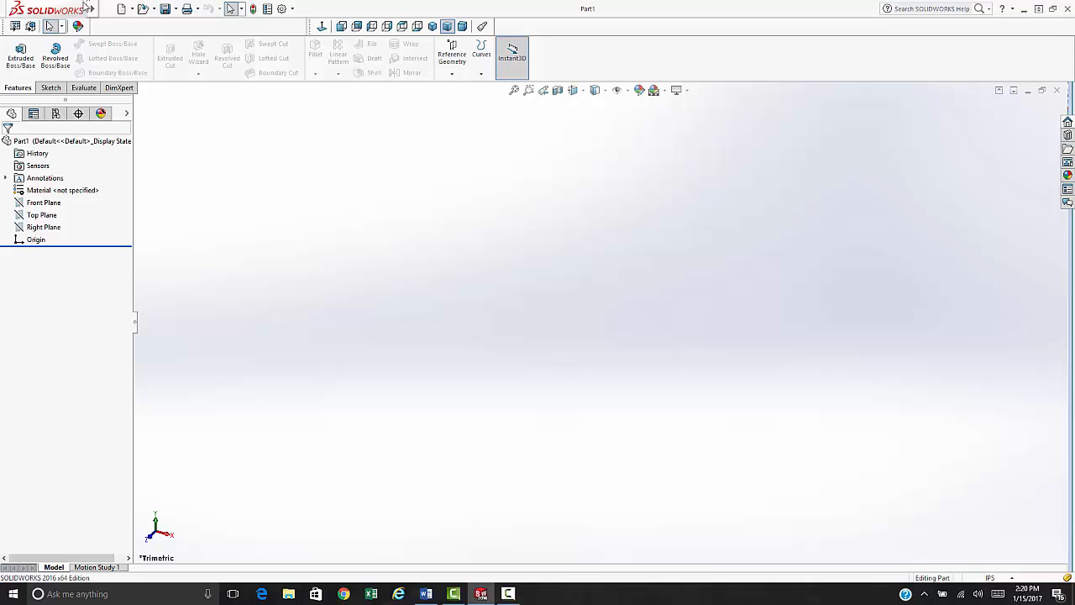
# - Add a Description custom property in the part's File Properties
pyautogui.click(106, 11)
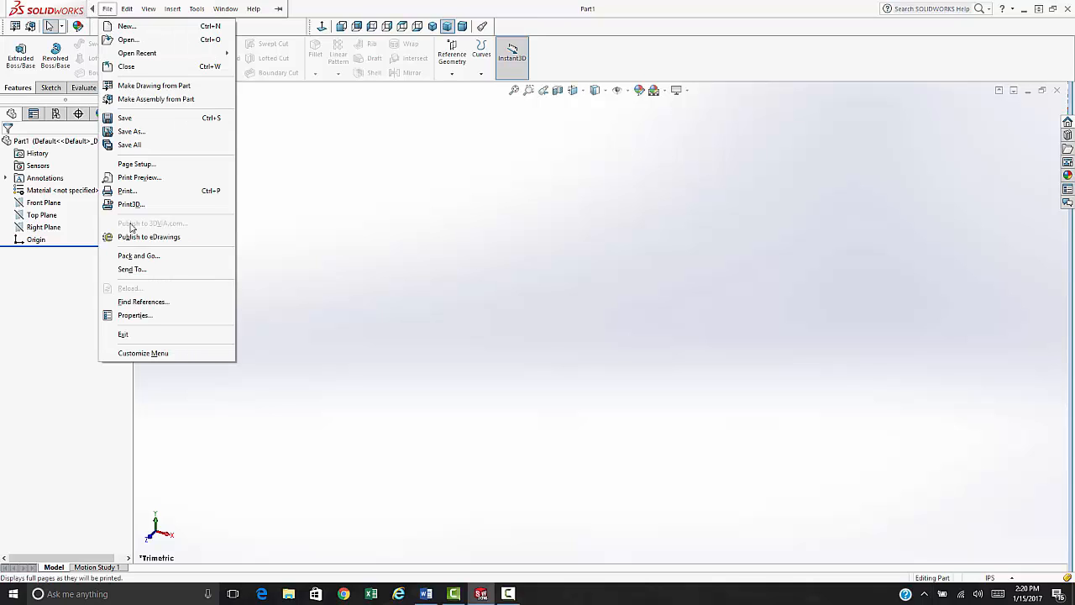
pyautogui.click(132, 318)
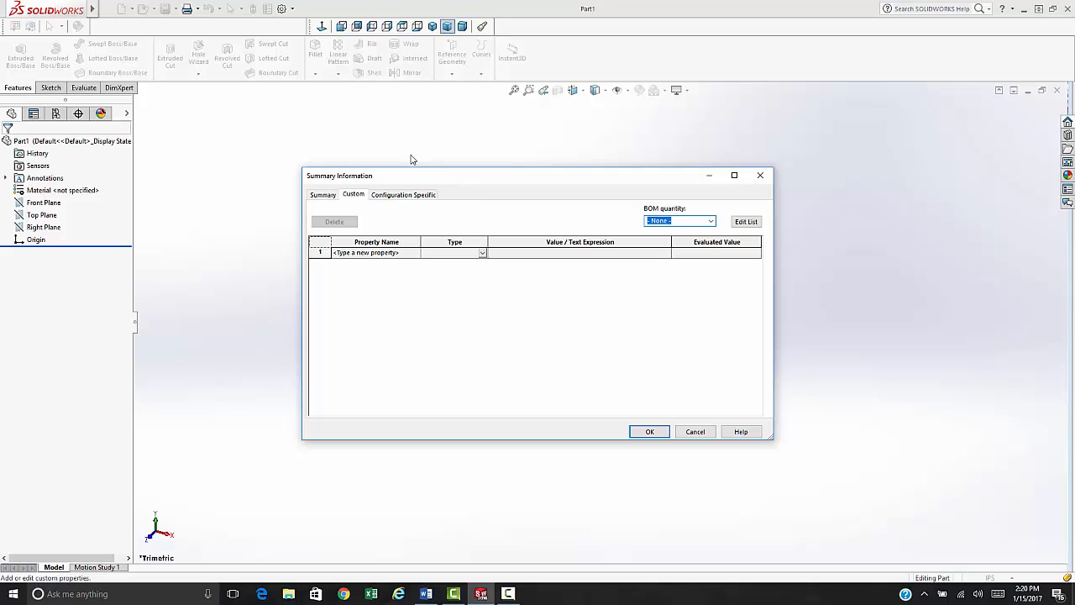
pyautogui.click(361, 198)
pyautogui.click(416, 255)
pyautogui.click(415, 254)
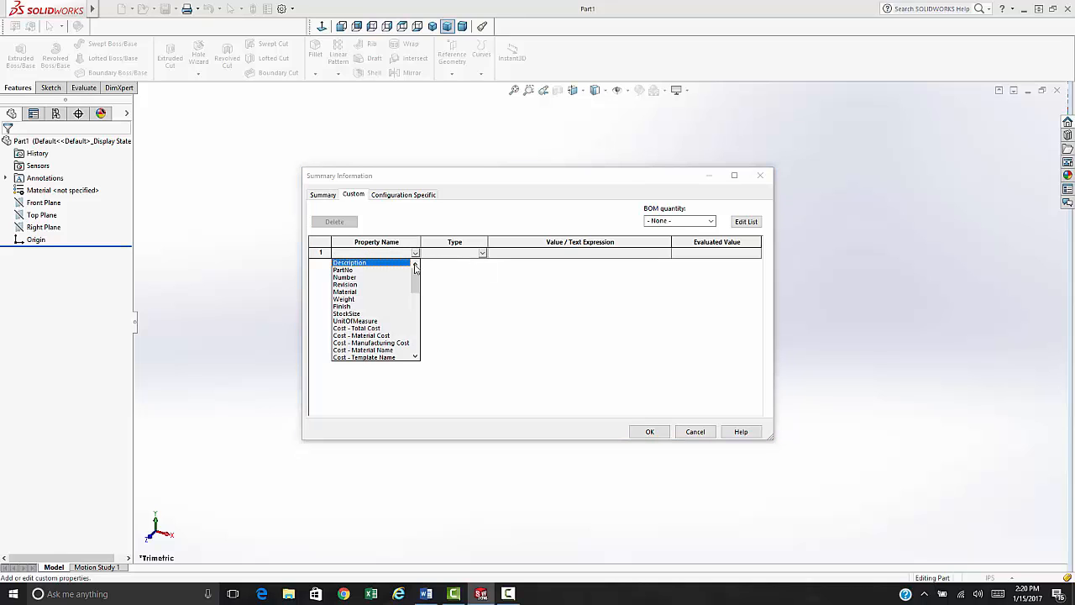
pyautogui.click(358, 263)
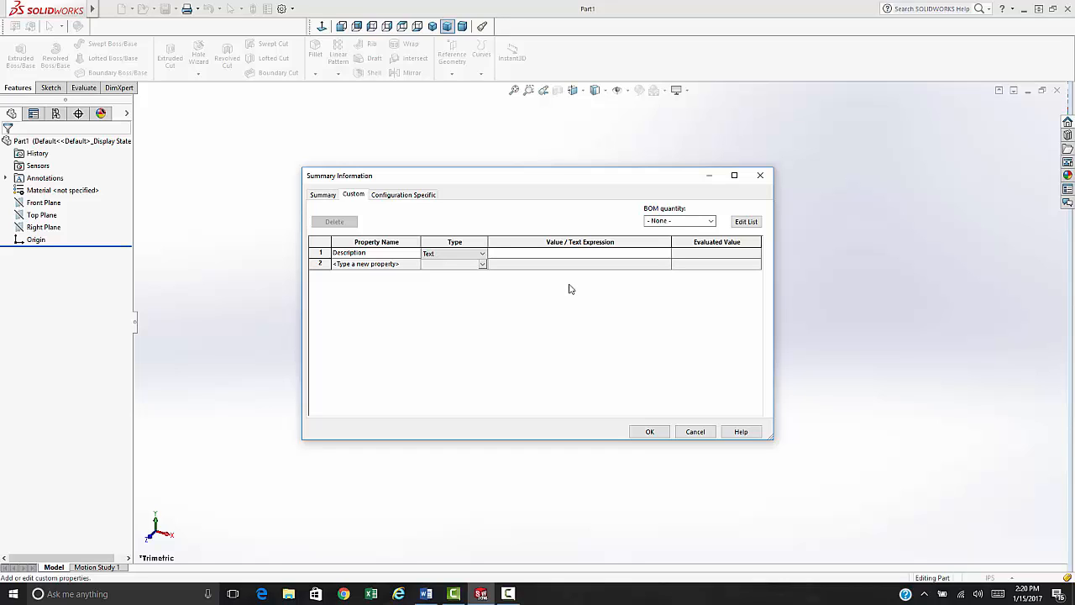
pyautogui.click(401, 265)
pyautogui.click(415, 263)
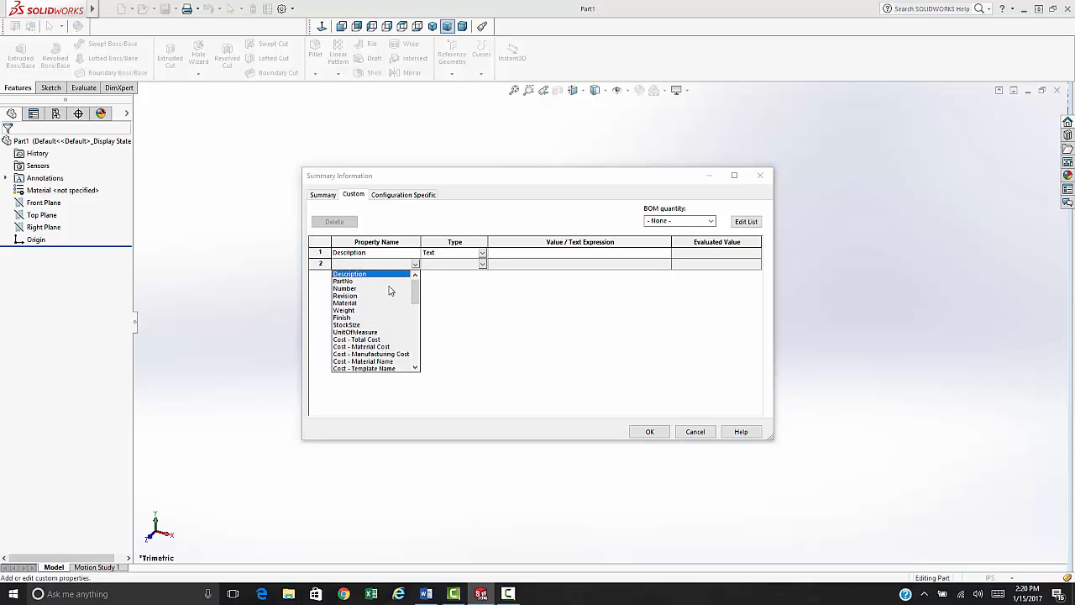
pyautogui.click(344, 303)
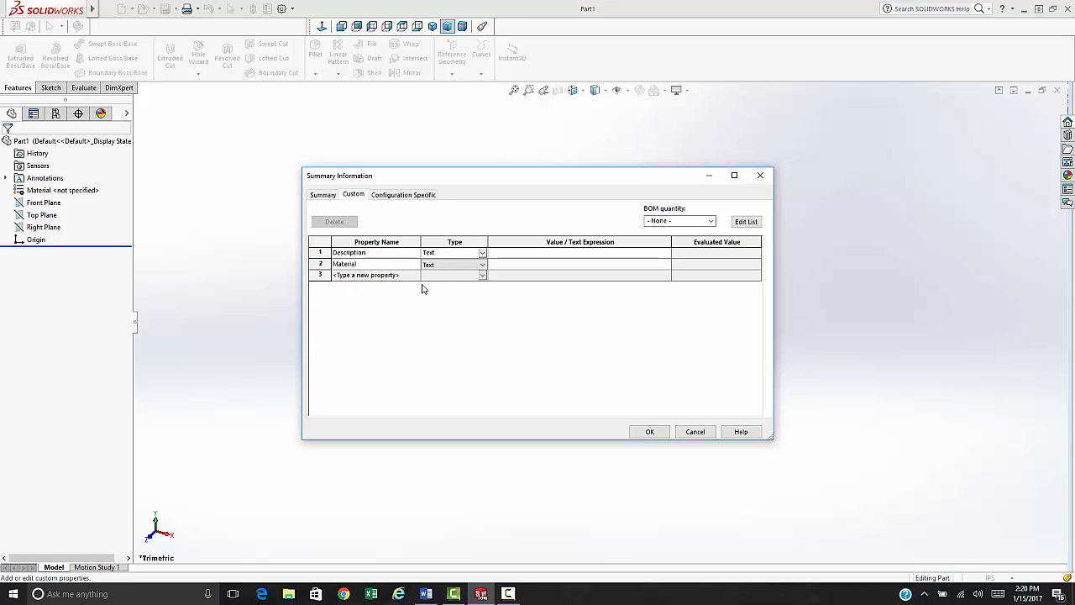
pyautogui.click(507, 265)
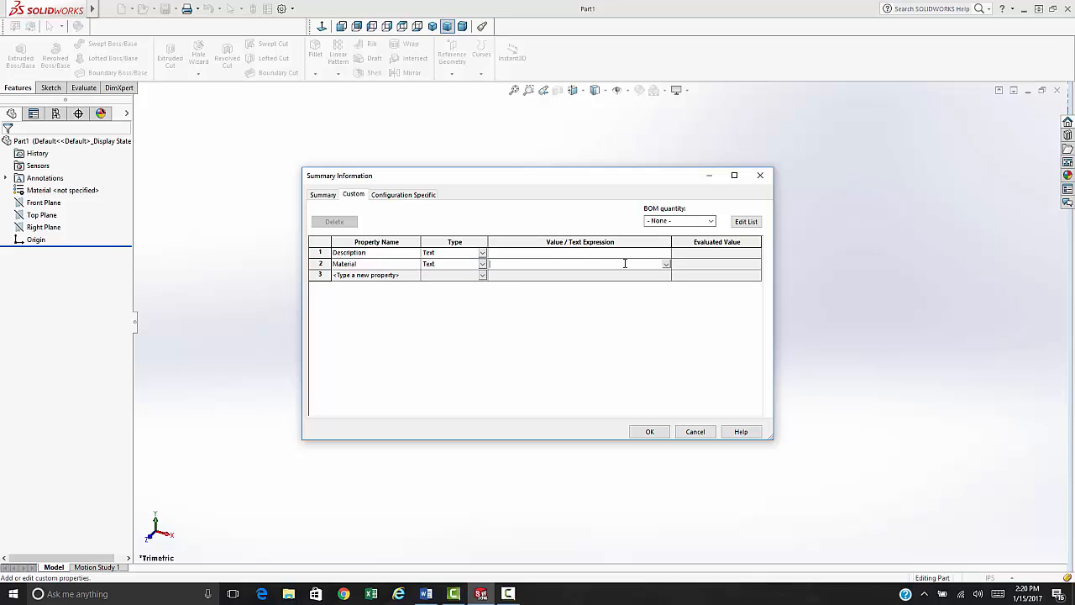
pyautogui.click(665, 264)
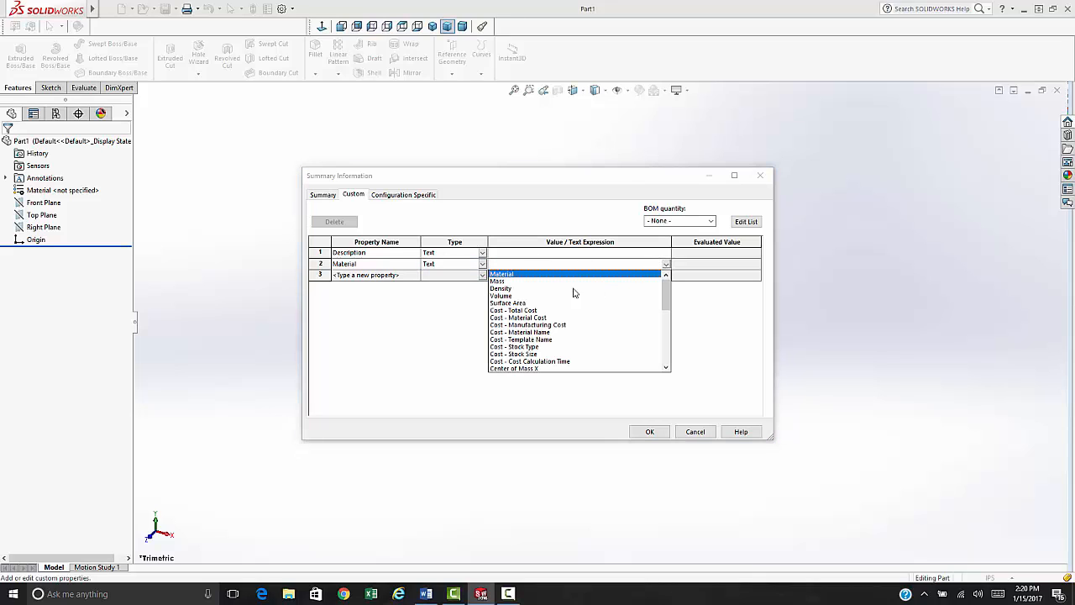
pyautogui.click(500, 275)
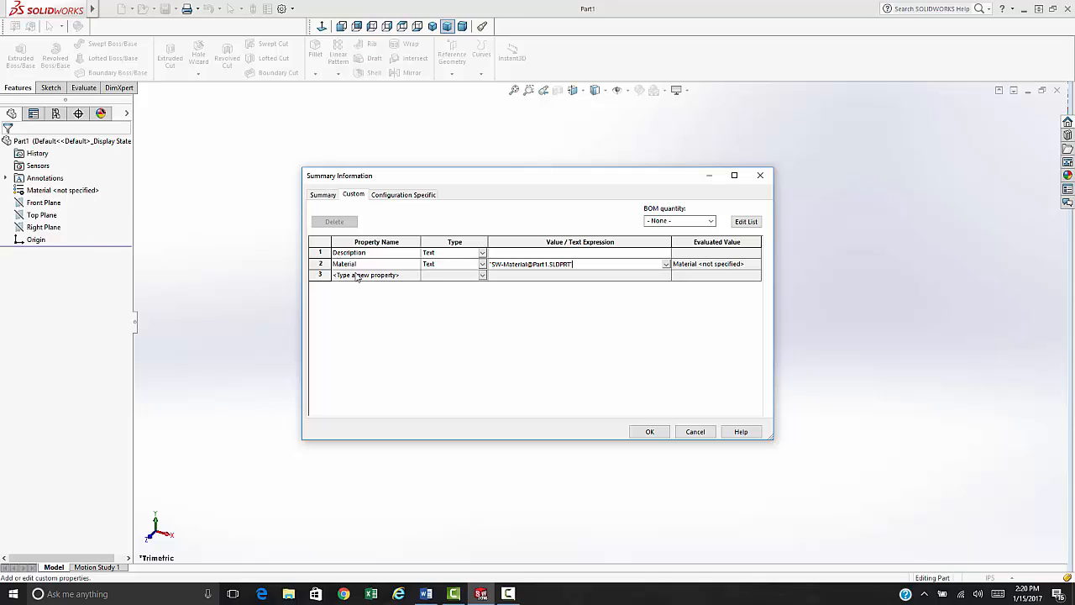
pyautogui.click(414, 277)
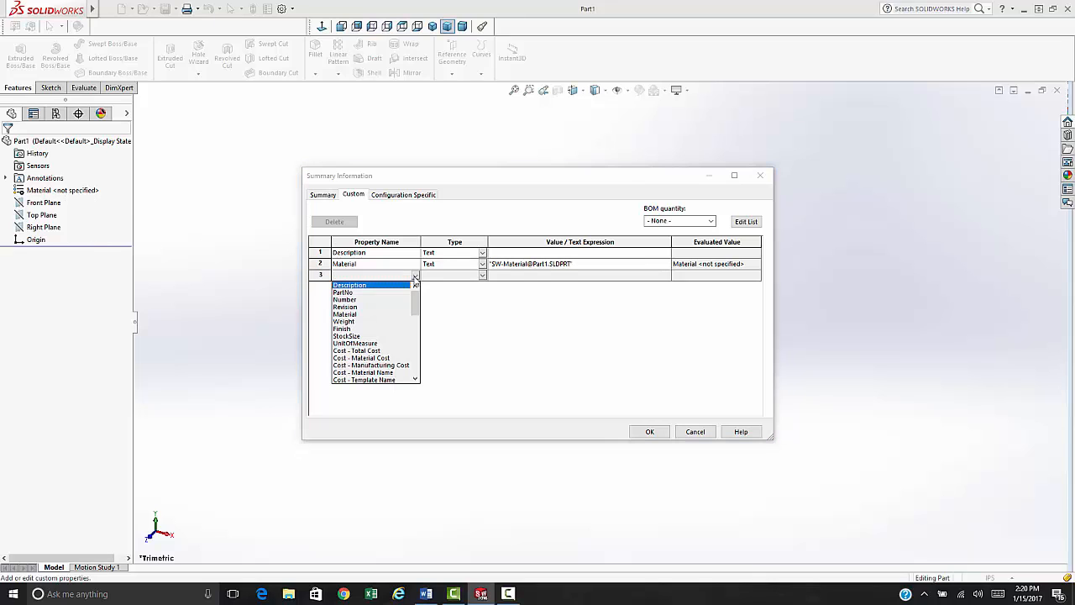
pyautogui.click(344, 321)
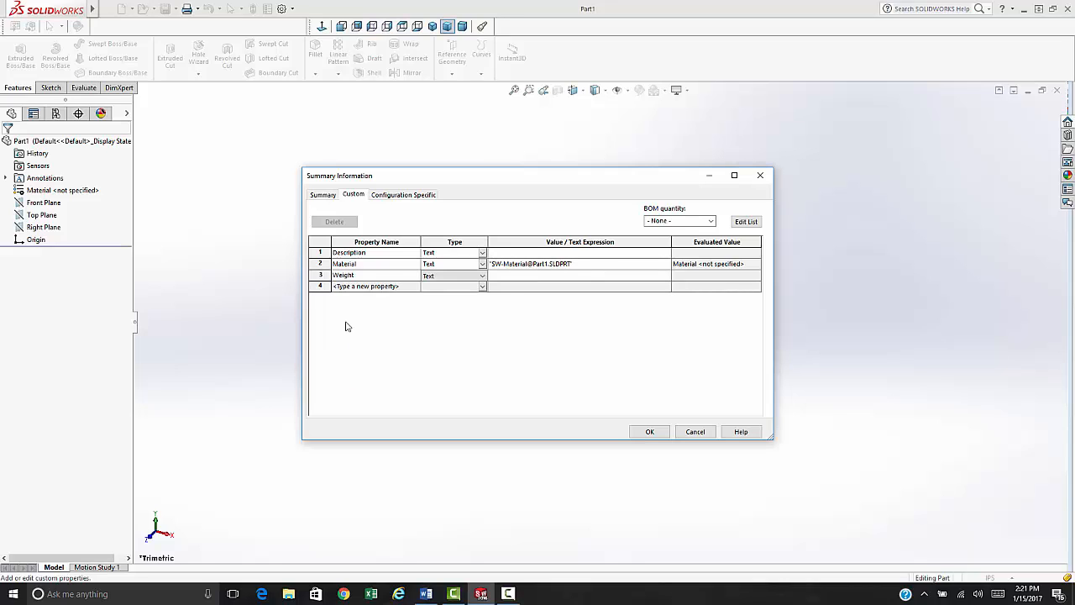
pyautogui.click(502, 277)
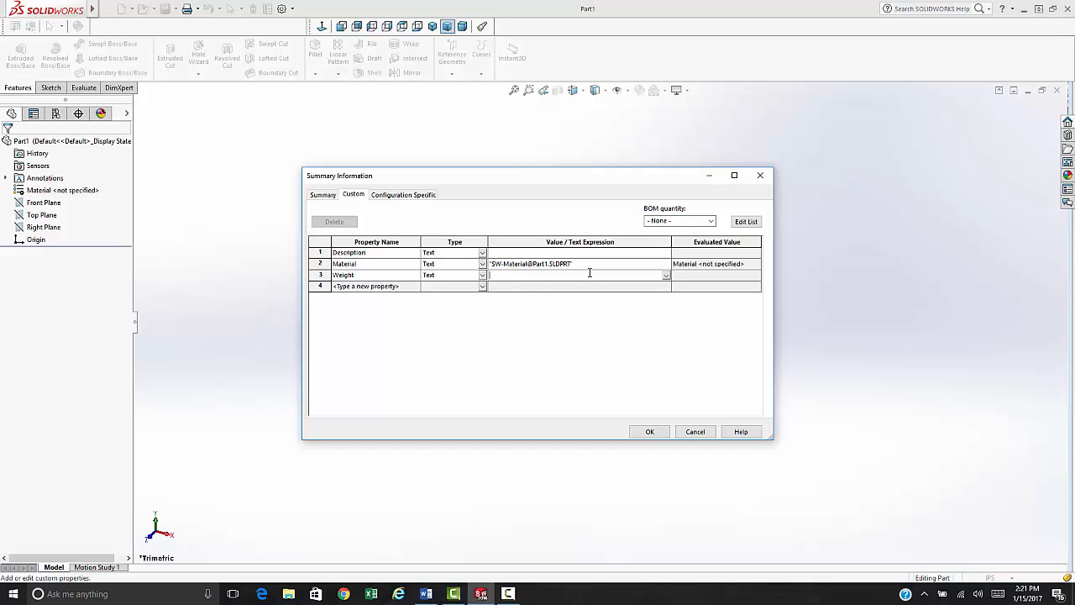
pyautogui.click(665, 277)
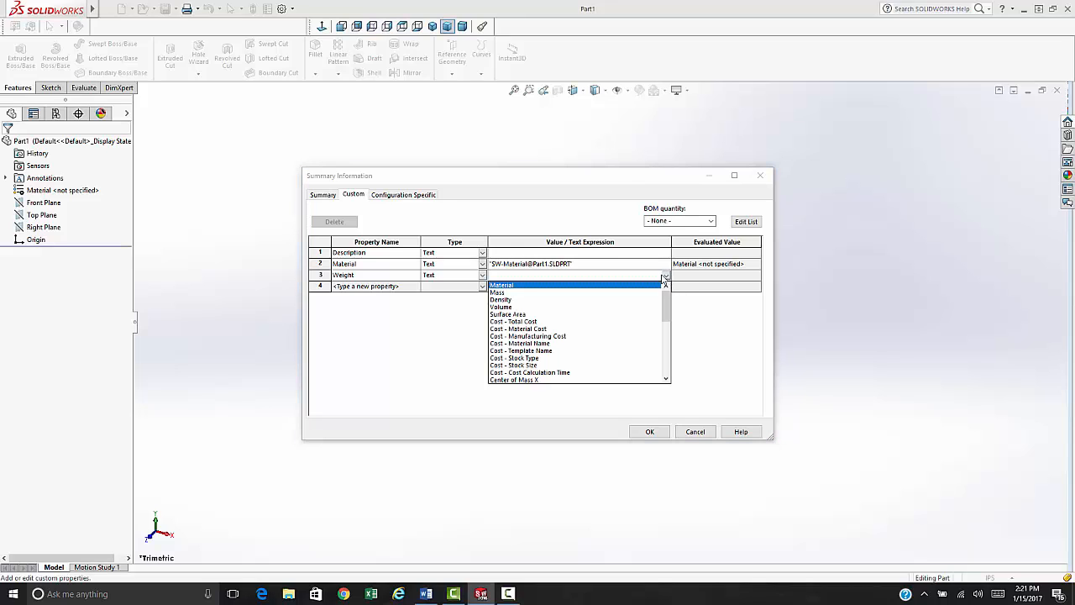
pyautogui.click(503, 292)
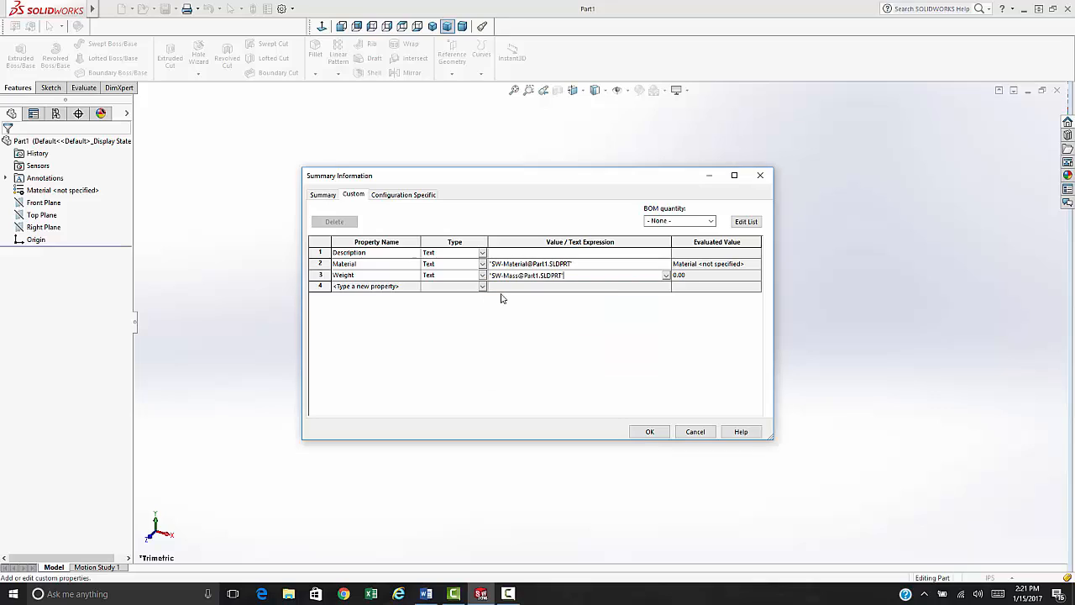
pyautogui.click(612, 310)
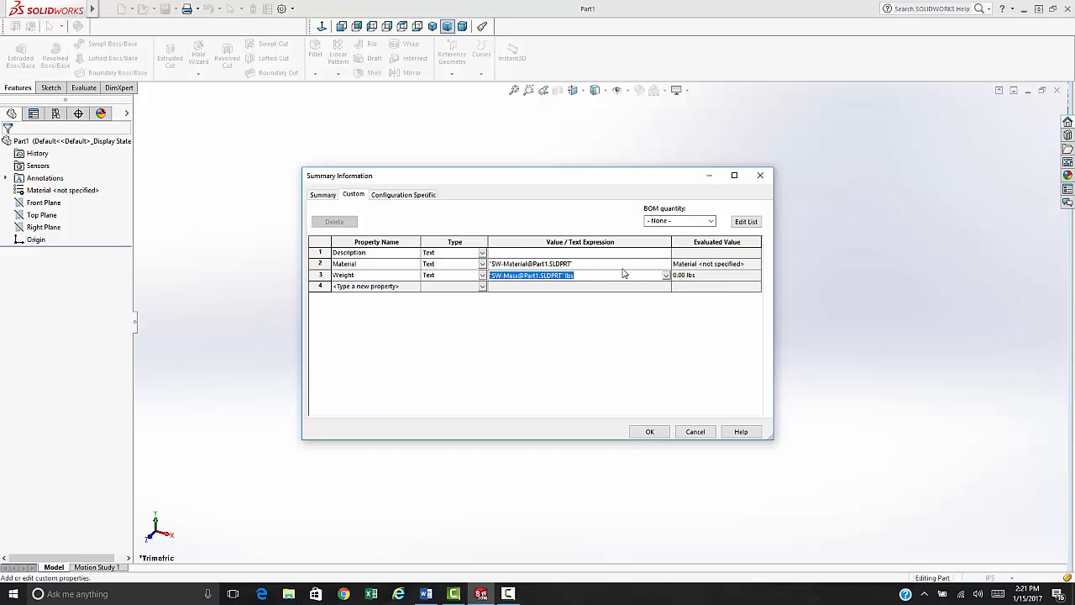
# - Add a Finish property in row 4 and ready its value cell for typed text
pyautogui.click(389, 290)
pyautogui.click(415, 286)
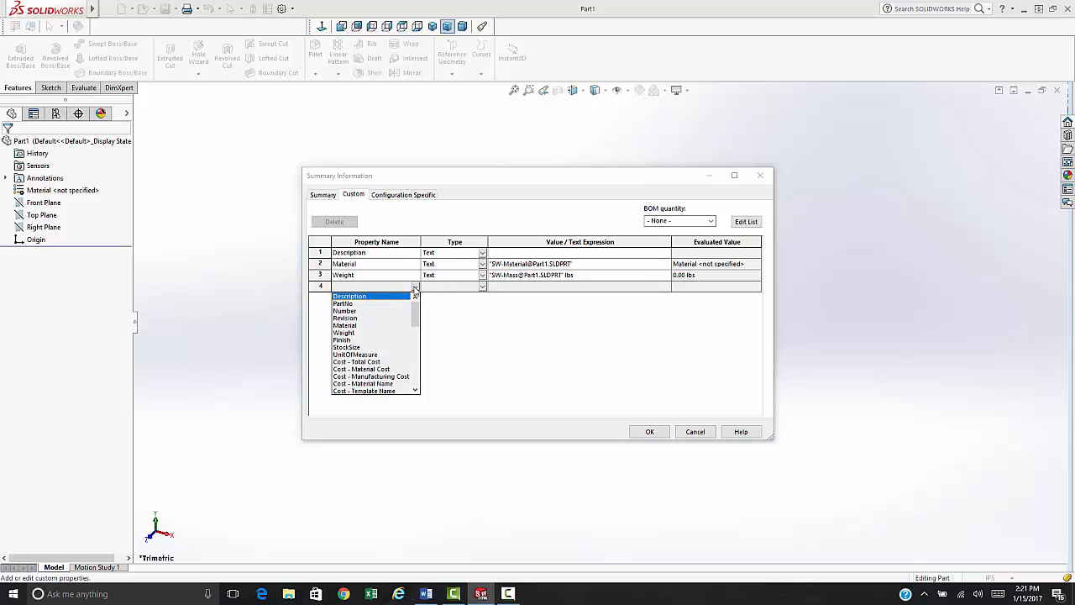
pyautogui.scroll(-3, 380, 370)
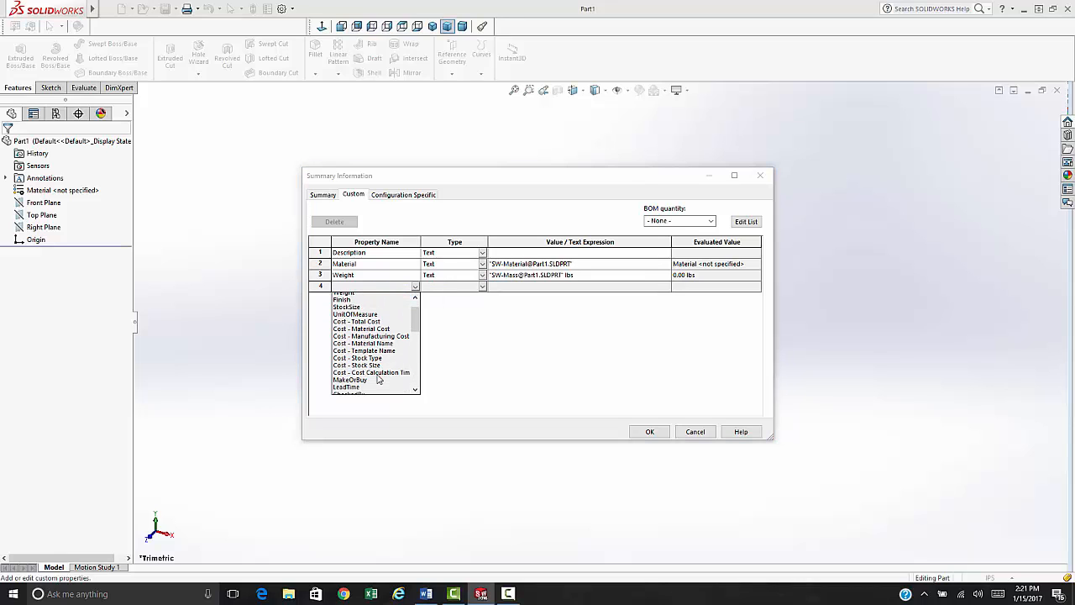
pyautogui.scroll(3, 361, 353)
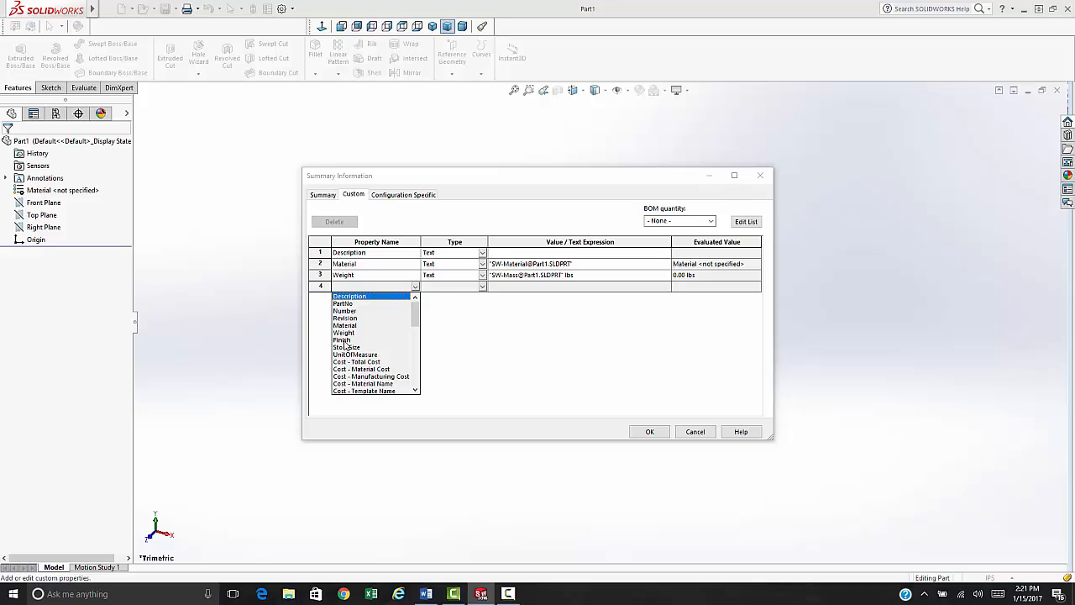
pyautogui.click(346, 339)
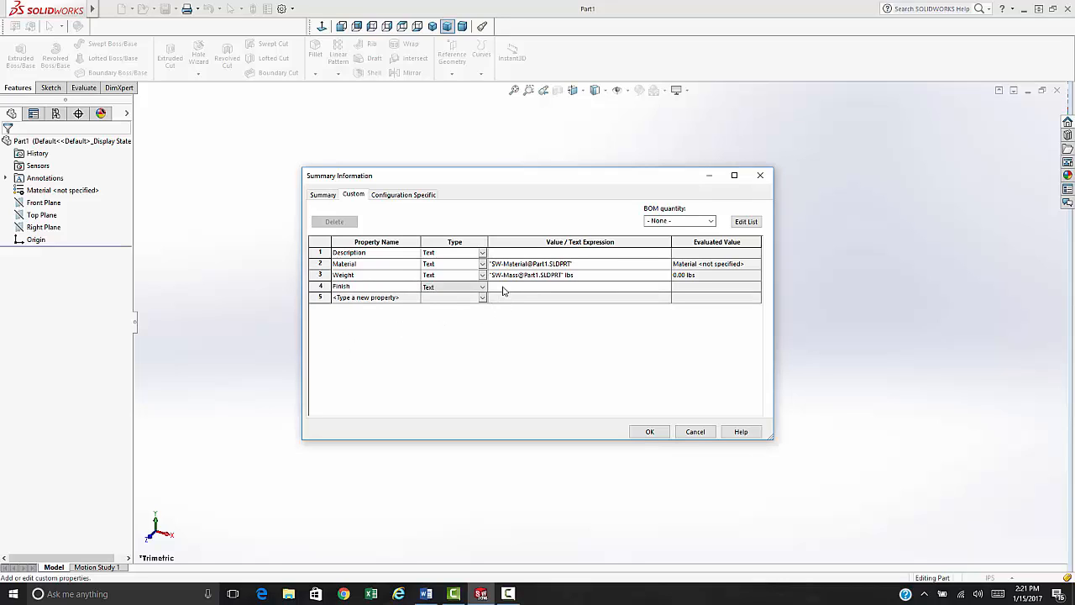
pyautogui.click(503, 289)
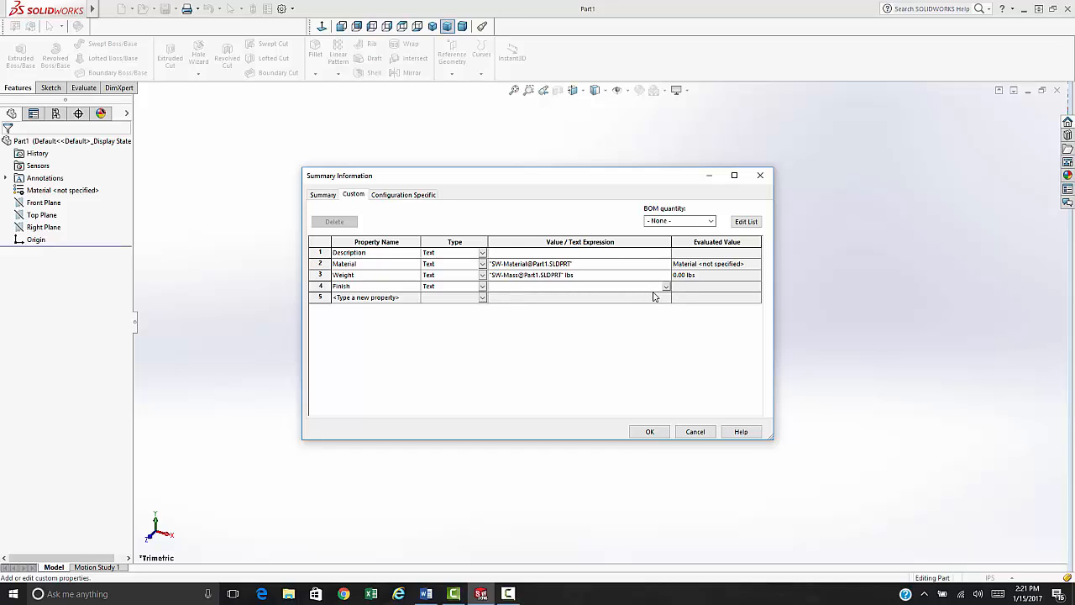
pyautogui.click(666, 287)
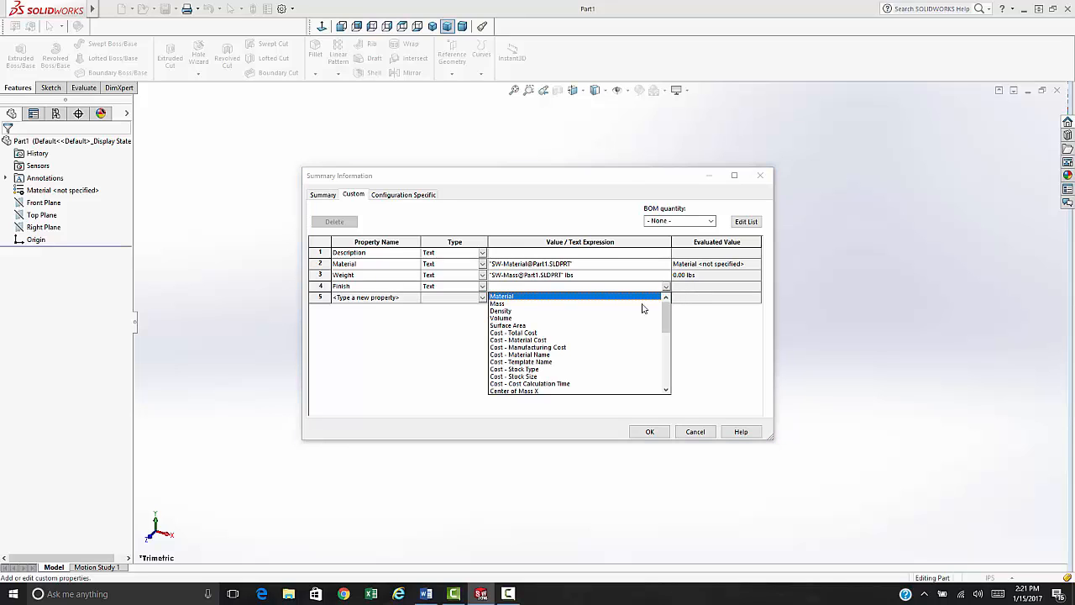
pyautogui.click(506, 287)
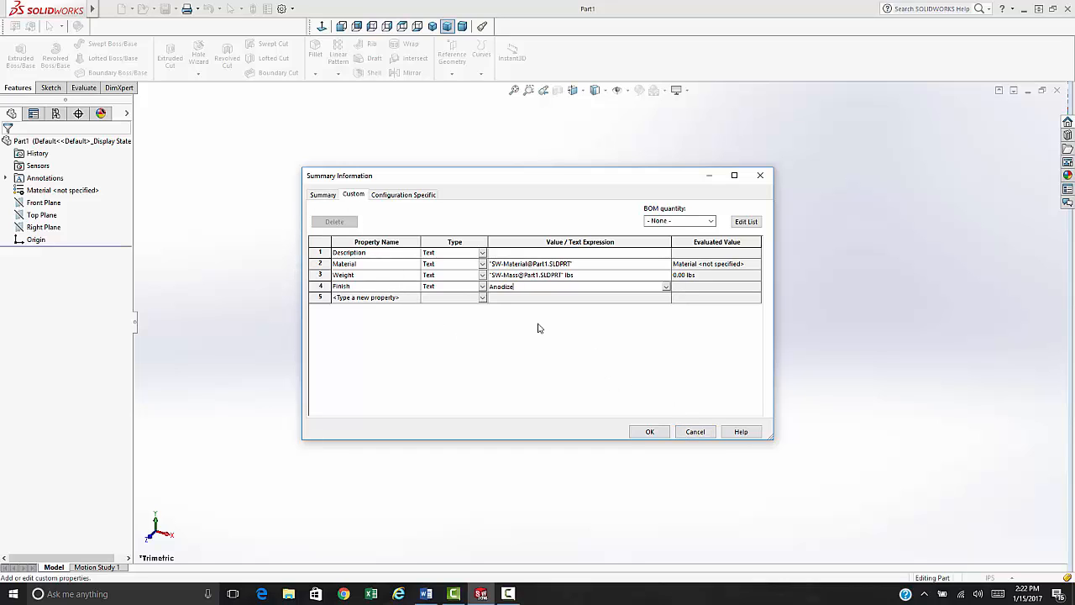
# - Delete the end of the Finish value text and apply the custom properties with OK
pyautogui.press('BackSpace')
pyautogui.press('BackSpace')
pyautogui.click(647, 431)
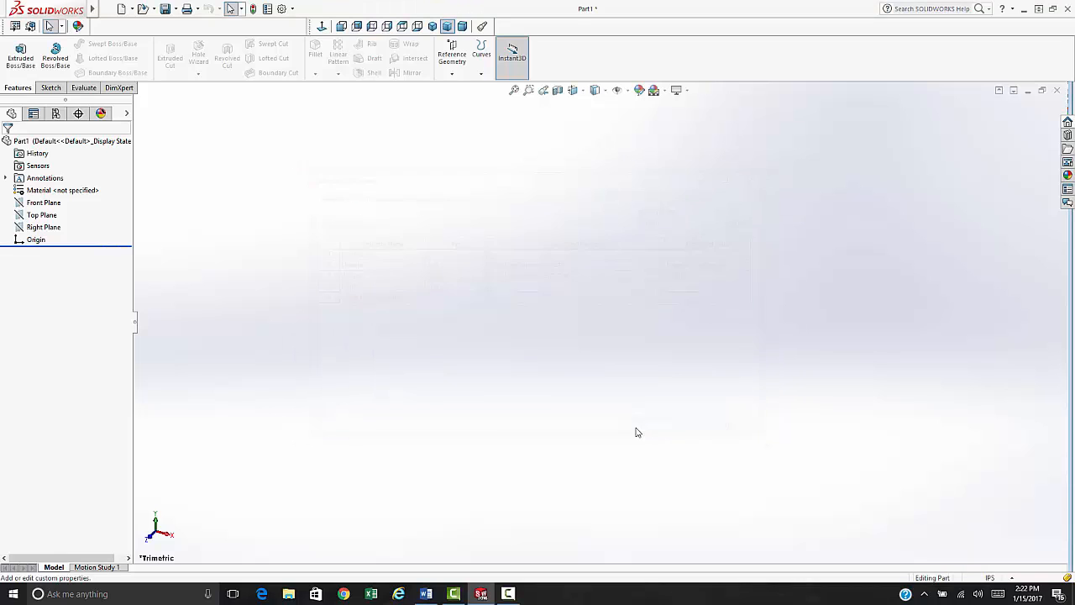
# - Review the part's ANSI drafting standard and IPS unit settings in Document Properties
pyautogui.click(282, 10)
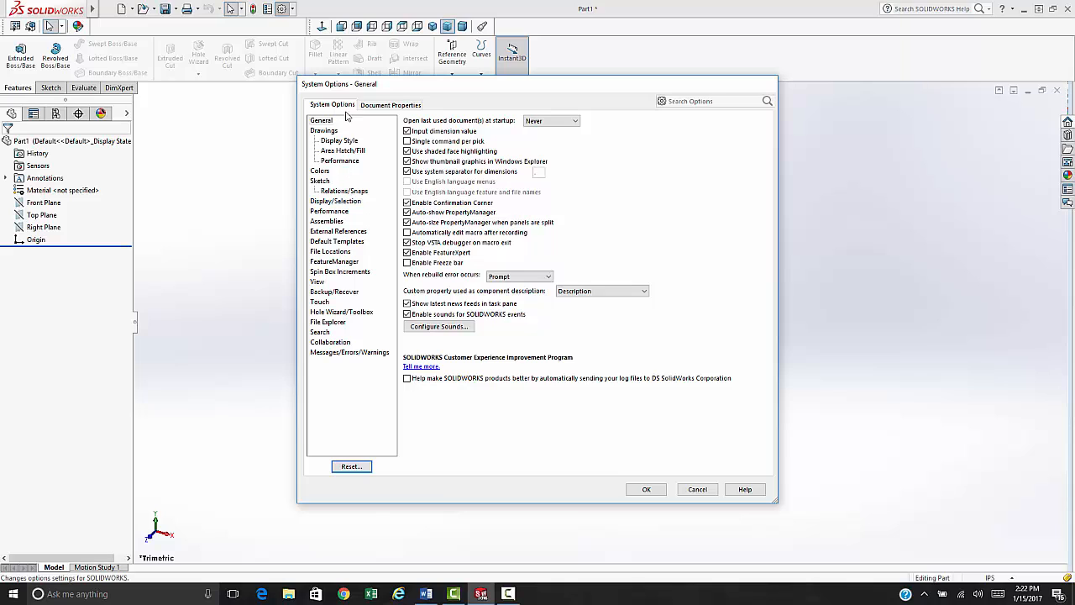
pyautogui.click(379, 106)
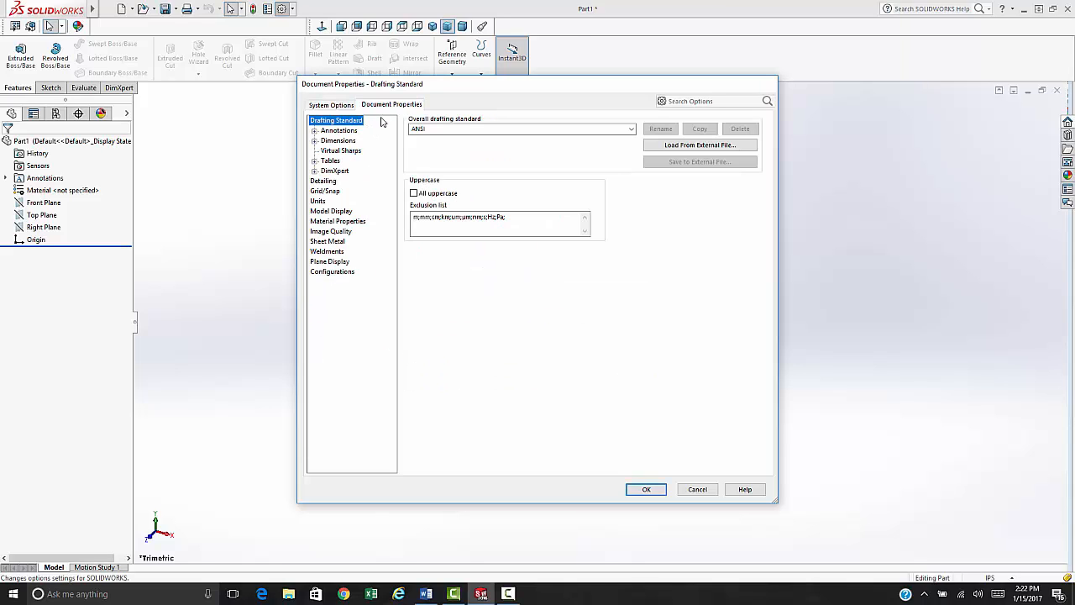
pyautogui.click(317, 201)
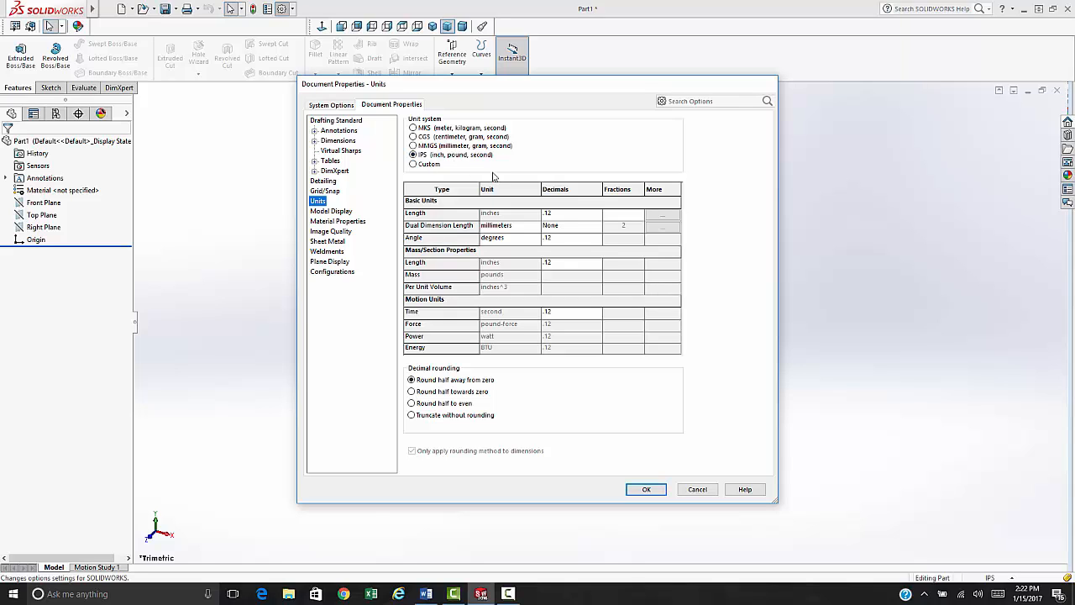
pyautogui.click(334, 105)
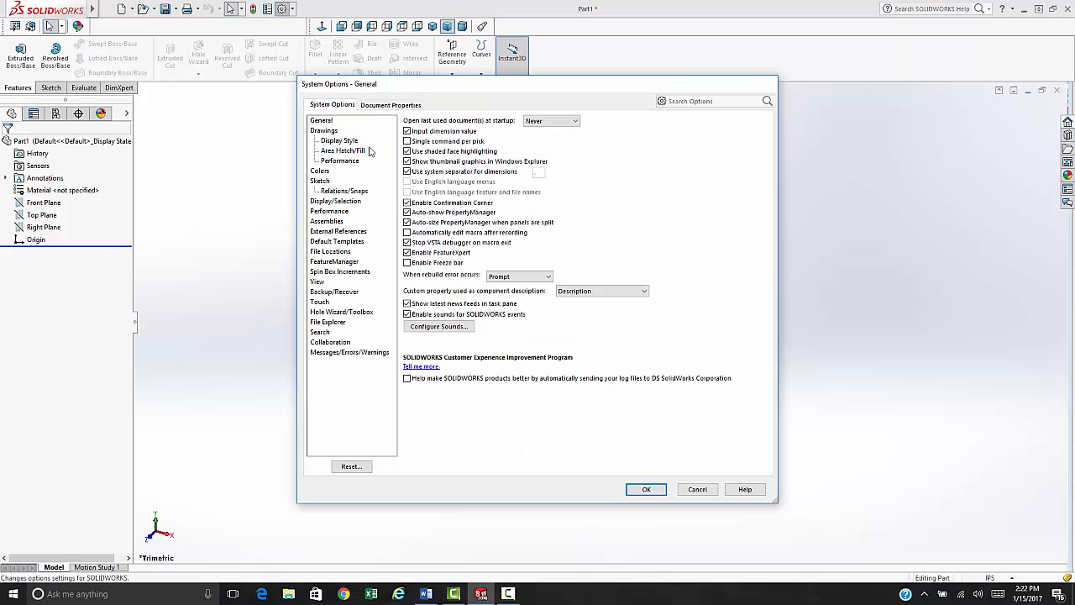
pyautogui.click(383, 104)
# - Set dimension primary precision to .123, center text between extension lines, and apply
pyautogui.click(338, 141)
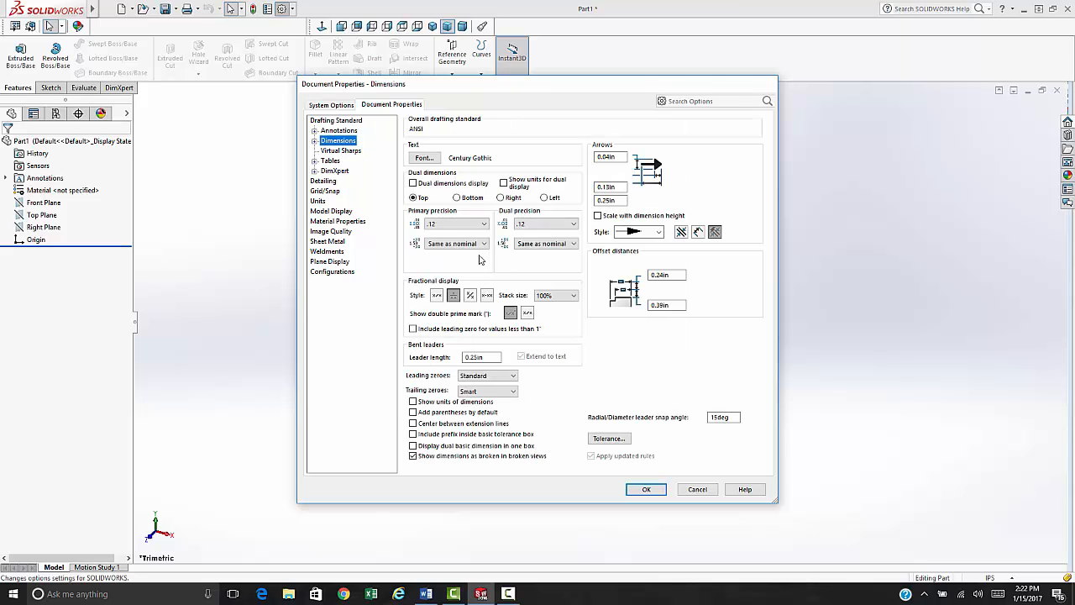
pyautogui.click(472, 224)
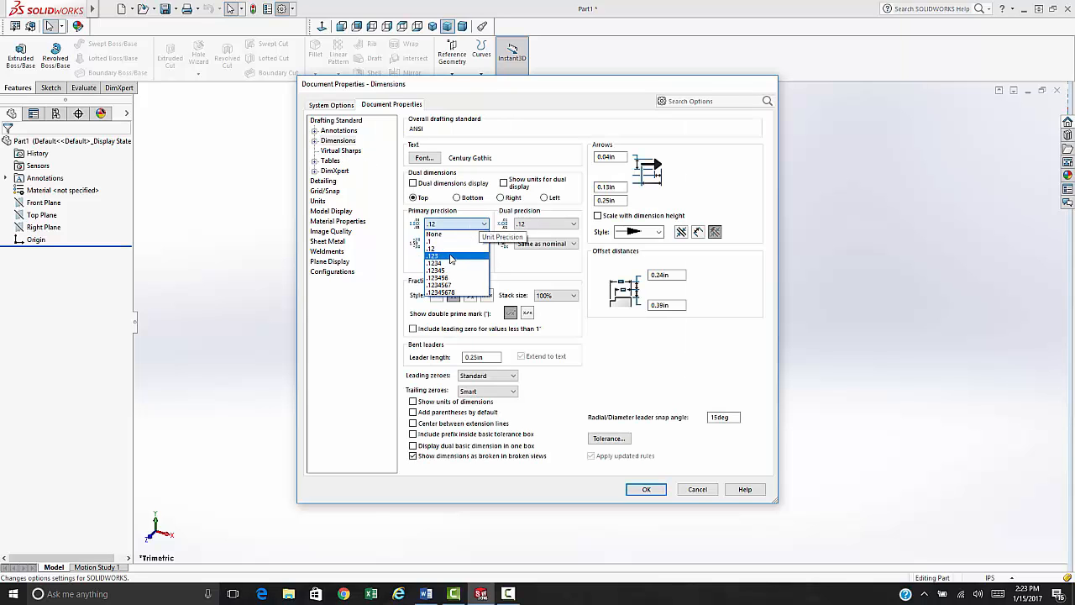
pyautogui.click(436, 257)
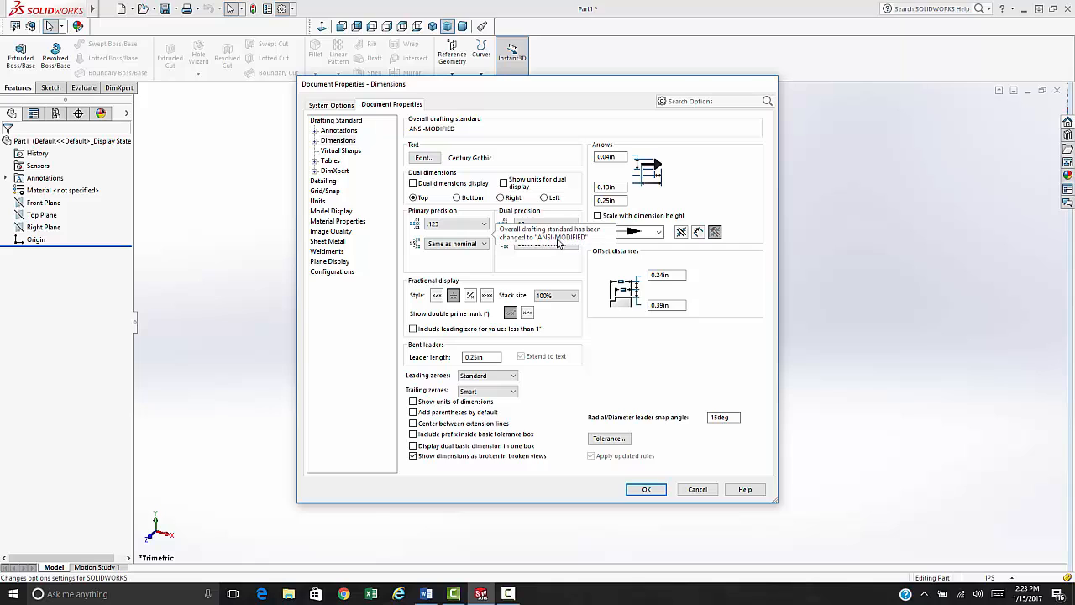
pyautogui.click(412, 424)
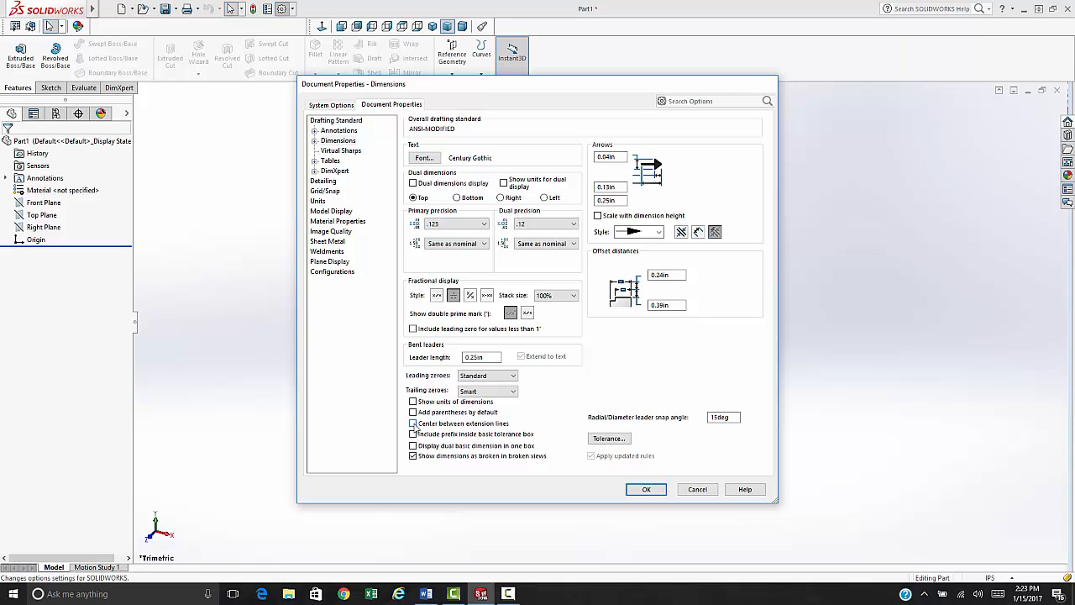
pyautogui.click(640, 493)
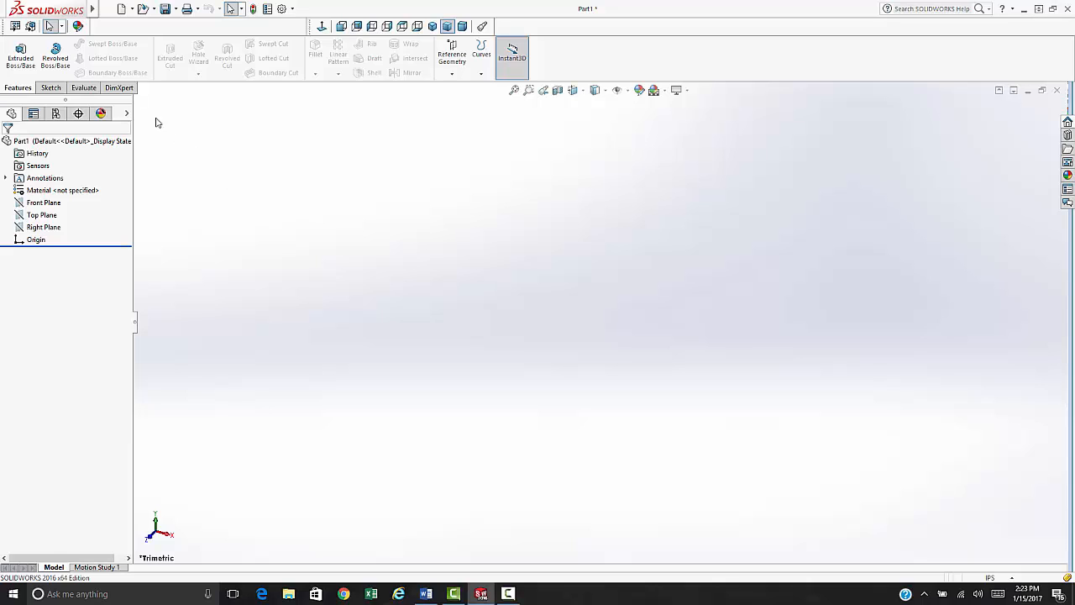
# - Start Save As with type Part Templates (*.prtdot) and copy the templates folder path
pyautogui.click(106, 11)
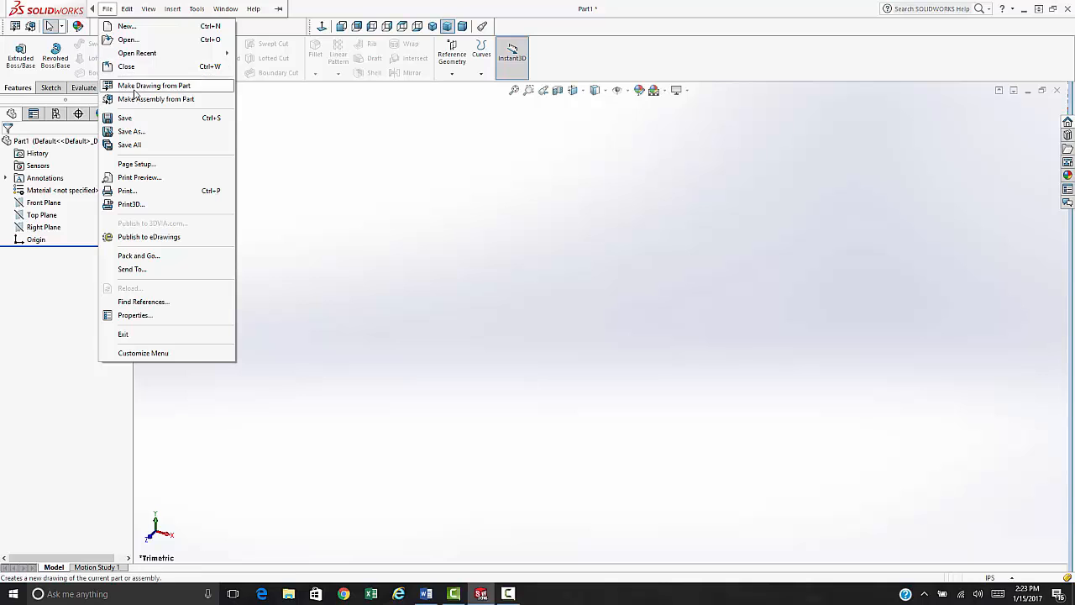
pyautogui.click(133, 132)
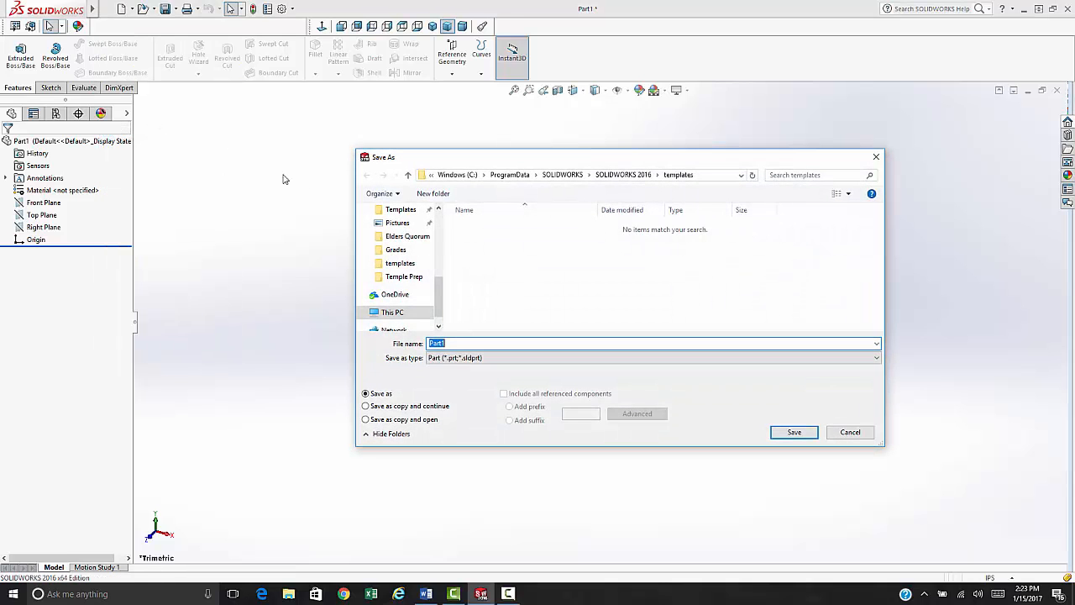
pyautogui.click(514, 358)
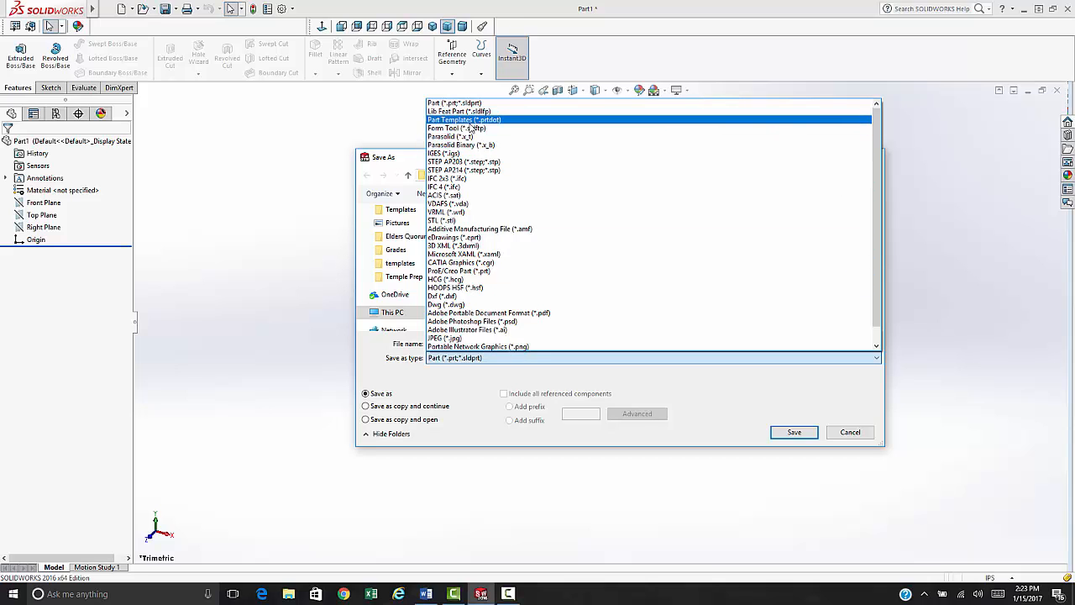
pyautogui.click(467, 122)
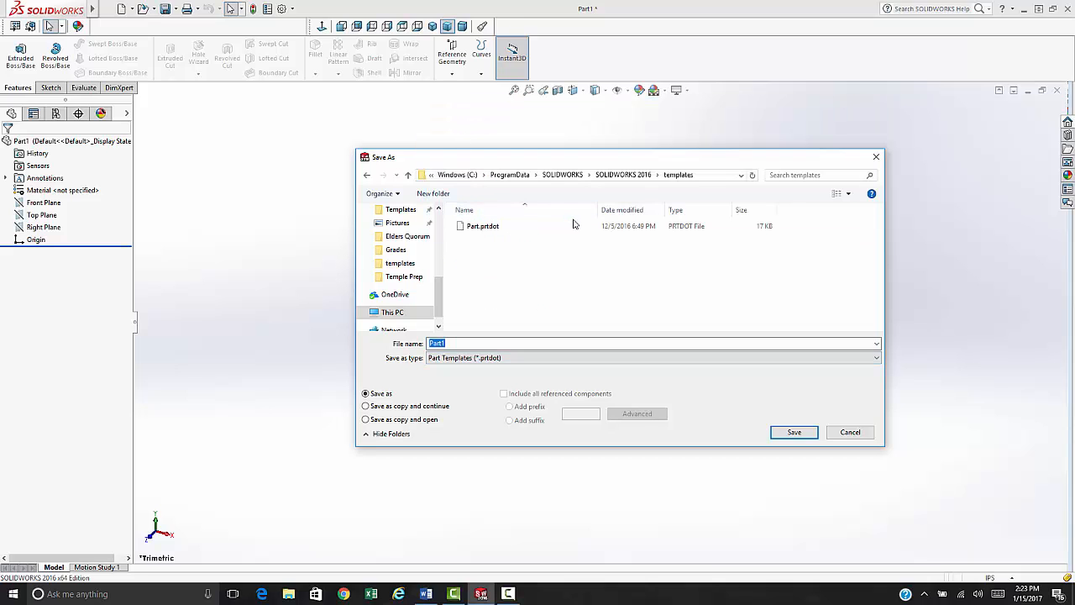
pyautogui.click(704, 176)
pyautogui.hotkey('ctrl', 'c')
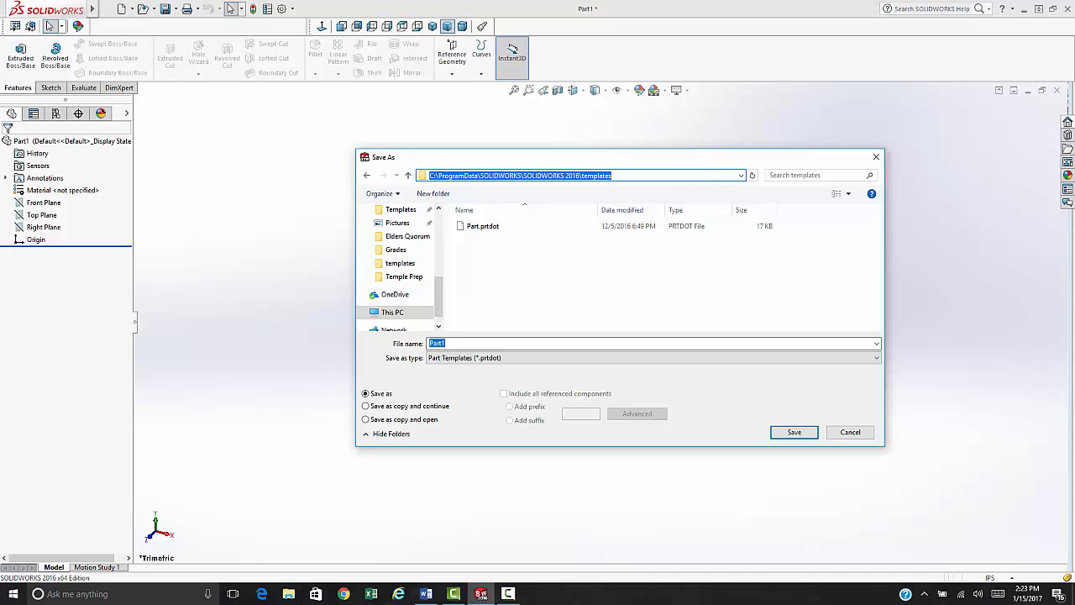
pyautogui.click(425, 593)
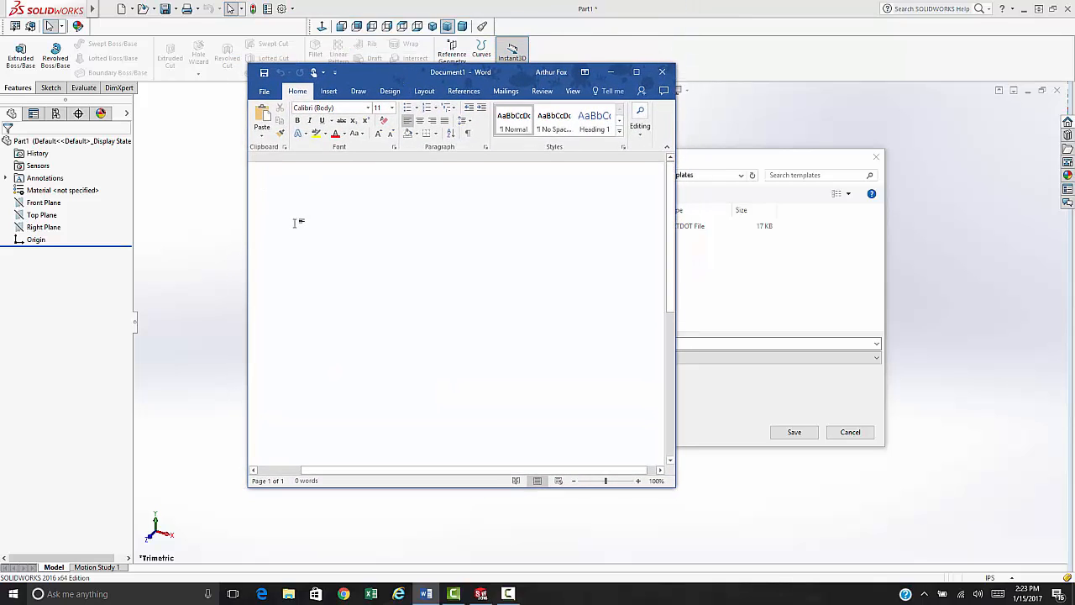
# - Paste C:\ProgramData\SOLIDWORKS\SOLIDWORKS 2016\templates into the Word document and move Word aside
pyautogui.hotkey('ctrl', 'v')
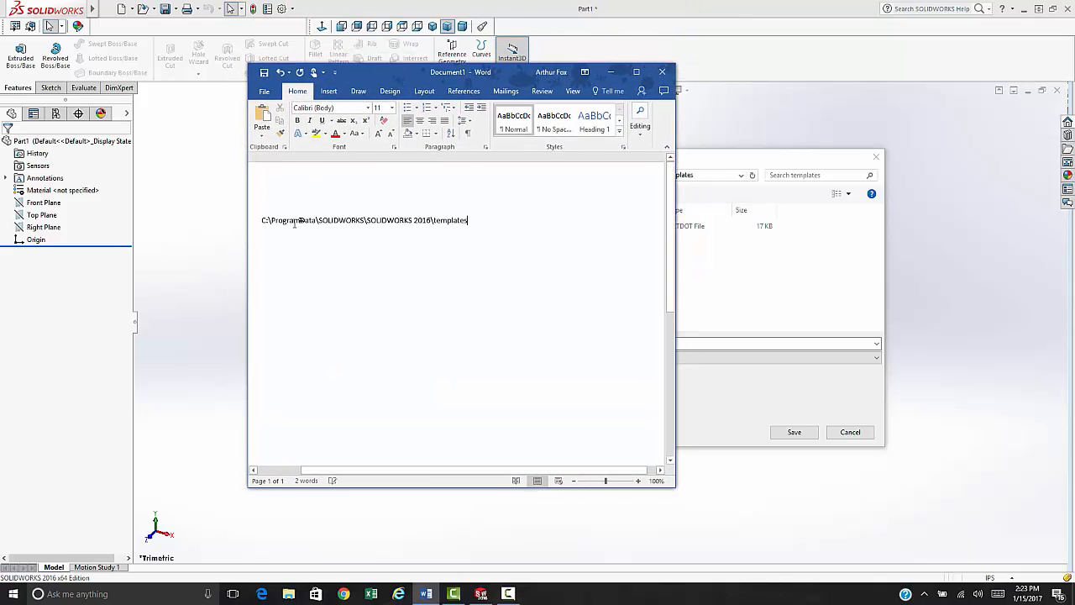
pyautogui.press('Return')
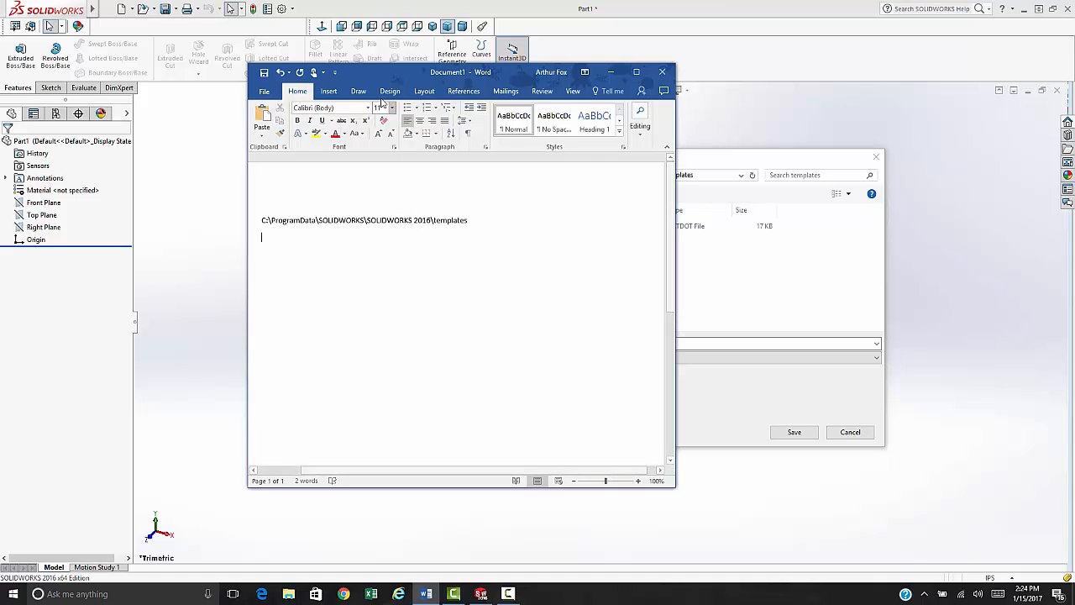
pyautogui.moveTo(369, 78); pyautogui.dragTo(387, 0)
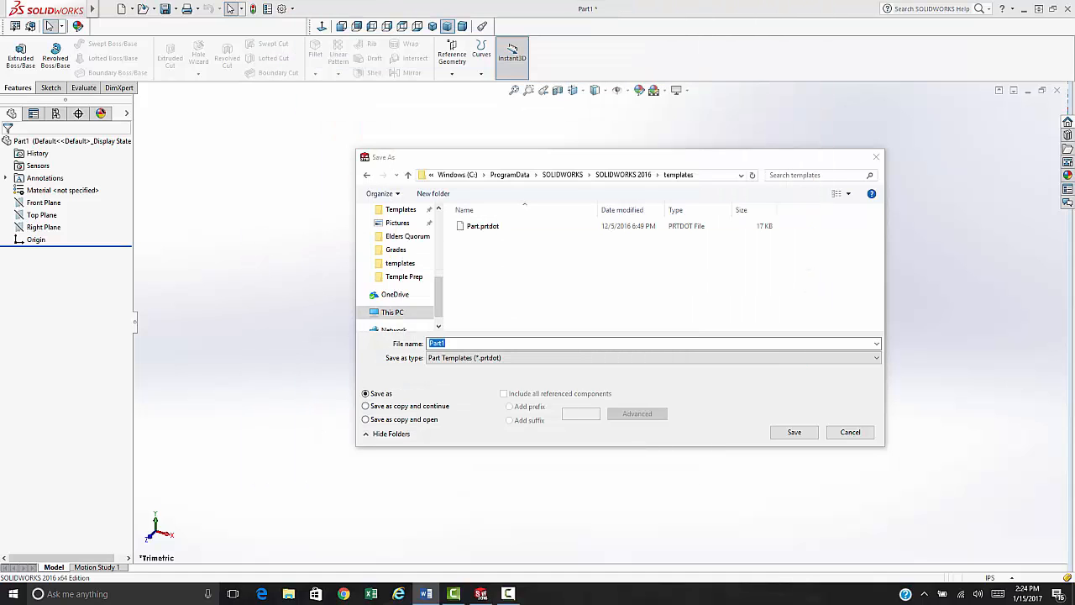
# - Save the part template under the name SLCC_Part.prtdot
pyautogui.click(456, 342)
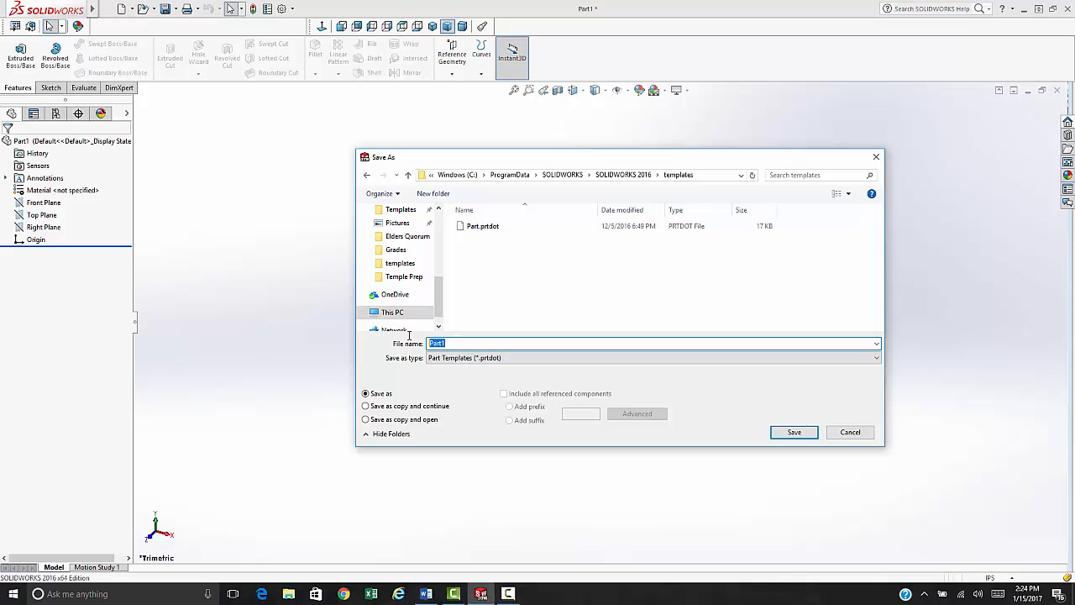
pyautogui.write('SLCC_')
pyautogui.click(796, 433)
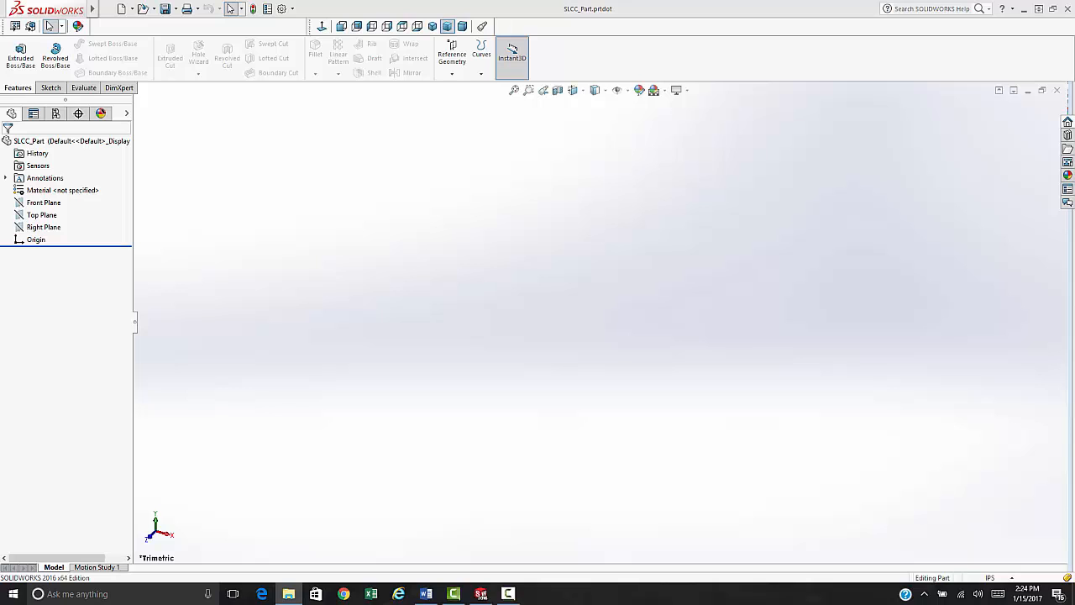
# - Browse File Explorer to the templates folder and check SLCC_Part.prtdot sits beside Part.prtdot
pyautogui.press('super+e')
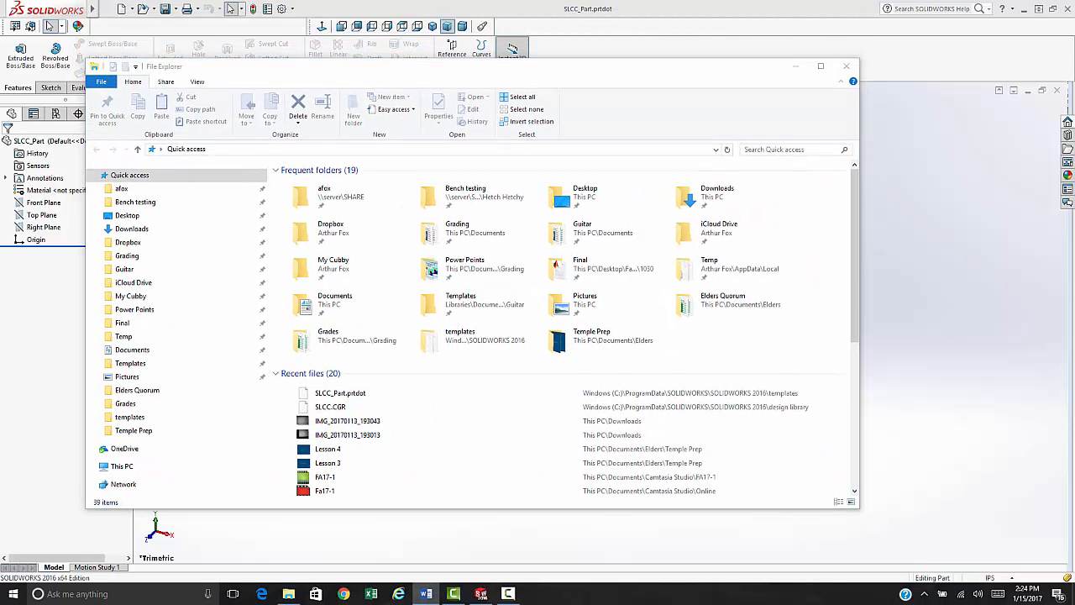
pyautogui.click(222, 148)
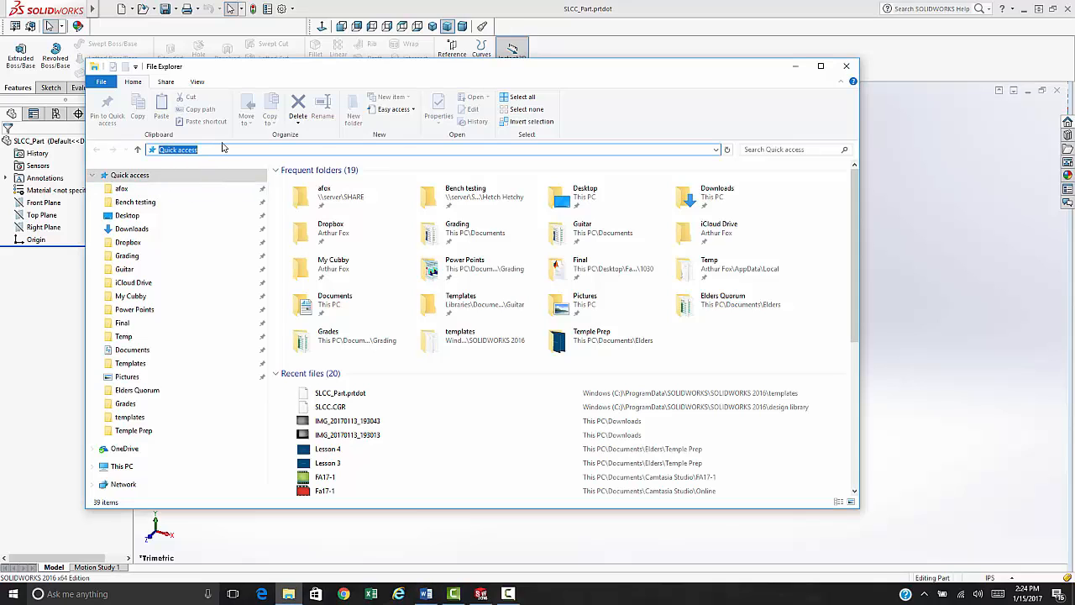
pyautogui.hotkey('ctrl', 'v')
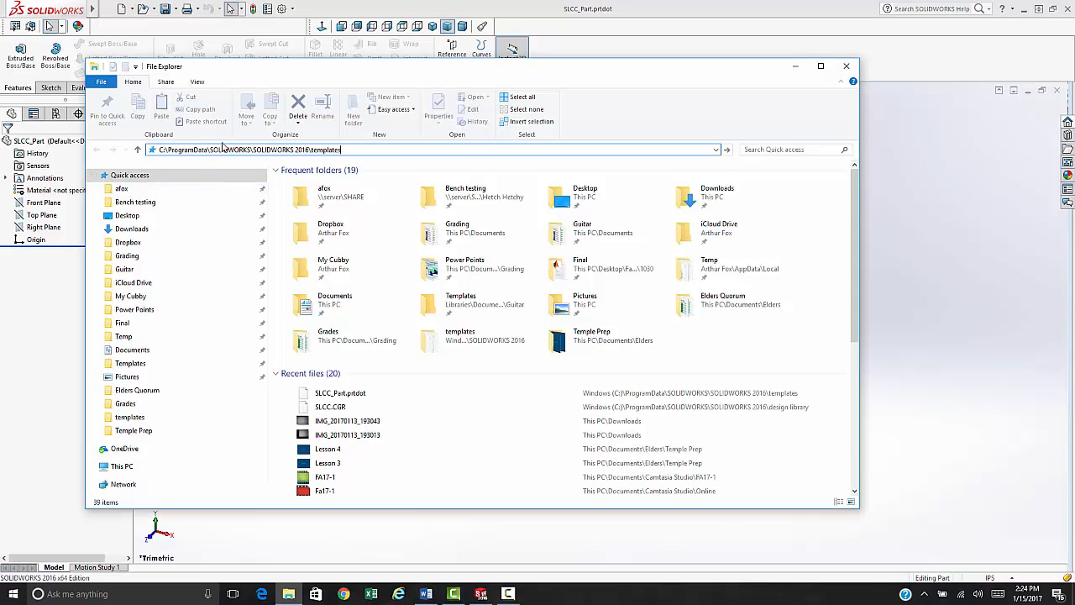
pyautogui.press('Return')
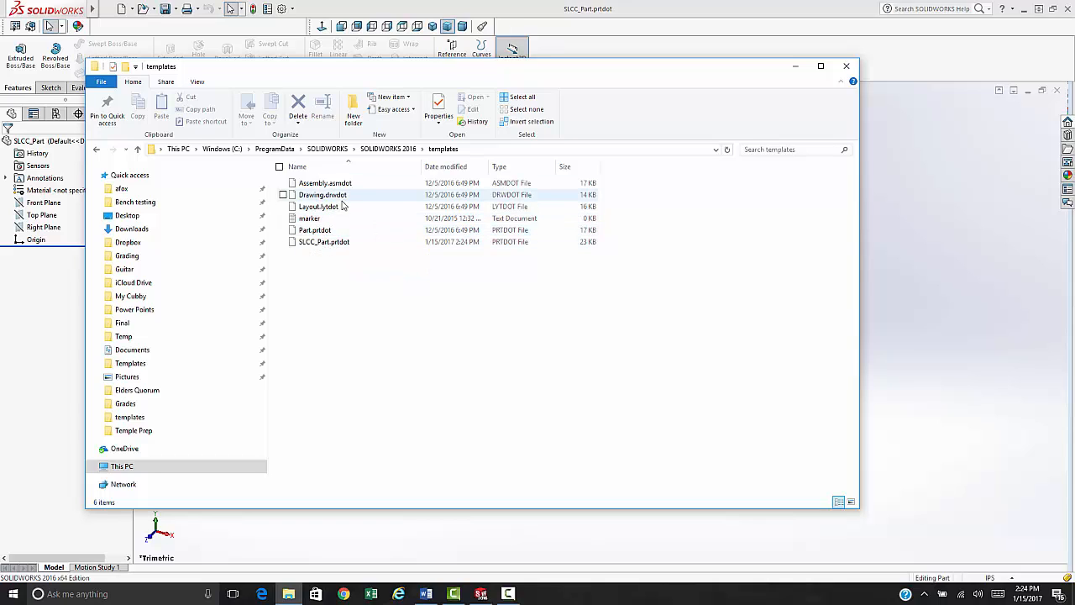
pyautogui.click(309, 232)
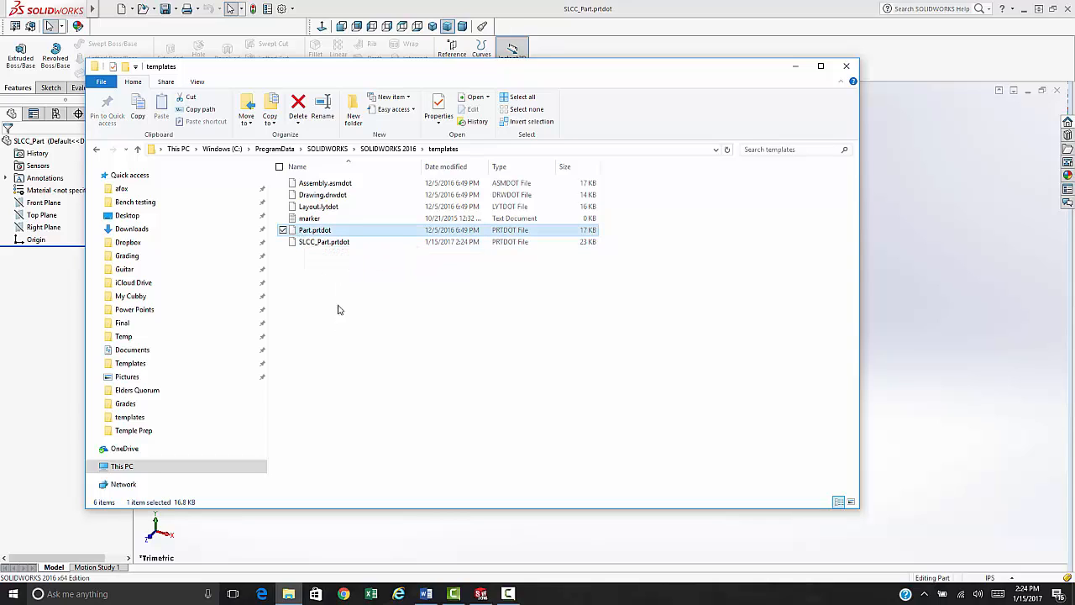
pyautogui.click(319, 243)
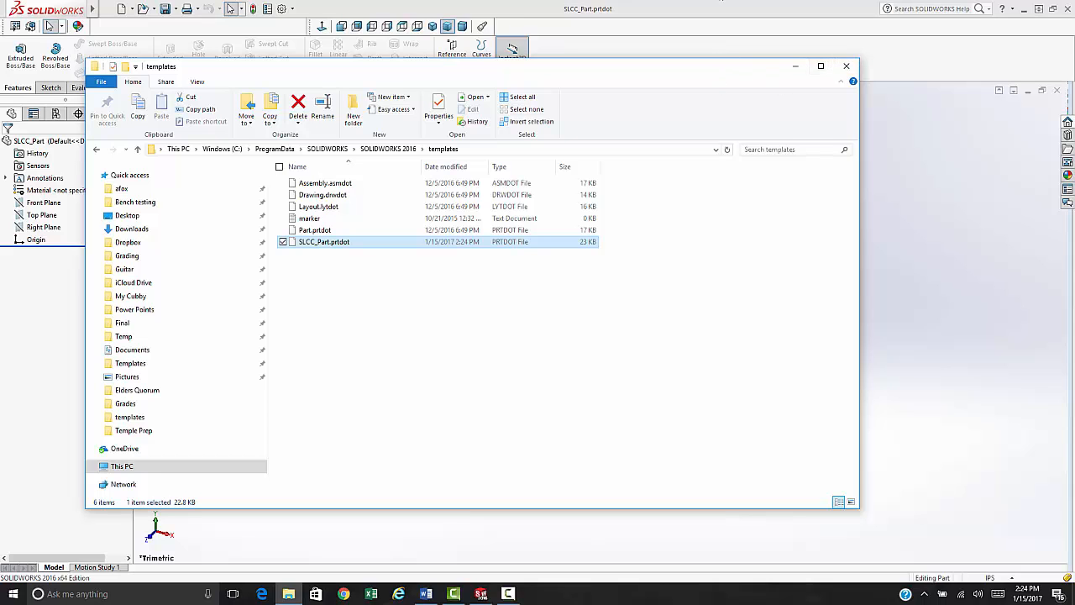
pyautogui.moveTo(533, 62); pyautogui.dragTo(732, 0)
pyautogui.click(369, 251)
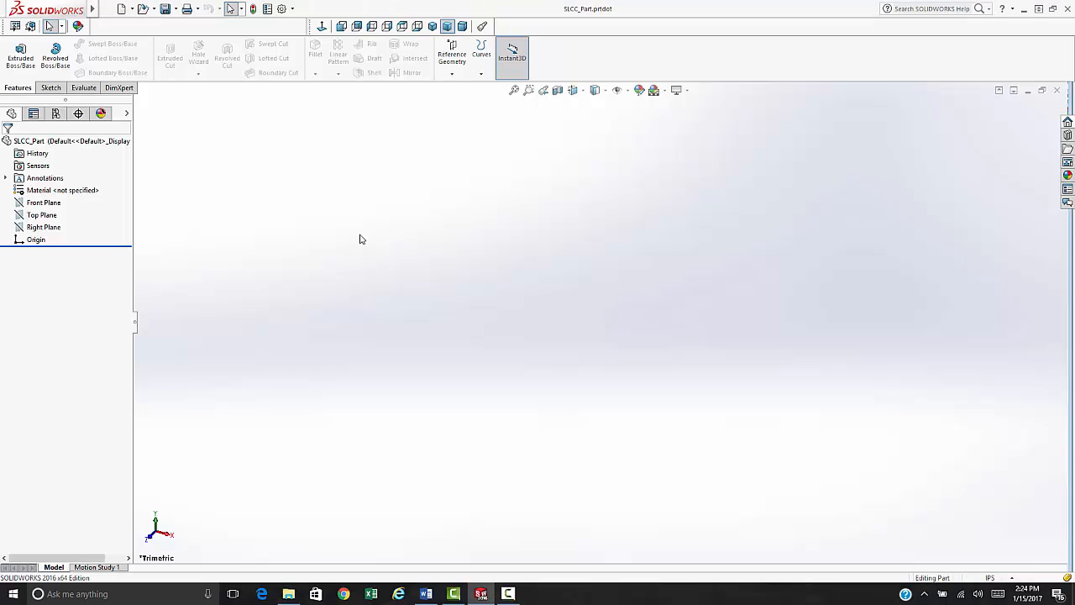
# - Create a new drawing using the B (ANSI) Landscape 17 × 11 in sheet format
pyautogui.click(122, 9)
pyautogui.click(325, 125)
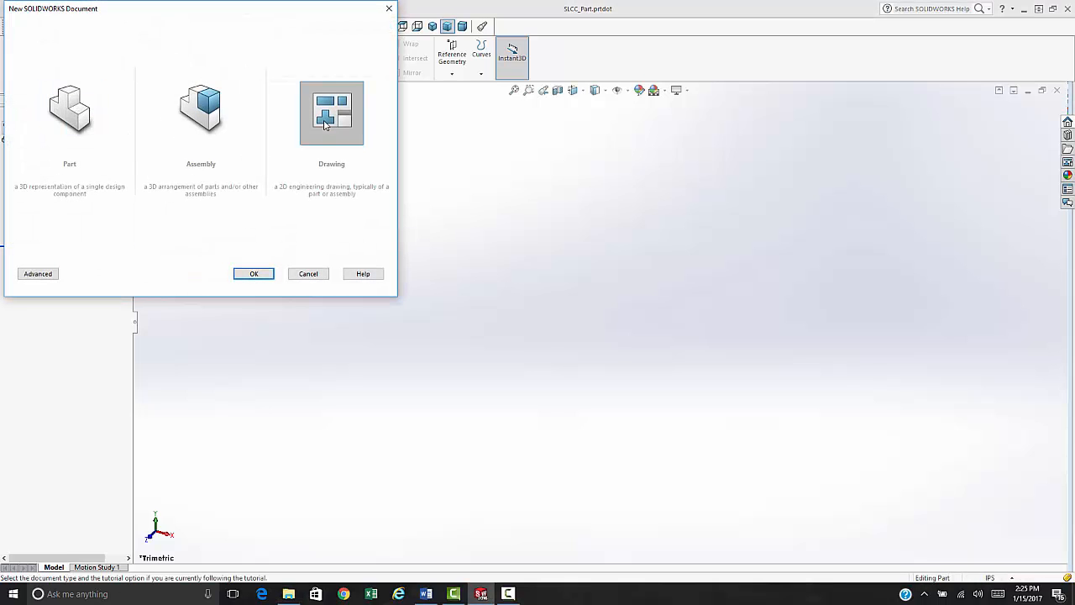
pyautogui.click(244, 273)
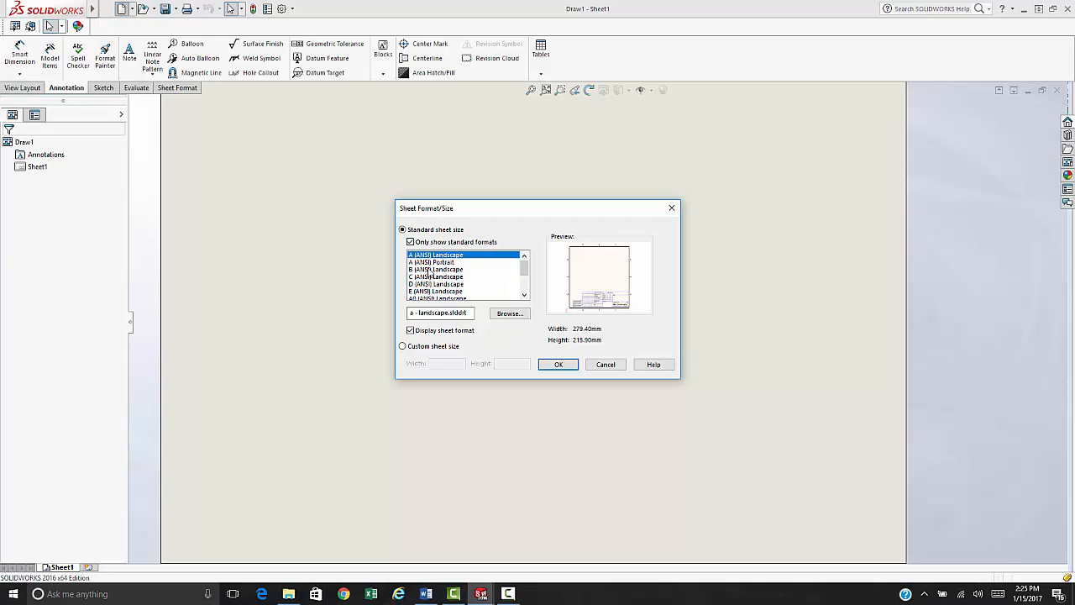
pyautogui.click(430, 269)
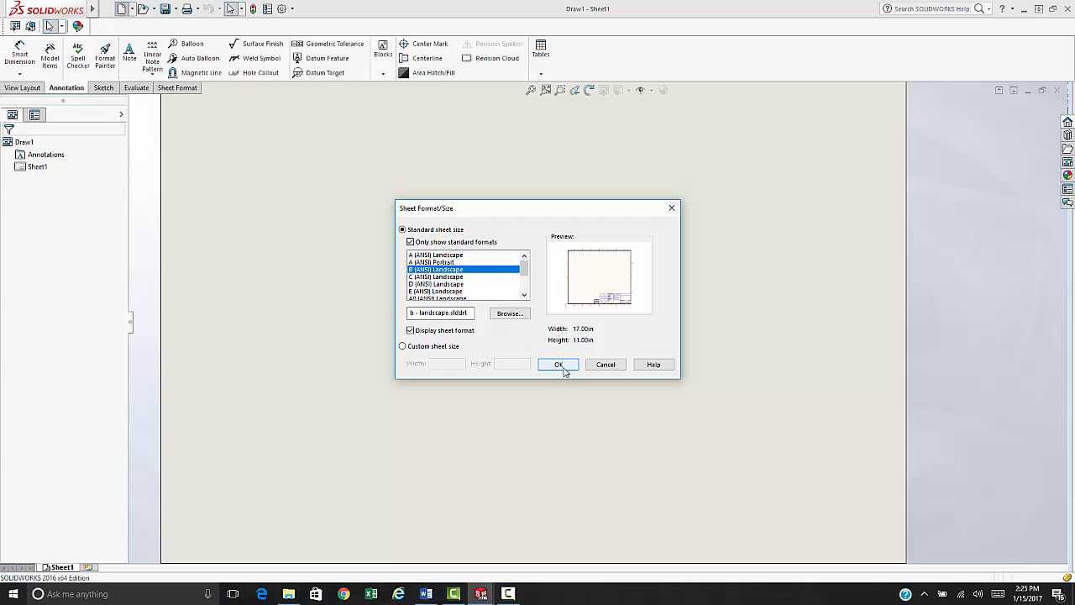
pyautogui.click(562, 368)
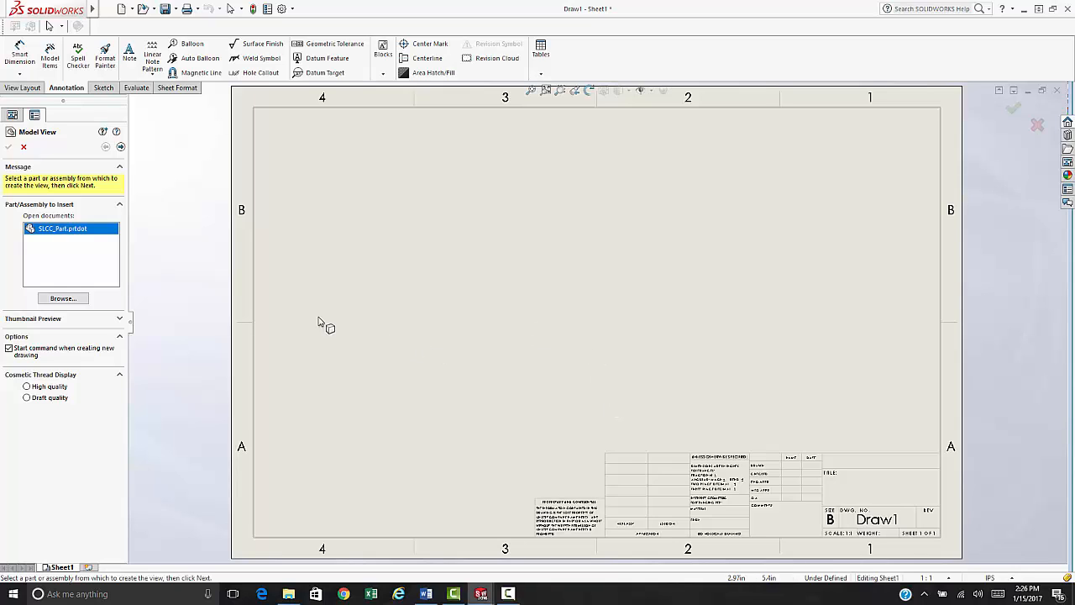
# - Dismiss the model view prompt and switch Draw1 to Edit Sheet Format
pyautogui.click(24, 147)
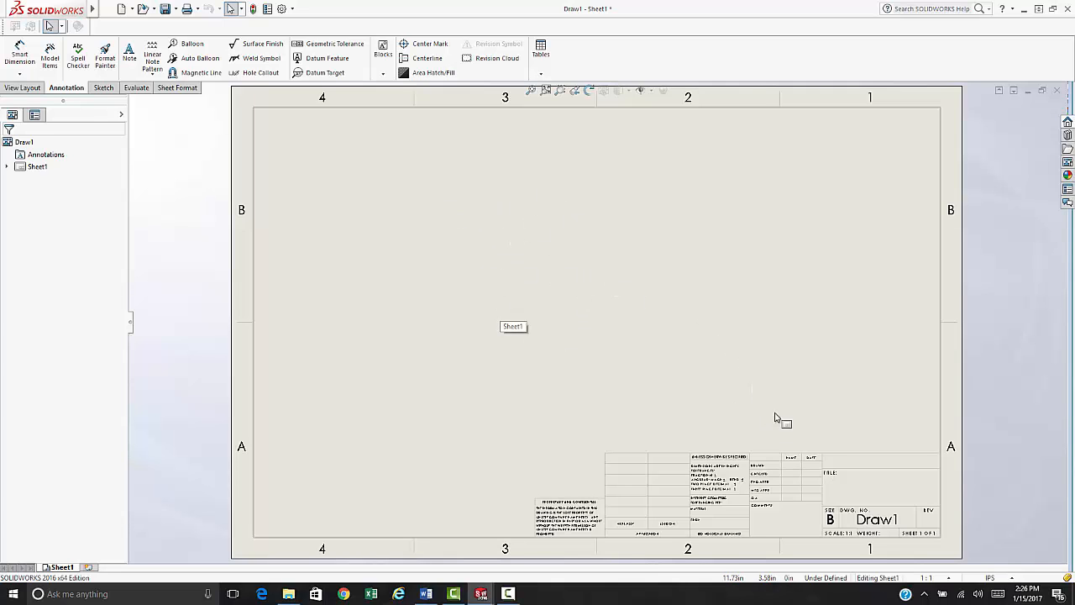
pyautogui.scroll(3, 775, 417)
pyautogui.scroll(-3, 770, 432)
pyautogui.scroll(-3, 490, 286)
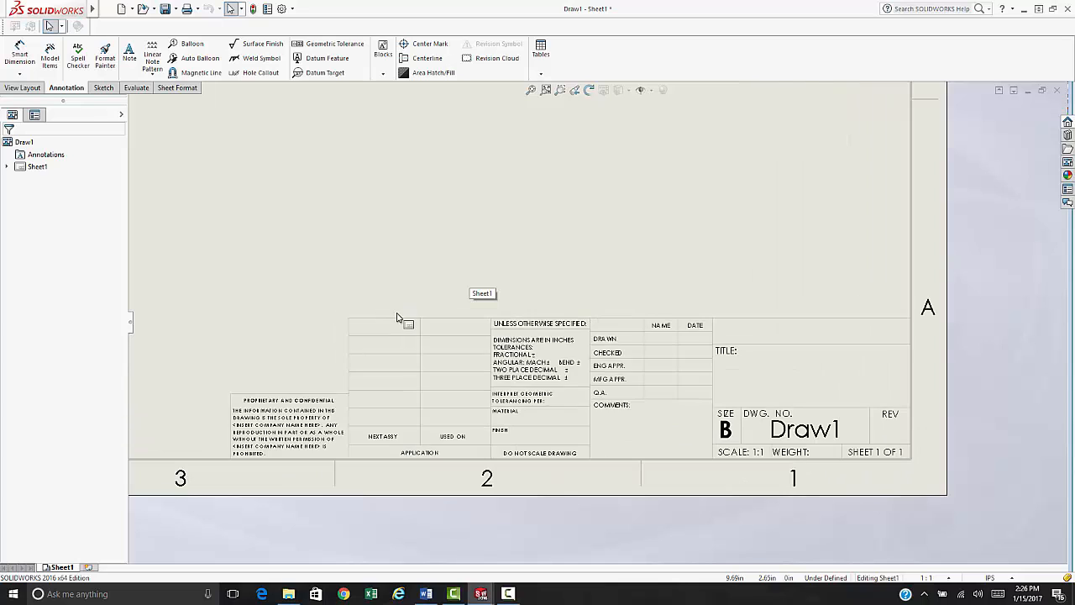
pyautogui.scroll(2, 599, 424)
pyautogui.scroll(-2, 616, 438)
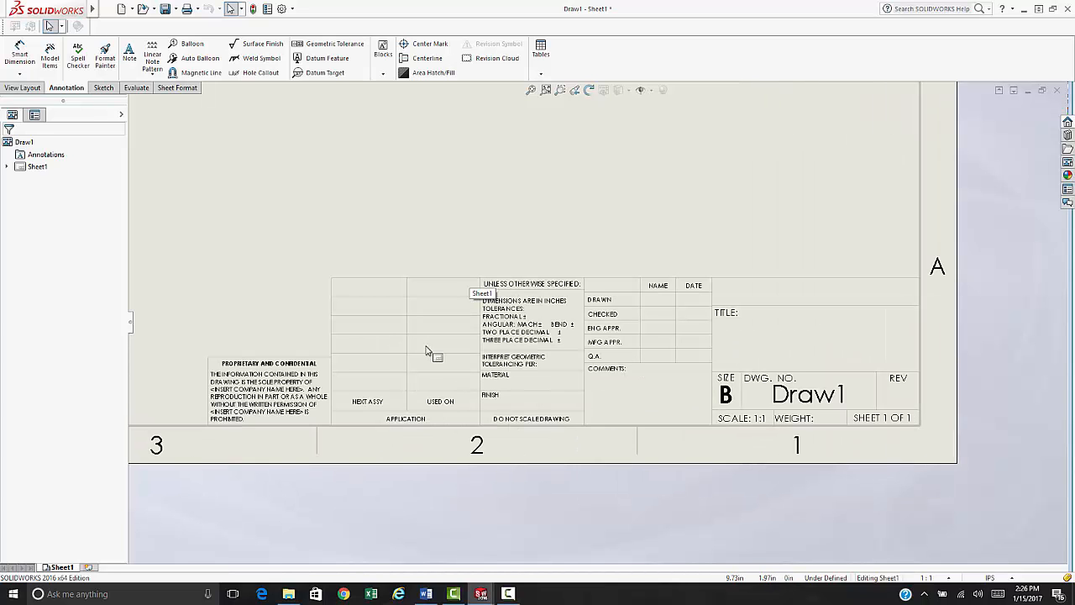
pyautogui.rightClick(394, 191)
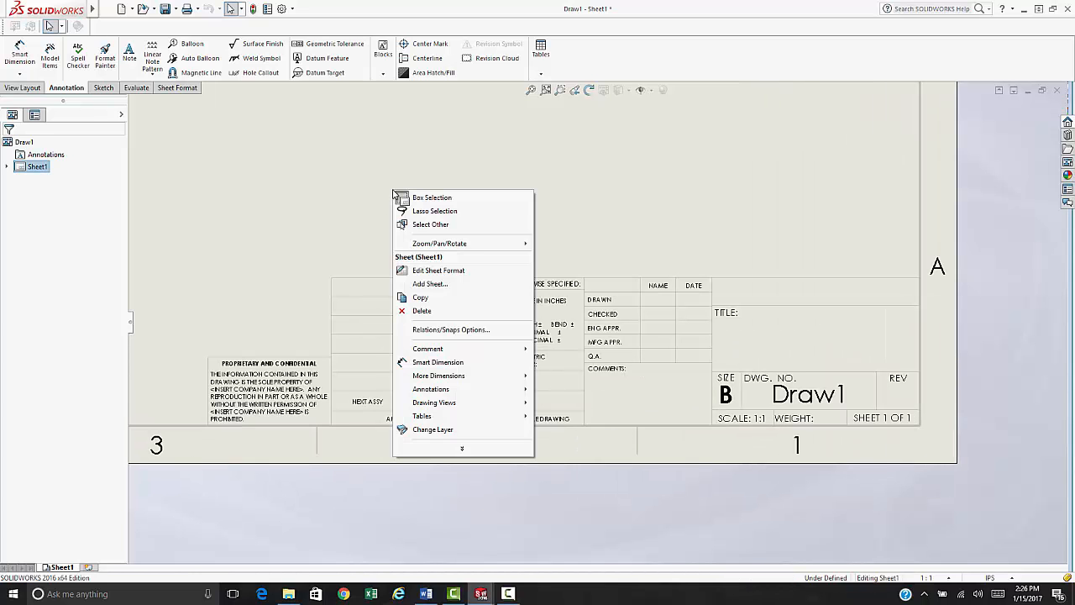
pyautogui.click(442, 271)
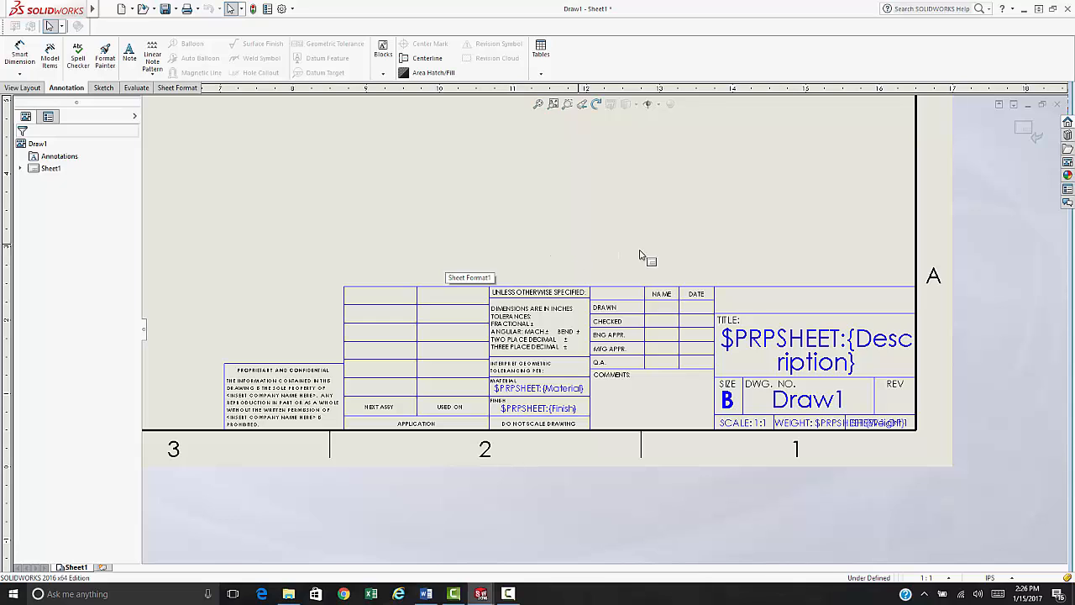
# - Add the Material and Finish notes and DRAWN and CHECKED name/date cells as title block fields
pyautogui.rightClick(369, 218)
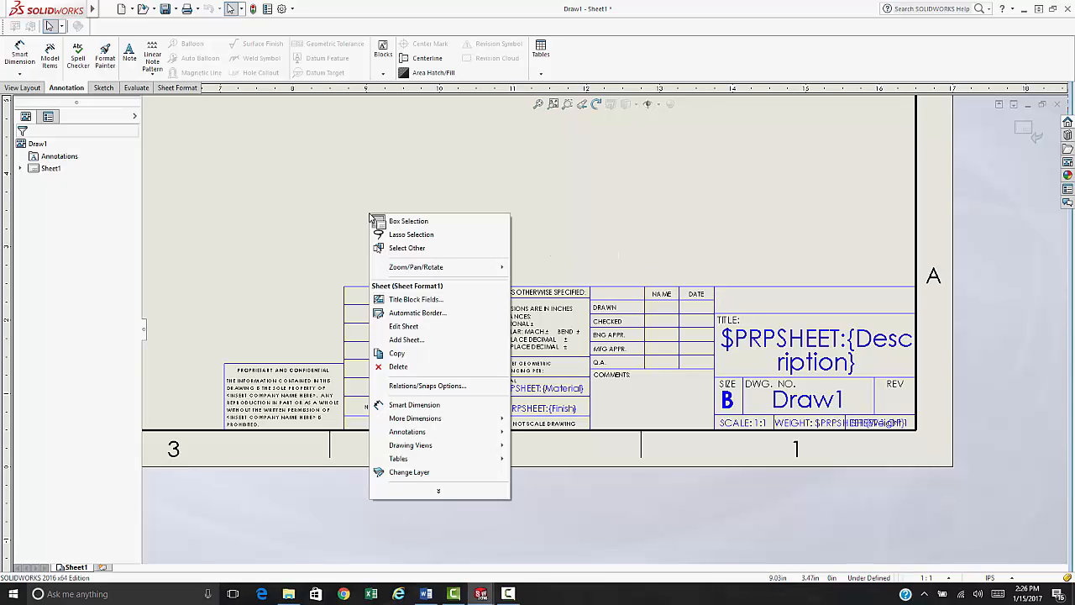
pyautogui.click(409, 302)
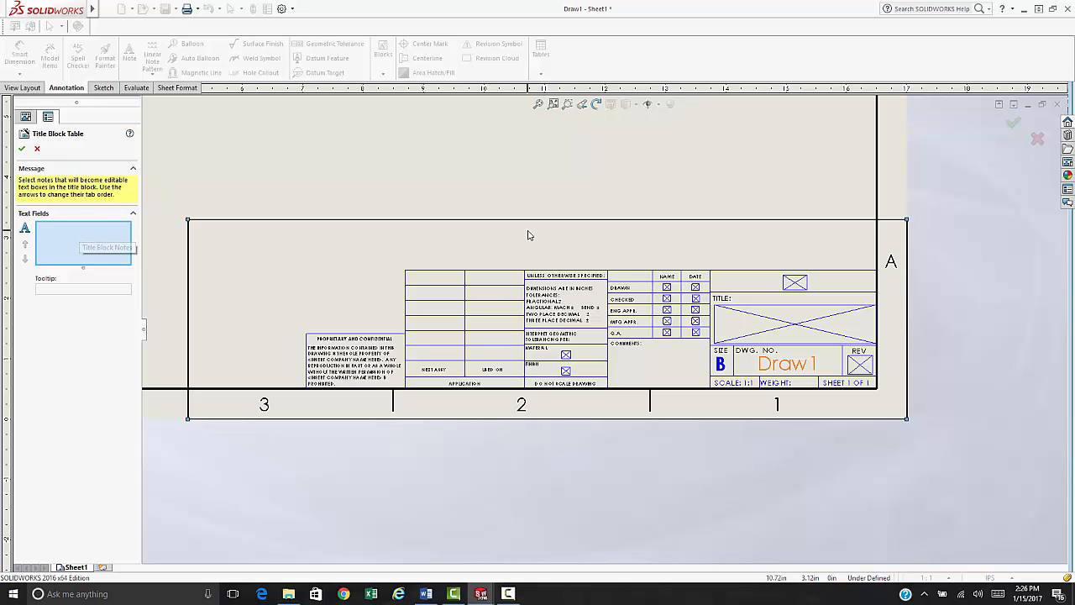
pyautogui.scroll(-1, 794, 331)
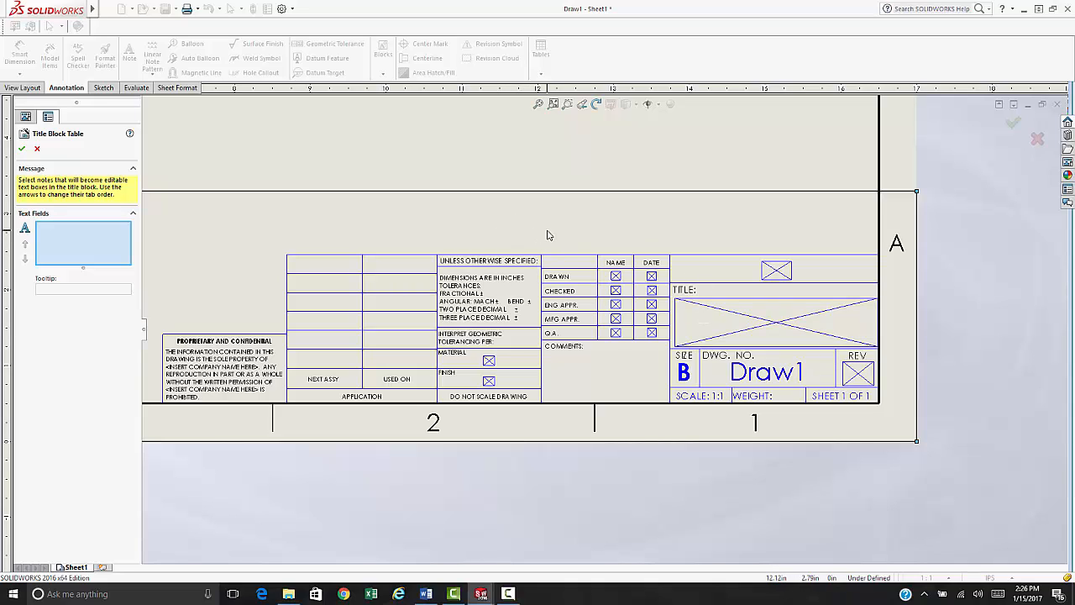
pyautogui.click(489, 361)
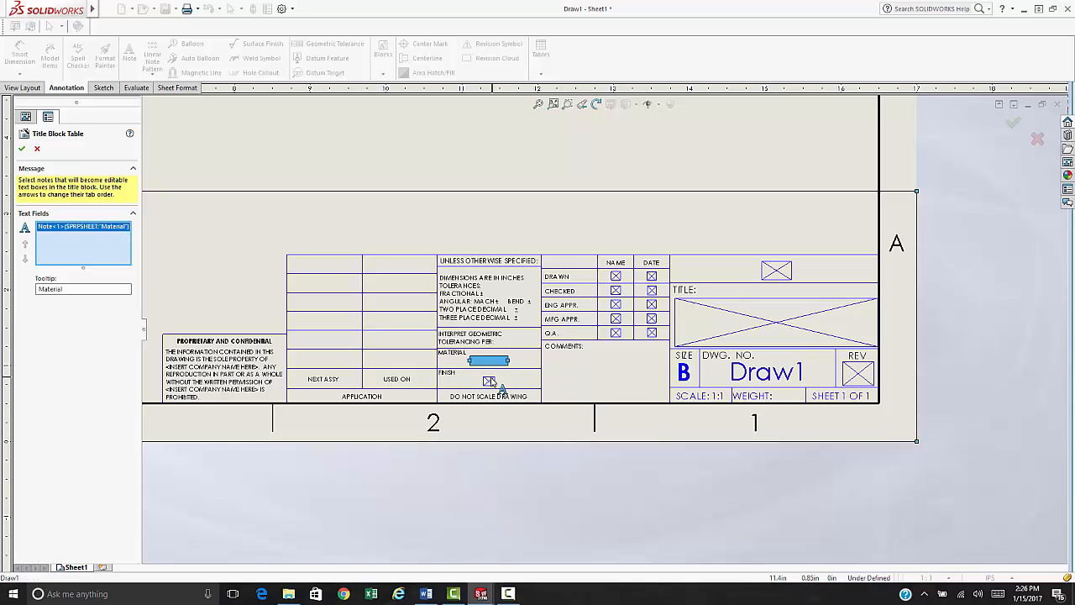
pyautogui.click(491, 380)
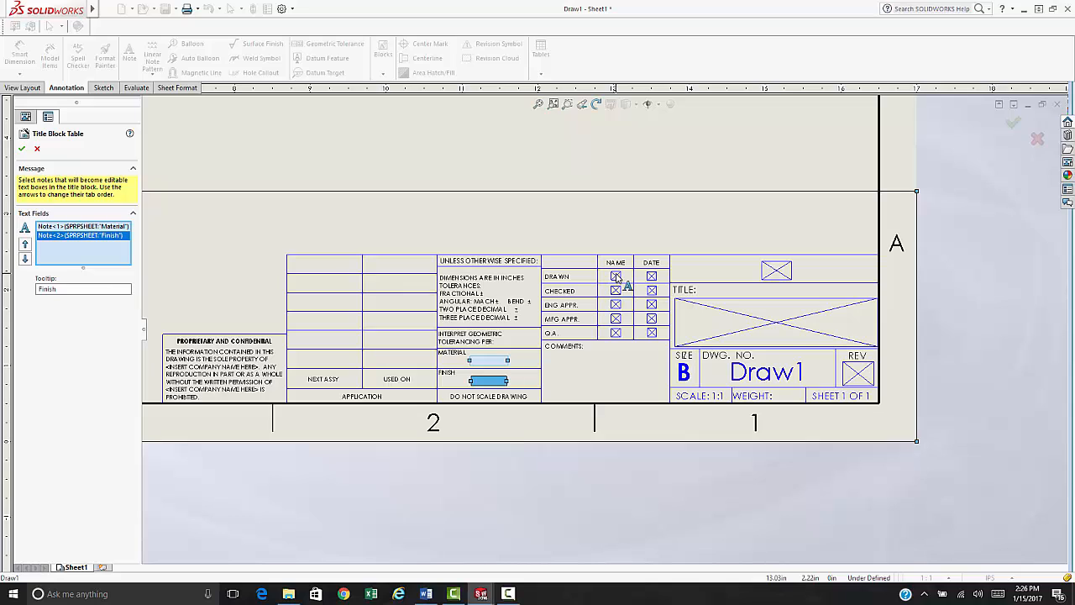
pyautogui.click(616, 277)
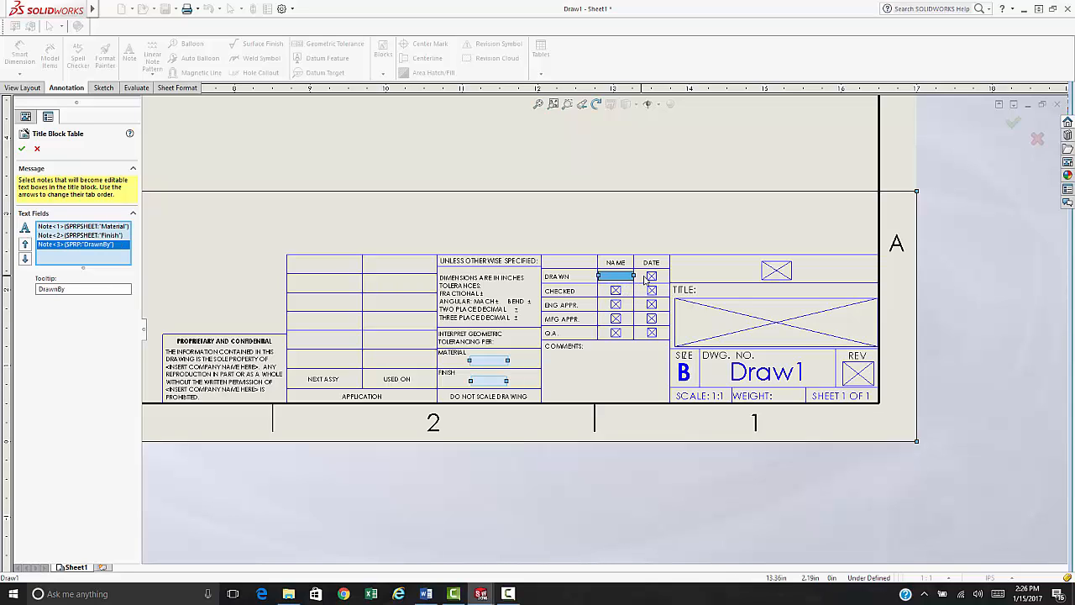
pyautogui.click(652, 278)
pyautogui.click(617, 290)
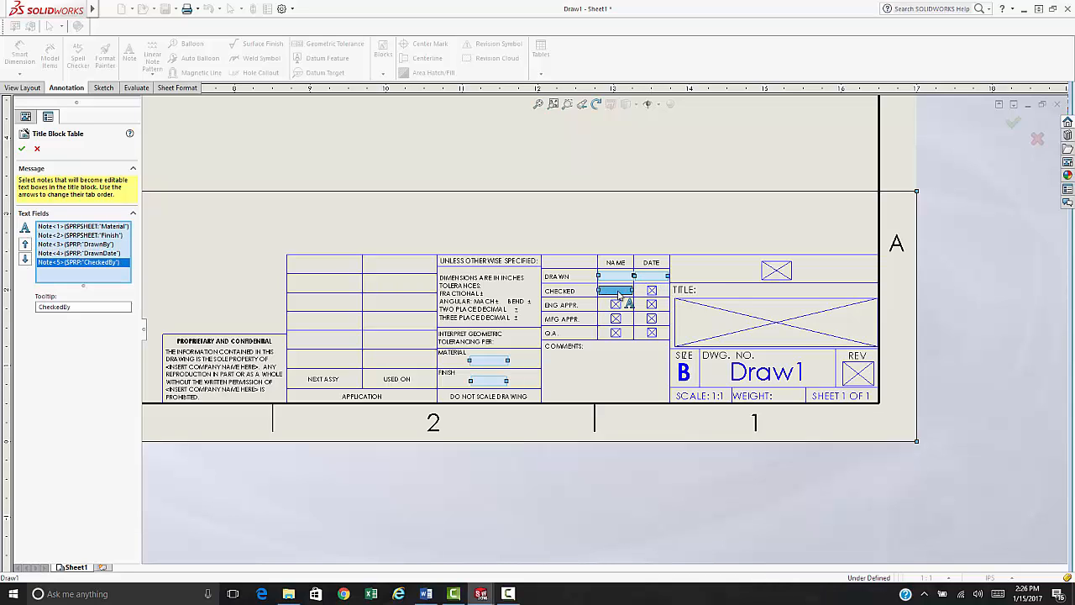
pyautogui.click(652, 292)
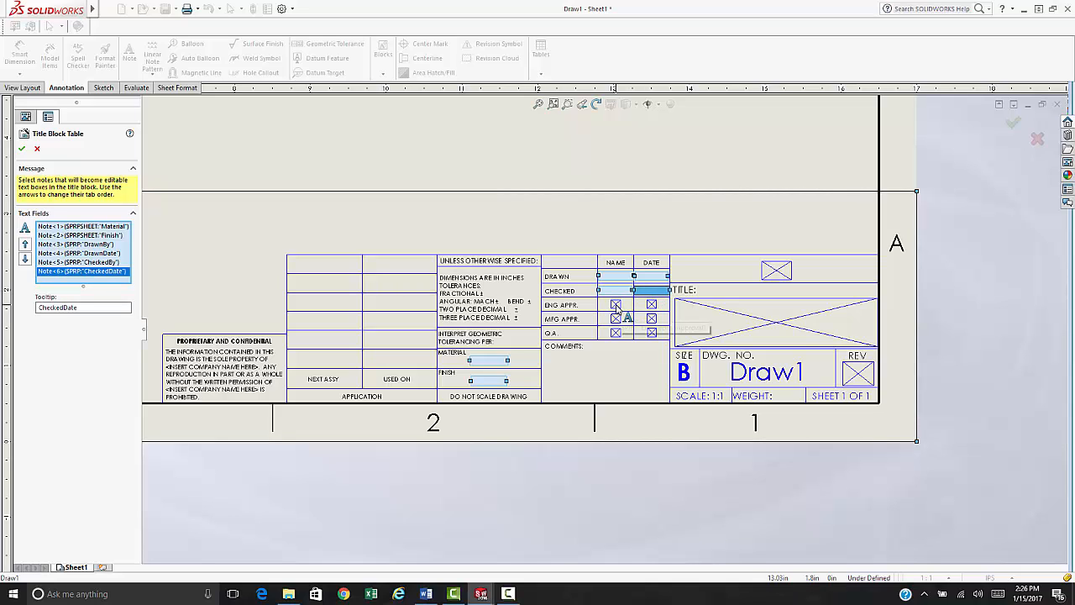
# - Add ENG APPR., MFG APPR., Q.A. name/date cells and the title Description, then confirm the fields
pyautogui.click(622, 305)
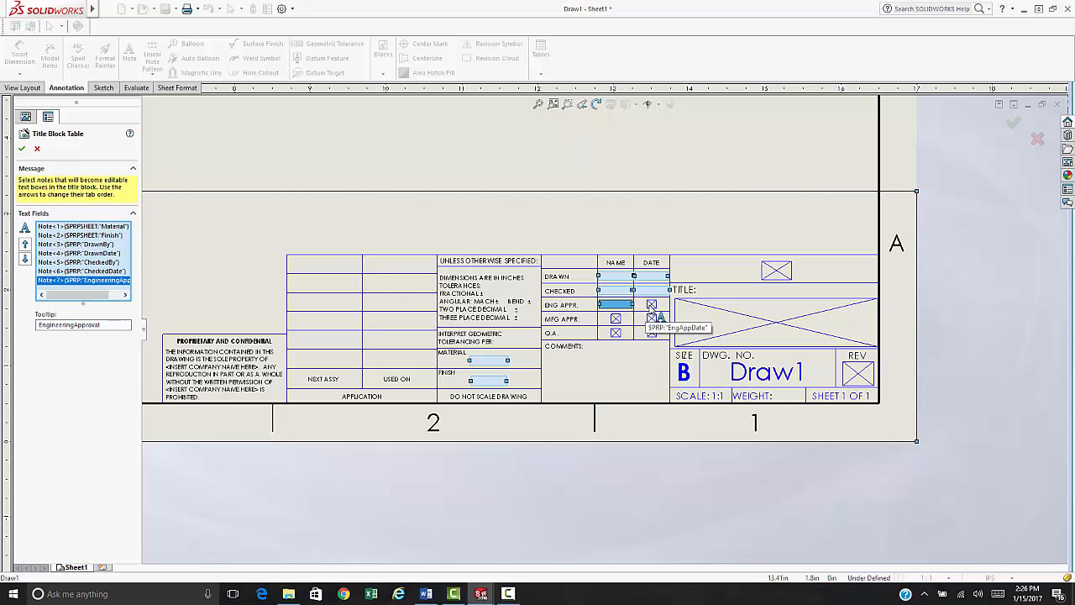
pyautogui.click(651, 305)
pyautogui.click(617, 320)
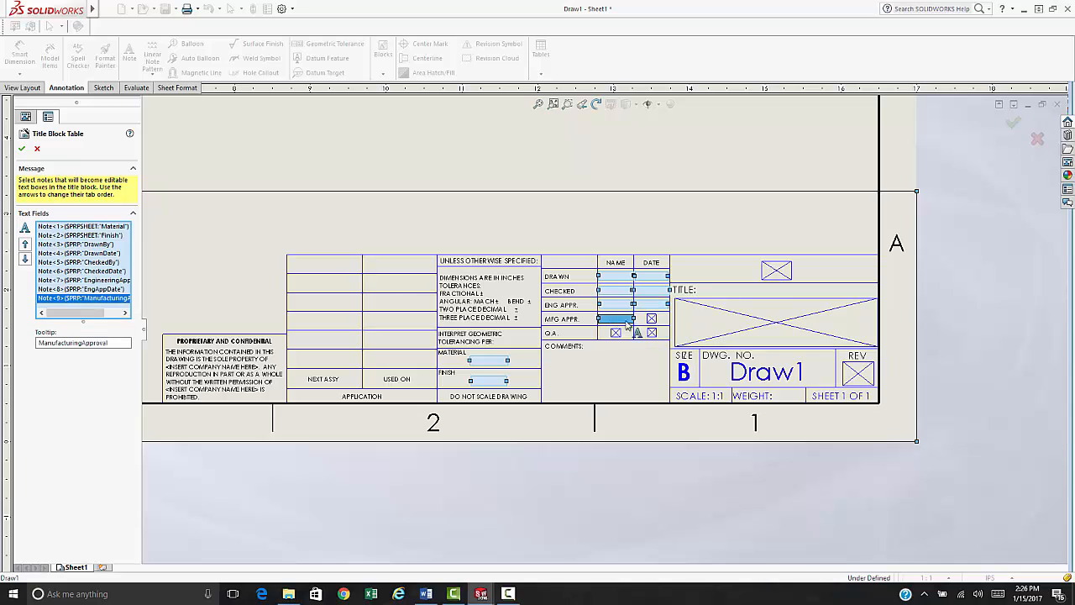
pyautogui.click(653, 323)
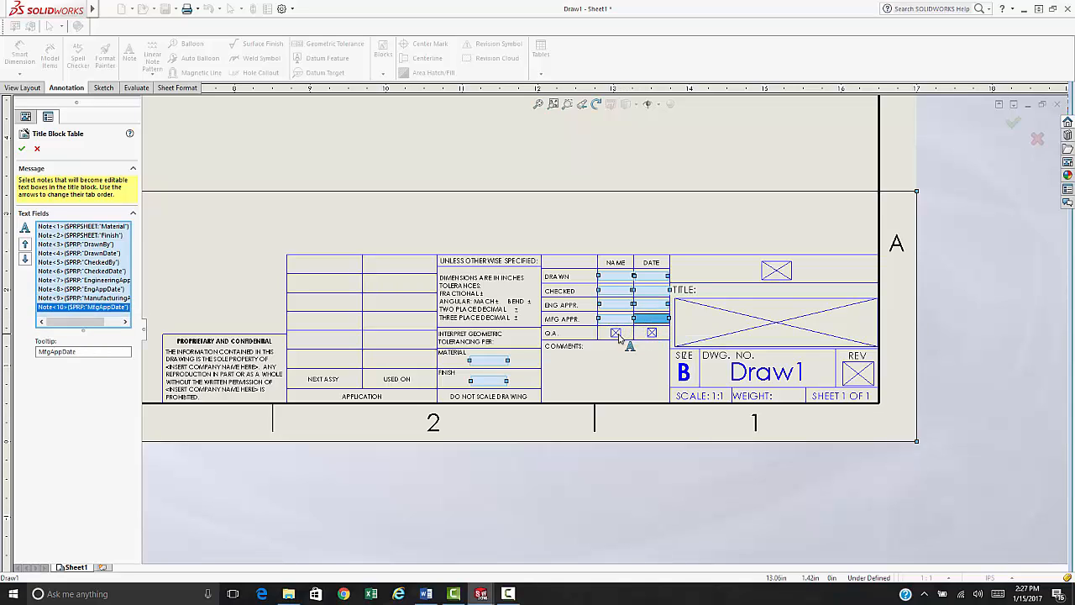
pyautogui.click(618, 334)
pyautogui.click(652, 334)
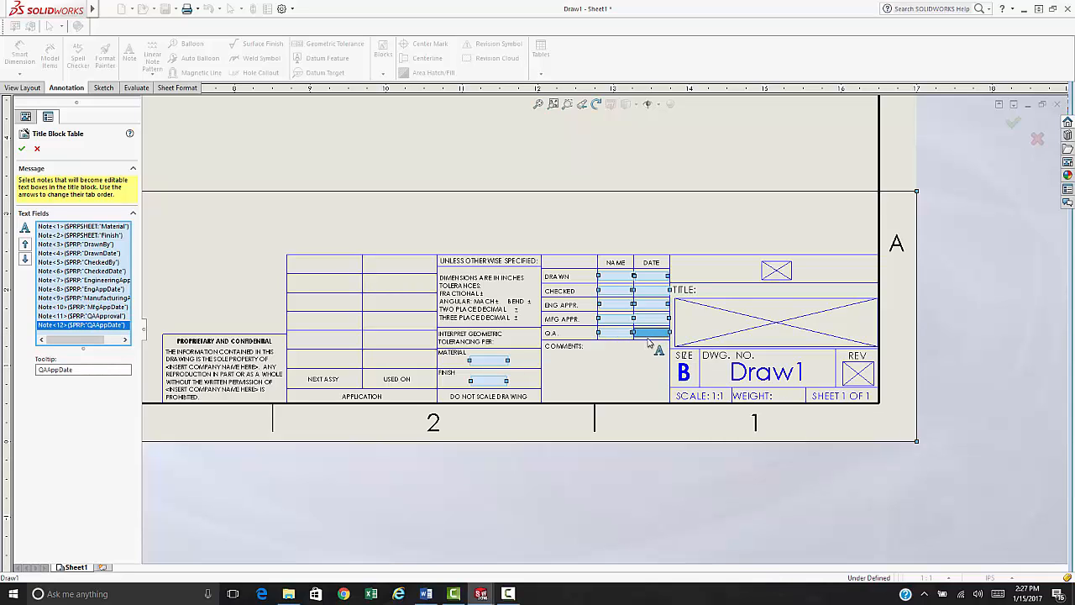
pyautogui.click(768, 325)
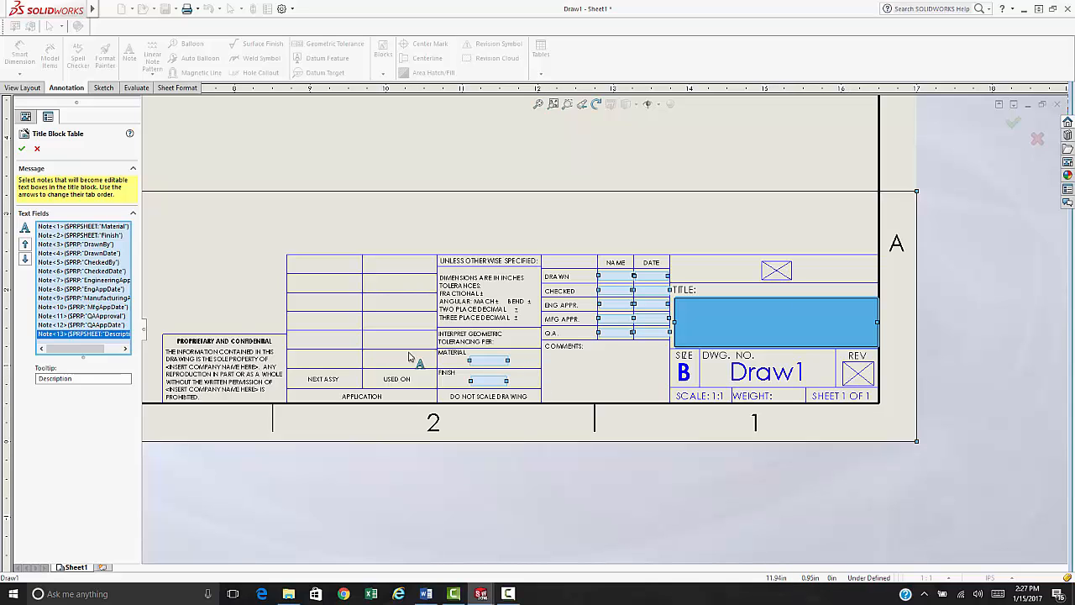
pyautogui.click(22, 148)
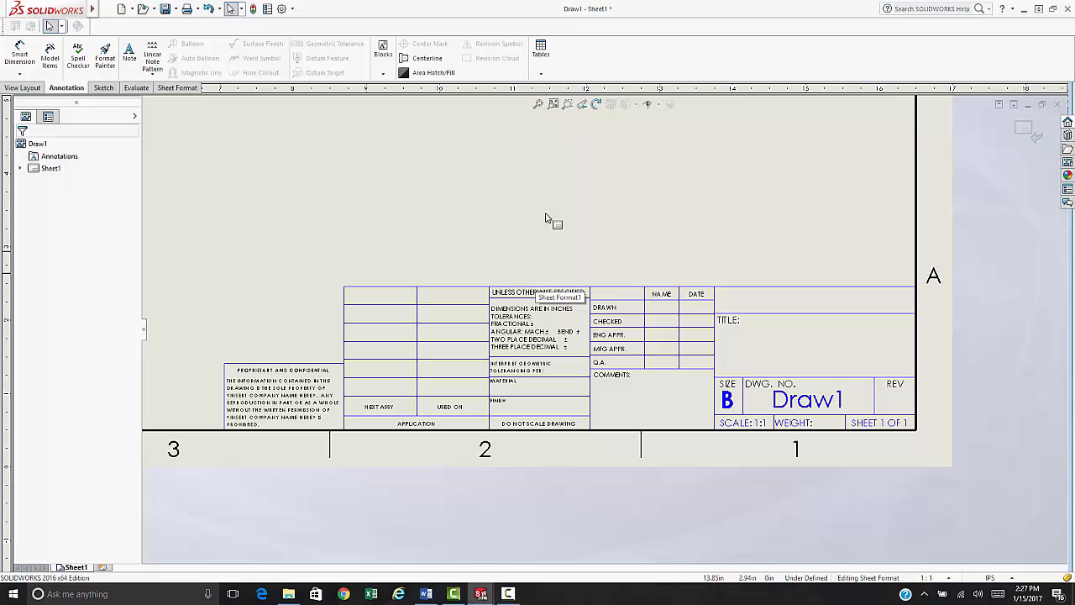
# - Place an empty note in the cell right of DATE and widen it across the cell
pyautogui.click(130, 55)
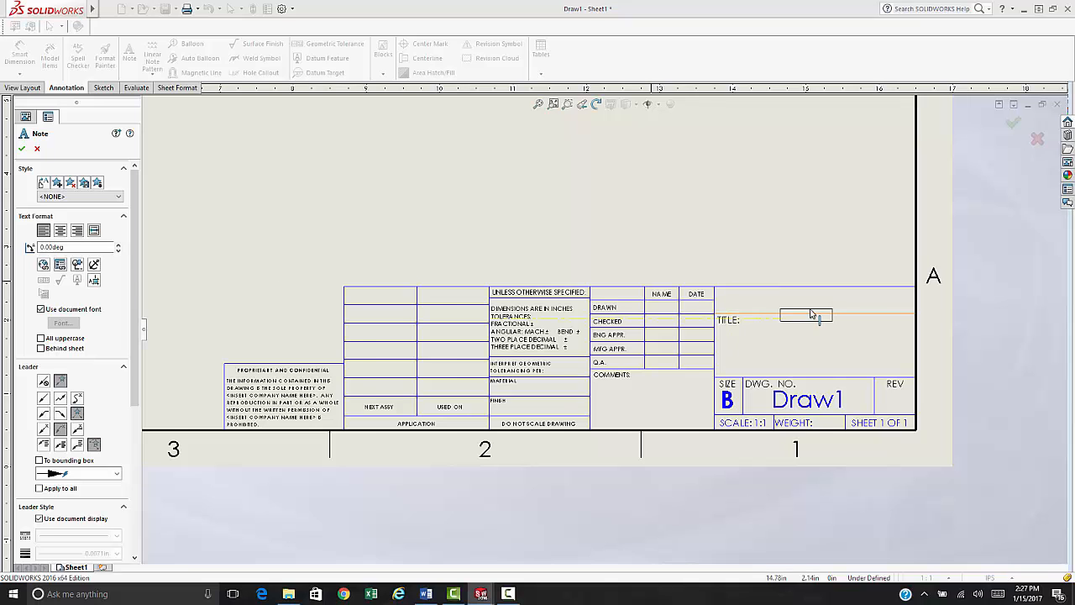
pyautogui.scroll(-3, 813, 308)
pyautogui.scroll(2, 649, 307)
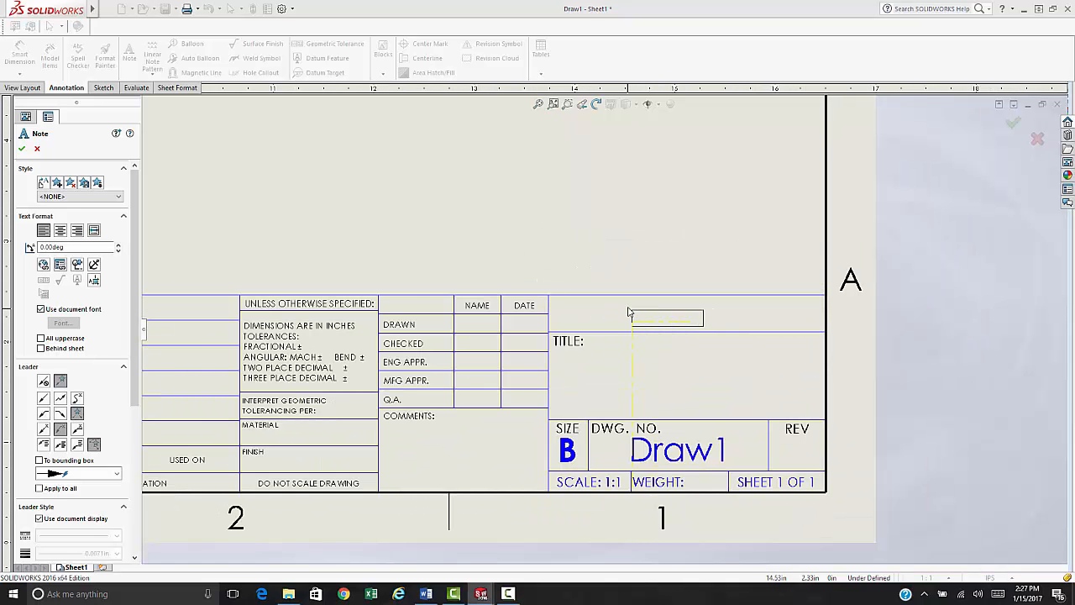
pyautogui.scroll(-2, 628, 309)
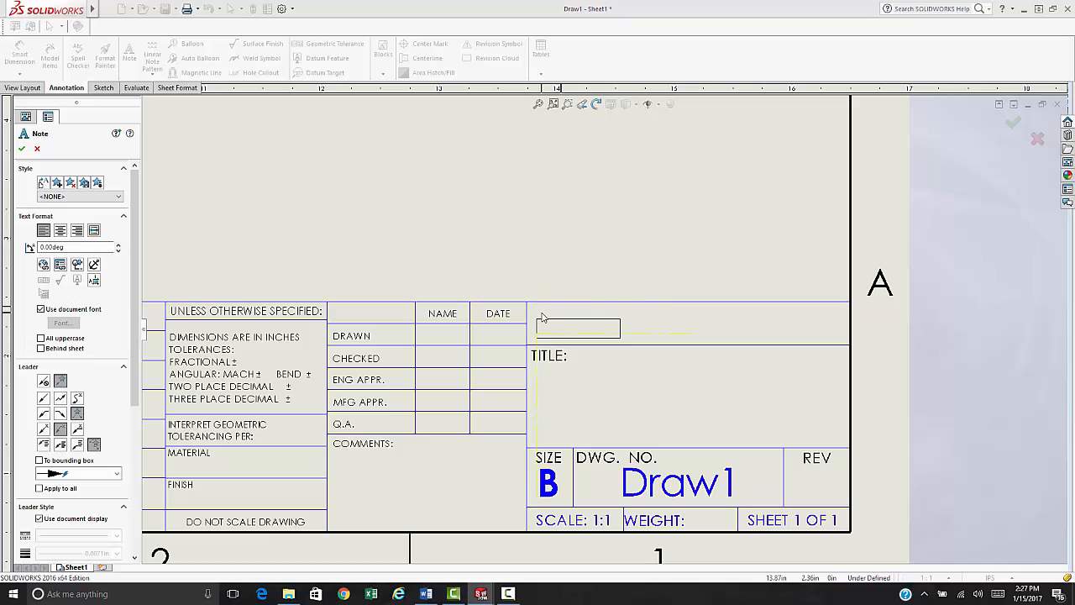
pyautogui.click(542, 311)
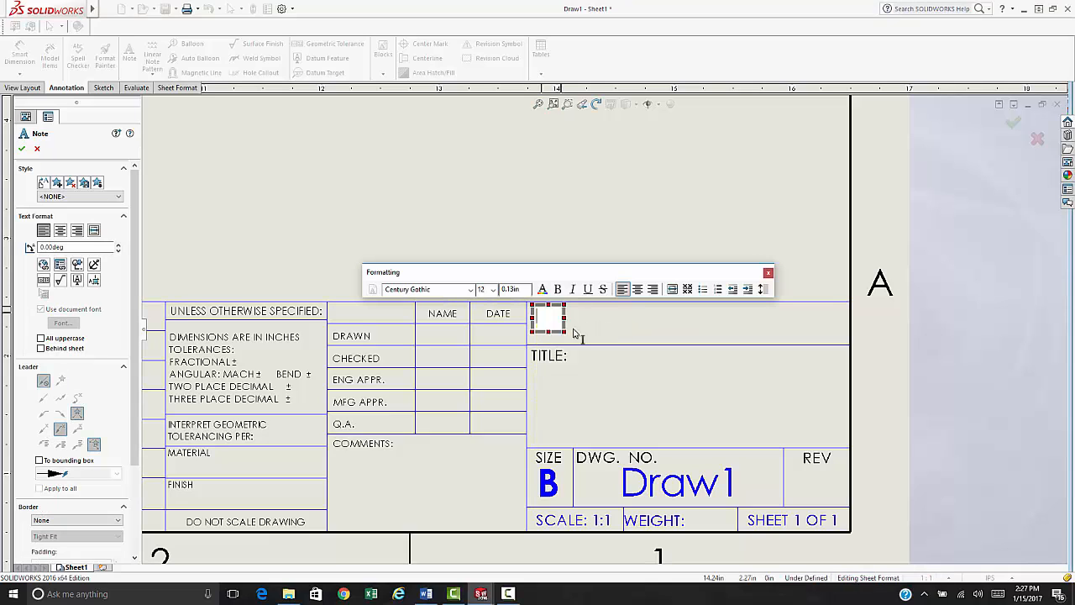
pyautogui.moveTo(565, 332); pyautogui.dragTo(871, 339)
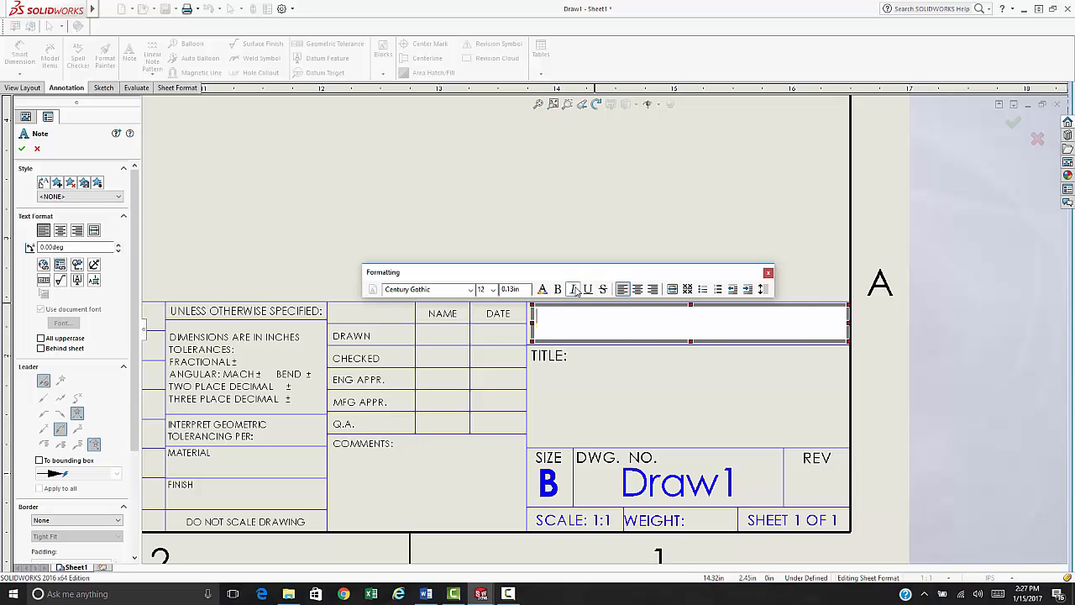
pyautogui.click(638, 289)
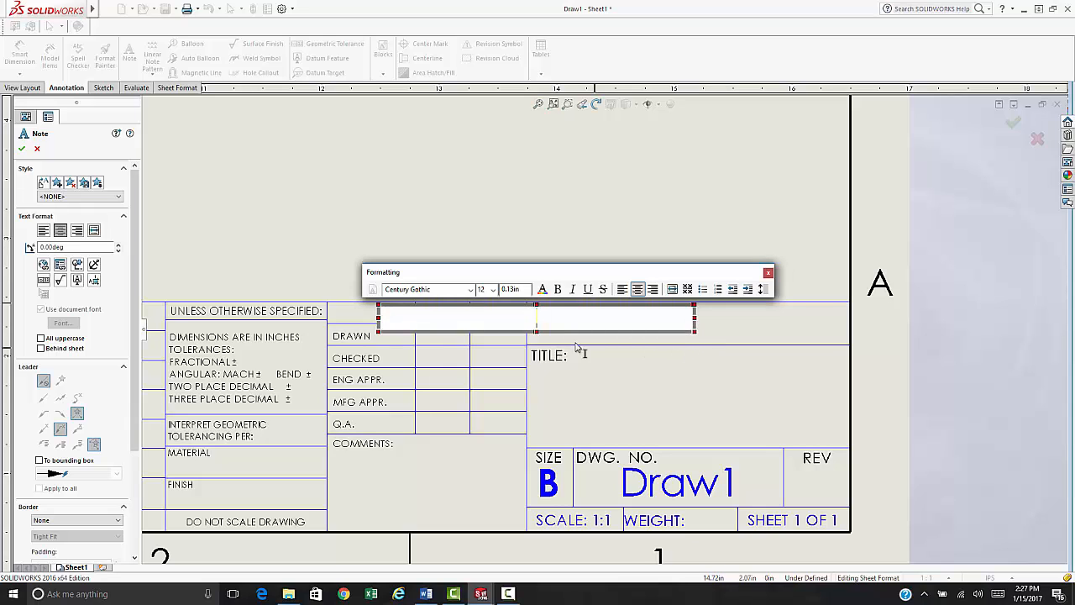
pyautogui.moveTo(462, 274); pyautogui.dragTo(442, 199)
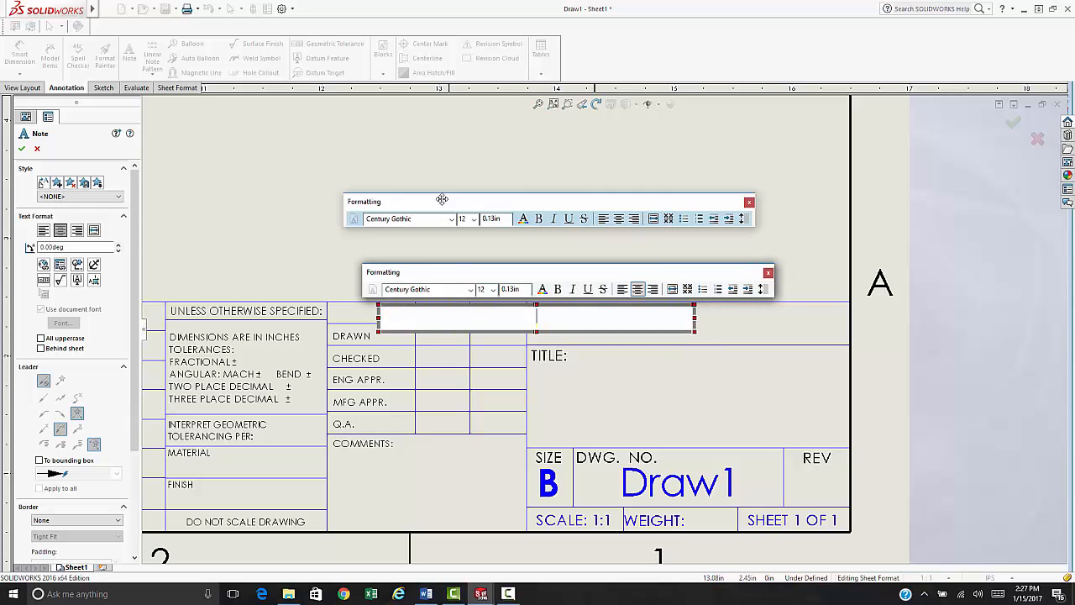
pyautogui.click(434, 247)
pyautogui.click(457, 250)
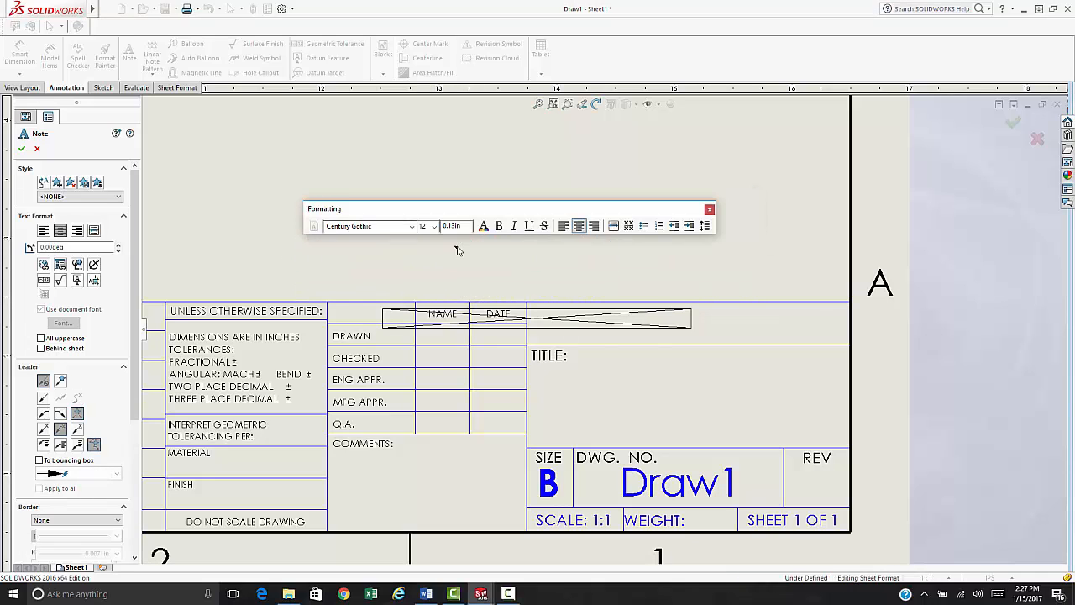
pyautogui.press('Escape')
# - Resize the empty note box to fill the cell above TITLE and left-align its text
pyautogui.doubleClick(556, 323)
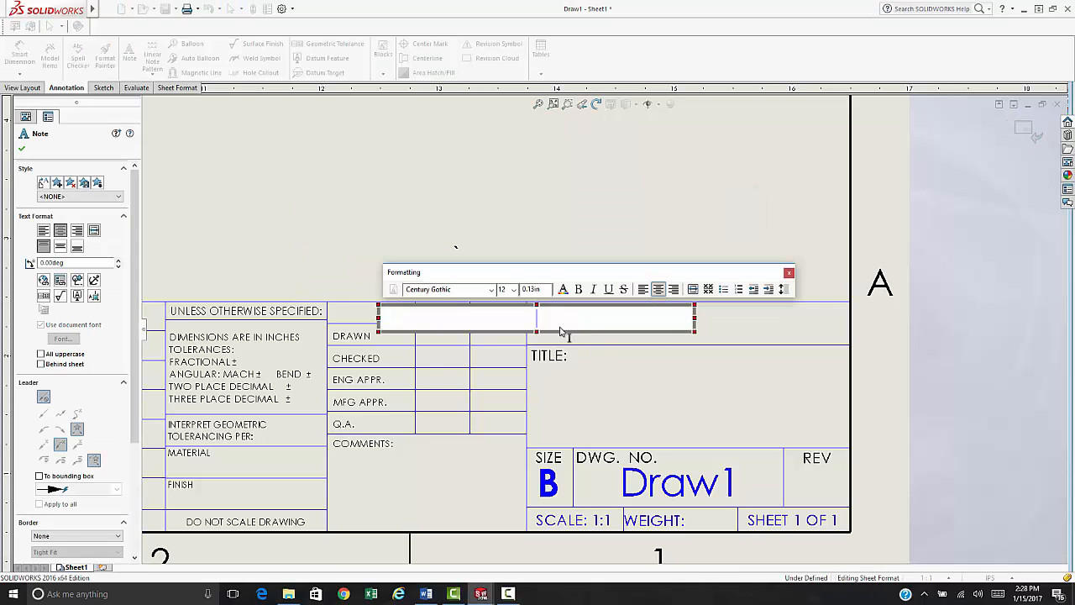
pyautogui.click(593, 338)
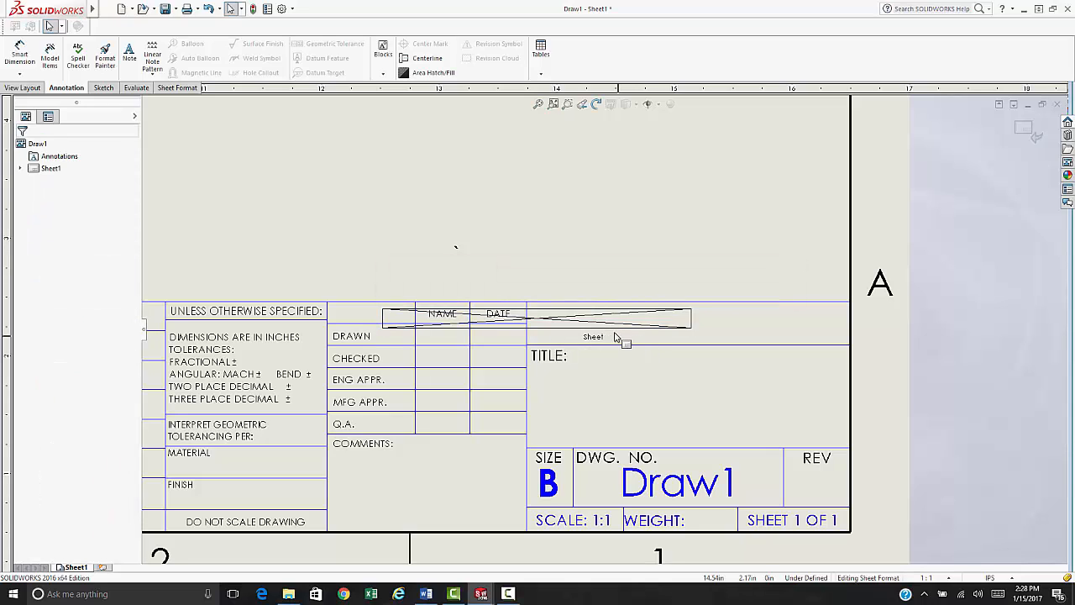
pyautogui.click(610, 327)
pyautogui.doubleClick(609, 328)
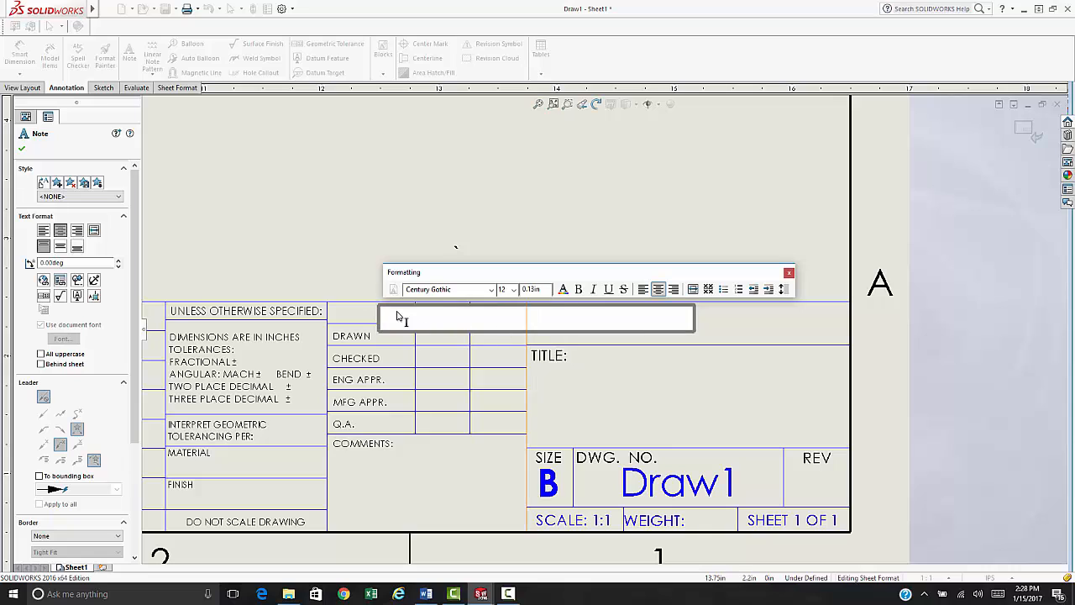
pyautogui.moveTo(380, 307); pyautogui.dragTo(478, 304)
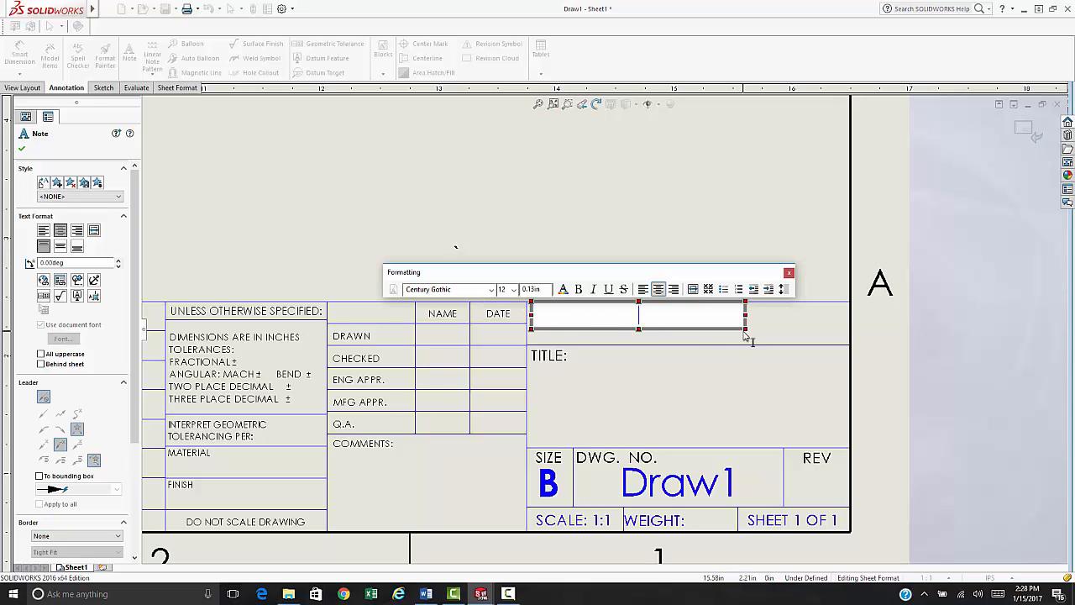
pyautogui.moveTo(745, 330); pyautogui.dragTo(770, 331)
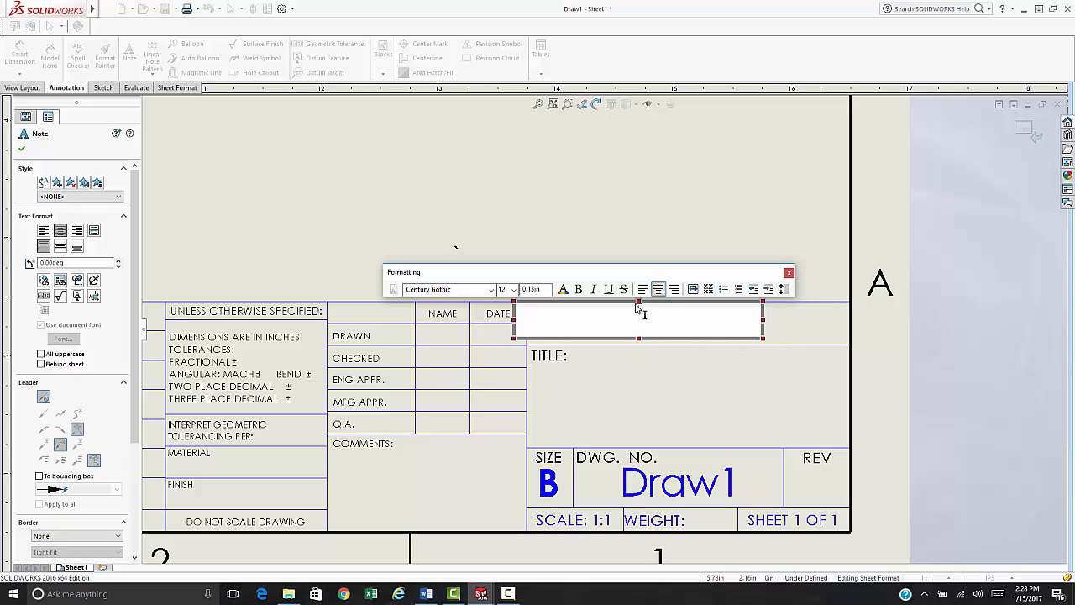
pyautogui.moveTo(638, 301); pyautogui.dragTo(641, 310)
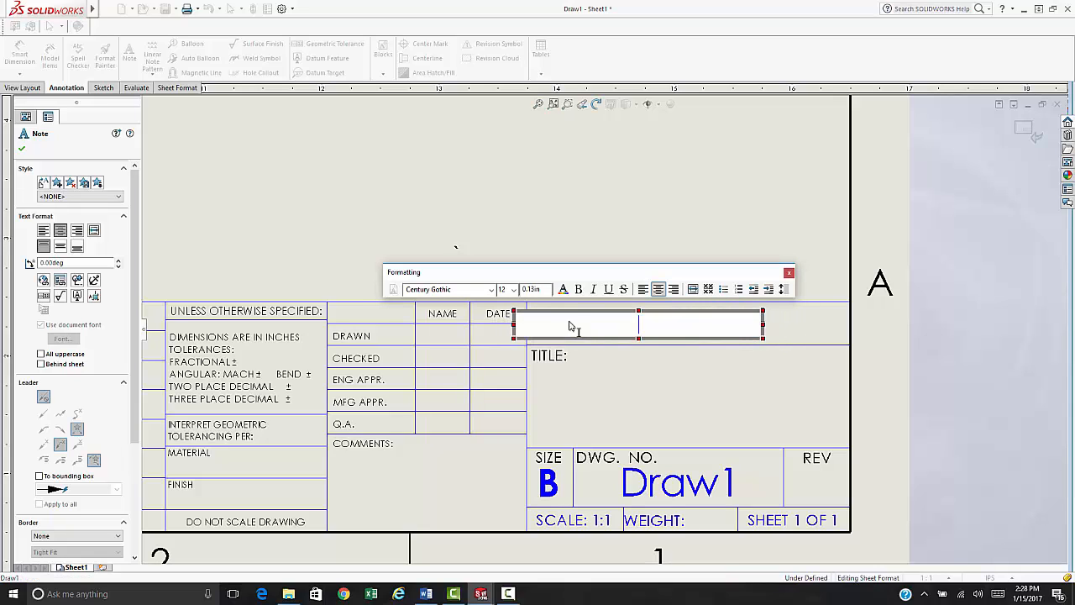
pyautogui.moveTo(514, 311); pyautogui.dragTo(533, 309)
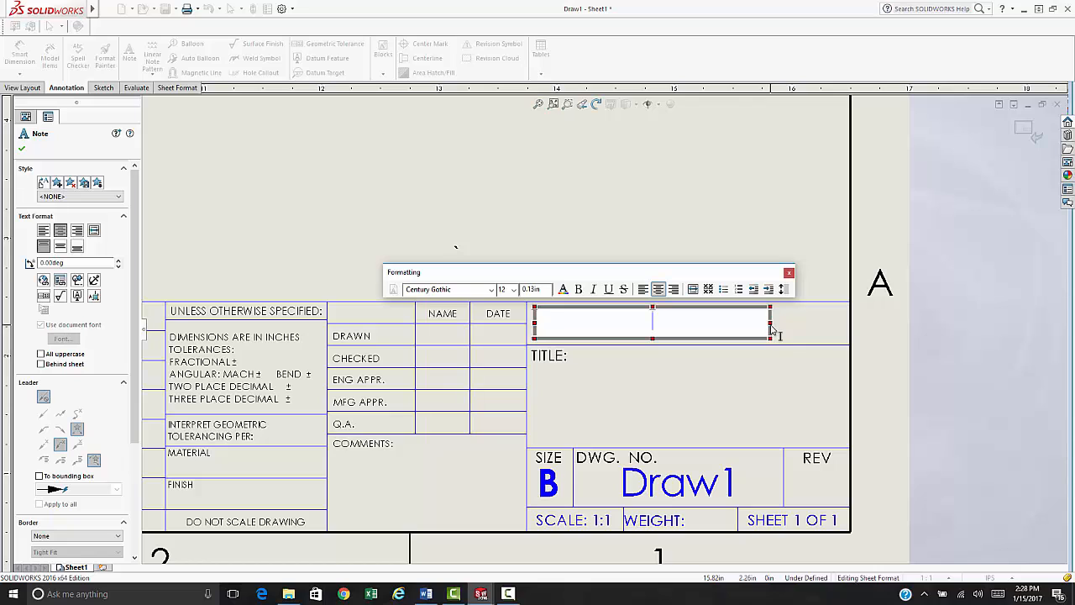
pyautogui.moveTo(772, 328); pyautogui.dragTo(840, 326)
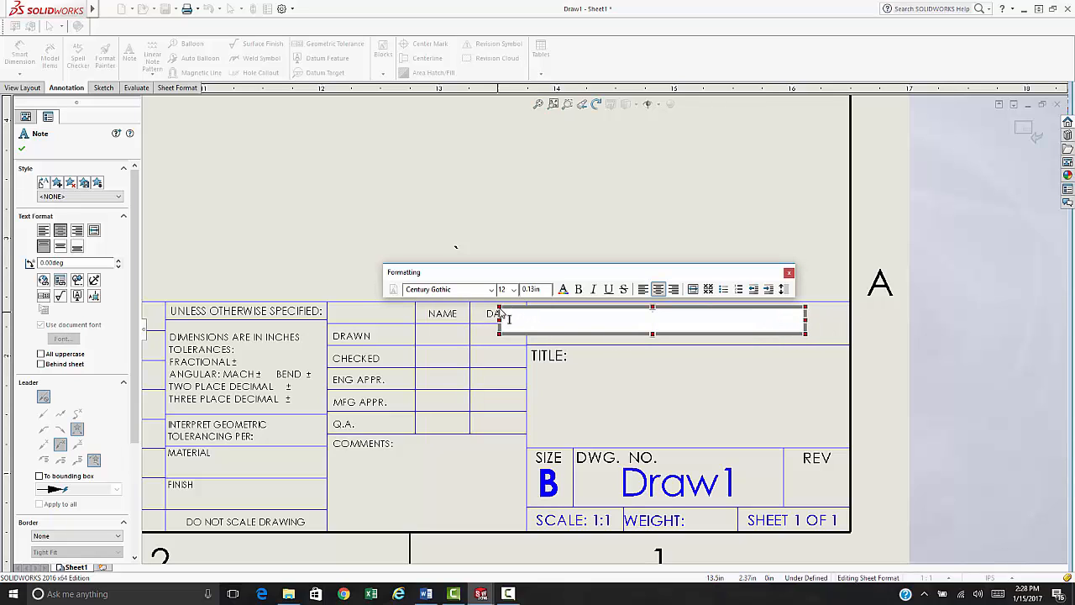
pyautogui.click(642, 289)
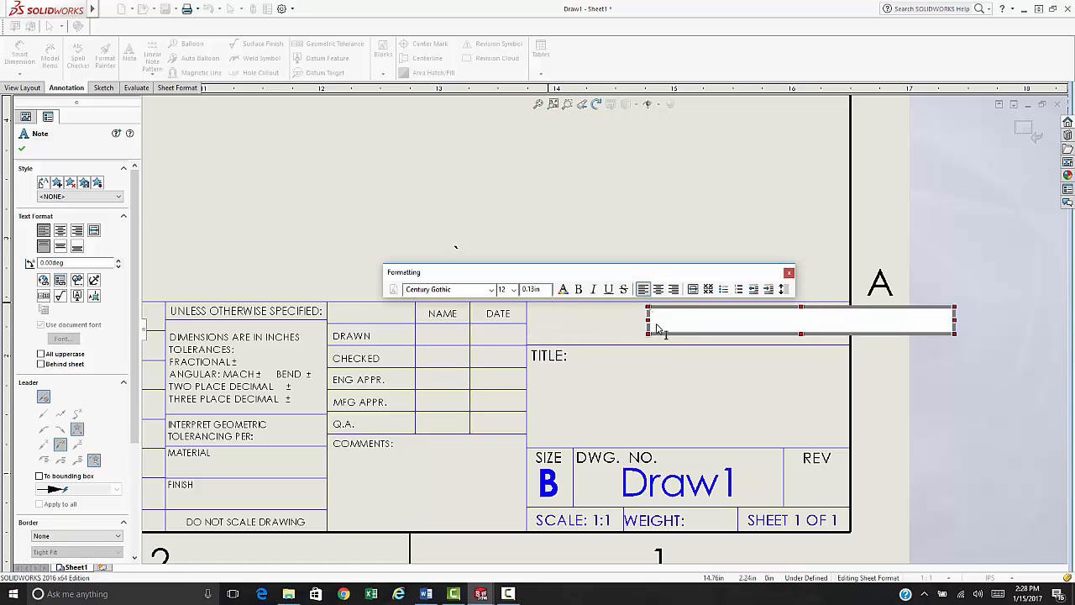
pyautogui.press('Escape')
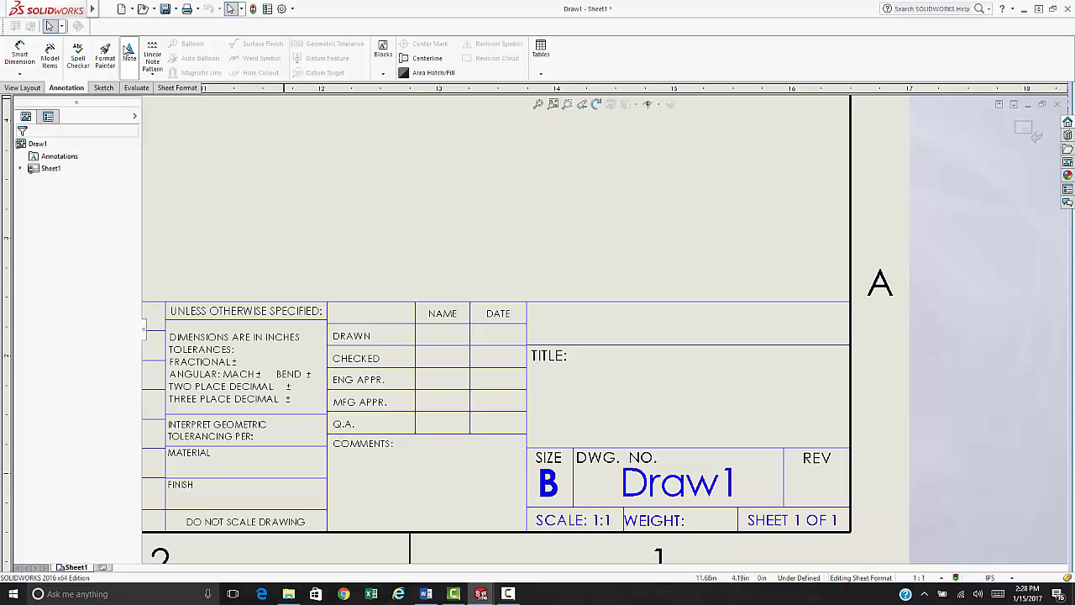
# - Add a note with the student's name and 'Spring 2017' above TITLE, nudged slightly right
pyautogui.click(128, 51)
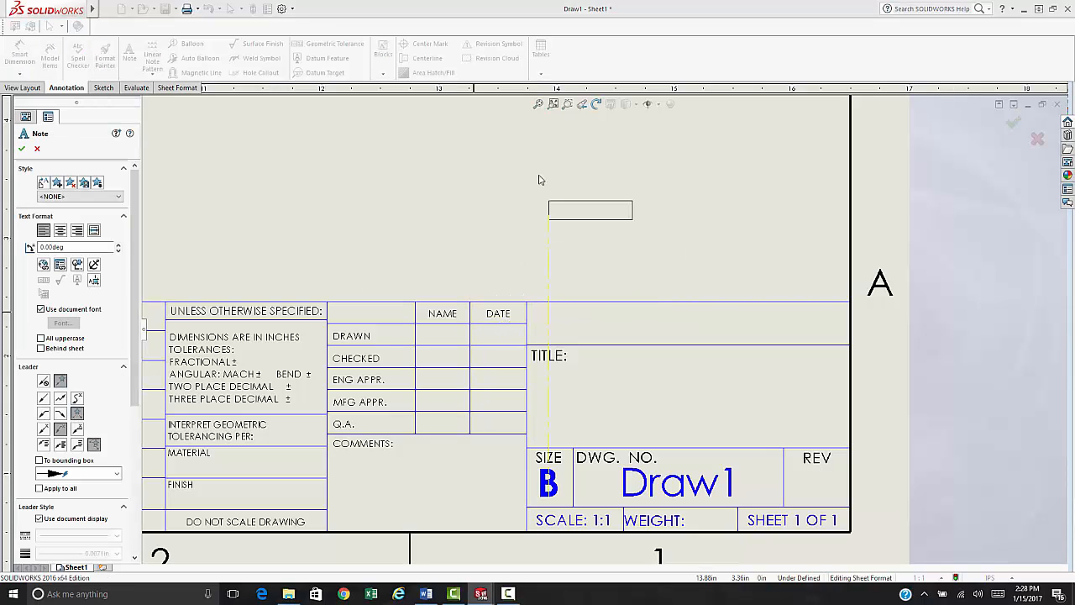
pyautogui.click(535, 312)
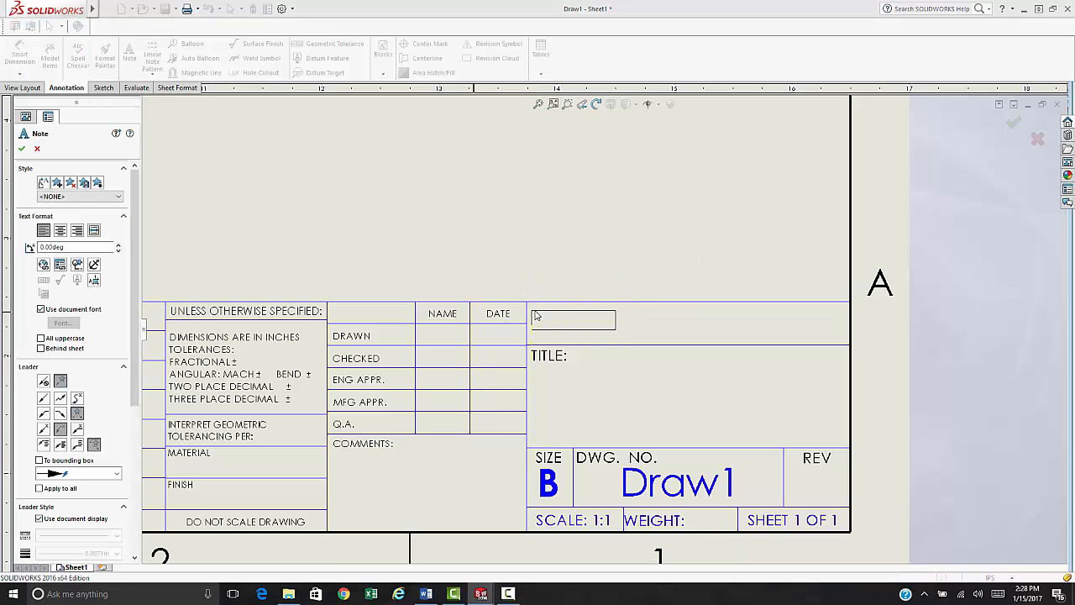
pyautogui.click(535, 316)
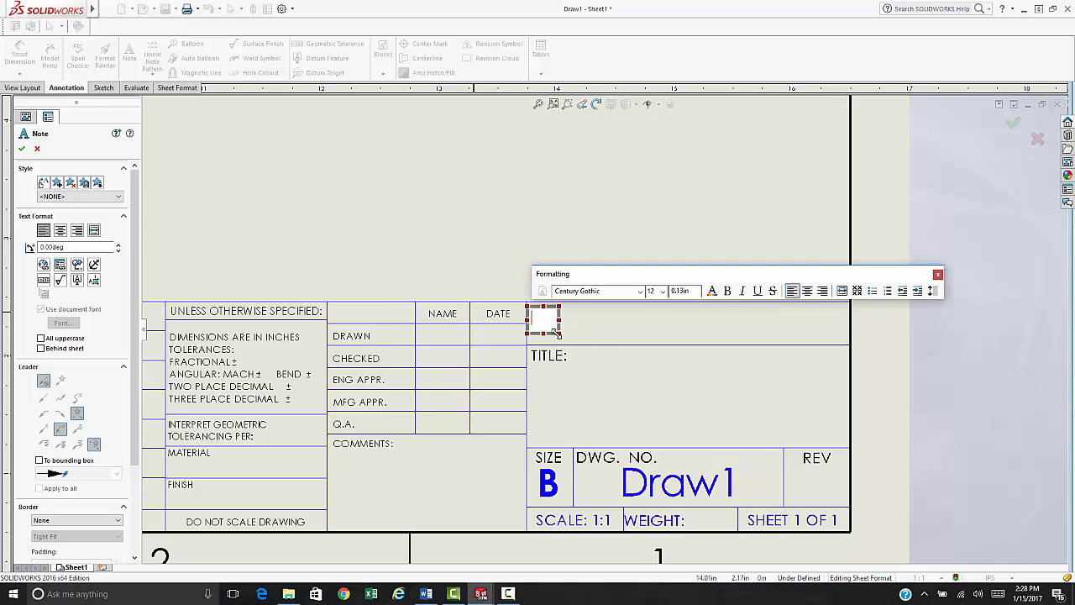
pyautogui.moveTo(557, 332); pyautogui.dragTo(867, 339)
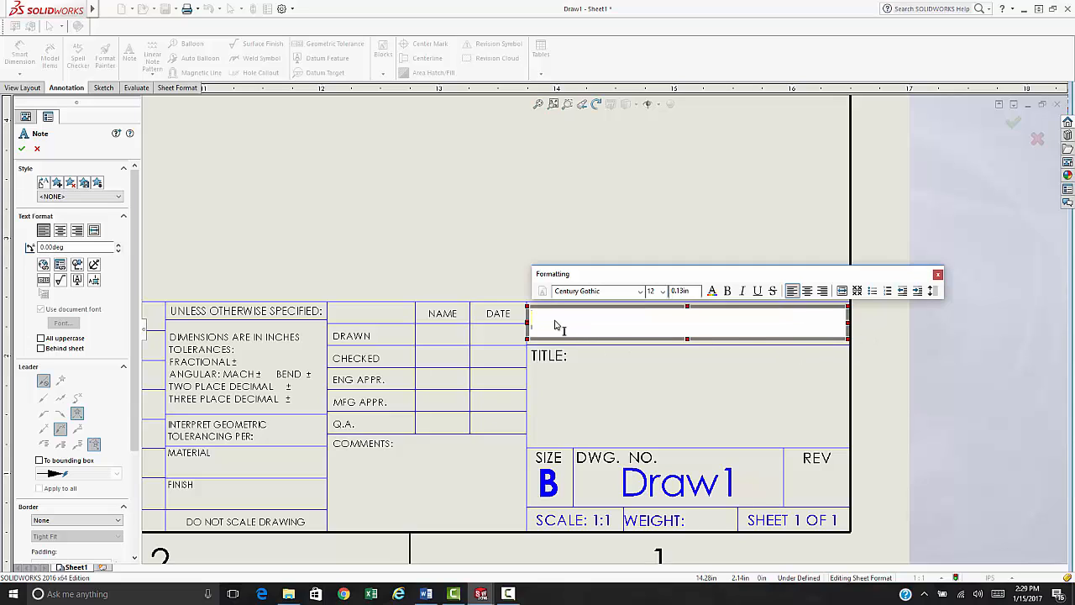
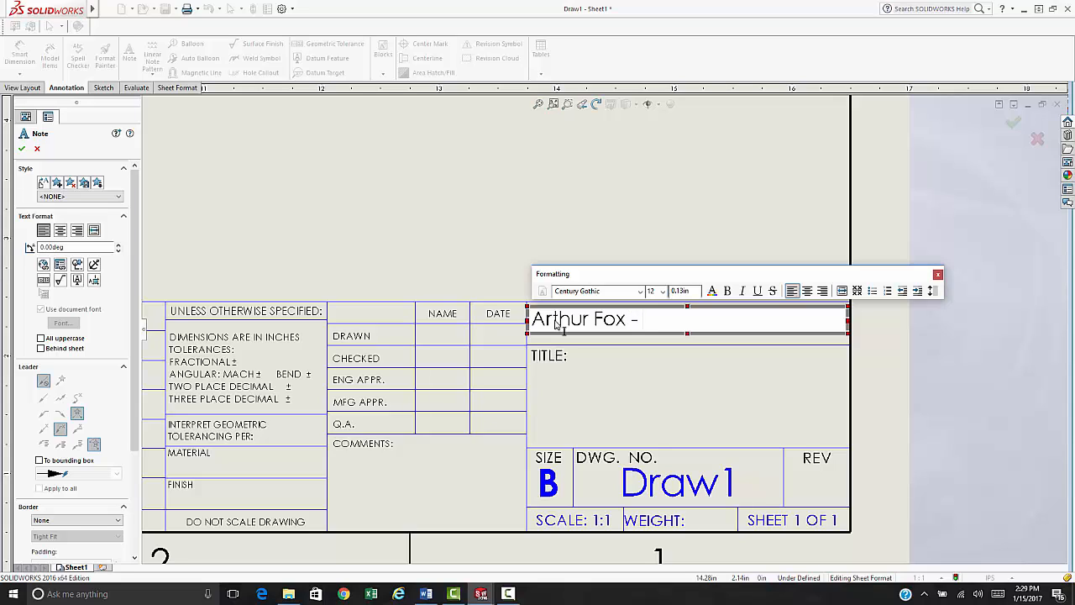
pyautogui.write('Spring 2017')
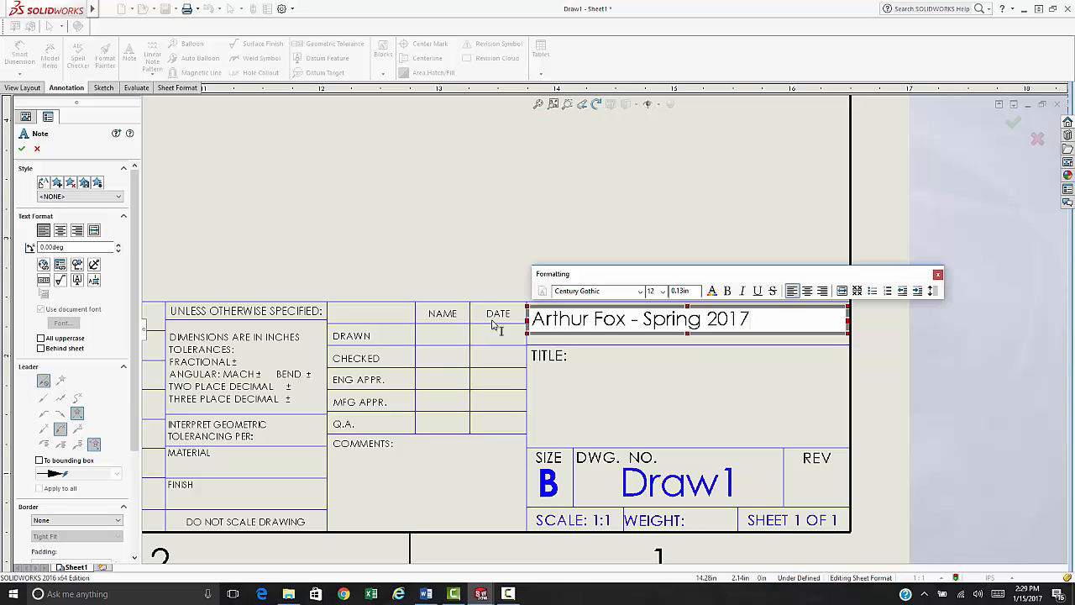
pyautogui.click(419, 217)
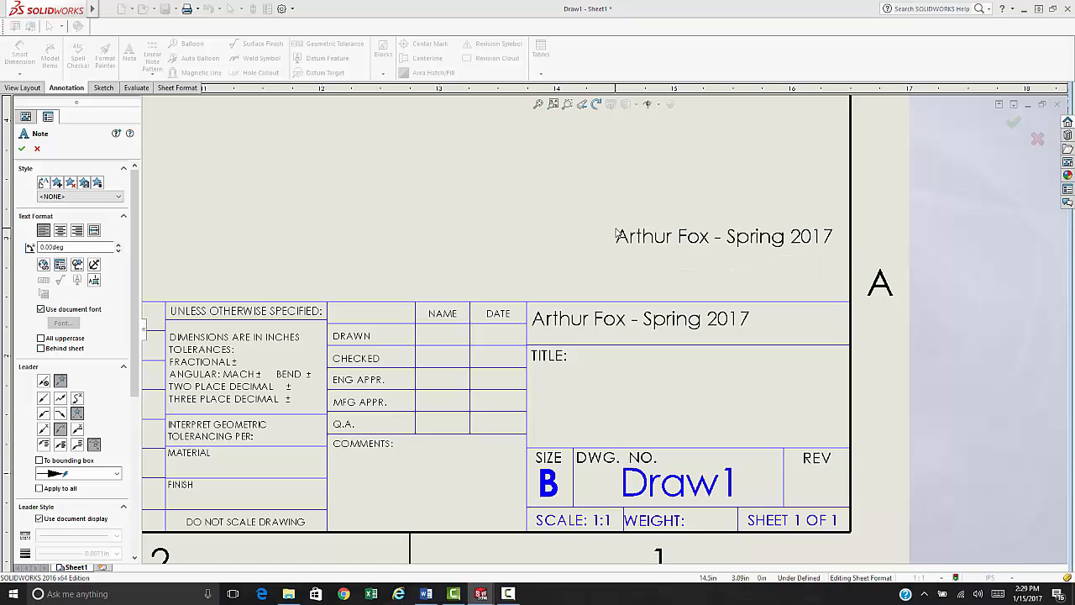
pyautogui.press('Escape')
pyautogui.moveTo(580, 338); pyautogui.dragTo(635, 331)
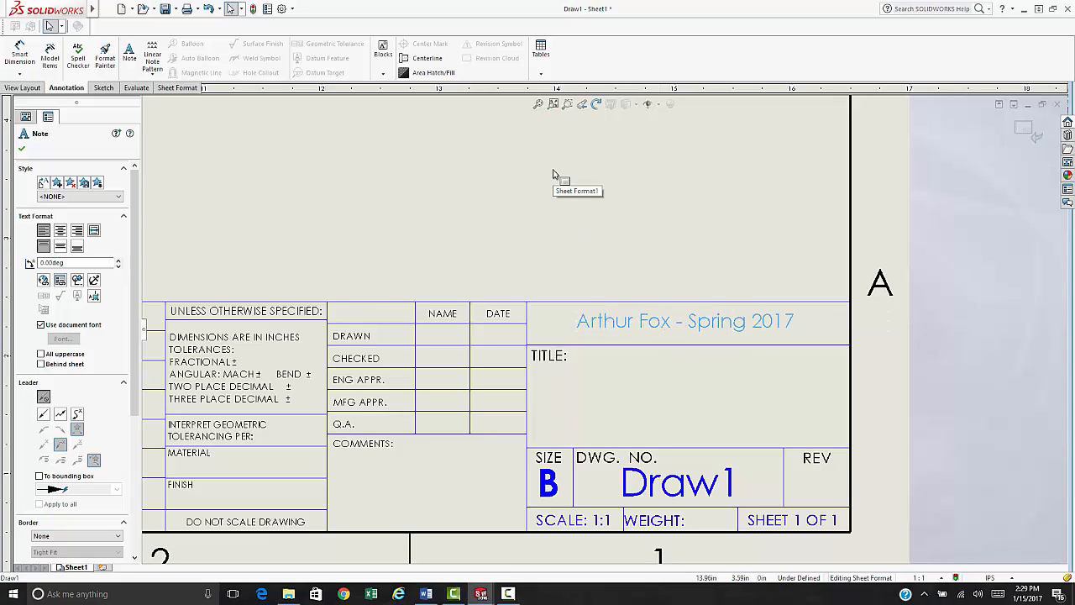
pyautogui.click(457, 197)
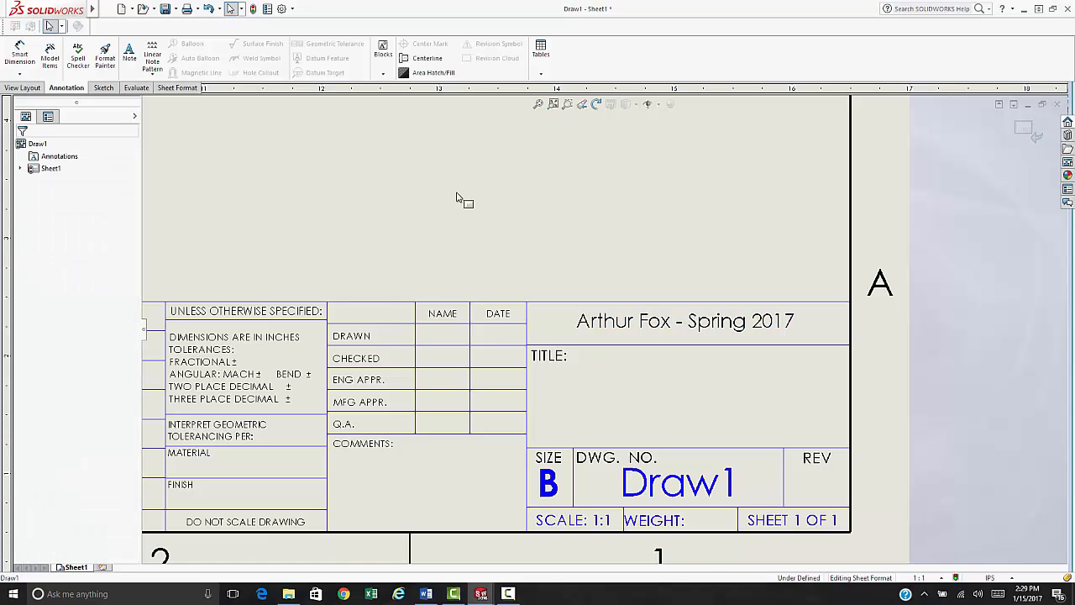
# - Return from sheet format to editing Sheet1, zoom to fit, then close Draw1
pyautogui.rightClick(420, 204)
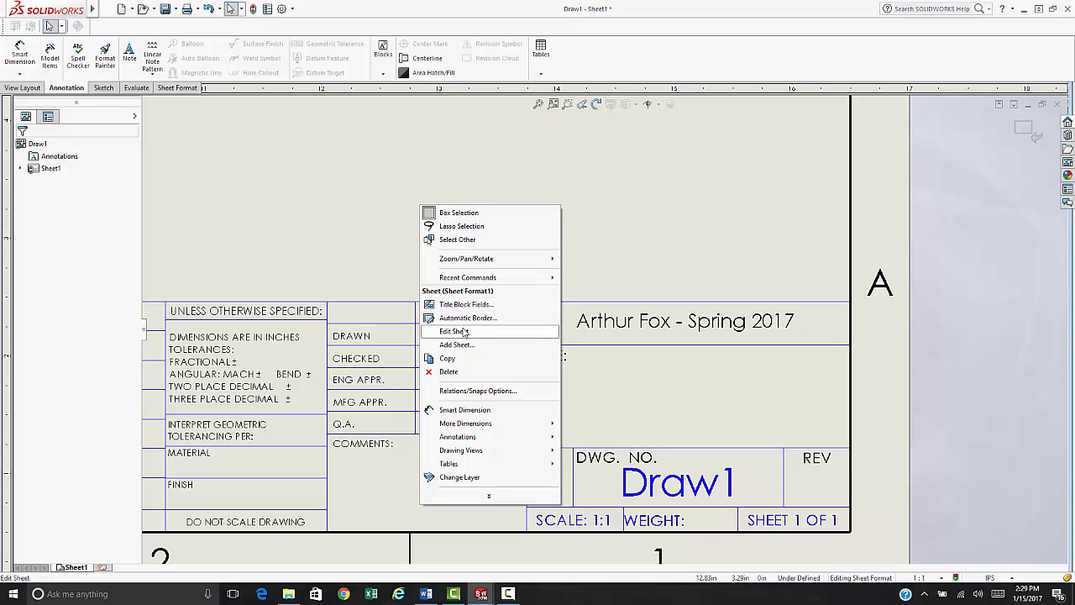
pyautogui.click(467, 335)
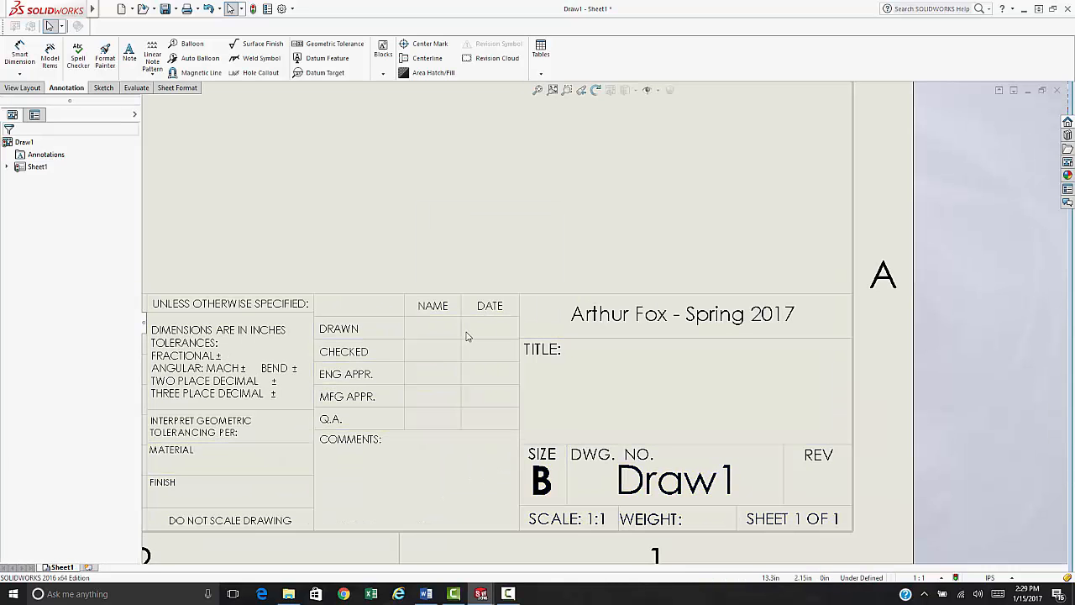
pyautogui.click(537, 90)
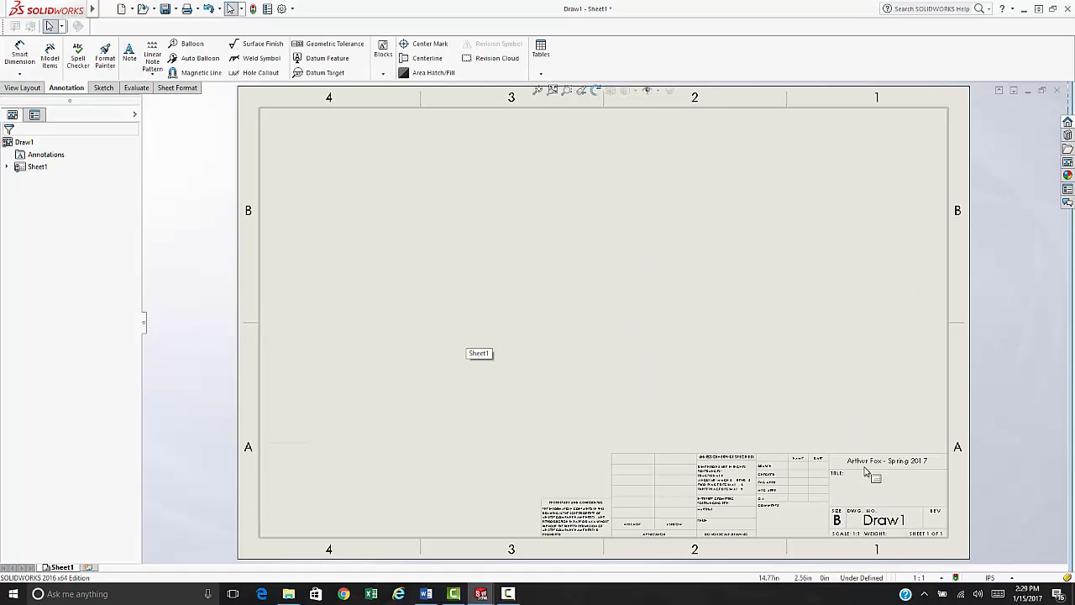
pyautogui.scroll(-1, 916, 527)
pyautogui.scroll(-6, 916, 529)
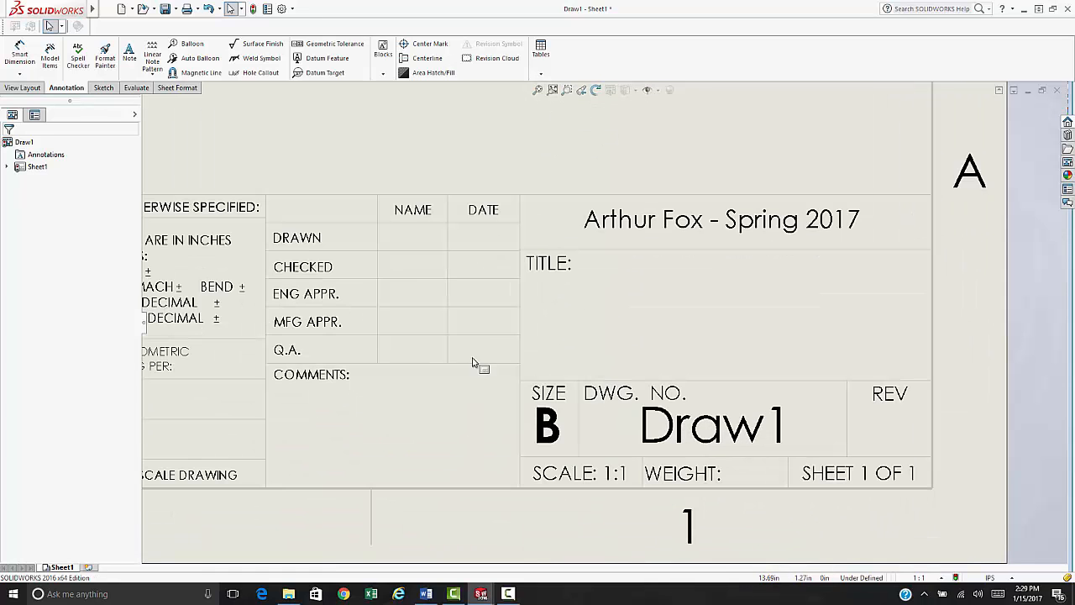
pyautogui.scroll(3, 406, 327)
pyautogui.scroll(-1, 407, 329)
pyautogui.scroll(-1, 479, 315)
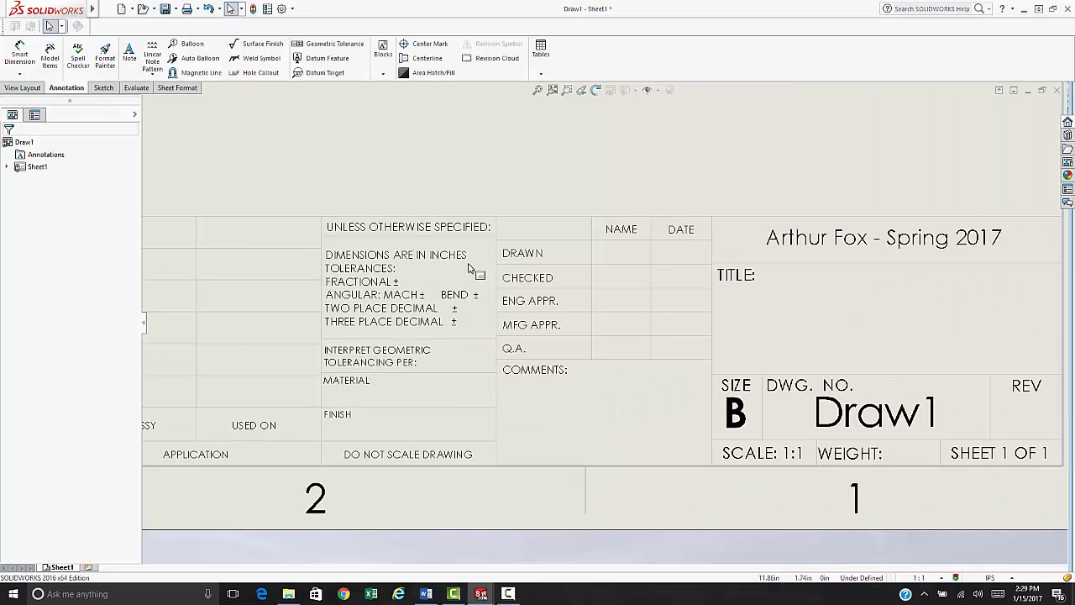
pyautogui.click(622, 254)
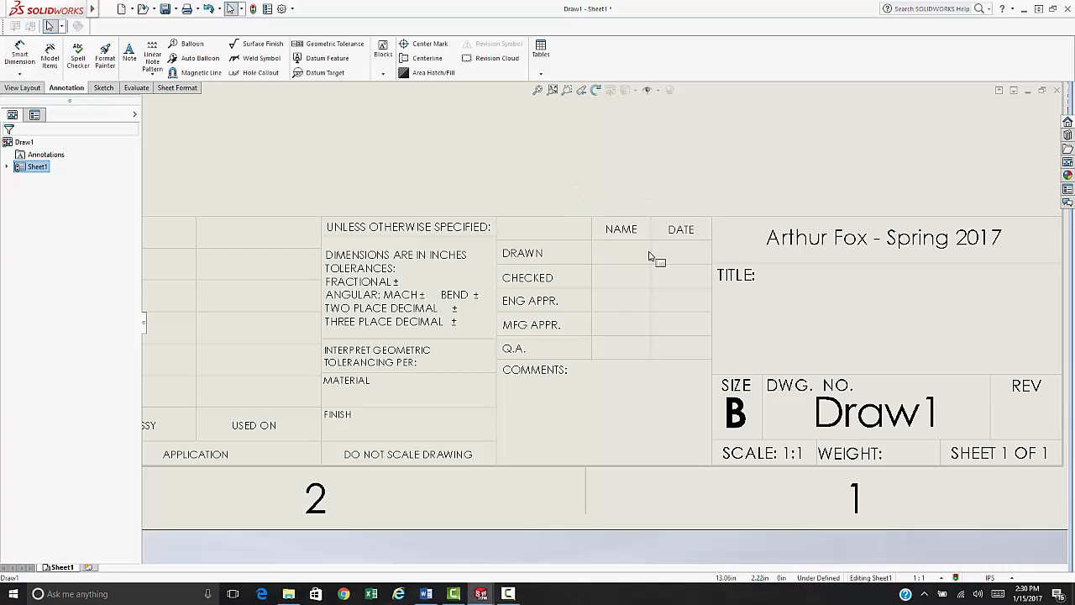
pyautogui.click(1057, 89)
# - Close Draw1 with Don't Save, then open and dismiss the File menu
pyautogui.click(504, 307)
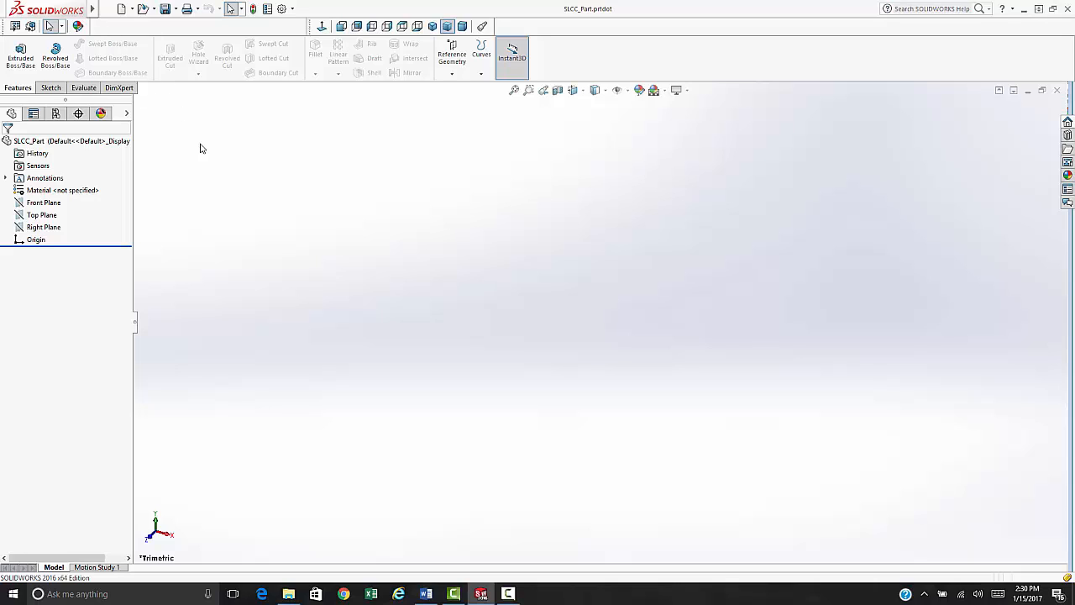
pyautogui.moveTo(97, 13)
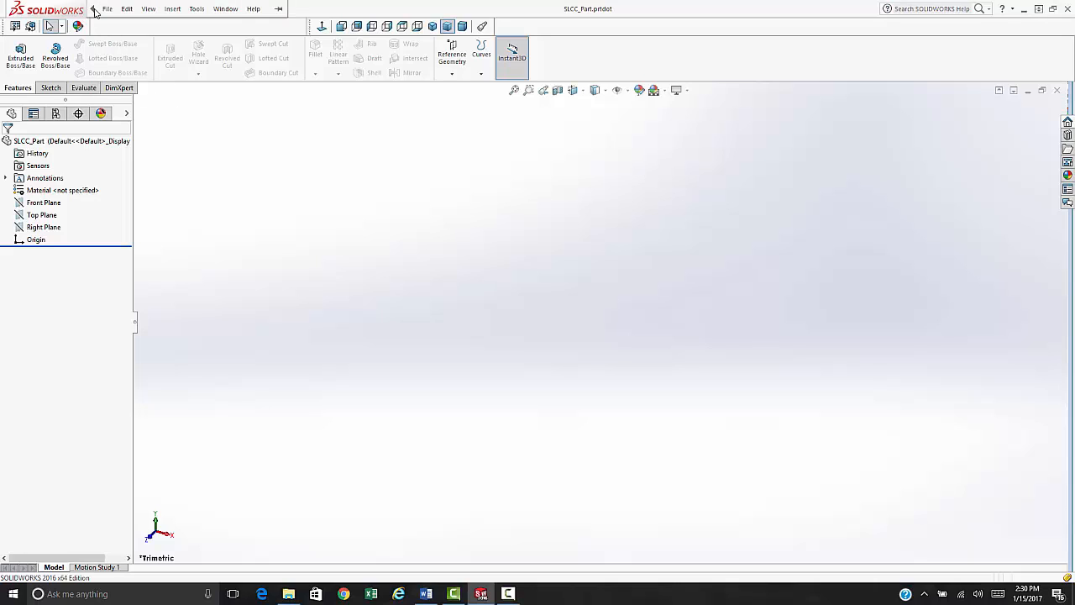
pyautogui.click(105, 10)
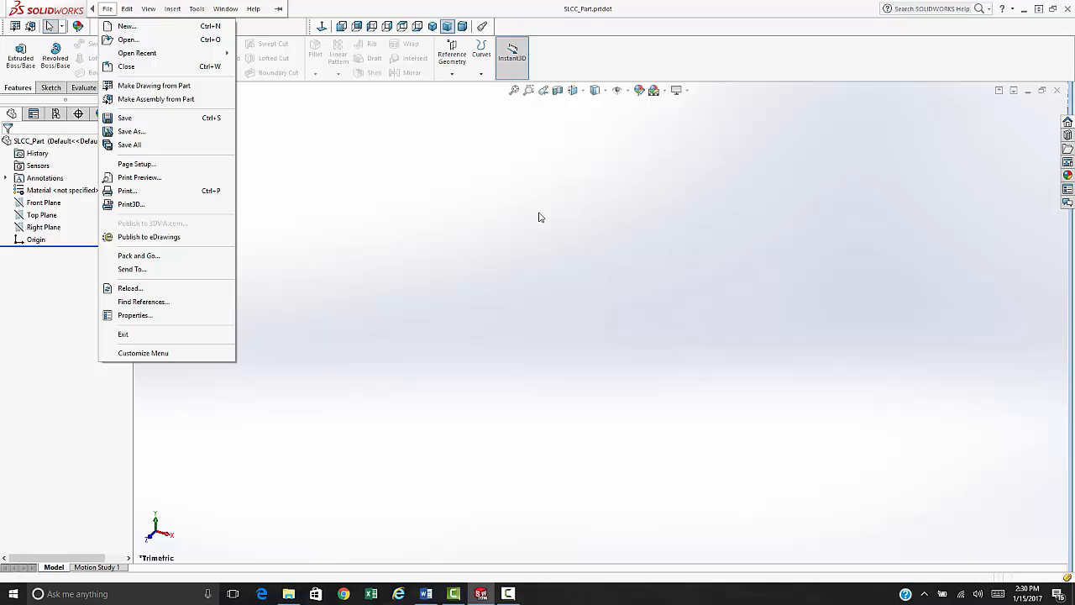
pyautogui.click(543, 300)
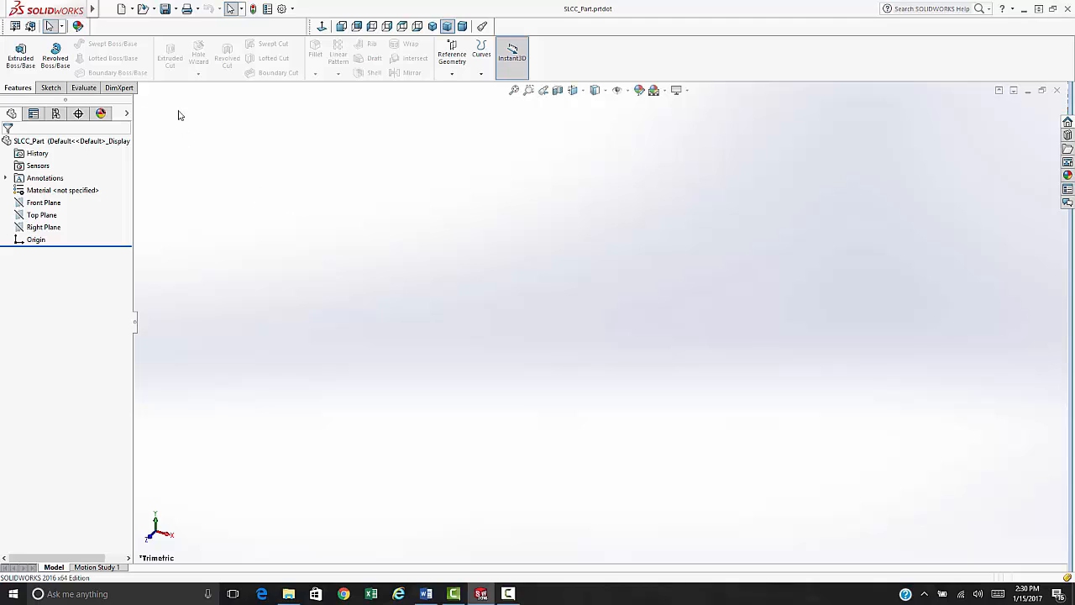
# - Create a new drawing, Draw2, on a B (ANSI) Landscape sheet
pyautogui.click(121, 9)
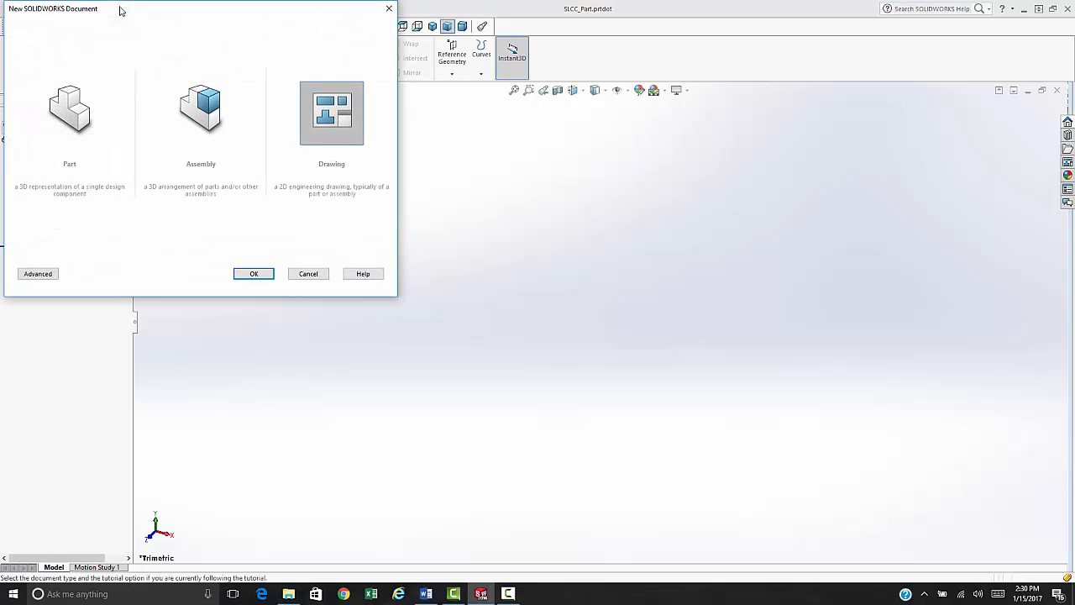
pyautogui.doubleClick(329, 118)
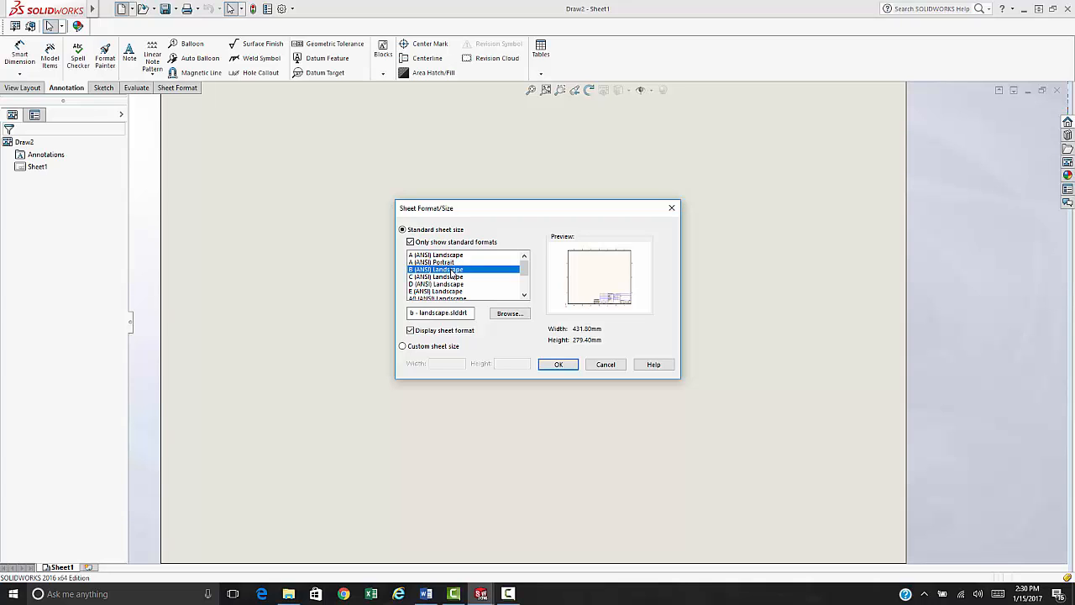
pyautogui.scroll(-2, 452, 274)
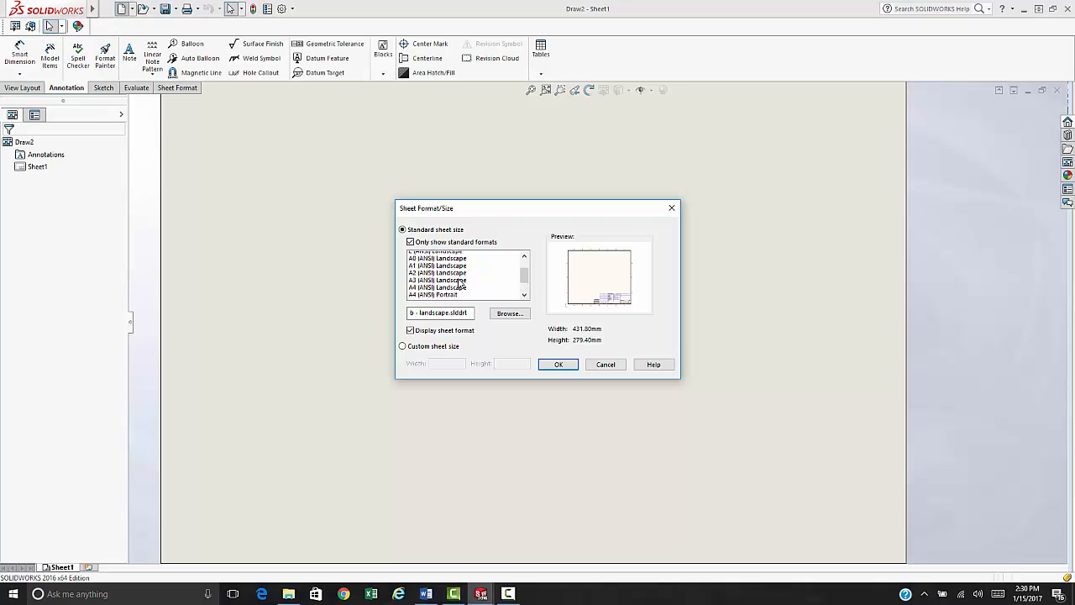
pyautogui.scroll(2, 460, 284)
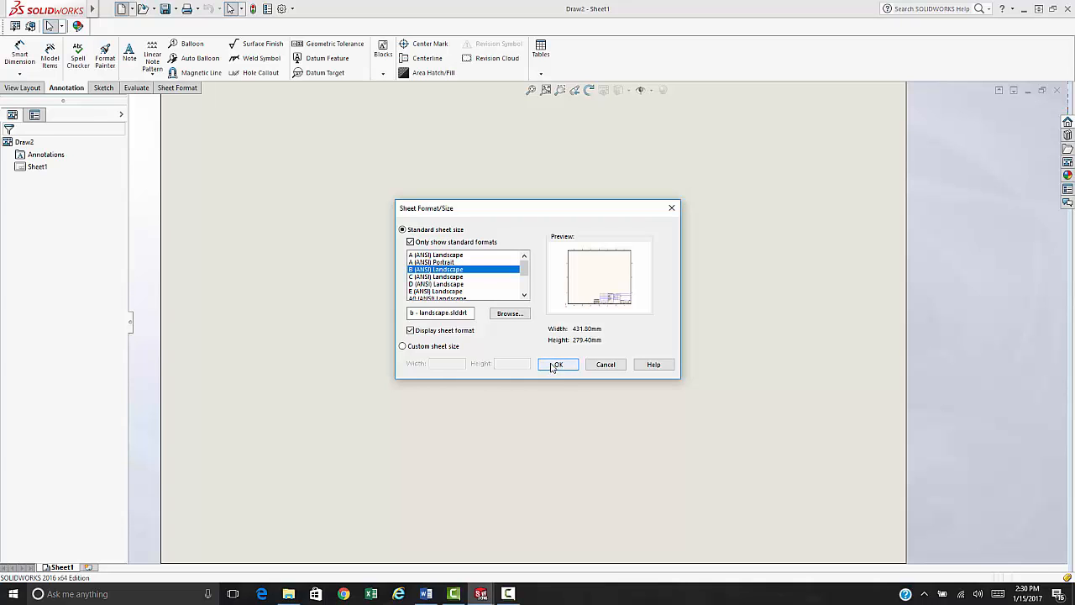
pyautogui.click(557, 364)
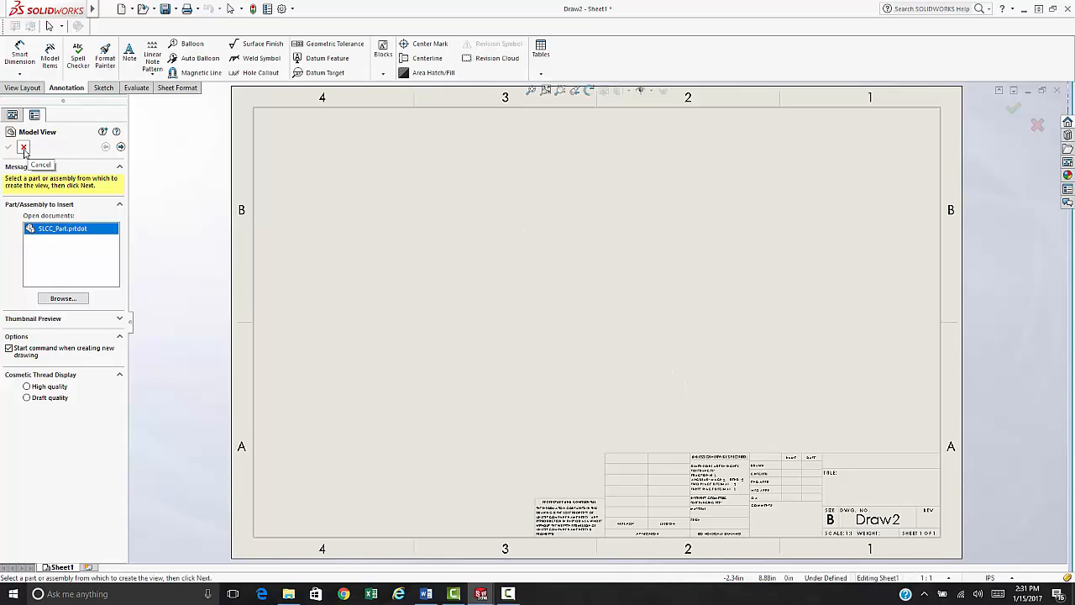
# - Cancel the Model View insertion and switch Draw2 to Edit Sheet Format
pyautogui.click(24, 149)
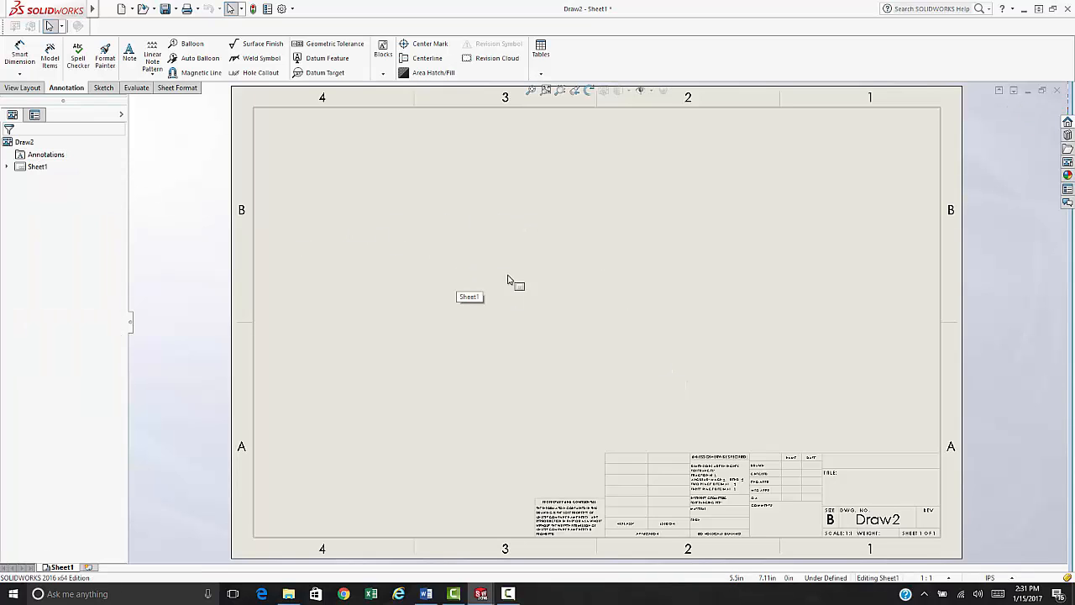
pyautogui.scroll(2, 847, 470)
pyautogui.scroll(-5, 636, 360)
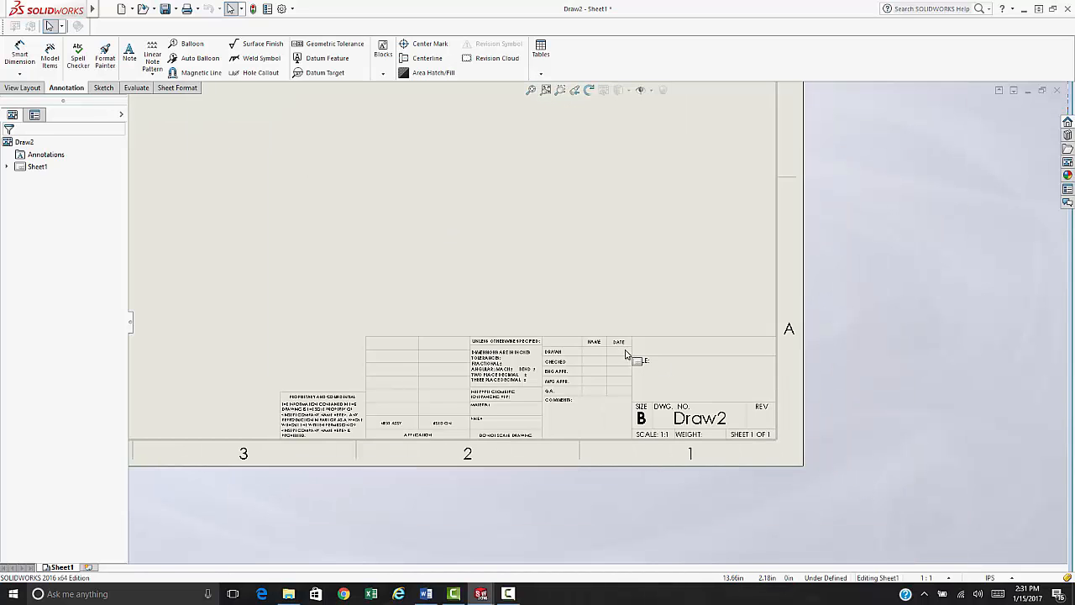
pyautogui.scroll(1, 538, 391)
pyautogui.scroll(-2, 517, 386)
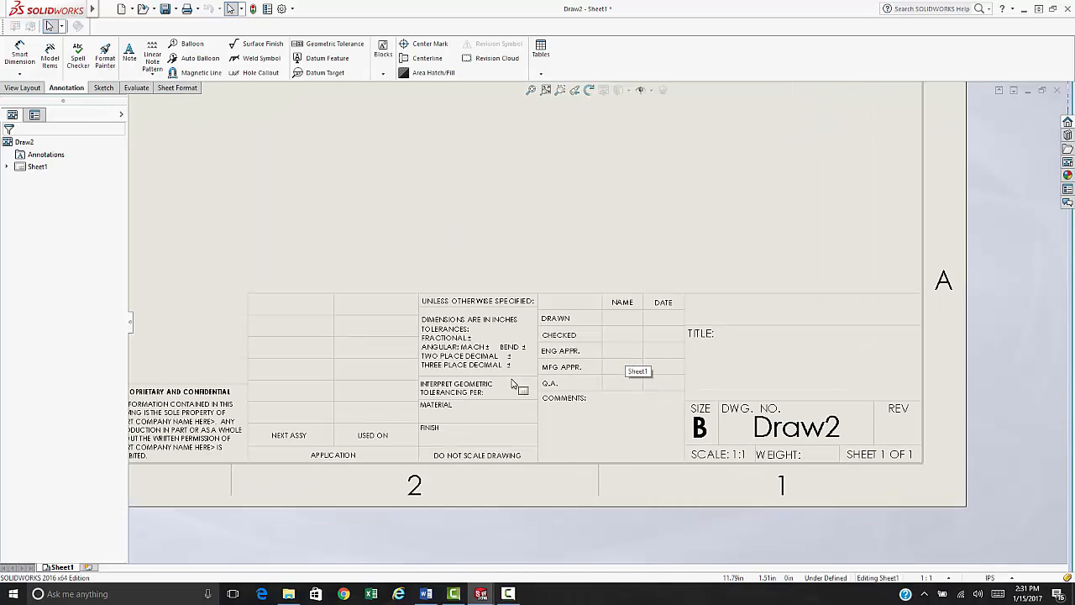
pyautogui.rightClick(487, 202)
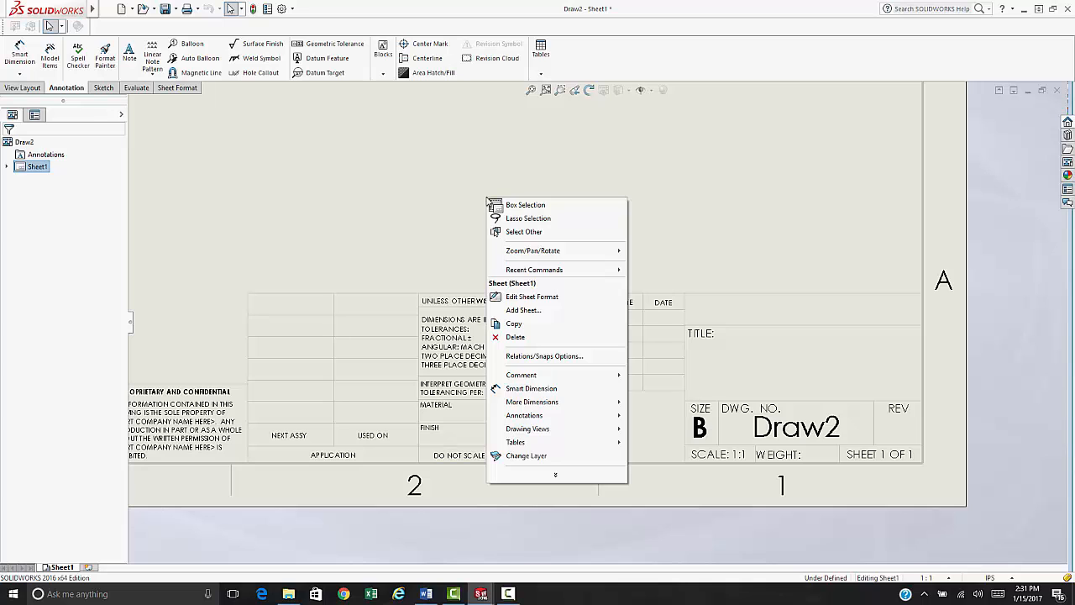
pyautogui.click(524, 297)
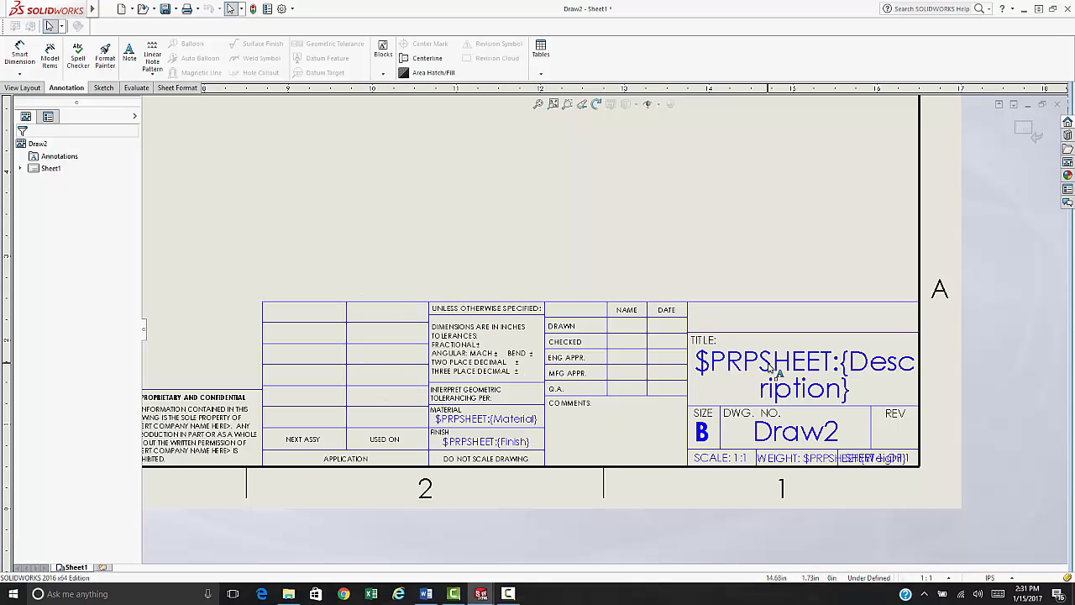
pyautogui.rightClick(499, 223)
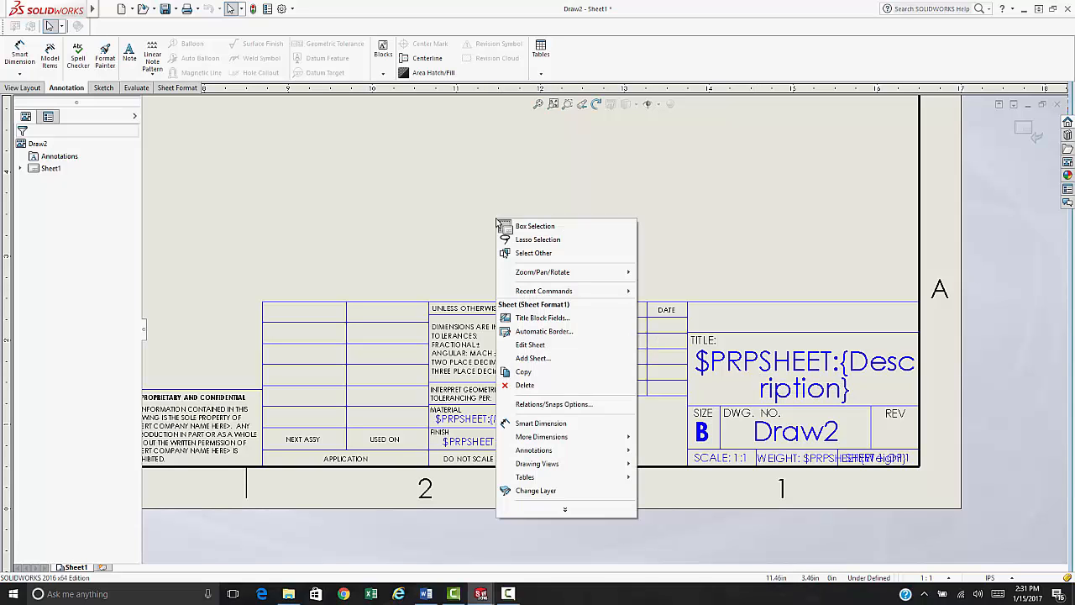
# - Add the Material and Finish notes and DRAWN and CHECKED name/date cells as title block fields
pyautogui.click(544, 319)
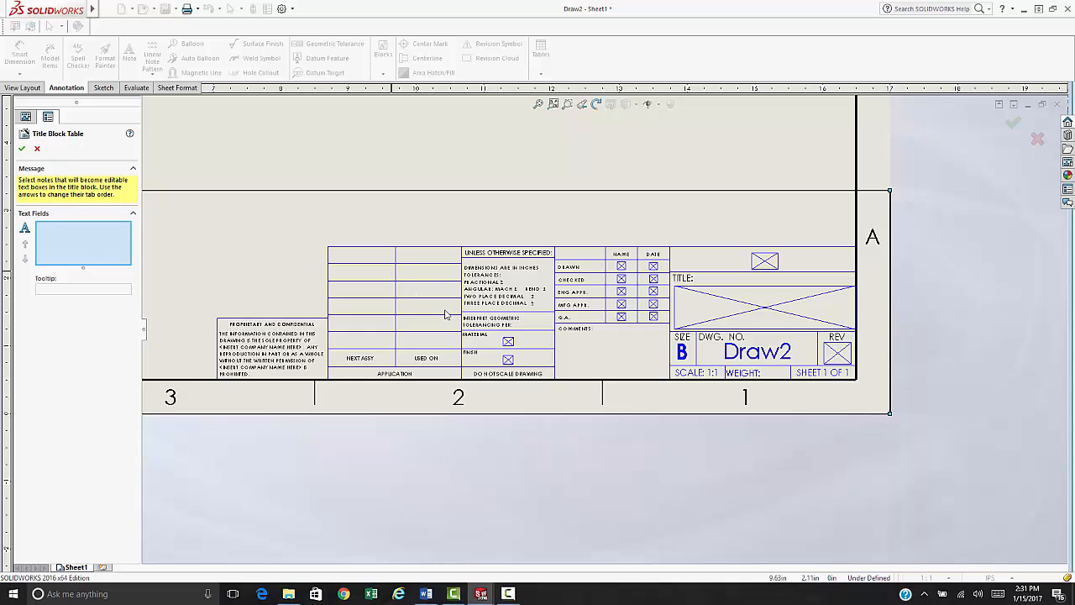
pyautogui.scroll(-1, 781, 299)
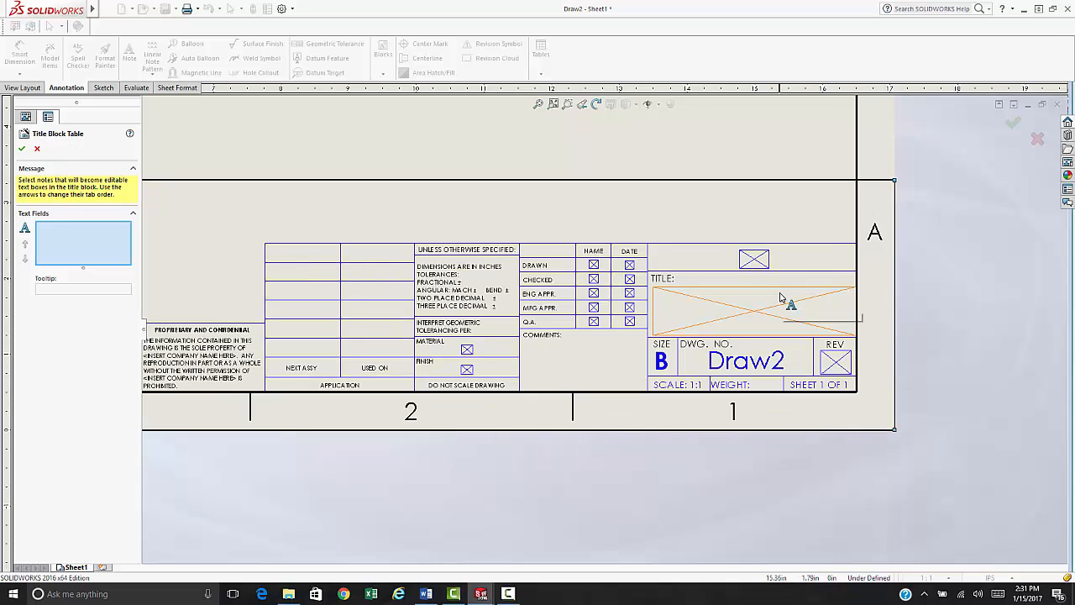
pyautogui.scroll(-1, 781, 297)
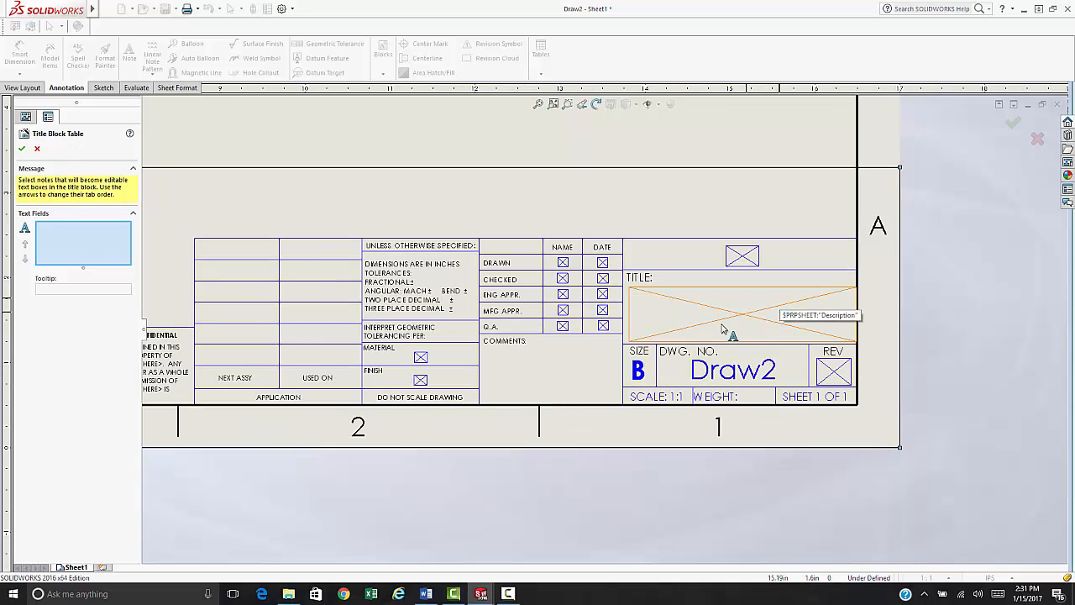
pyautogui.click(423, 358)
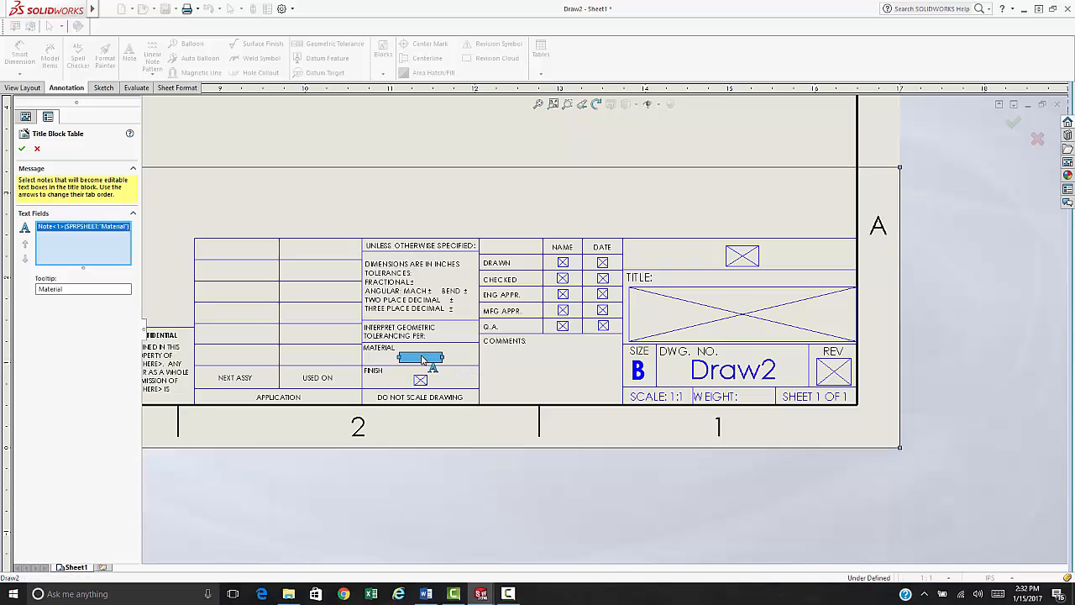
pyautogui.click(429, 386)
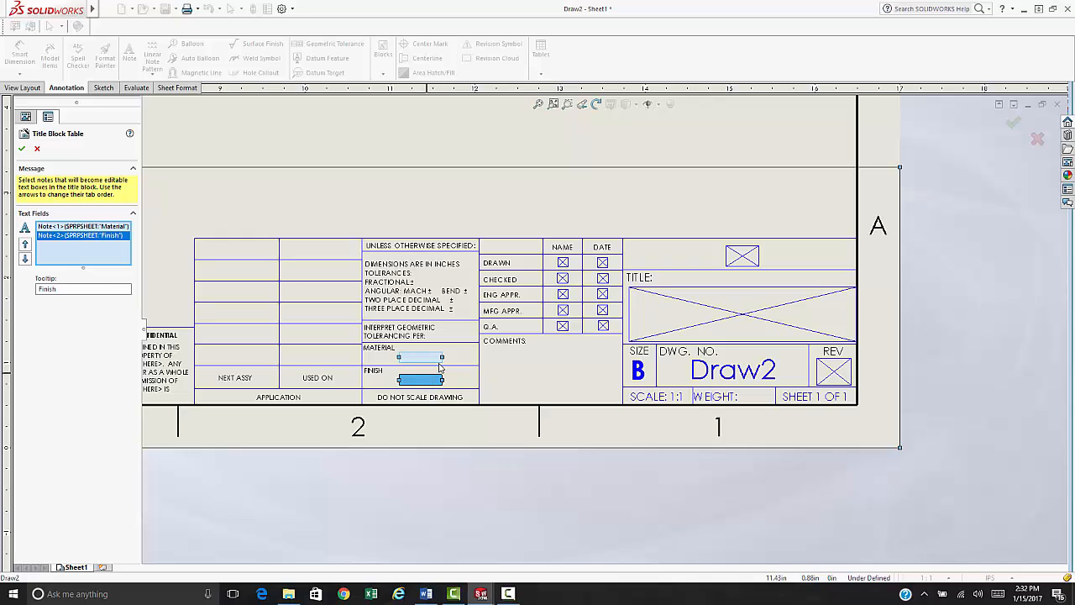
pyautogui.click(563, 264)
pyautogui.click(603, 264)
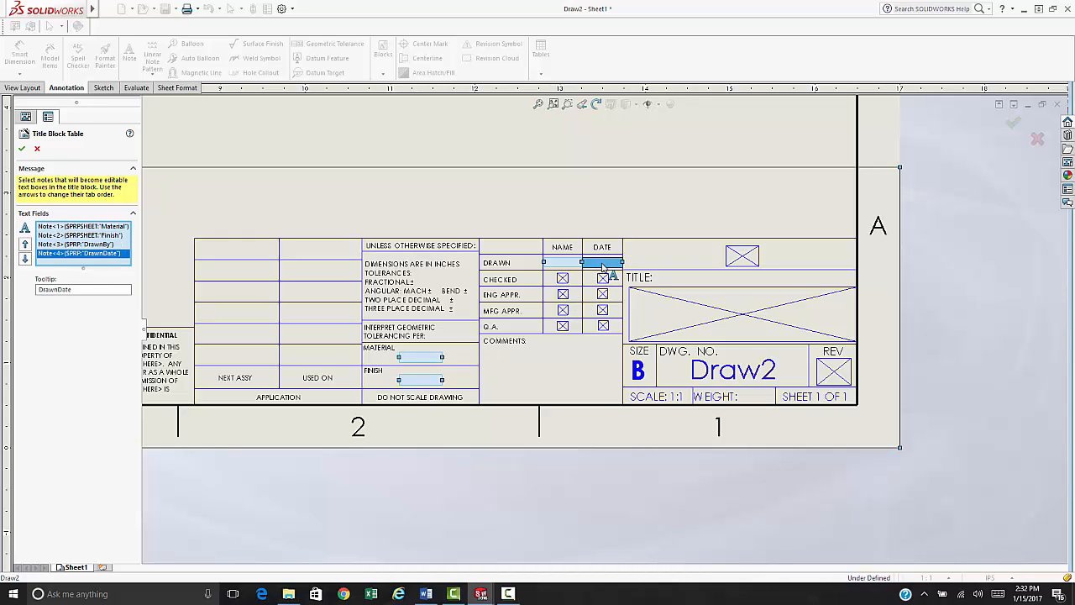
pyautogui.click(565, 280)
pyautogui.click(604, 278)
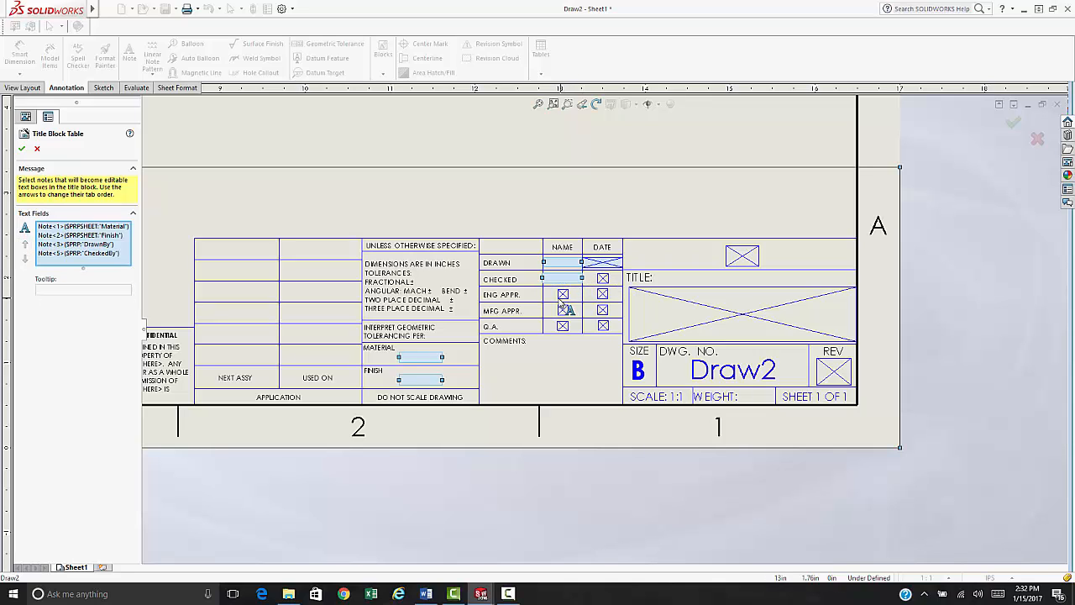
# - Add ENG APPR., MFG APPR., Q.A. name/date cells and the title Description, then confirm the fields
pyautogui.click(561, 296)
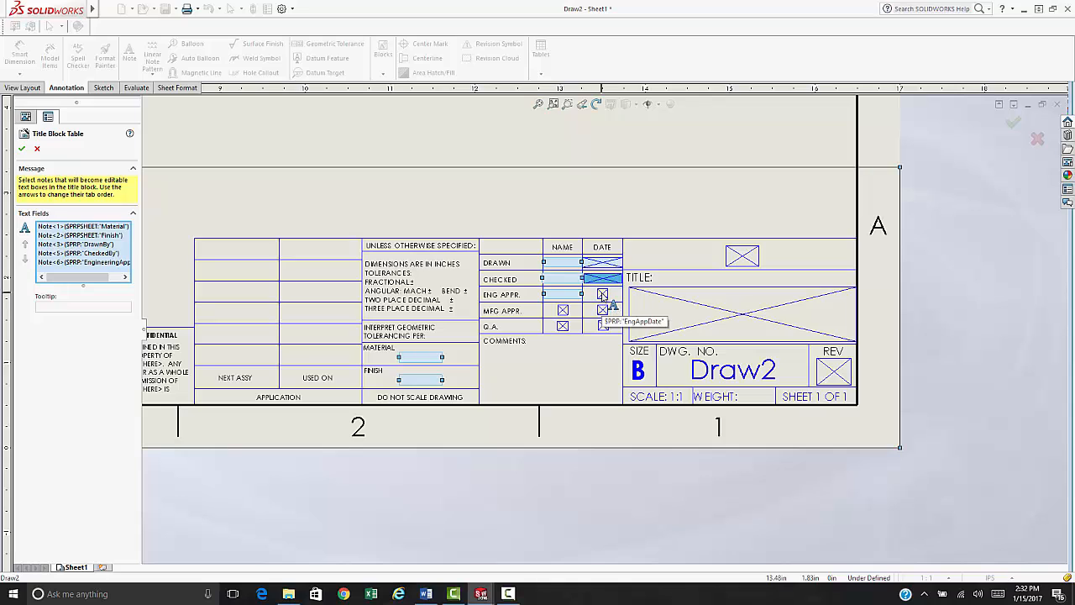
pyautogui.click(603, 293)
pyautogui.click(565, 310)
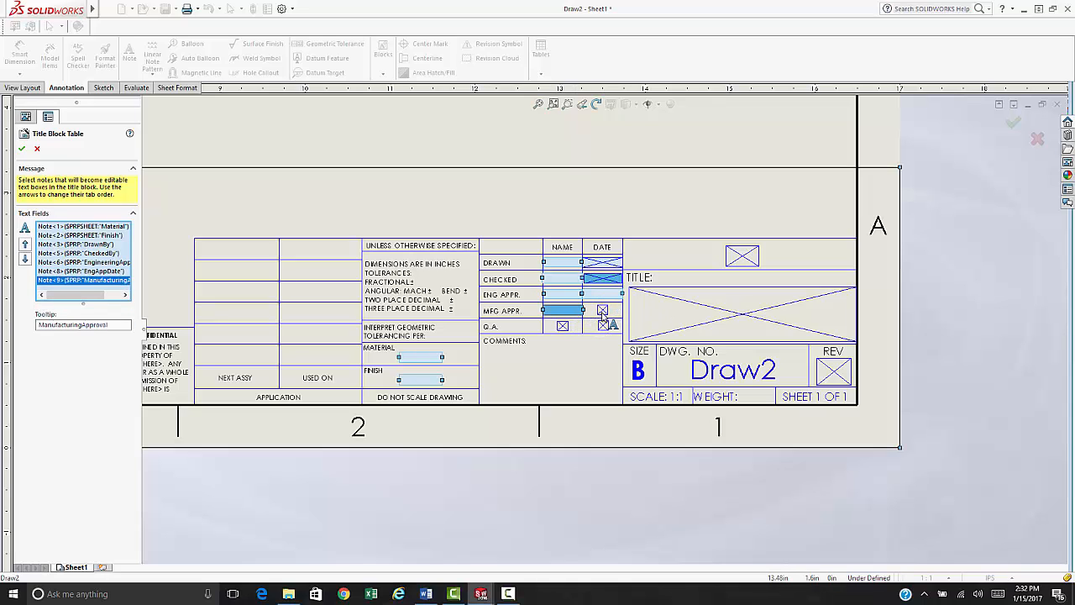
pyautogui.click(603, 310)
pyautogui.click(563, 326)
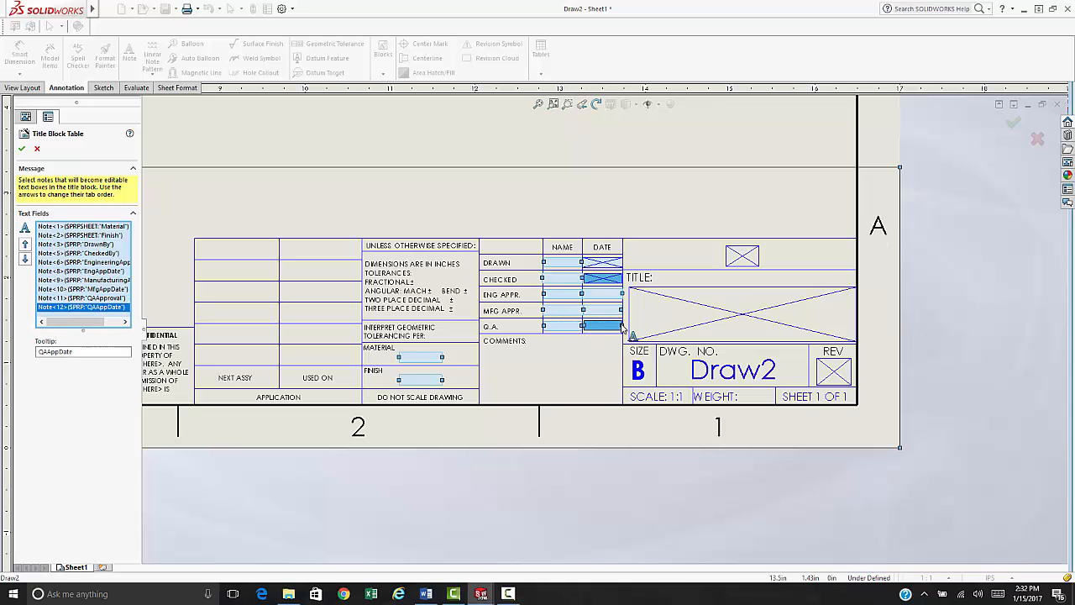
pyautogui.click(603, 326)
pyautogui.click(761, 313)
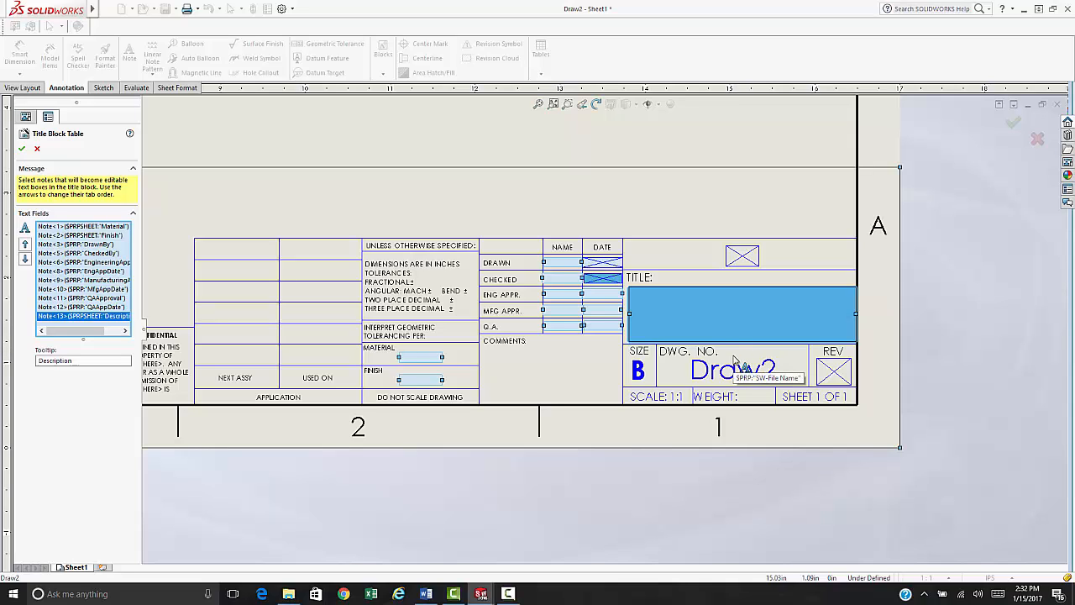
pyautogui.click(603, 278)
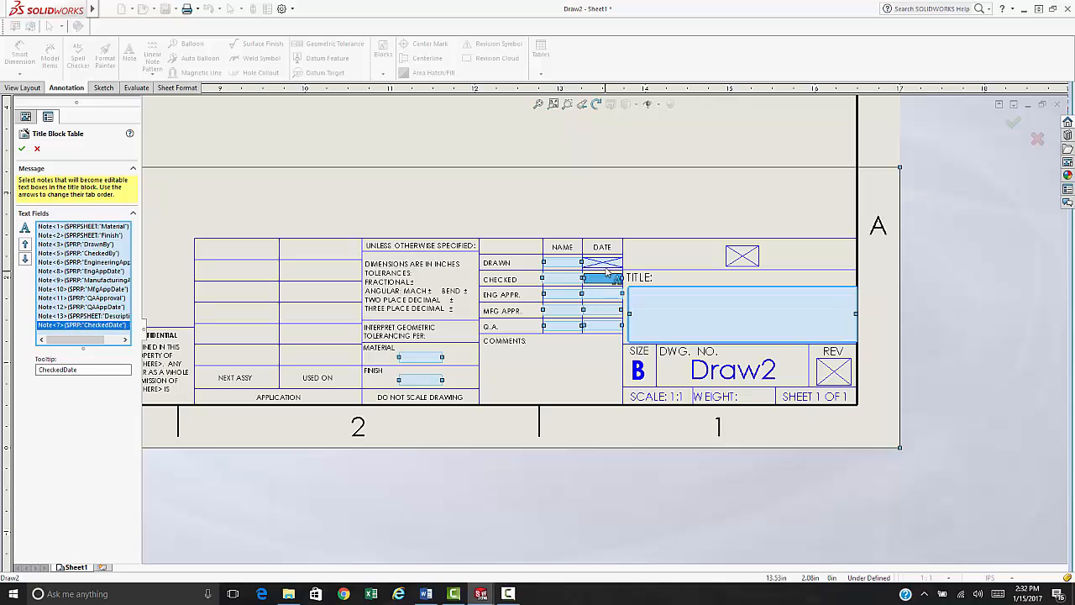
pyautogui.click(605, 263)
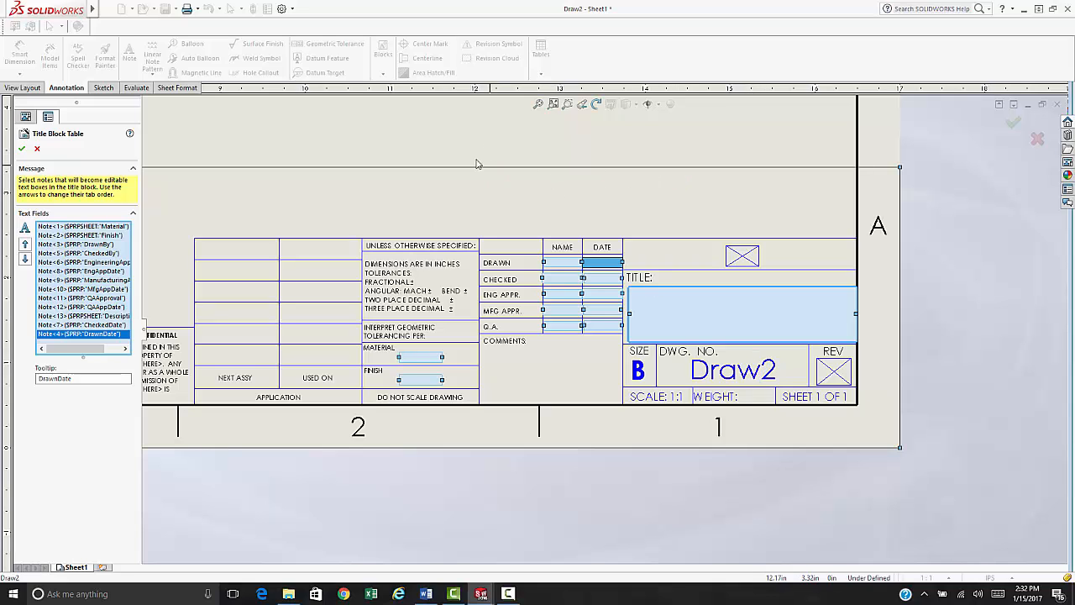
pyautogui.rightClick(442, 139)
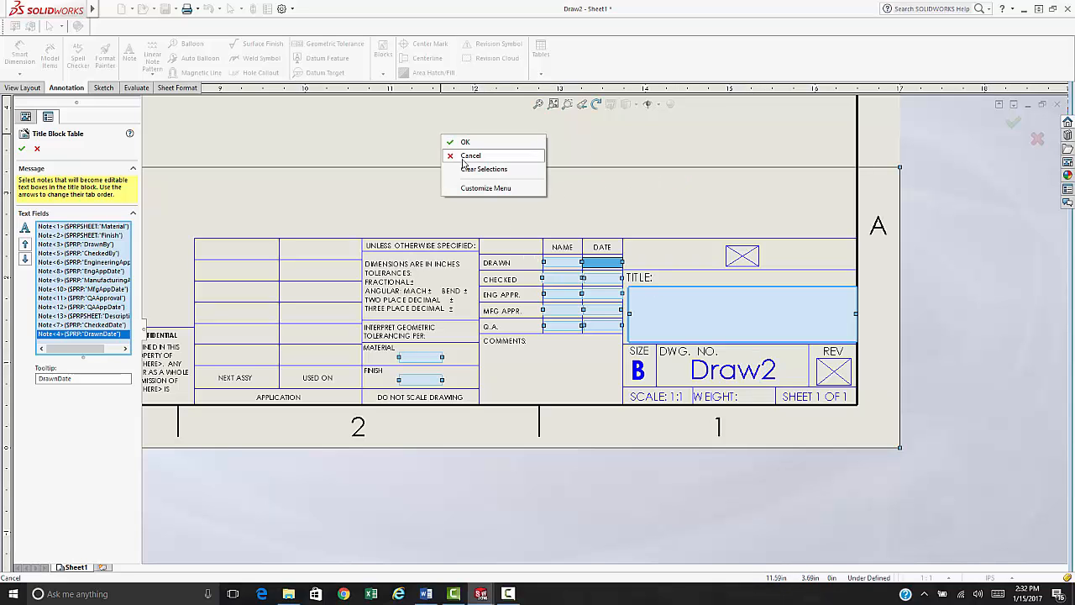
pyautogui.click(449, 142)
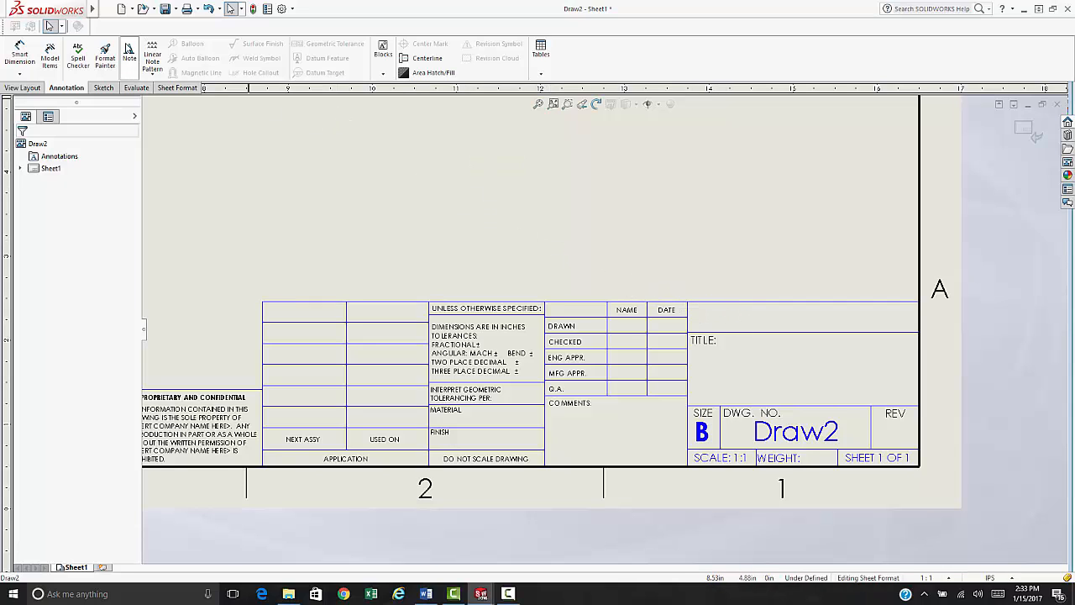
# - Add a note reading the student's name and 'Spring 2017' in the empty cell above TITLE
pyautogui.click(128, 53)
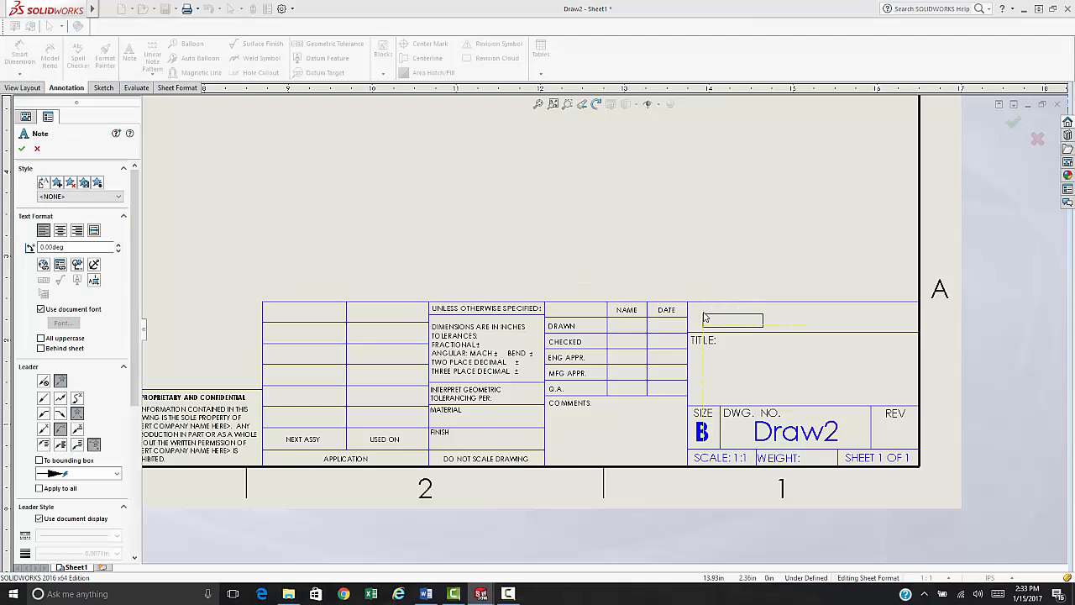
pyautogui.scroll(-4, 871, 319)
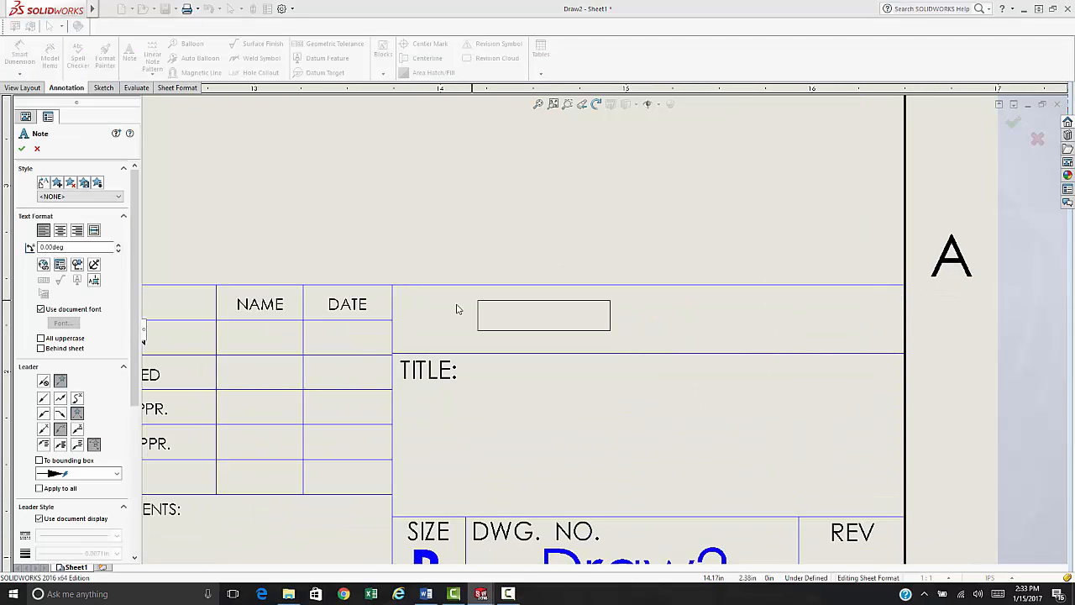
pyautogui.click(406, 295)
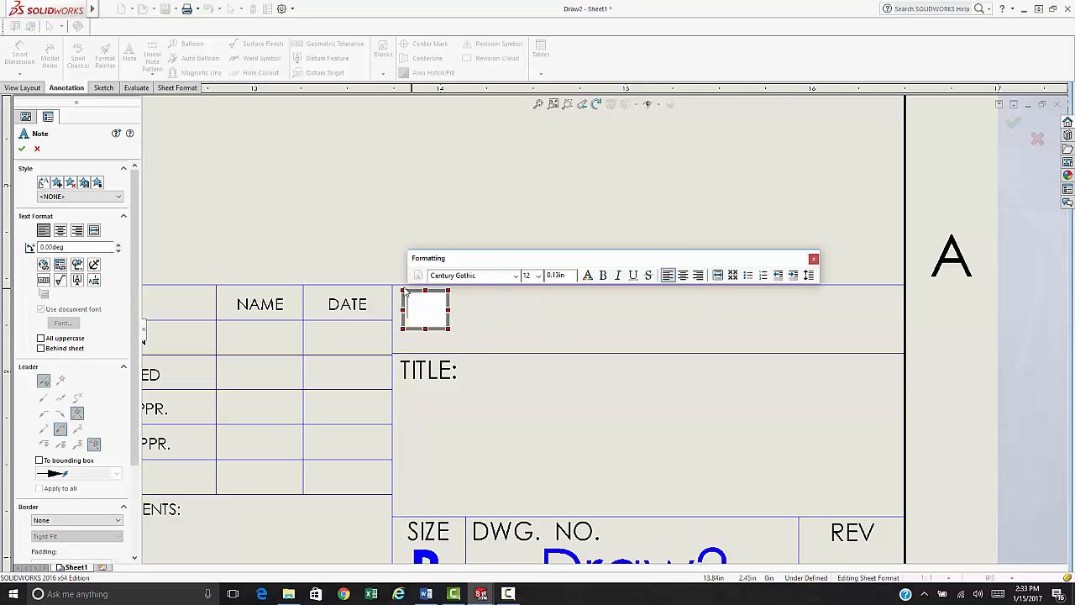
pyautogui.moveTo(404, 291); pyautogui.dragTo(896, 346)
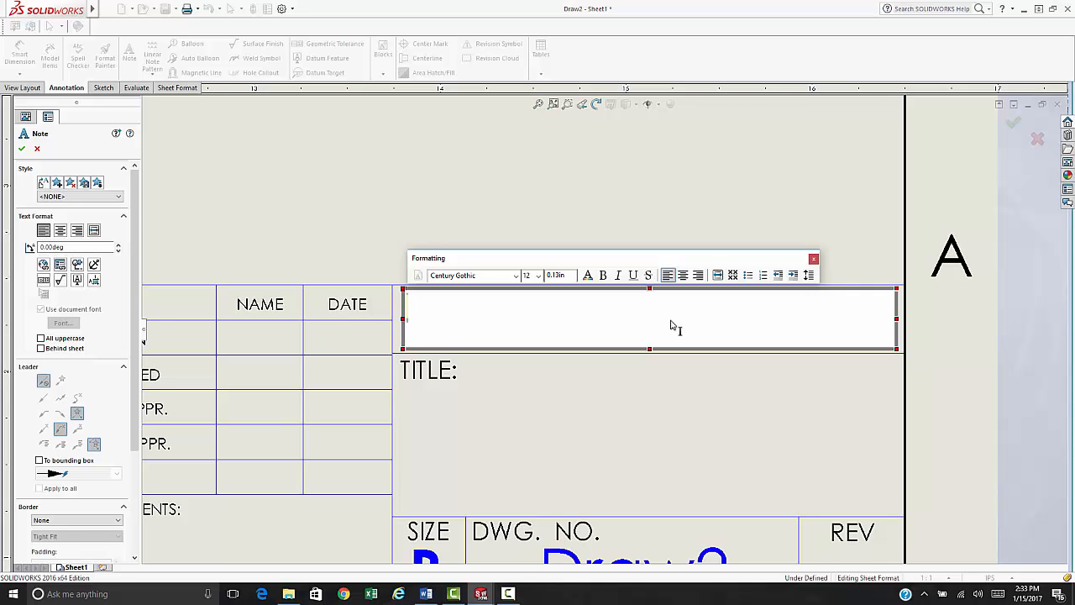
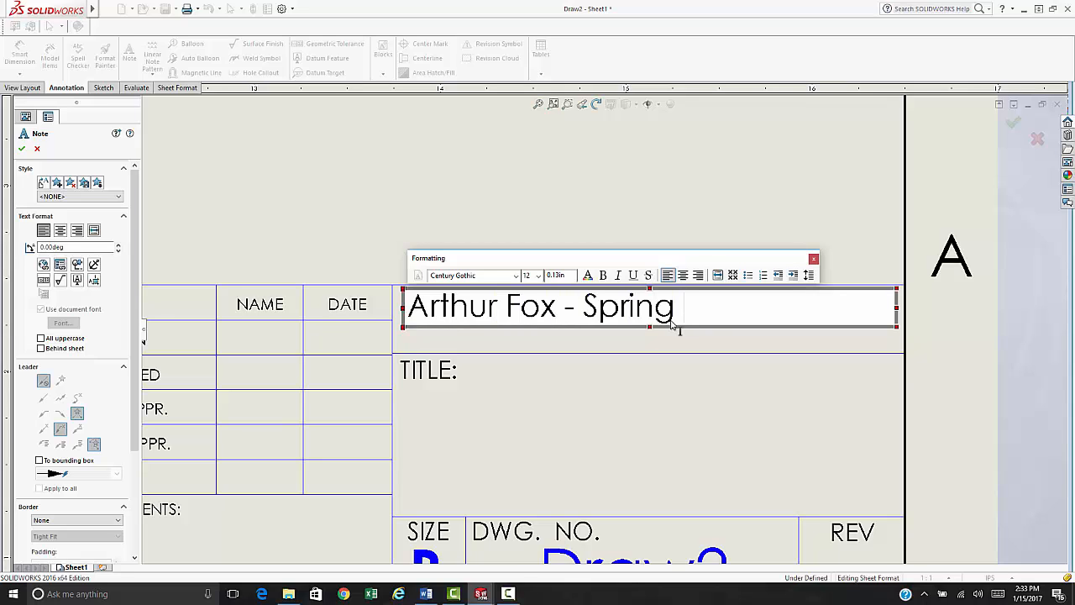
pyautogui.write(' 2017')
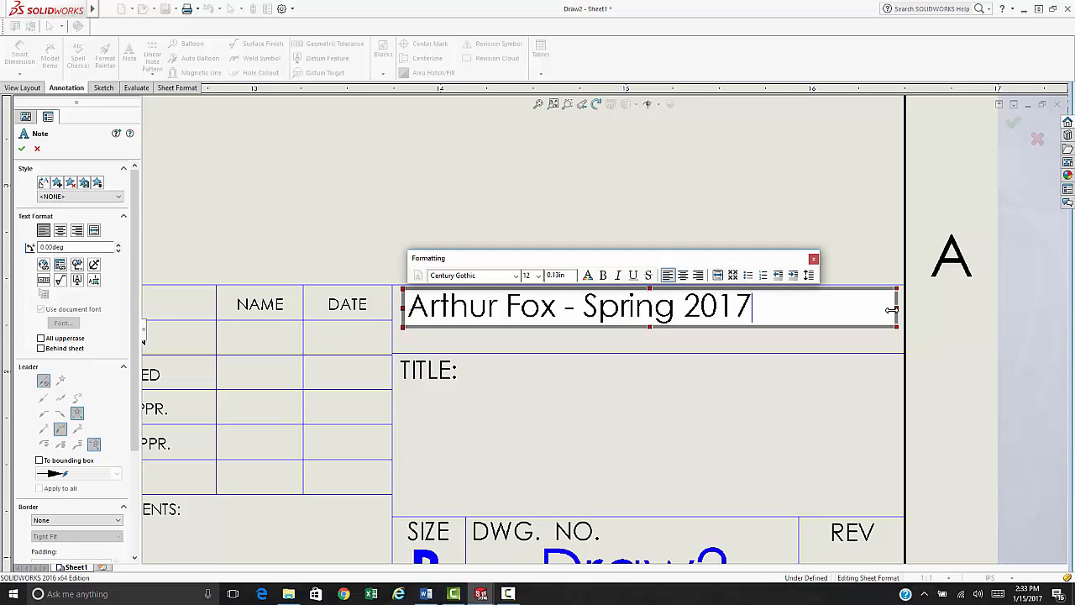
pyautogui.moveTo(891, 310); pyautogui.dragTo(755, 311)
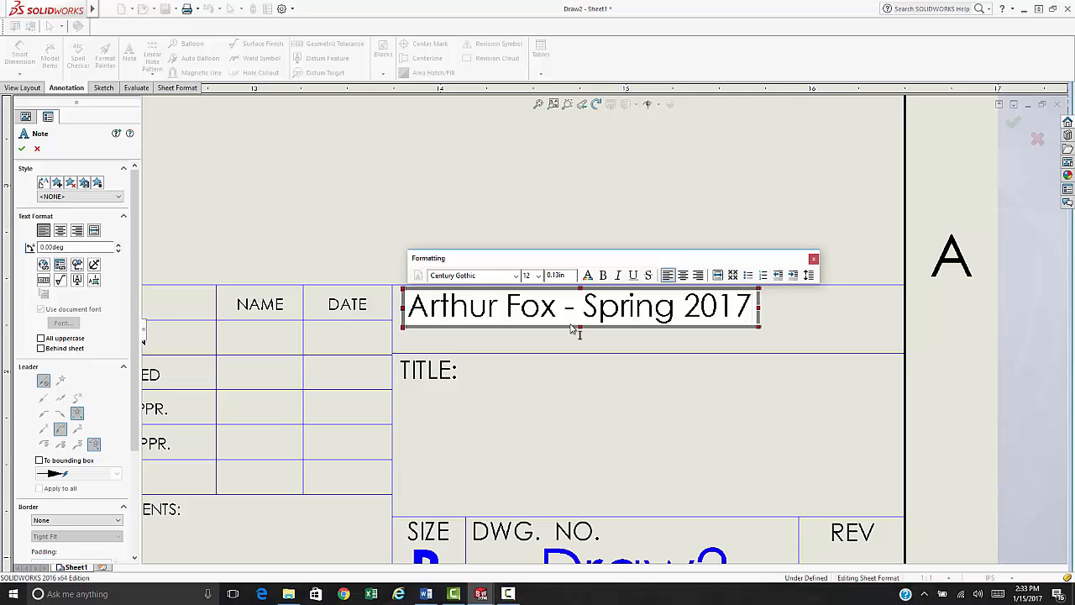
pyautogui.click(571, 330)
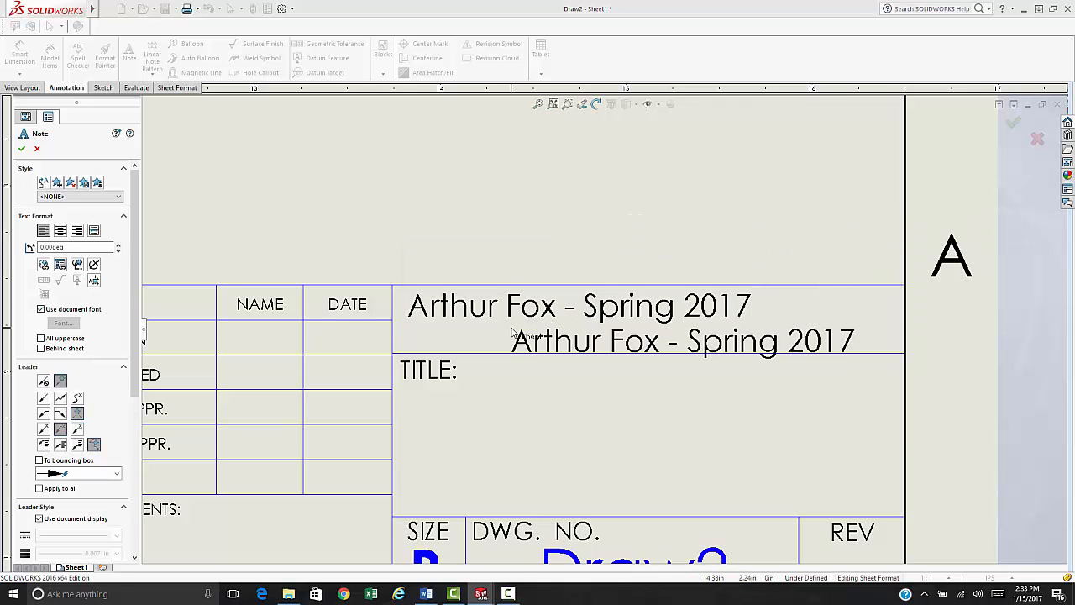
pyautogui.press('Escape')
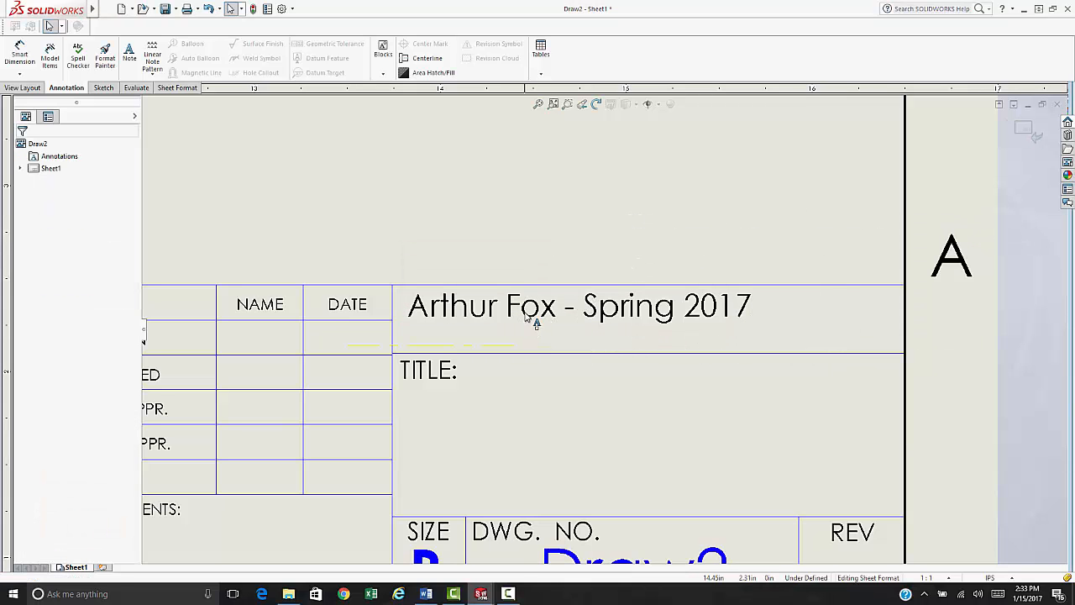
# - Drag the name and term note to centre it within its title block cell
pyautogui.click(527, 317)
pyautogui.press('Escape')
pyautogui.click(538, 327)
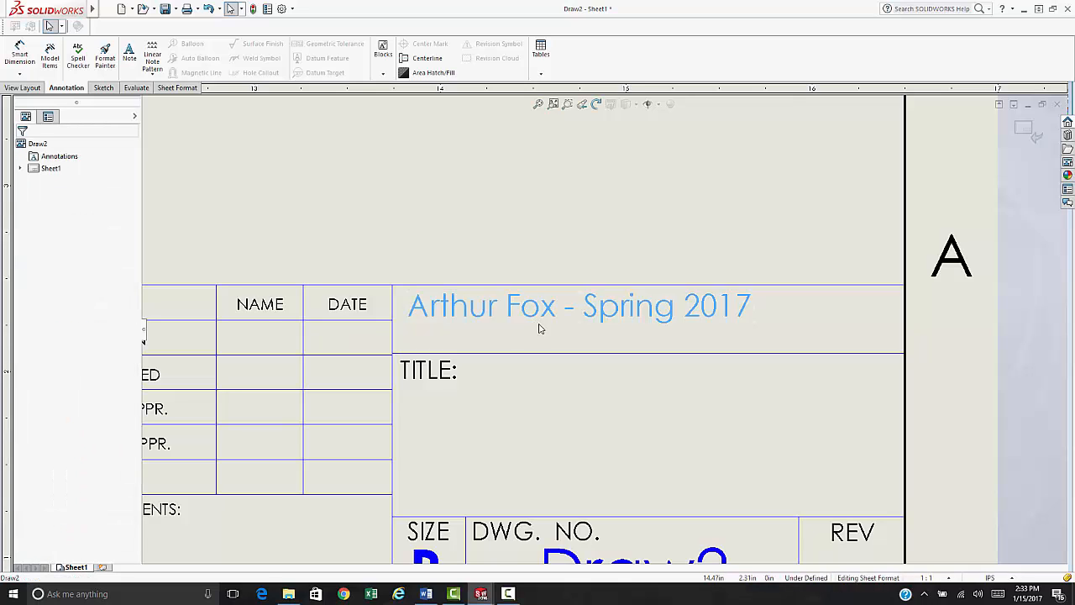
pyautogui.moveTo(540, 328); pyautogui.dragTo(599, 333)
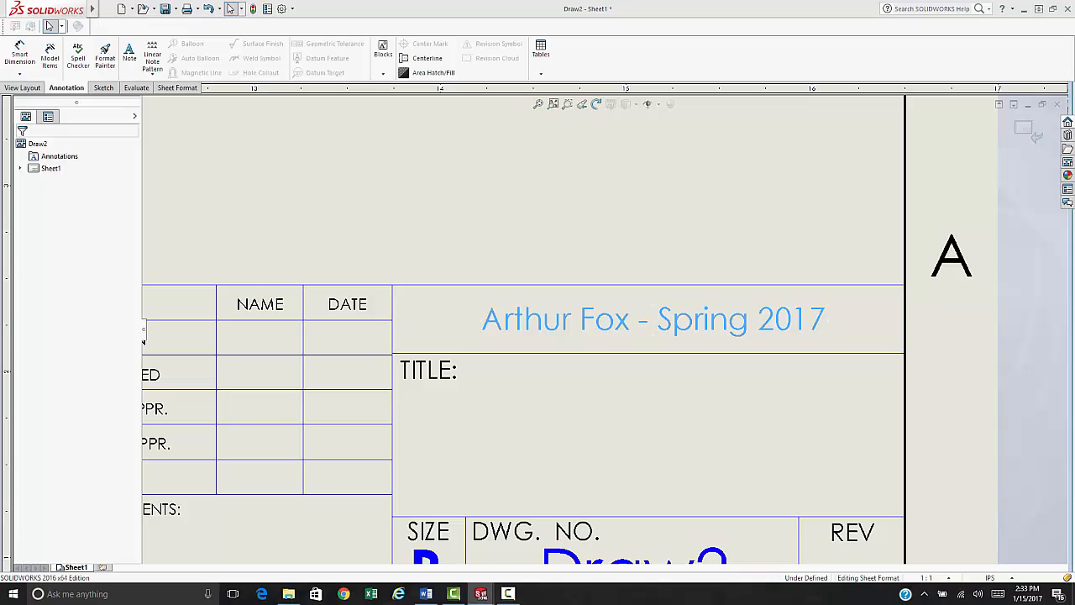
# - Leave sheet-format editing for Sheet1 via Edit Sheet, then zoom in on the title block
pyautogui.click(489, 263)
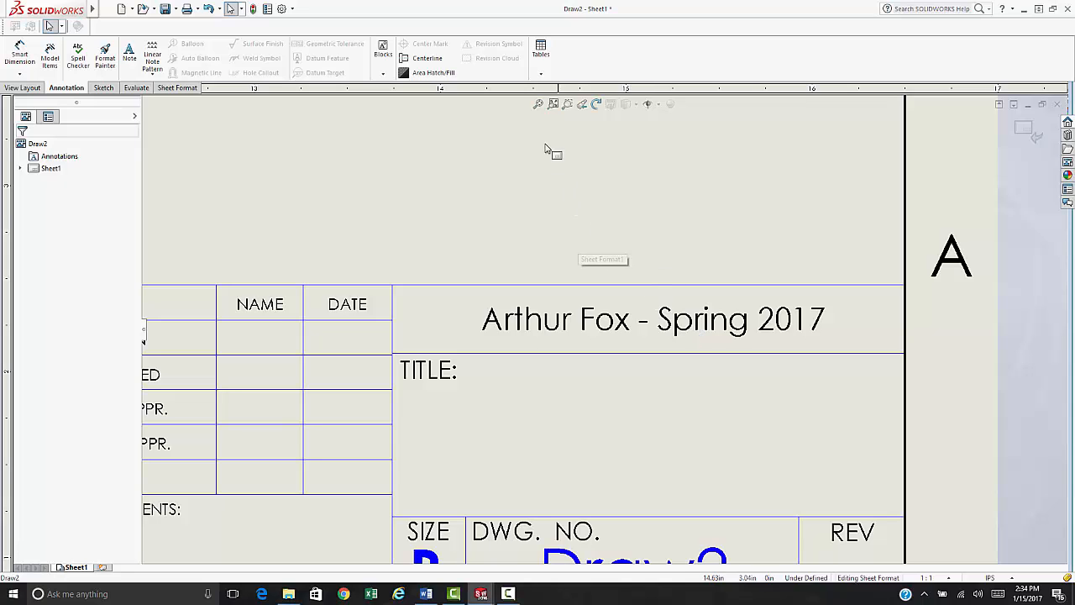
pyautogui.click(539, 103)
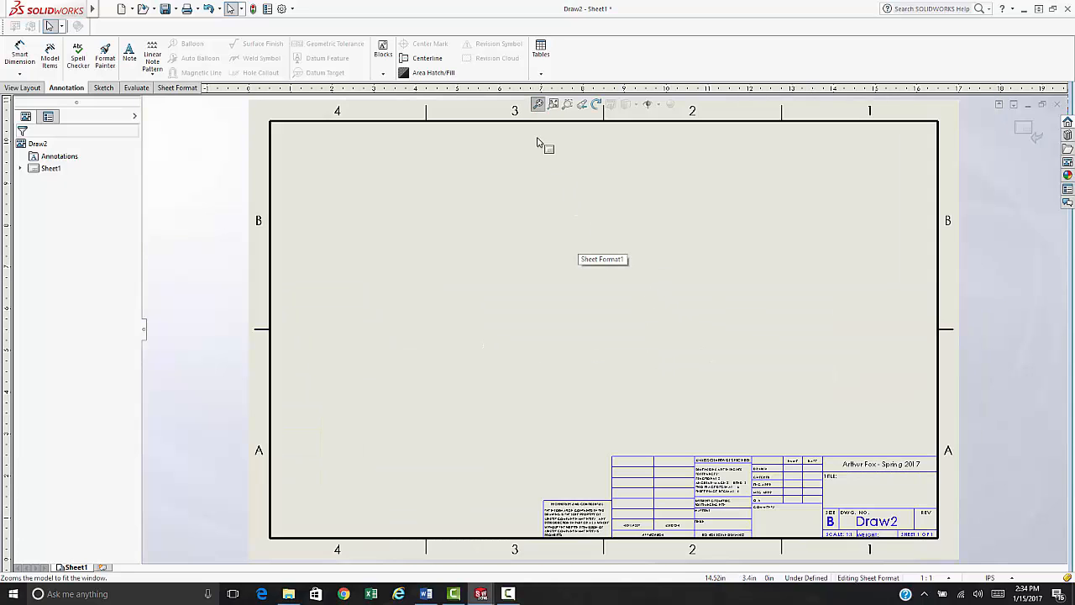
pyautogui.rightClick(728, 411)
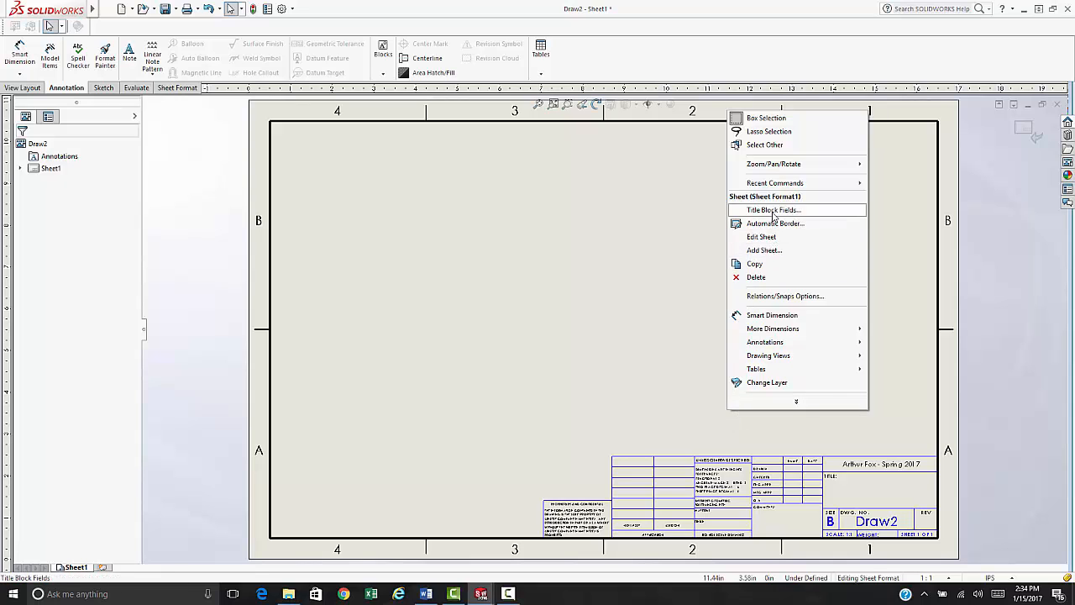
pyautogui.click(761, 237)
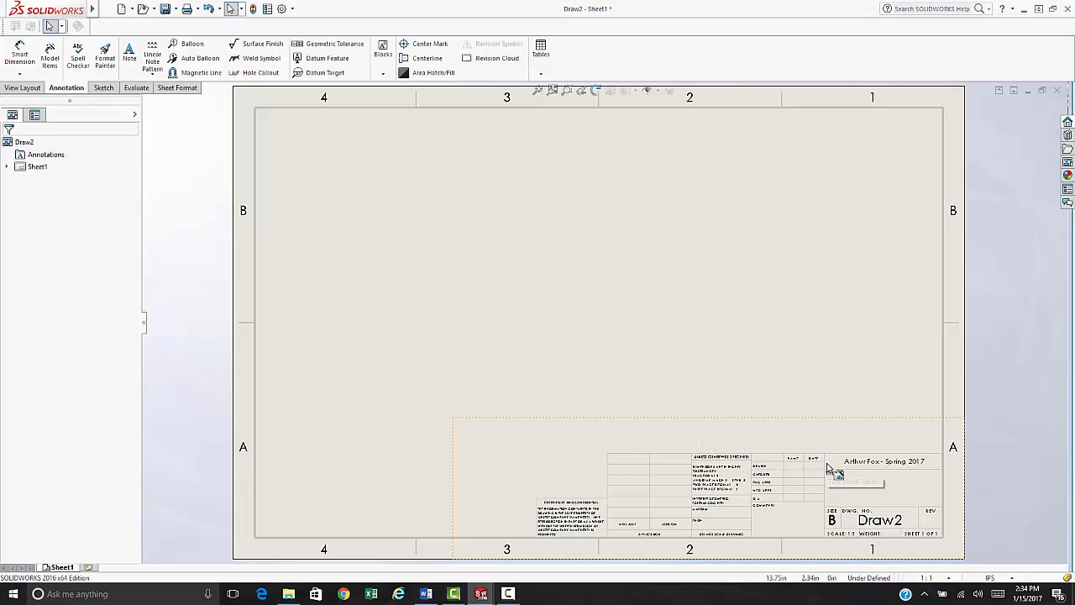
pyautogui.scroll(-4, 706, 458)
pyautogui.scroll(-1, 538, 332)
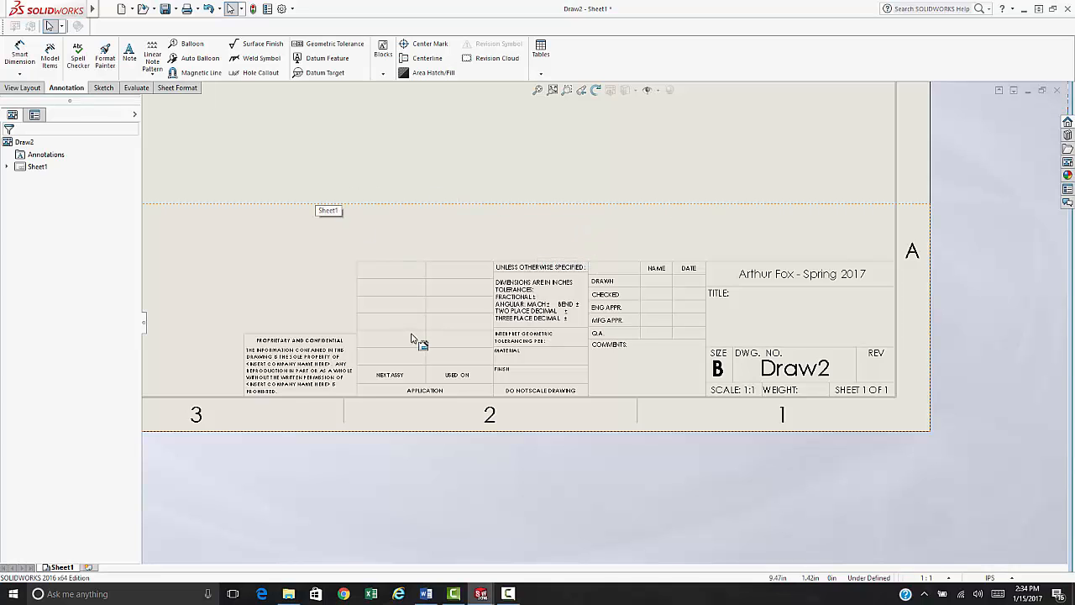
pyautogui.scroll(-1, 412, 327)
pyautogui.scroll(2, 428, 302)
pyautogui.scroll(-1, 619, 302)
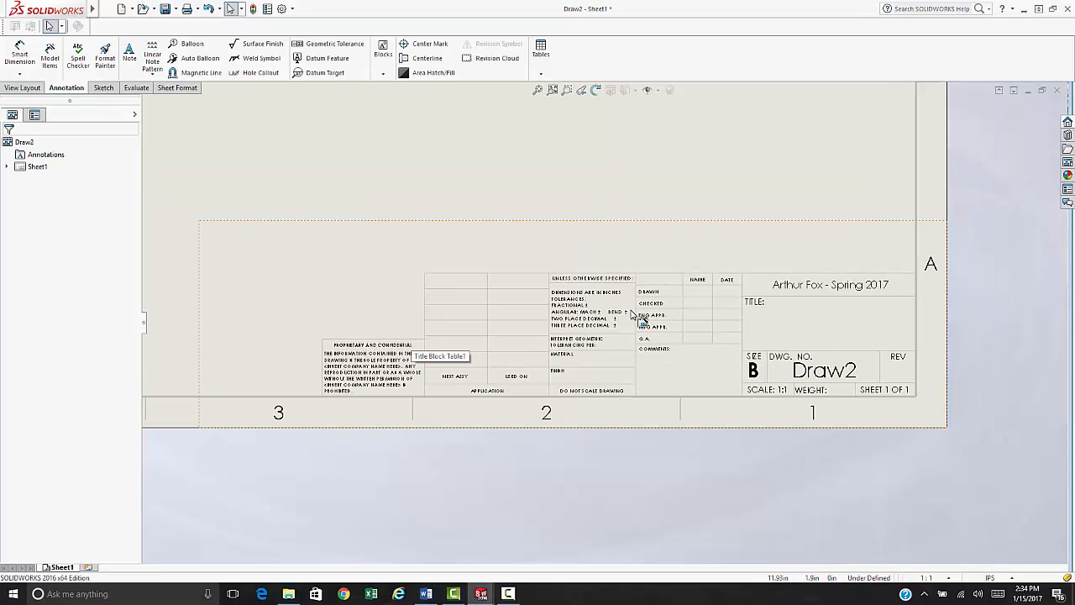
pyautogui.scroll(-1, 638, 318)
# - Open Title Block Data from the title block and accept it with all fields left blank
pyautogui.doubleClick(733, 285)
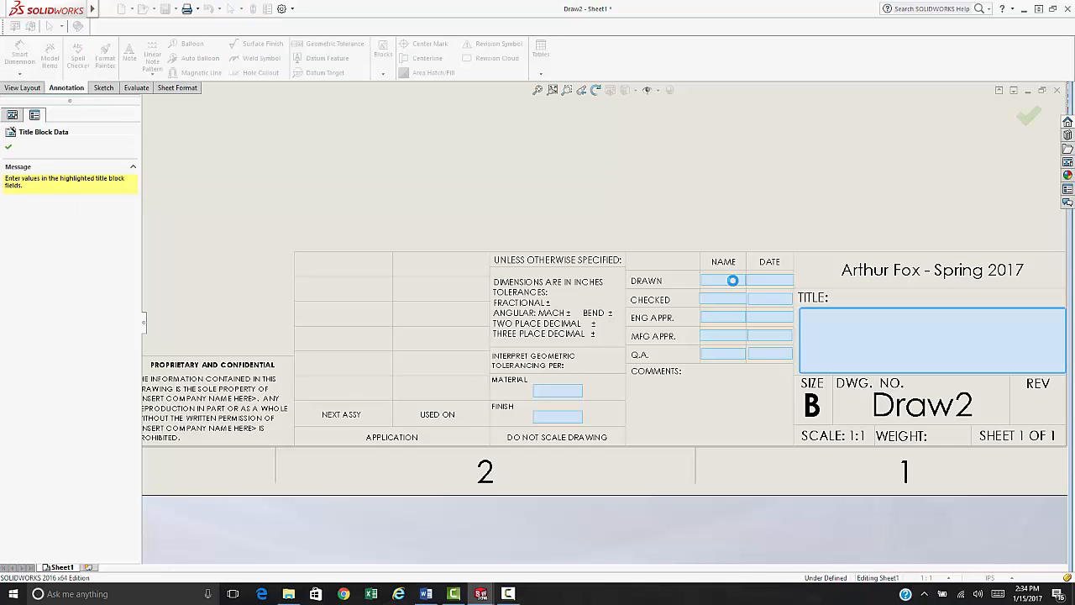
pyautogui.scroll(2, 920, 372)
pyautogui.scroll(-1, 906, 382)
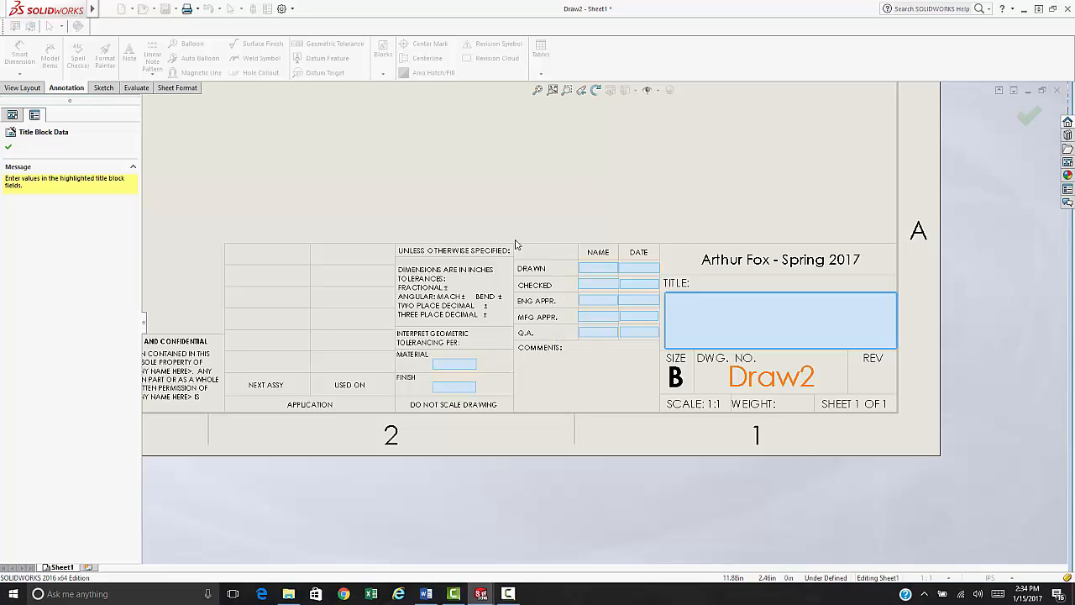
pyautogui.click(537, 91)
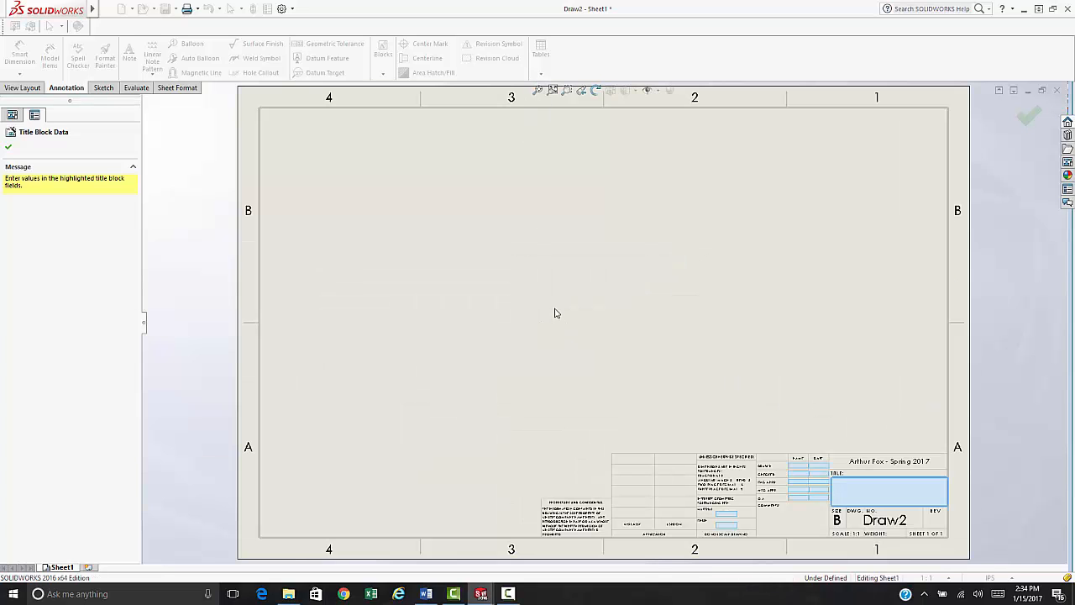
pyautogui.click(1020, 118)
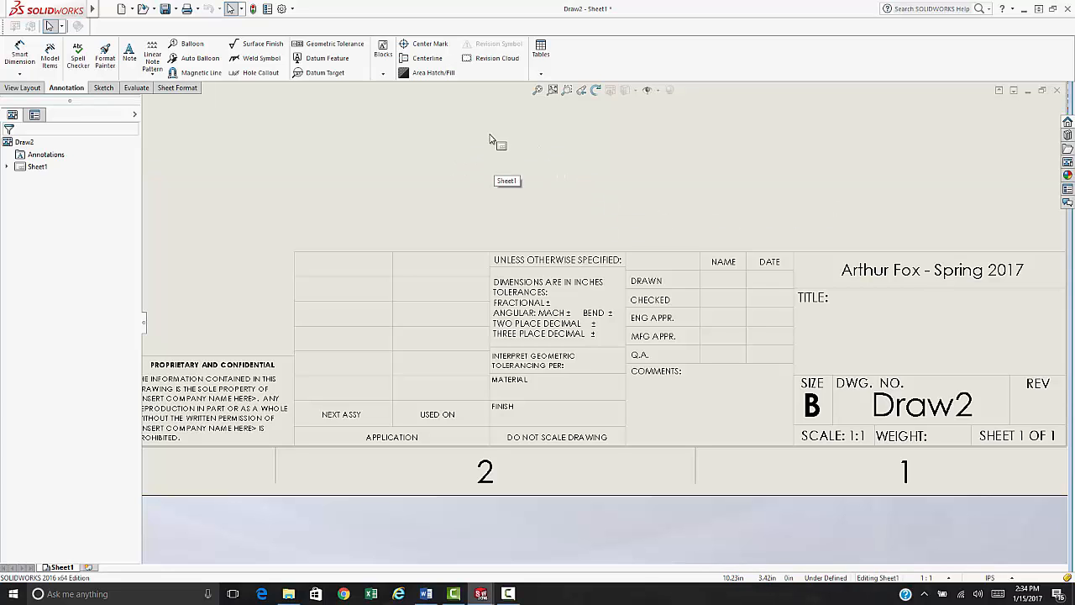
pyautogui.click(537, 90)
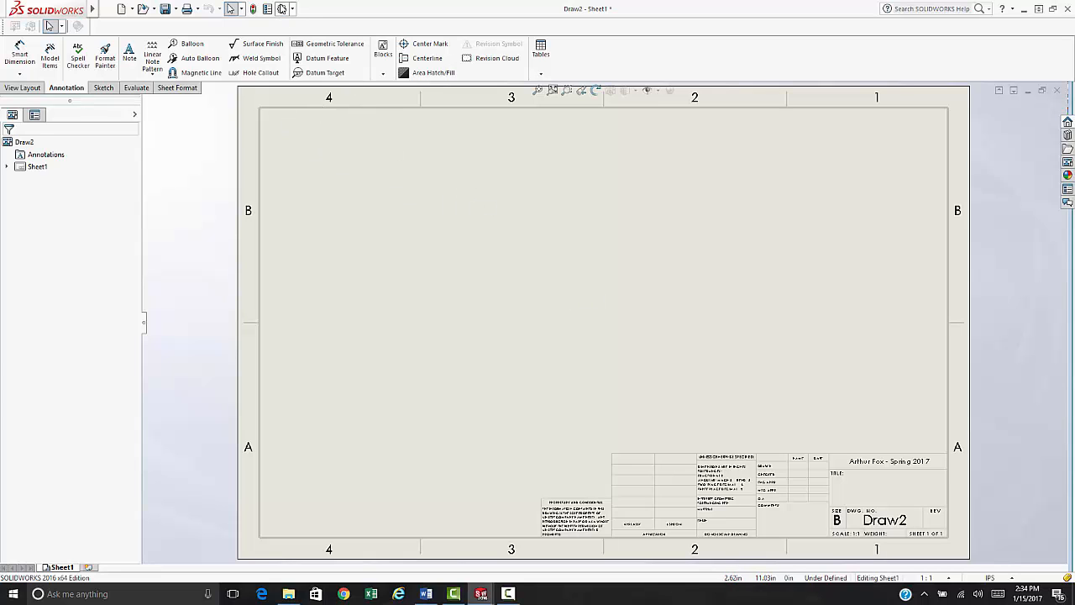
# - Set the document's dimension primary precision to .123, with text centred between extension lines
pyautogui.click(282, 10)
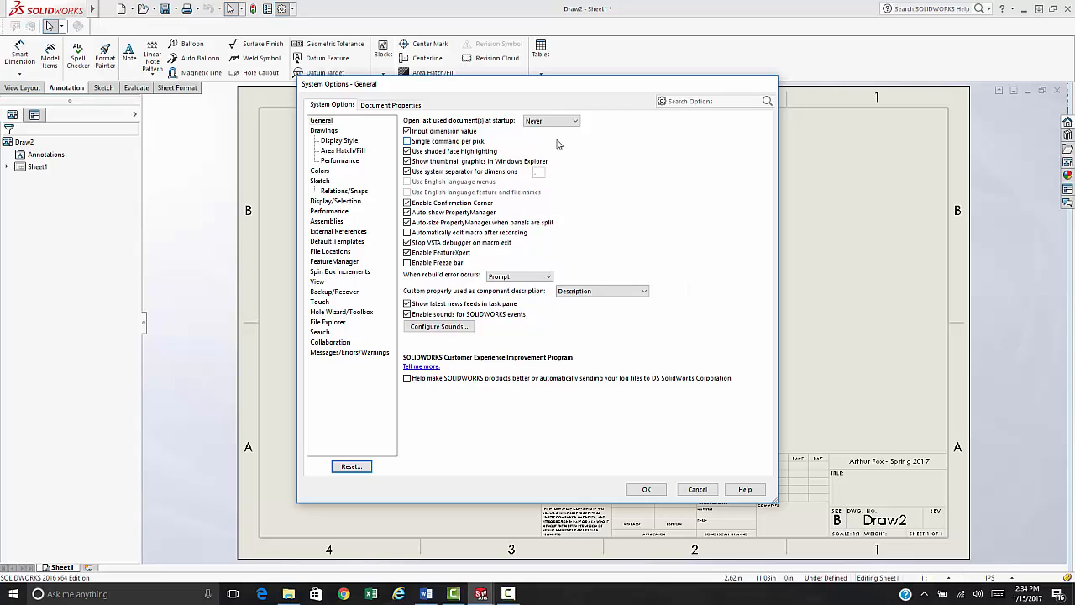
pyautogui.click(385, 105)
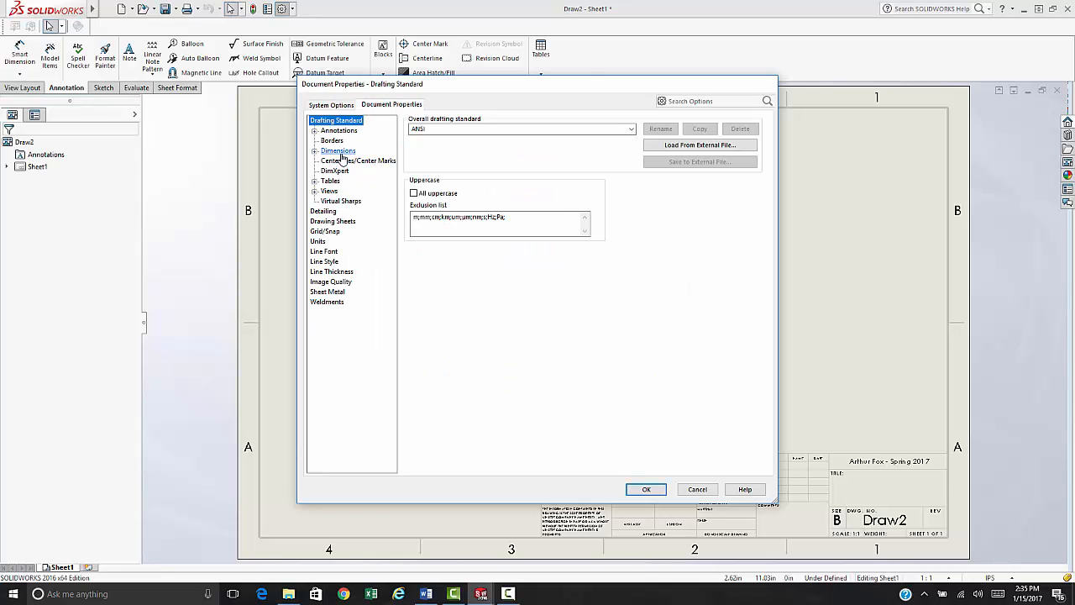
pyautogui.click(339, 151)
pyautogui.click(482, 225)
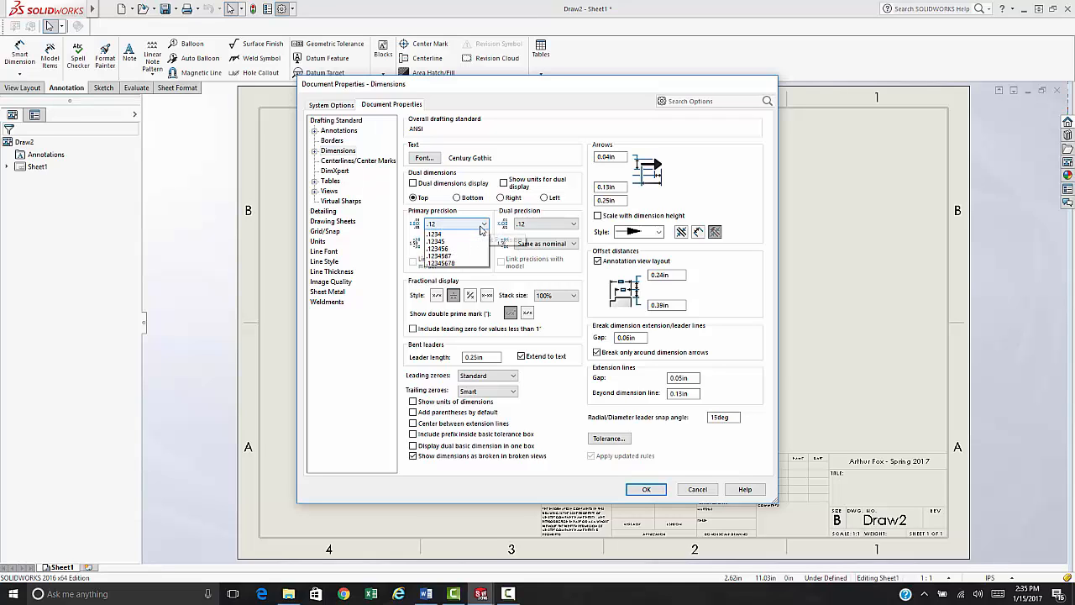
pyautogui.click(451, 254)
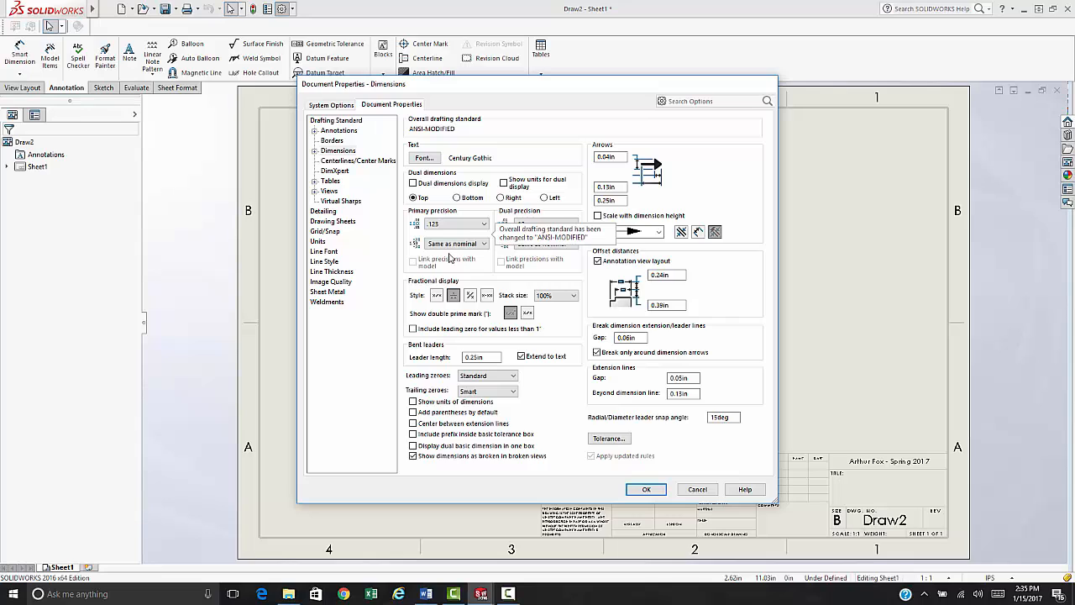
pyautogui.click(413, 423)
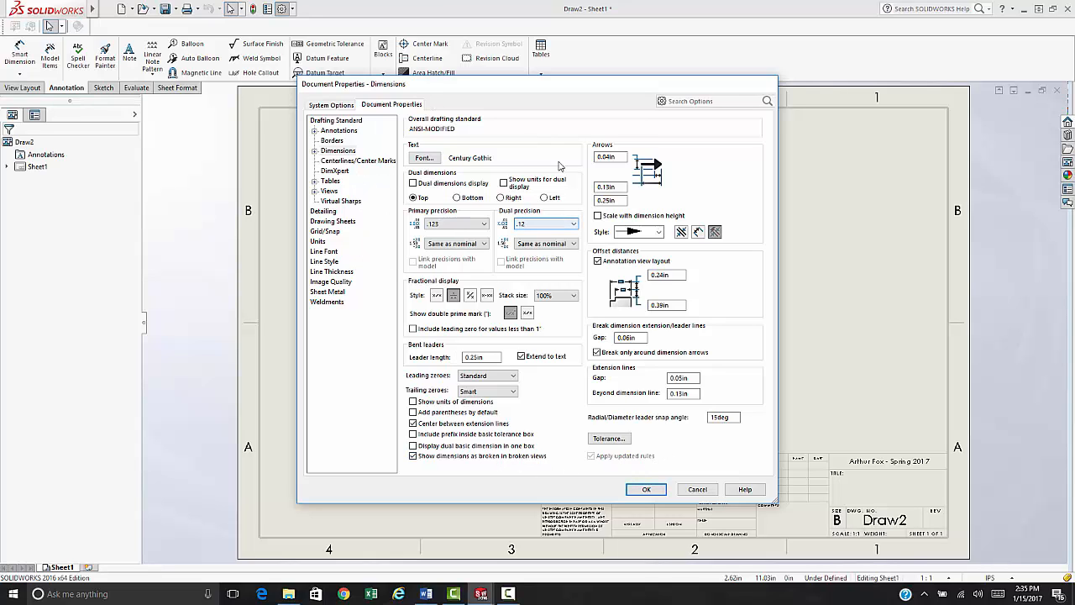
pyautogui.click(314, 151)
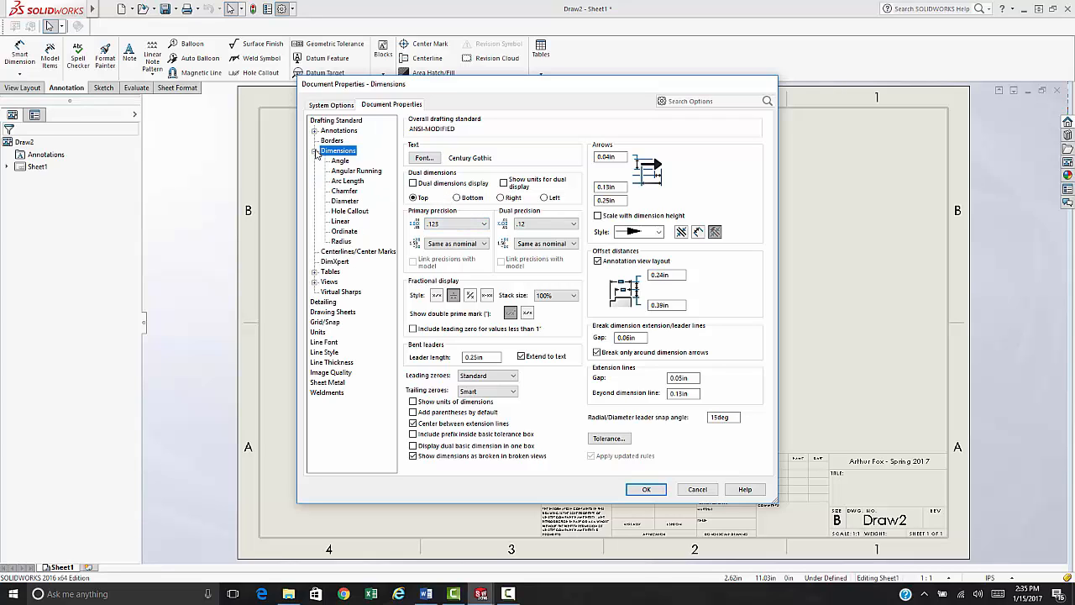
pyautogui.click(340, 221)
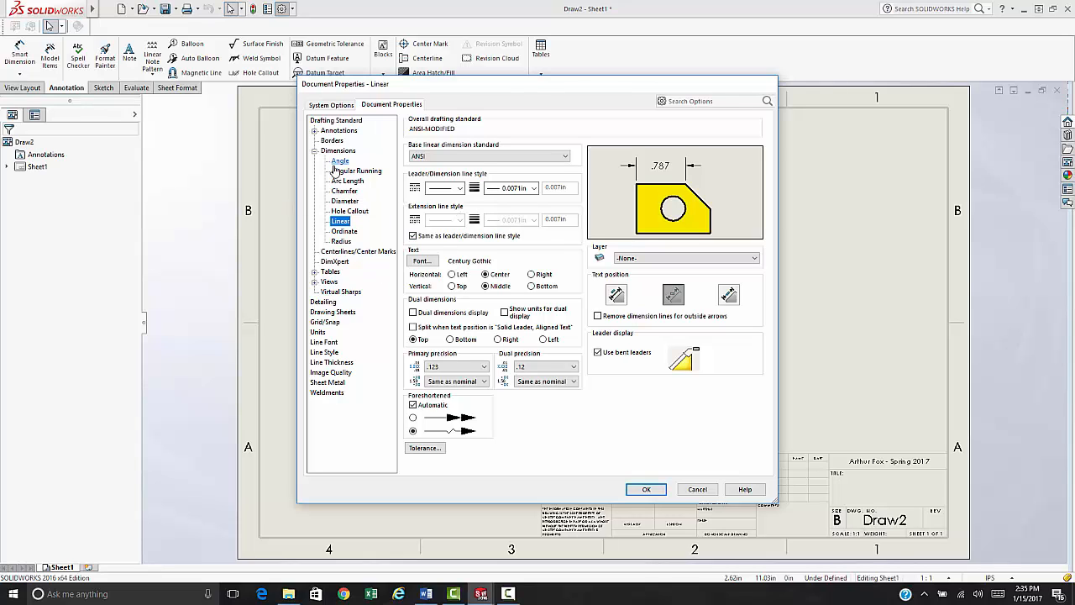
pyautogui.click(646, 488)
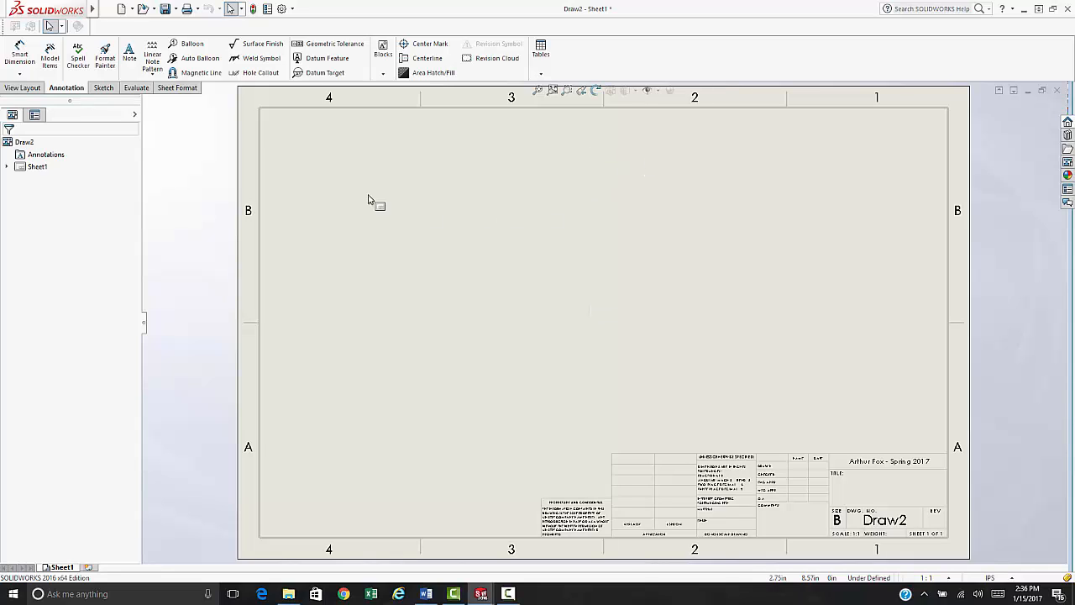
# - Save the drawing as the Drawing Template (*.drwdot) named SLCC_Drawing
pyautogui.click(178, 8)
pyautogui.click(183, 38)
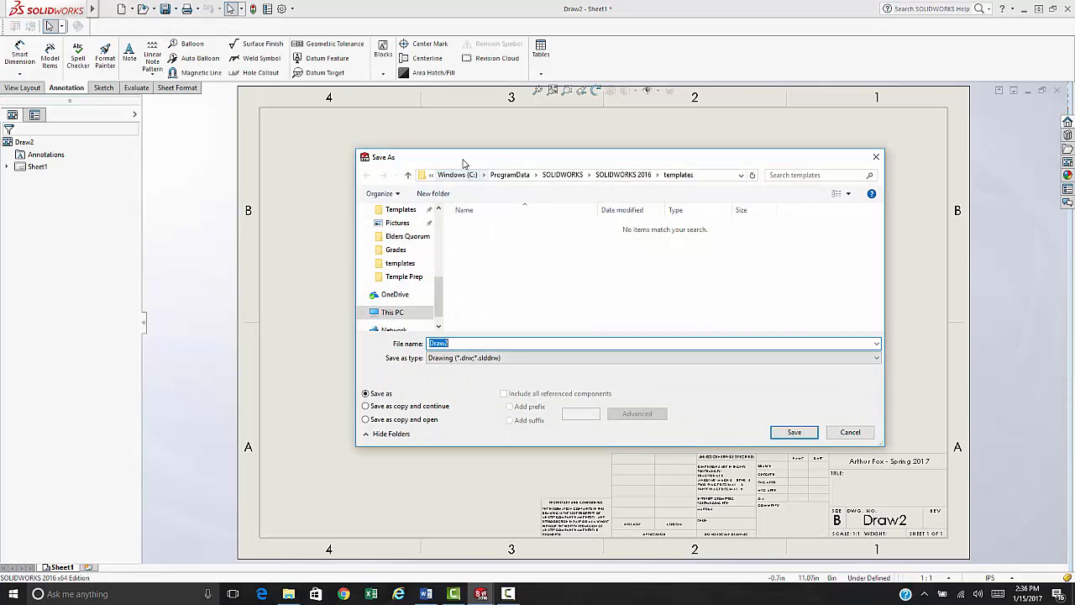
pyautogui.moveTo(454, 160); pyautogui.dragTo(356, 117)
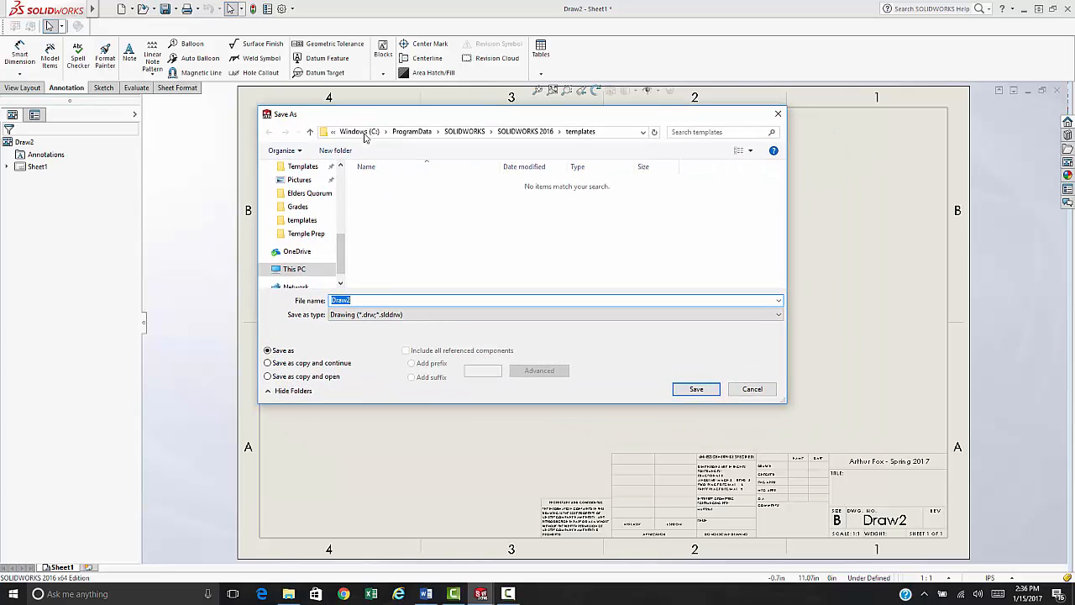
pyautogui.click(411, 315)
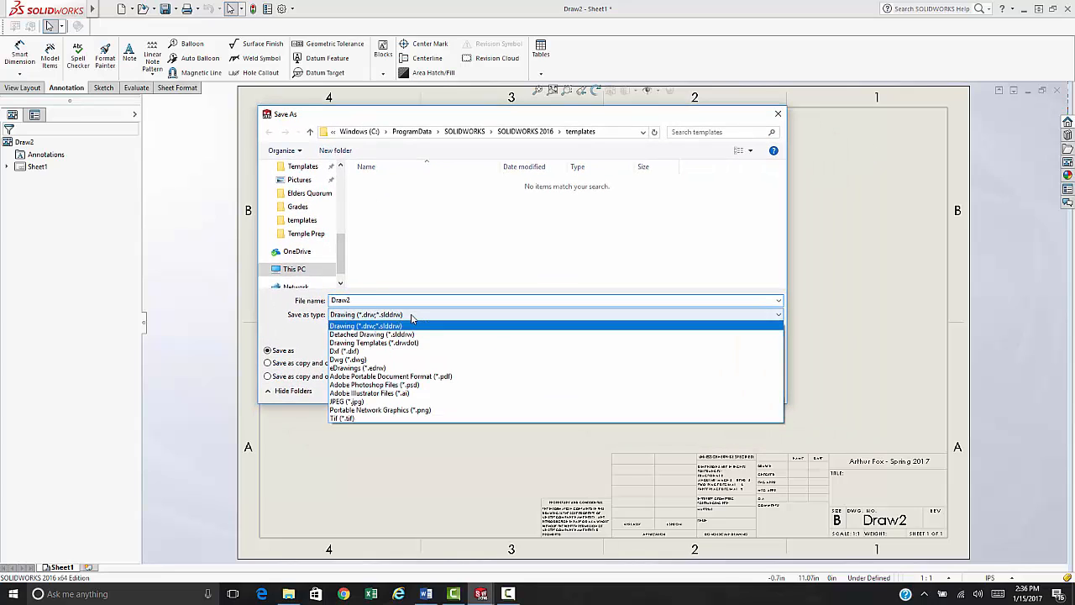
pyautogui.click(375, 345)
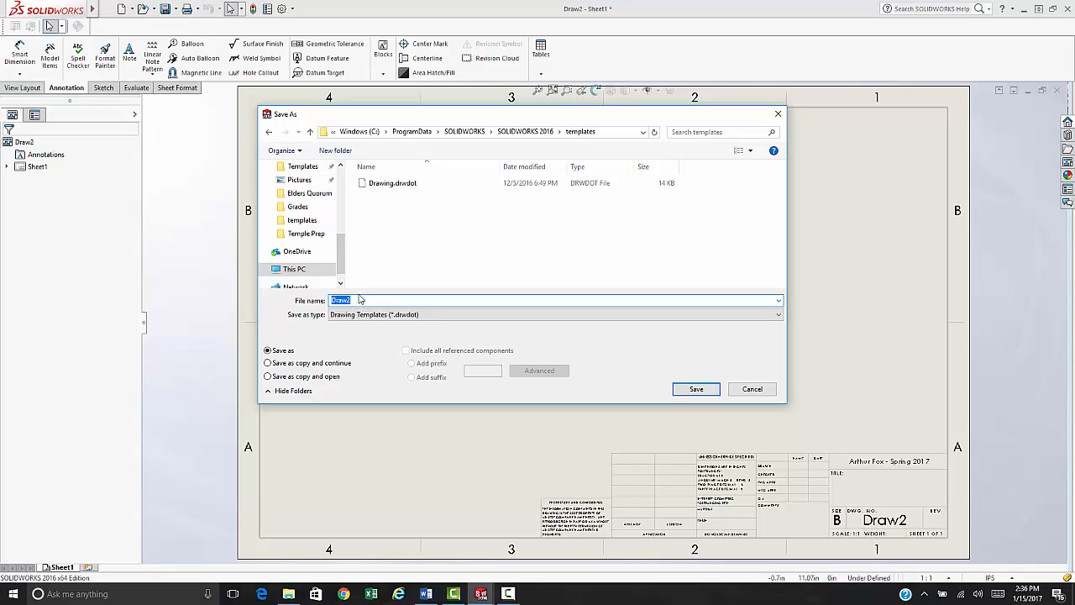
pyautogui.write('SLCC')
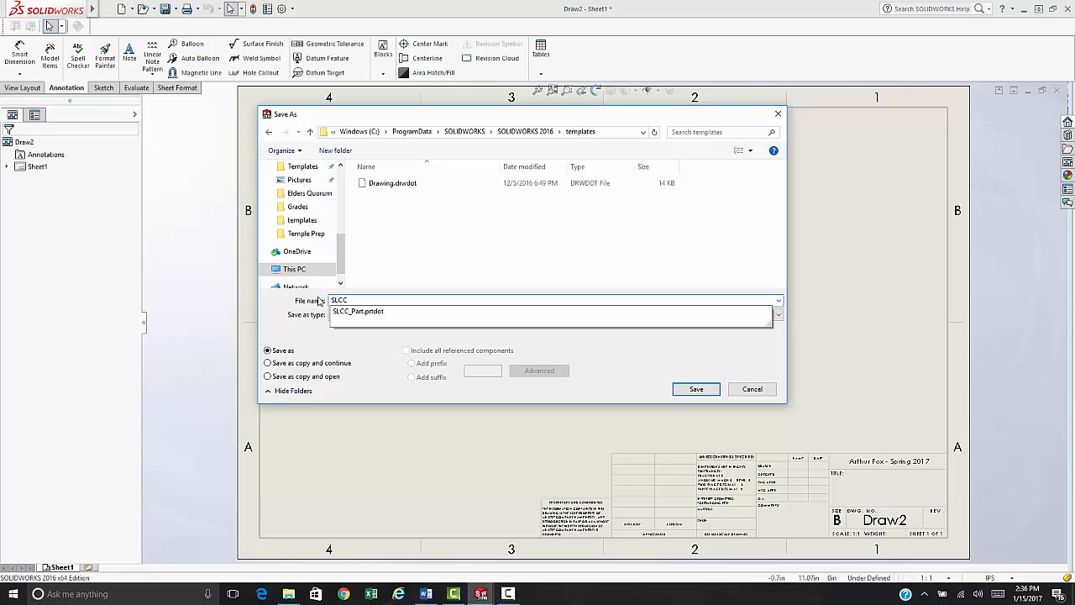
pyautogui.write('_Drawing')
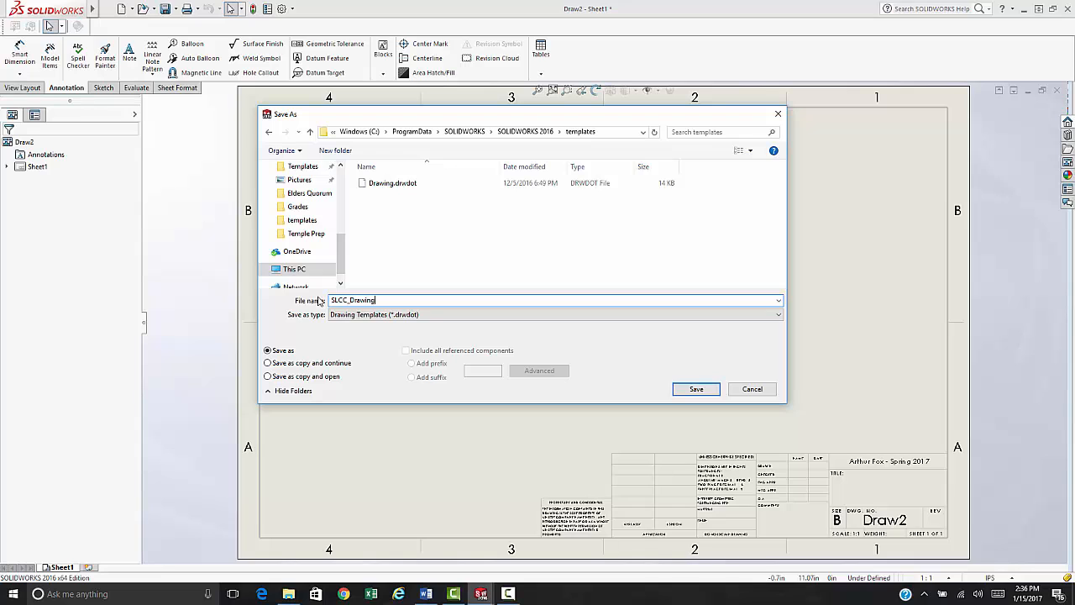
pyautogui.press('Return')
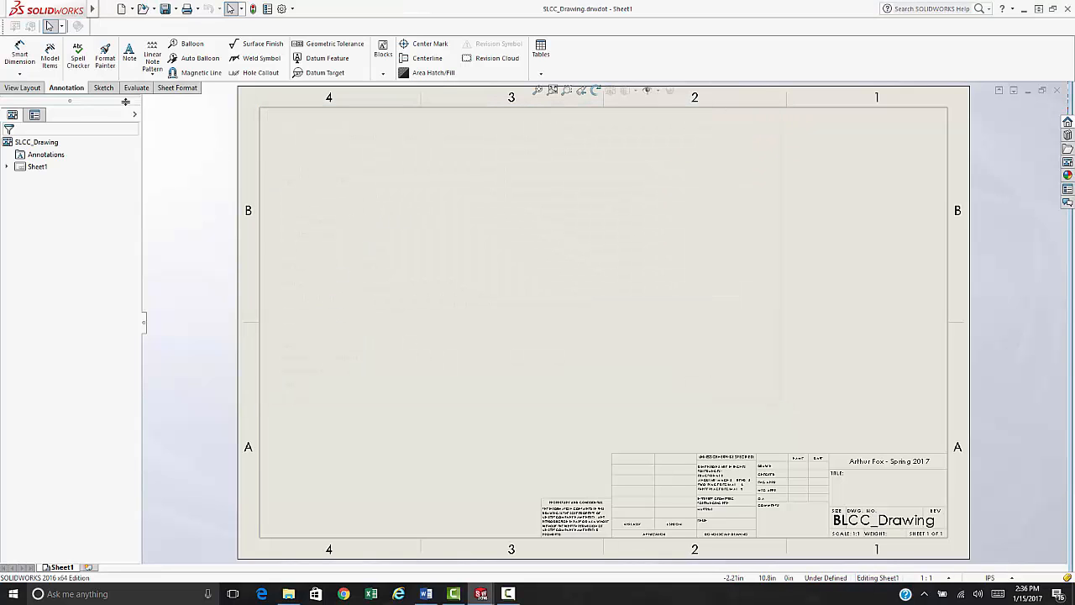
# - Start saving the title block with Save Sheet Format
pyautogui.moveTo(97, 11)
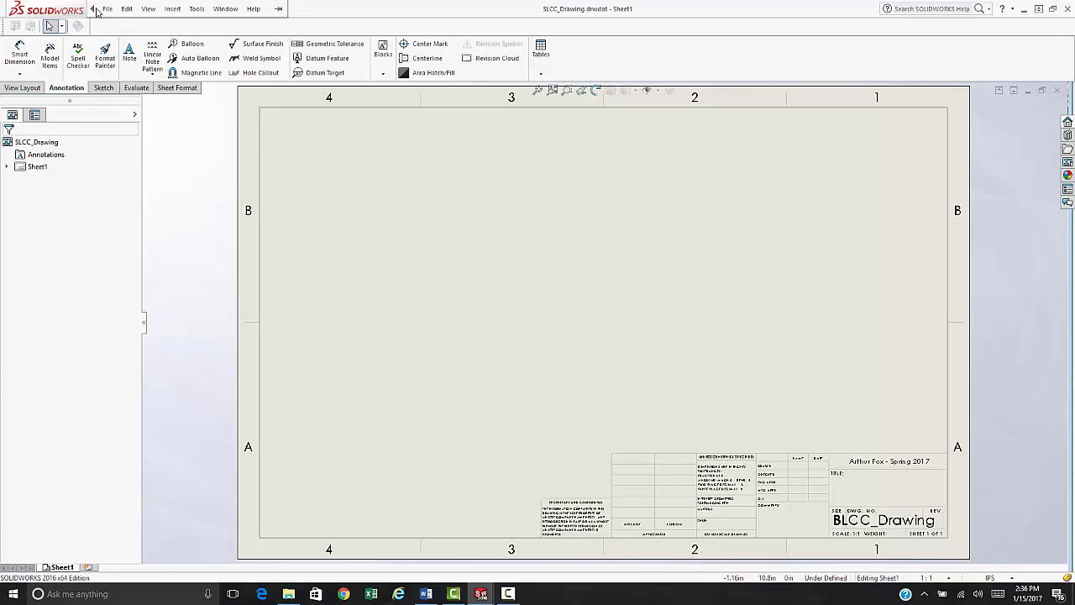
pyautogui.click(106, 10)
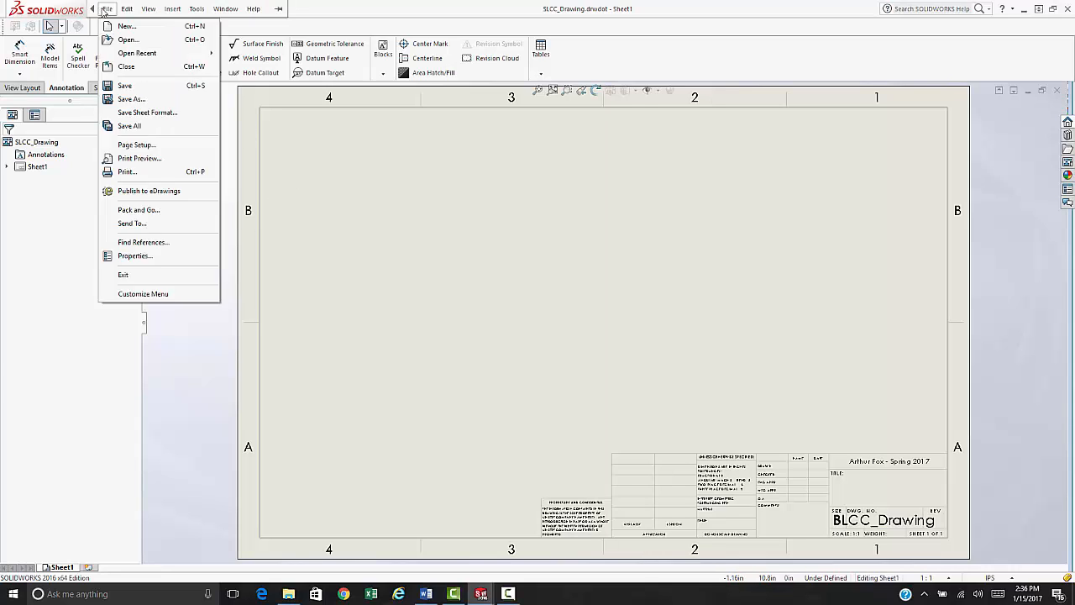
pyautogui.click(140, 114)
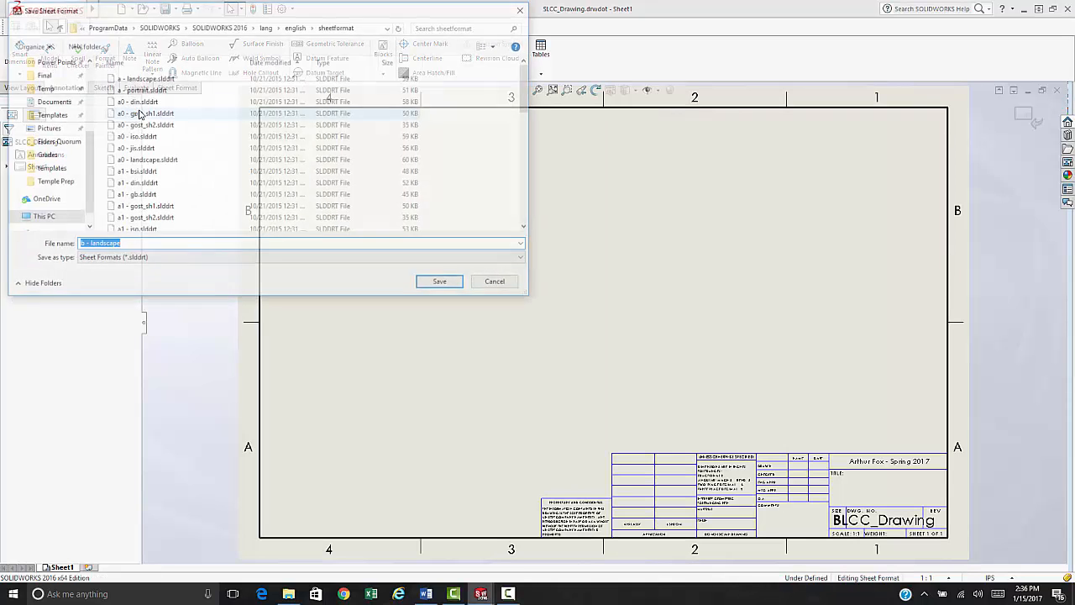
pyautogui.moveTo(215, 15); pyautogui.dragTo(336, 100)
# - Copy the sheetformat folder path into Word, then move to the start of the 'b - landscape' name
pyautogui.click(483, 113)
pyautogui.hotkey('ctrl', 'c')
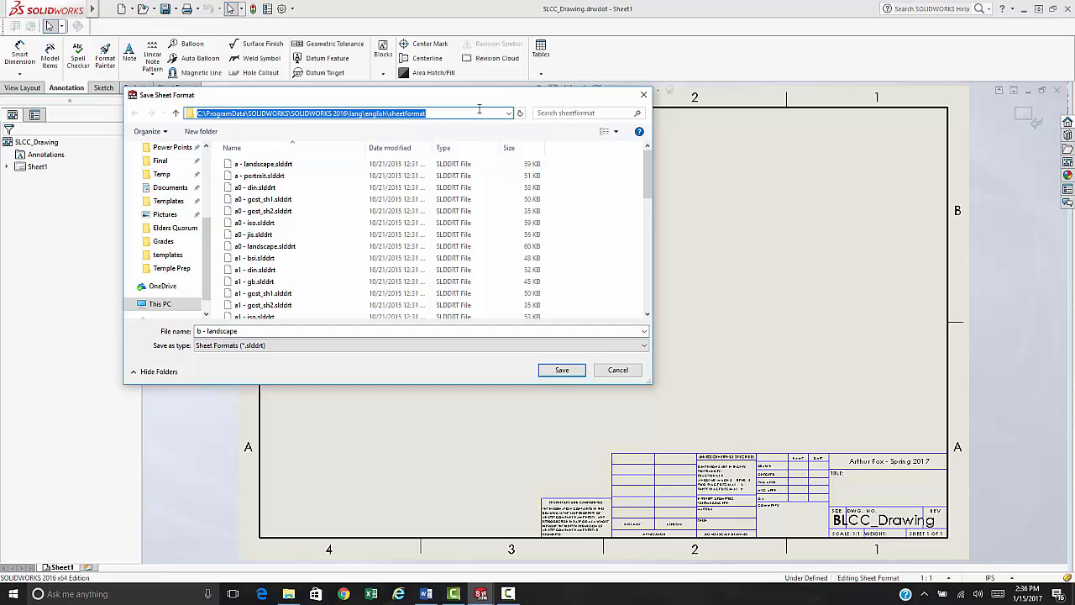
pyautogui.hotkey('alt', 'Tab')
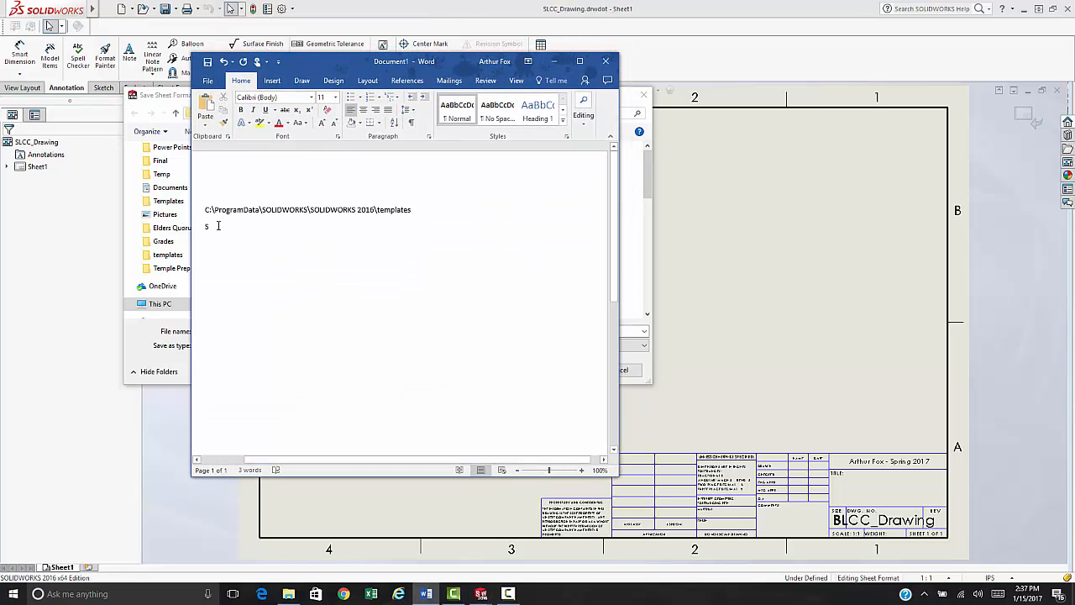
pyautogui.press('BackSpace')
pyautogui.hotkey('ctrl', 'v')
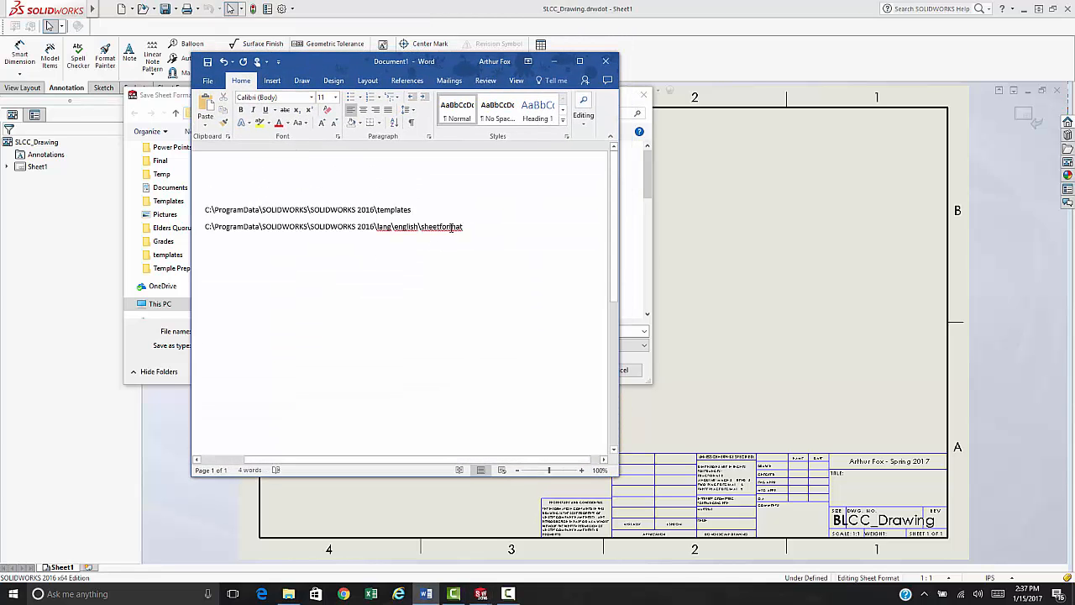
pyautogui.hotkey('alt', 'Tab')
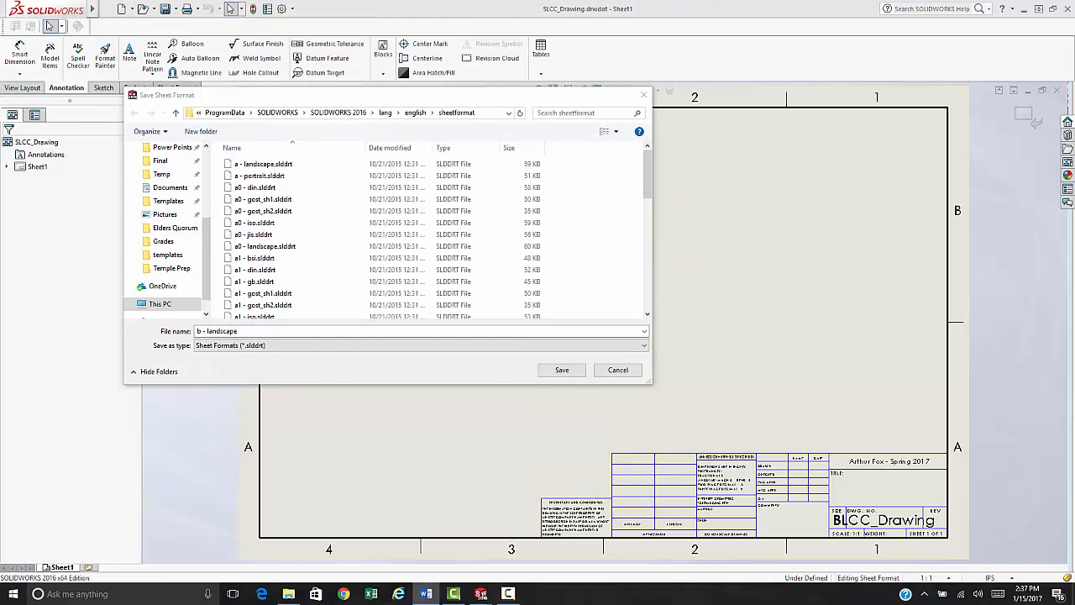
pyautogui.click(199, 331)
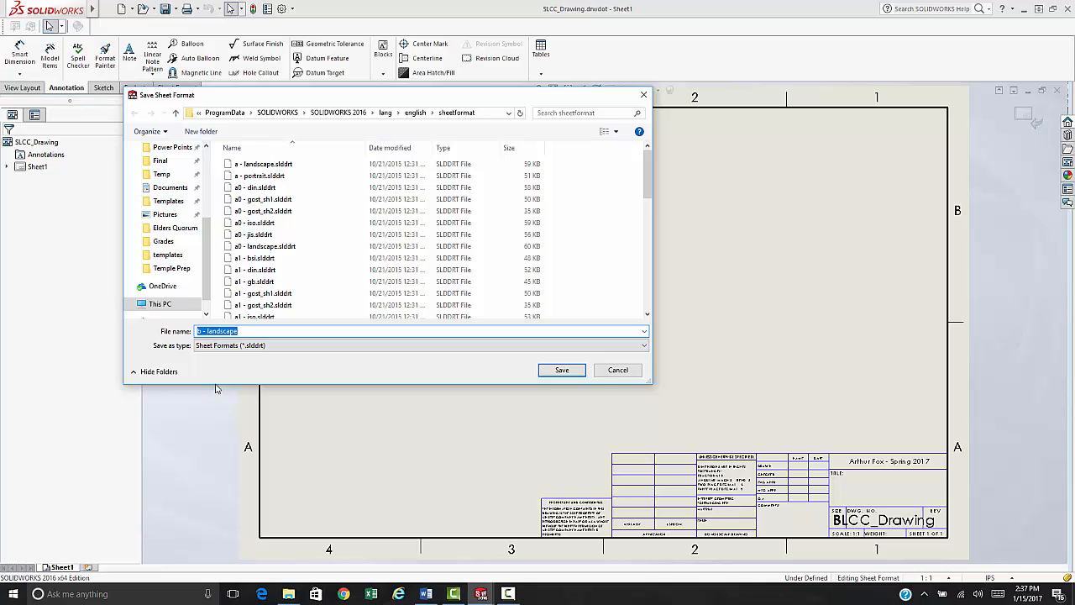
pyautogui.press('Left')
# - Save the sheet format as SLCC_b - landscape and zoom in to inspect the title block
pyautogui.click(561, 370)
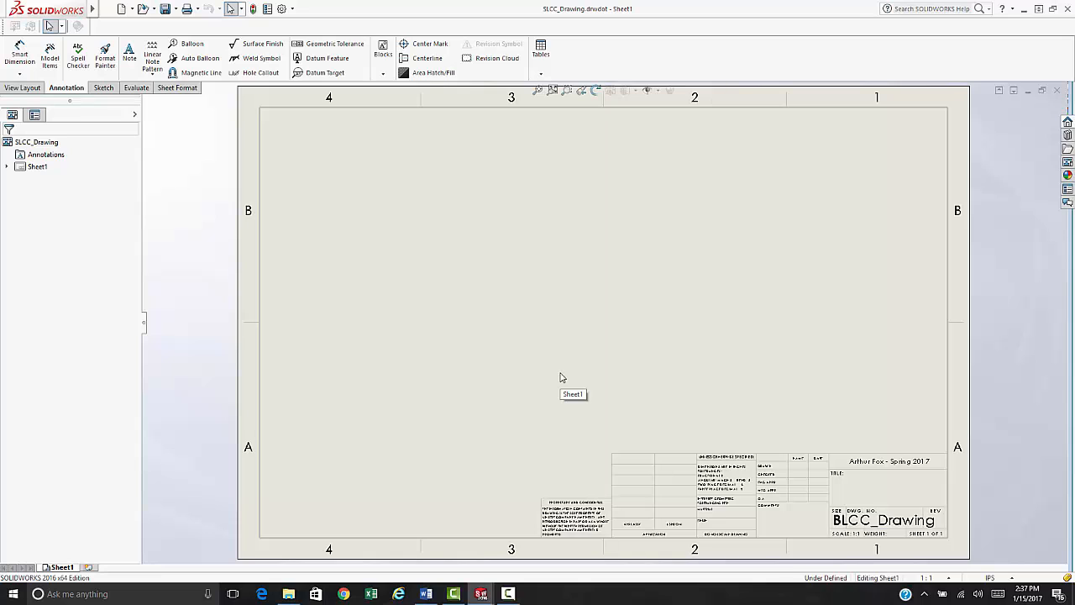
pyautogui.scroll(-5, 870, 518)
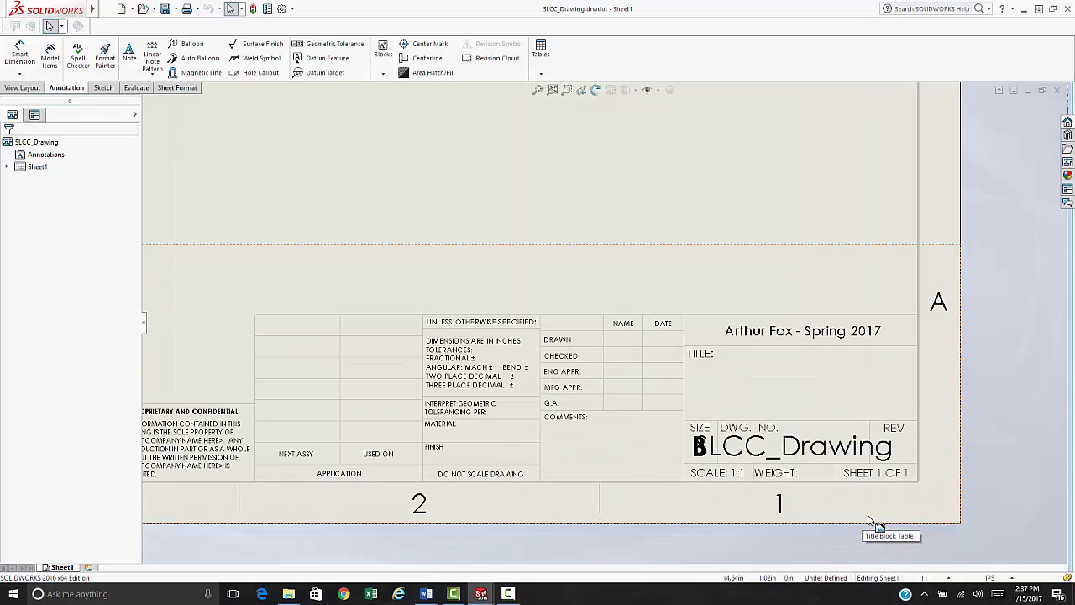
pyautogui.scroll(-3, 870, 518)
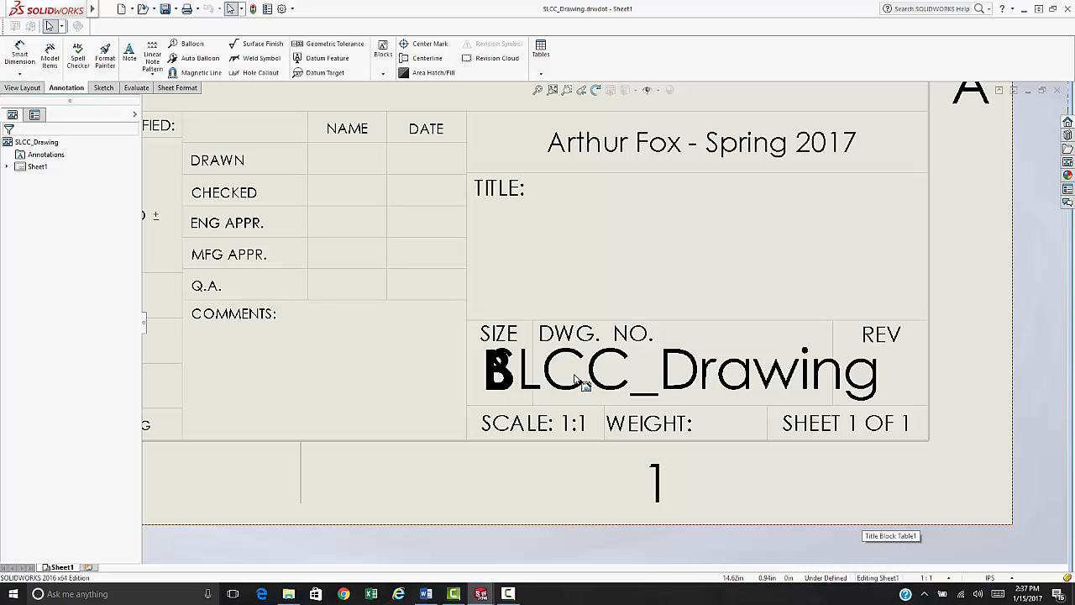
pyautogui.scroll(4, 529, 360)
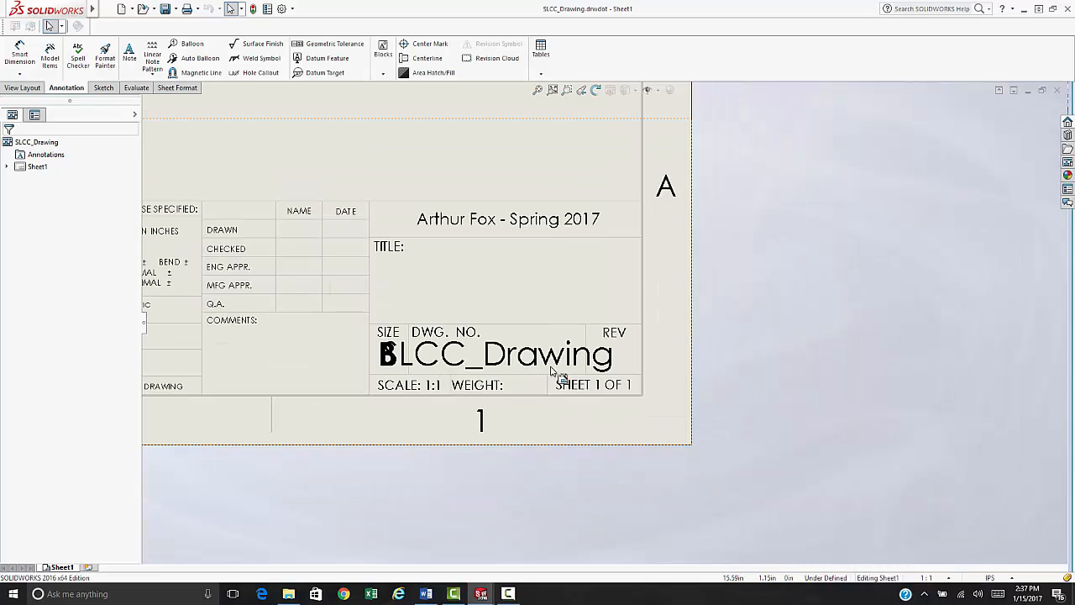
pyautogui.scroll(-2, 551, 347)
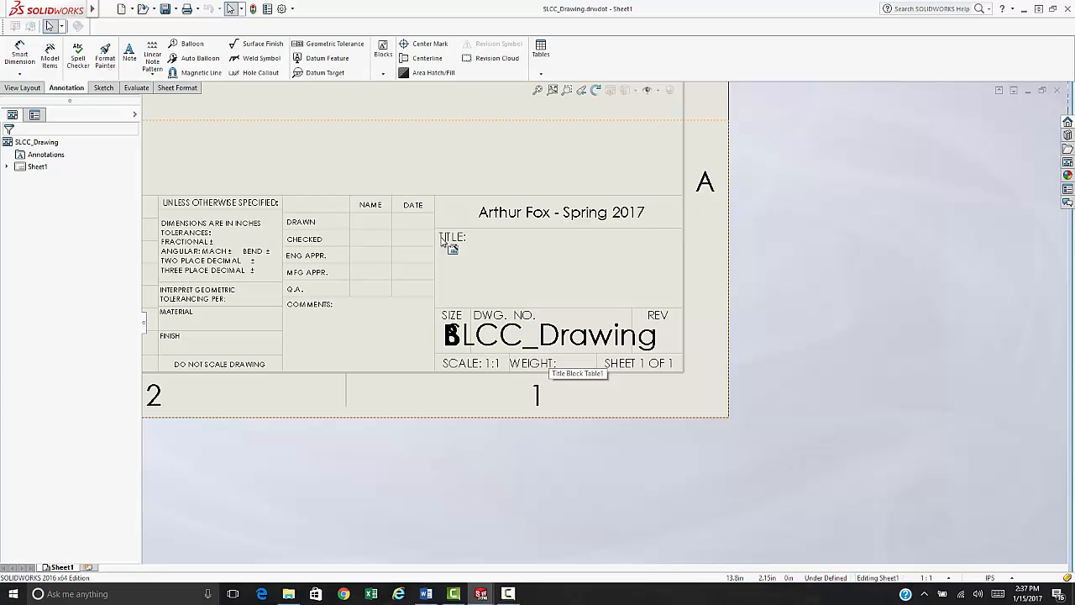
pyautogui.scroll(3, 520, 223)
pyautogui.scroll(1, 519, 221)
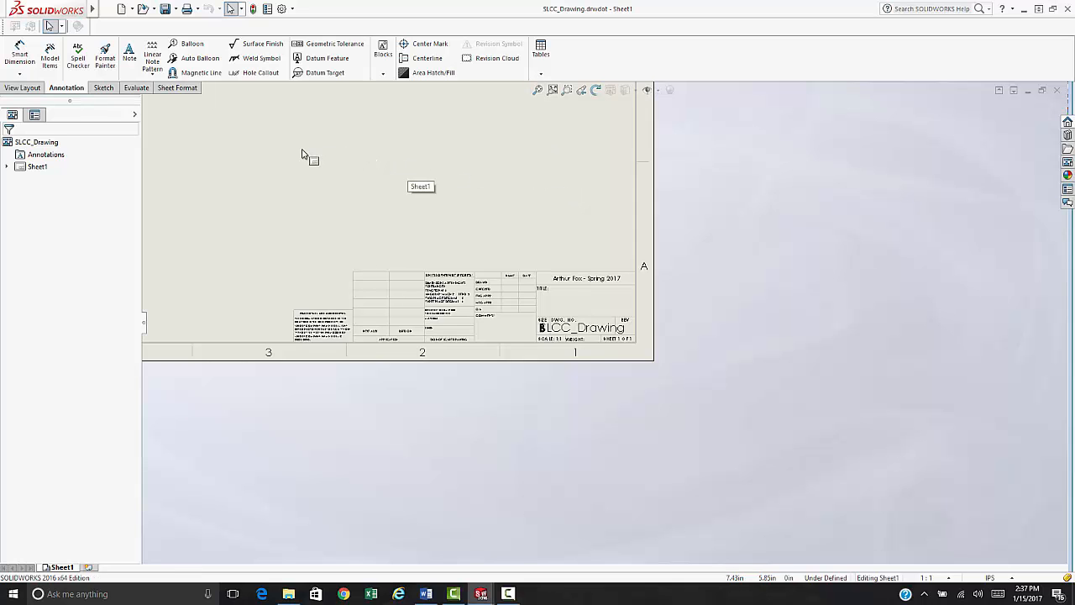
pyautogui.scroll(-4, 591, 355)
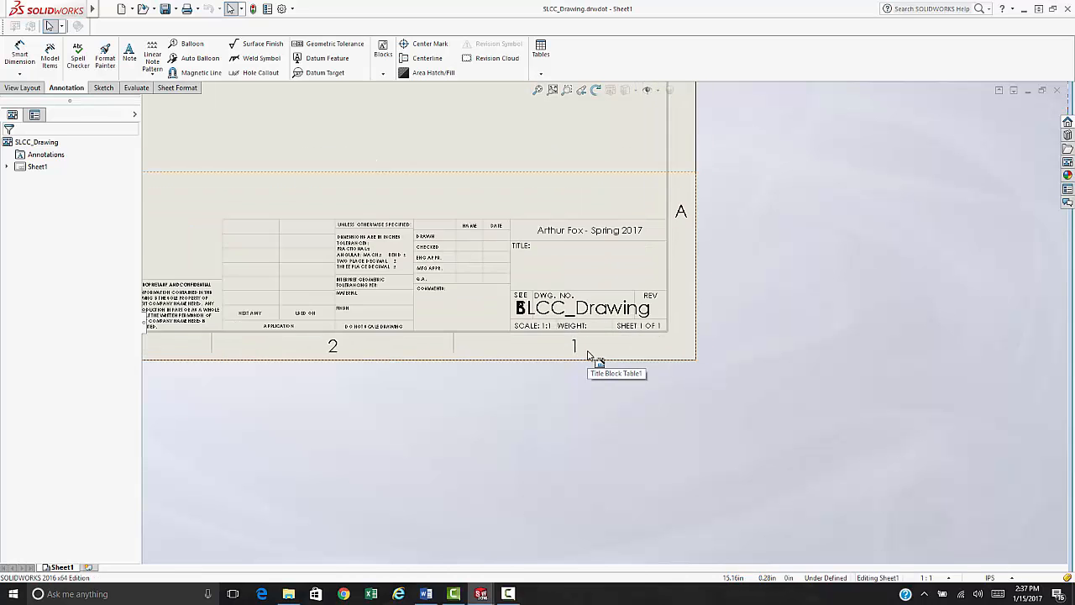
pyautogui.scroll(-2, 605, 287)
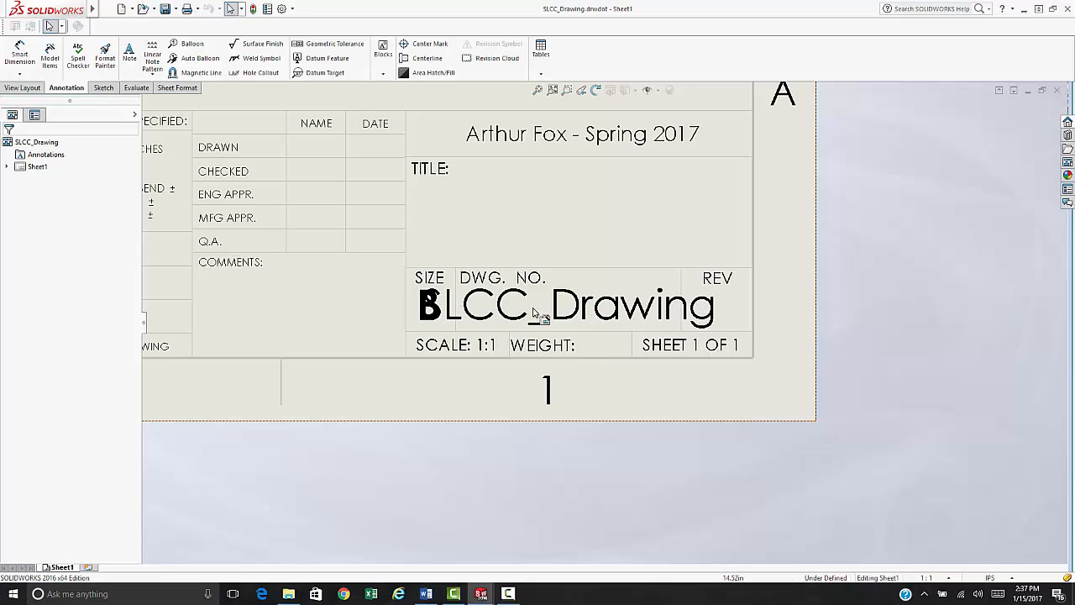
pyautogui.scroll(1, 563, 299)
pyautogui.scroll(1, 525, 197)
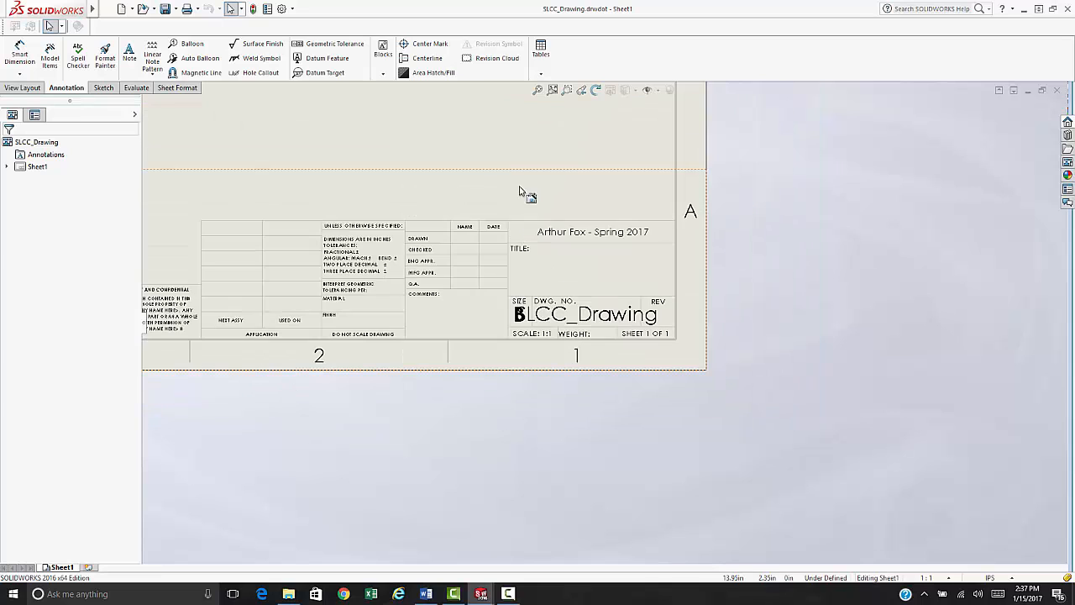
pyautogui.rightClick(503, 147)
# - Make the SLCC_Drawing note size 12 and move it under DWG. NO
pyautogui.click(540, 244)
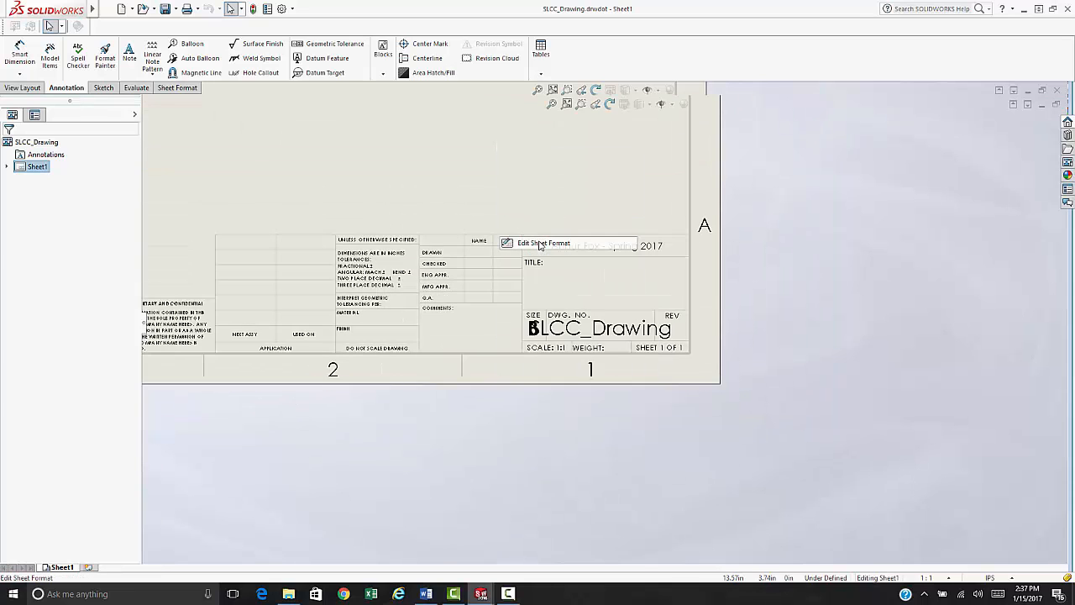
pyautogui.scroll(-2, 533, 248)
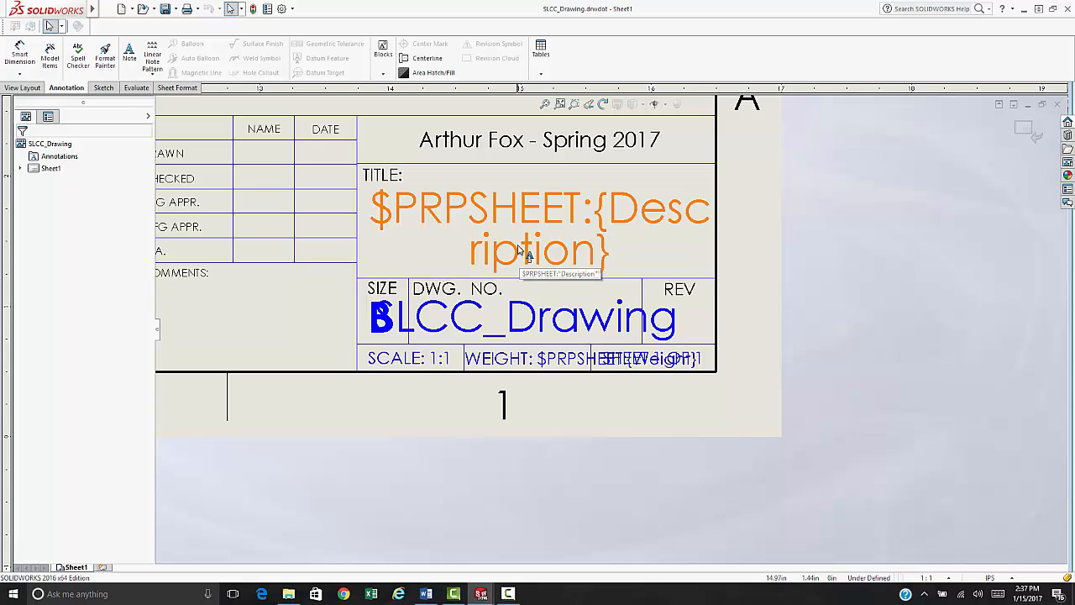
pyautogui.click(519, 326)
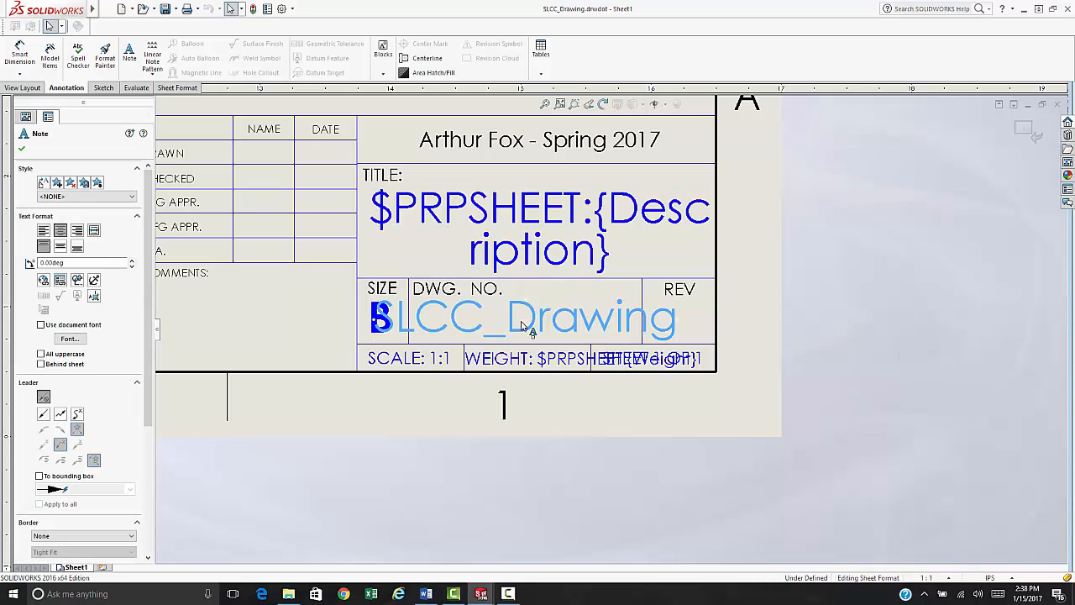
pyautogui.doubleClick(519, 327)
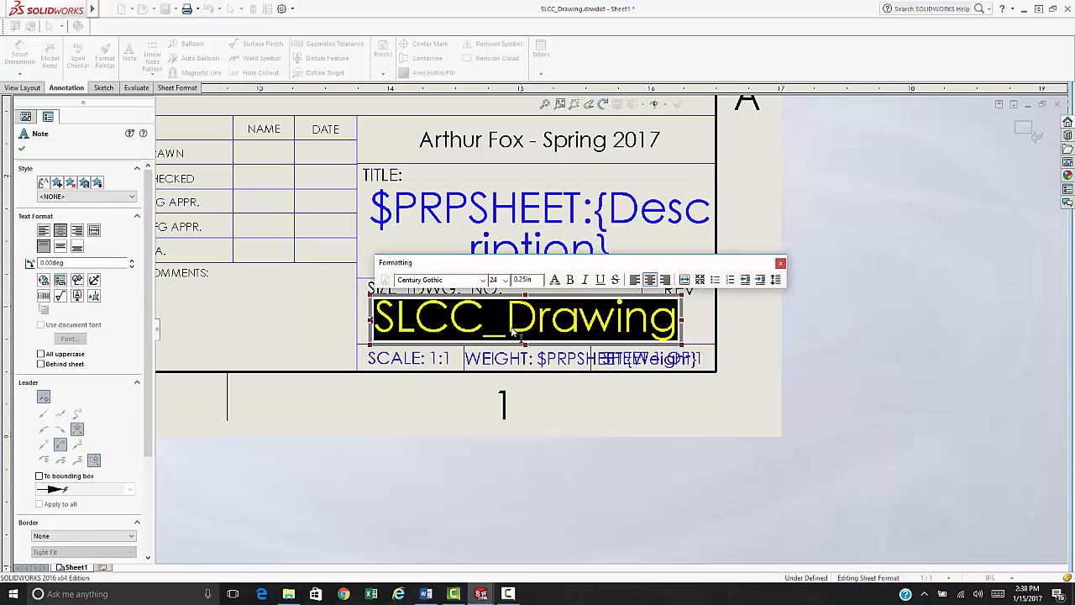
pyautogui.click(506, 280)
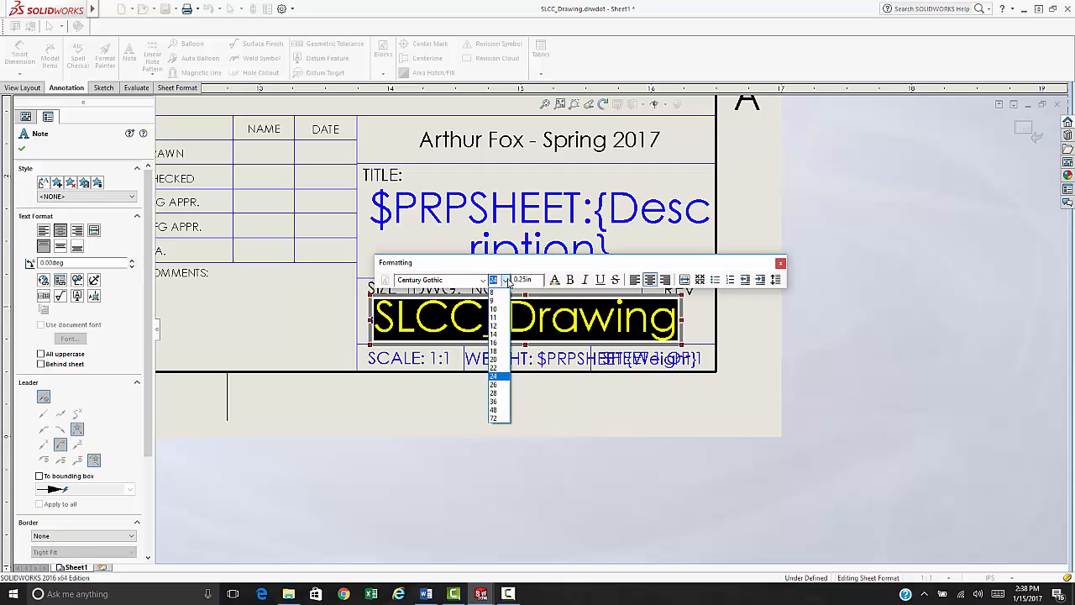
pyautogui.click(499, 327)
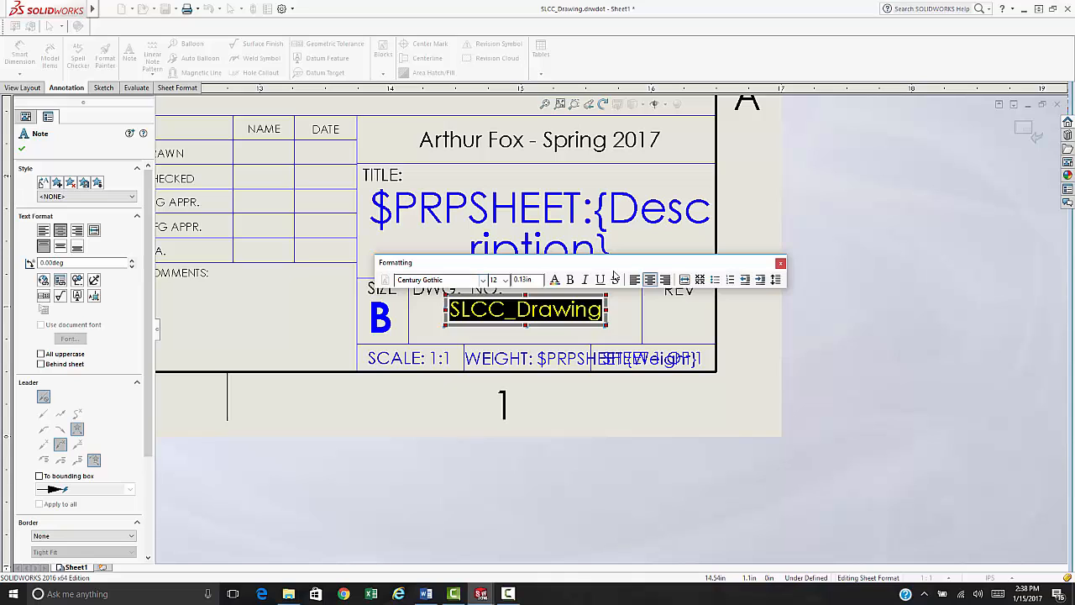
pyautogui.click(780, 265)
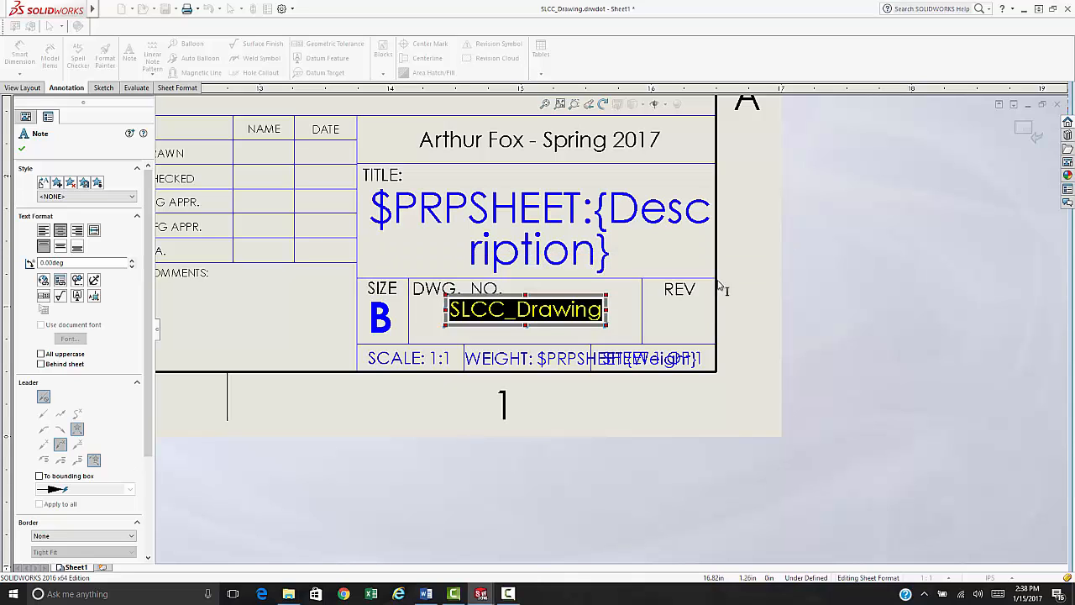
pyautogui.click(497, 326)
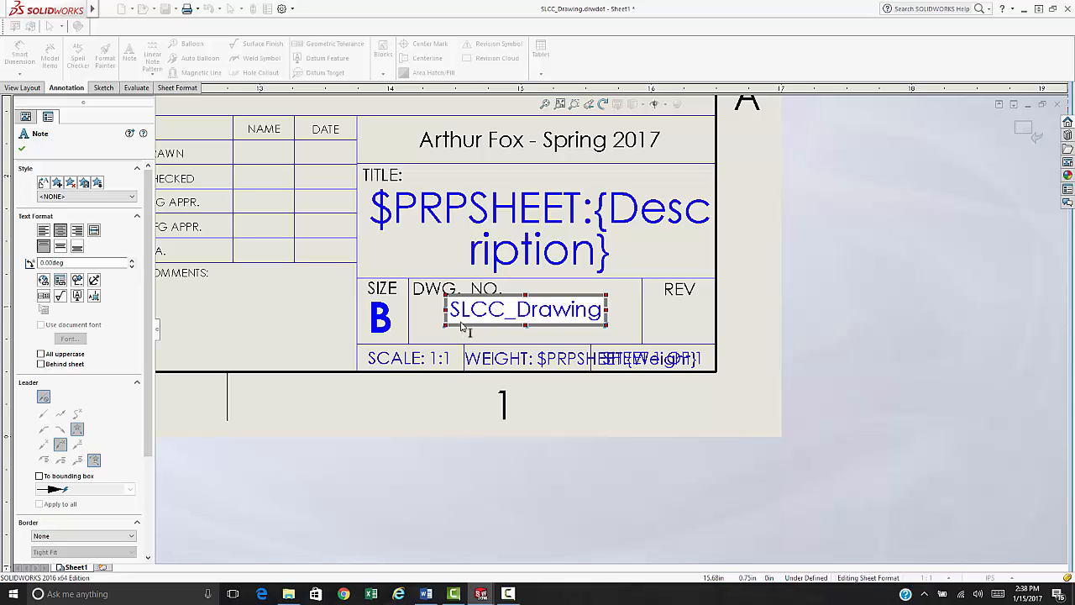
pyautogui.hotkey('ctrl', 'a')
pyautogui.click(453, 327)
pyautogui.click(420, 333)
pyautogui.moveTo(480, 324)
pyautogui.mouseDown()
pyautogui.moveTo(444, 332)
pyautogui.moveTo(483, 325)
pyautogui.mouseUp()
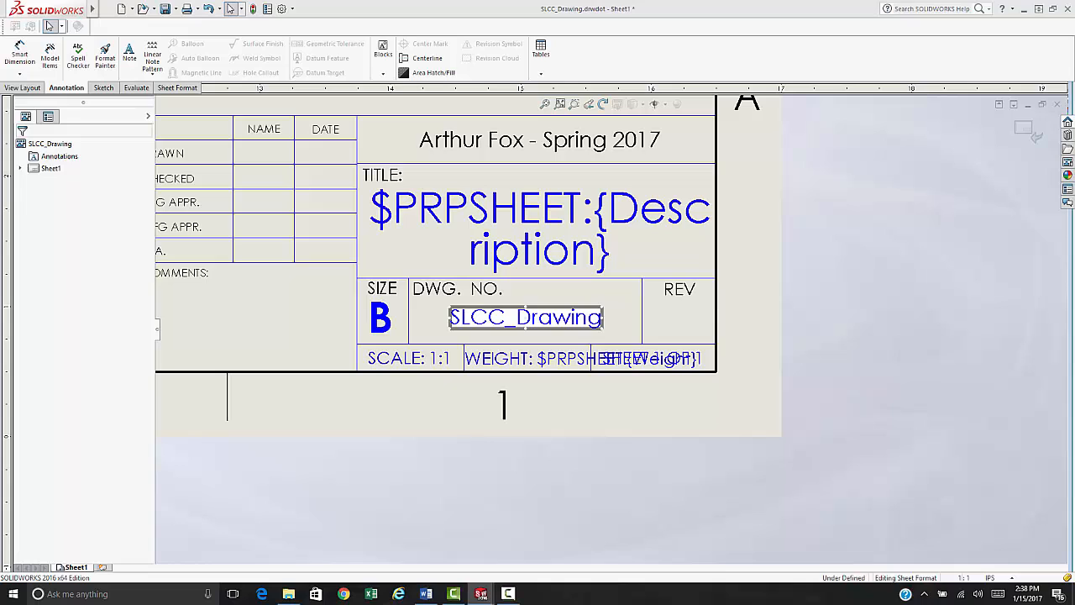
# - Set the Description note to size 14 and move it slightly lower in the TITLE box
pyautogui.doubleClick(521, 215)
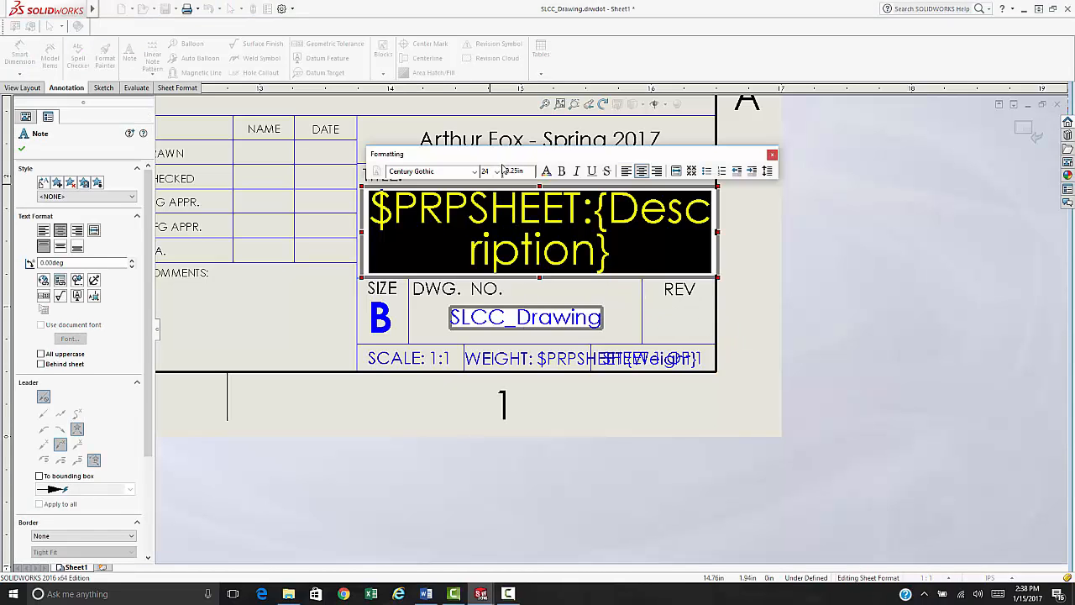
pyautogui.click(497, 173)
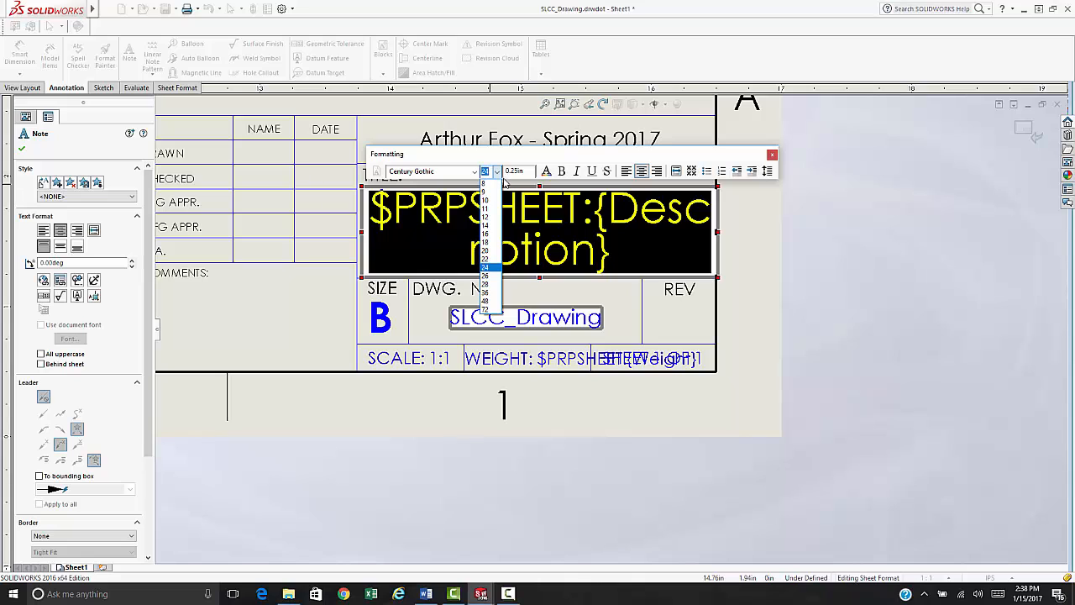
pyautogui.click(490, 242)
pyautogui.click(497, 171)
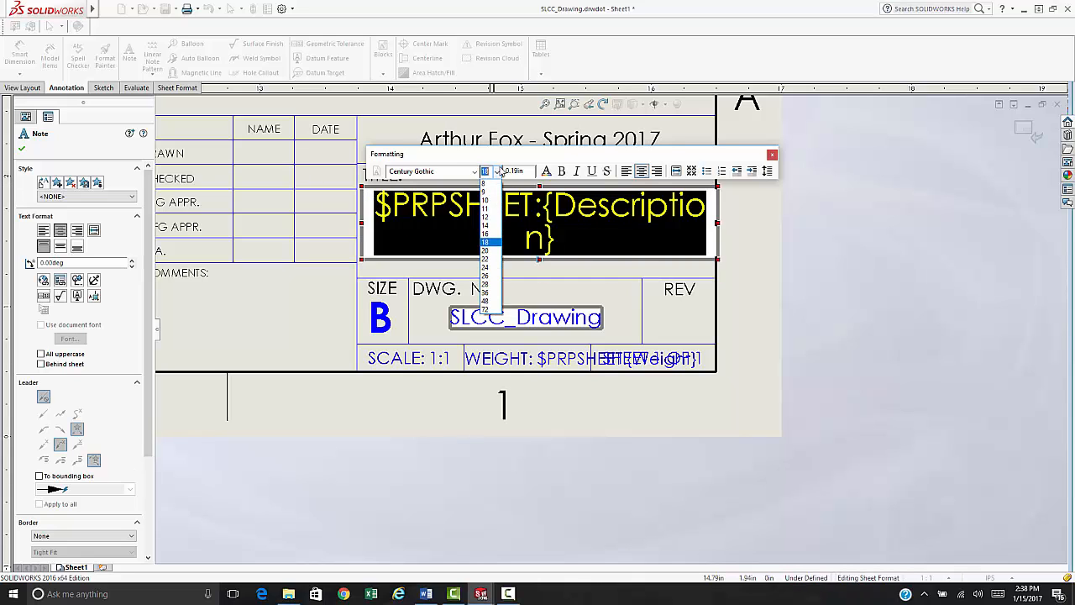
pyautogui.click(498, 226)
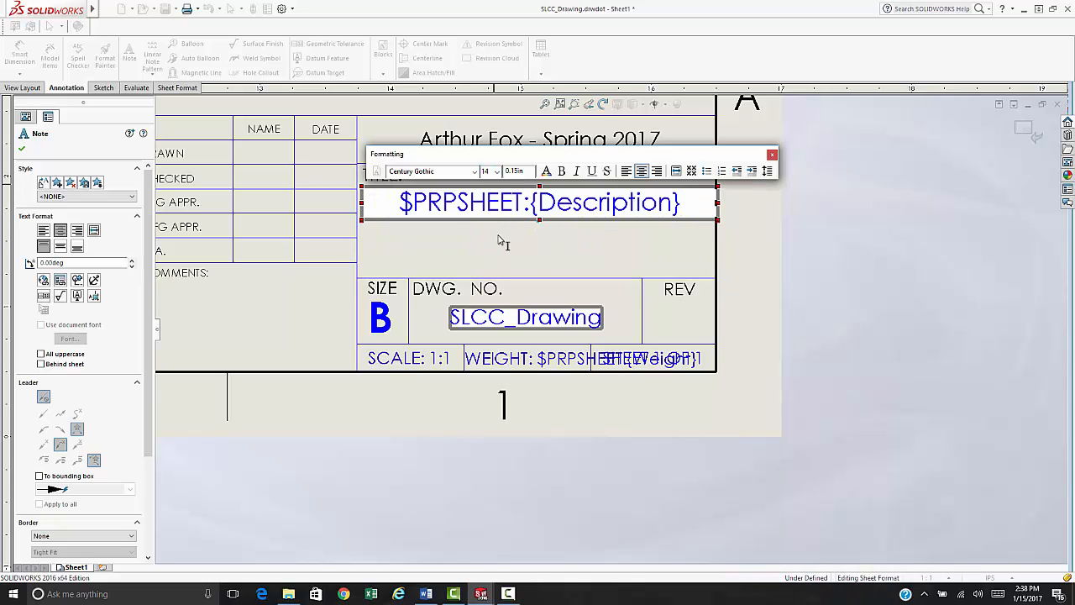
pyautogui.click(772, 155)
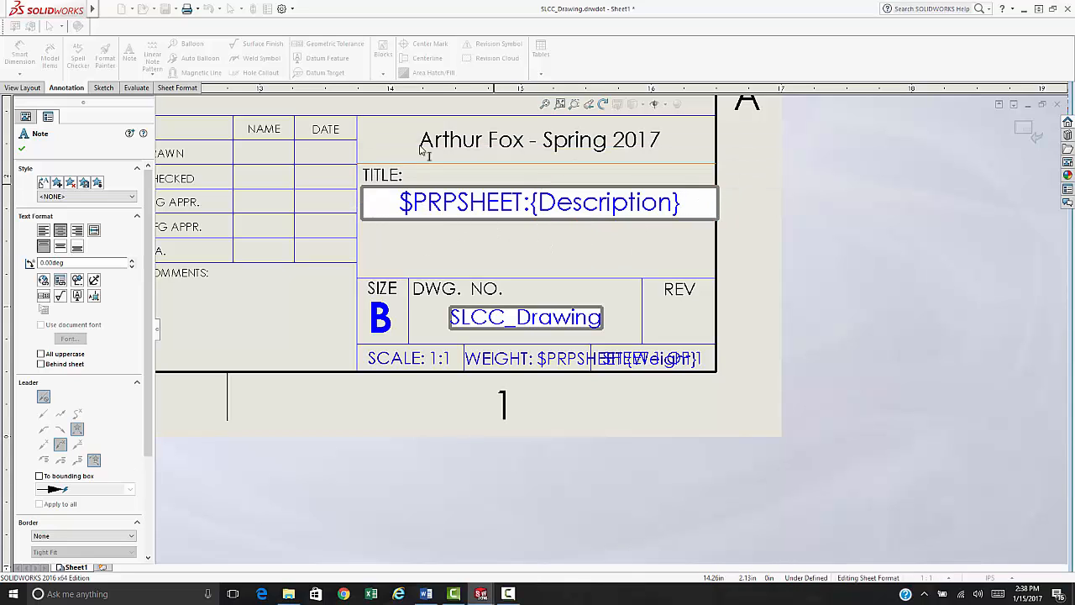
pyautogui.click(396, 166)
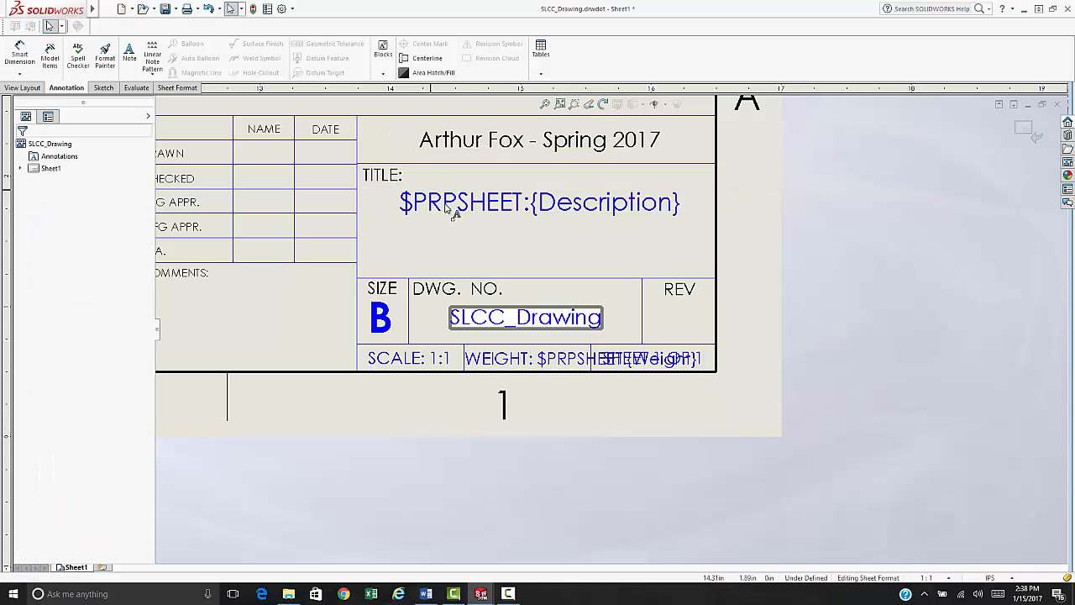
pyautogui.doubleClick(474, 204)
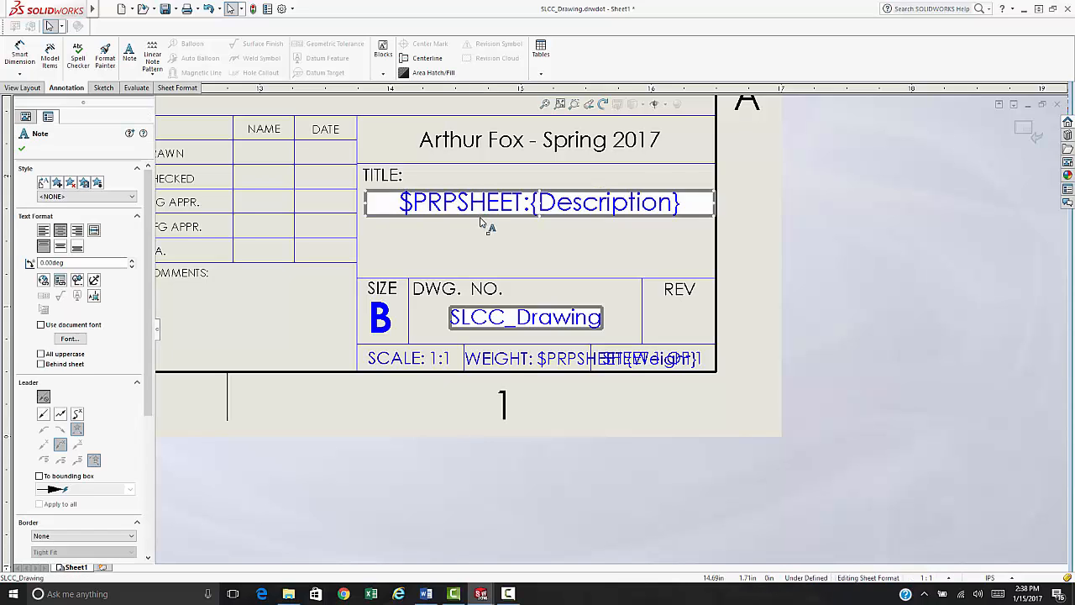
pyautogui.moveTo(479, 217); pyautogui.dragTo(478, 235)
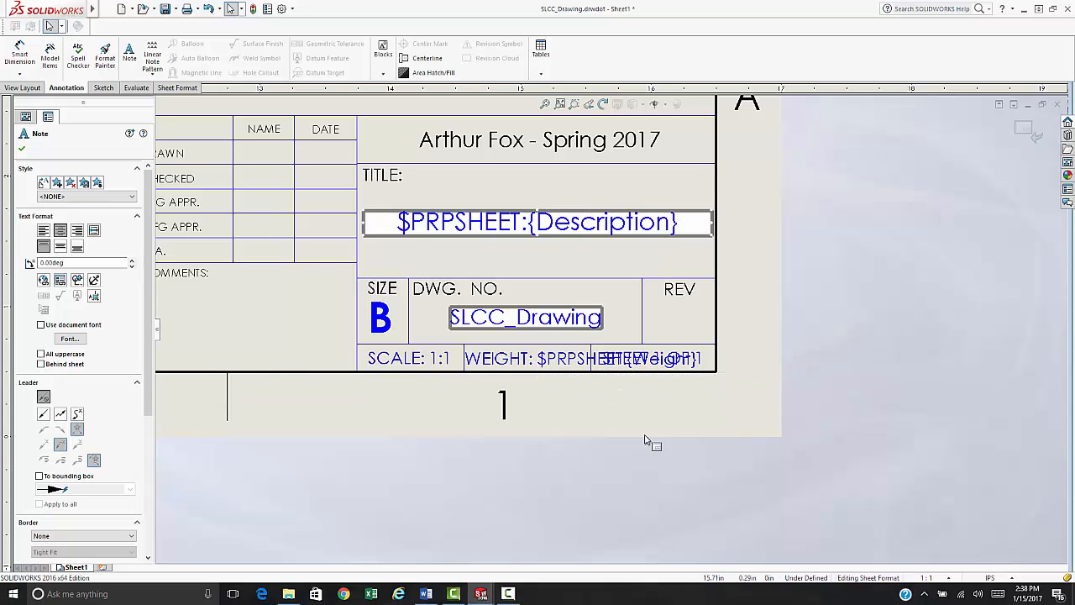
pyautogui.scroll(3, 605, 336)
# - Switch from the sheet format back to Sheet1 via Edit Sheet and fit the whole sheet in view
pyautogui.rightClick(458, 144)
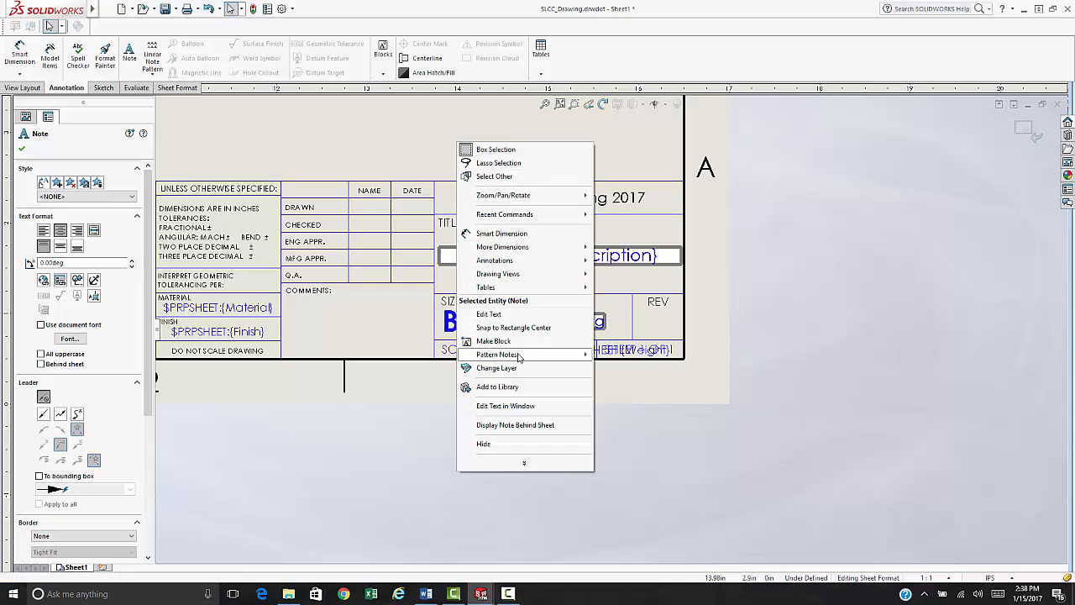
pyautogui.click(382, 139)
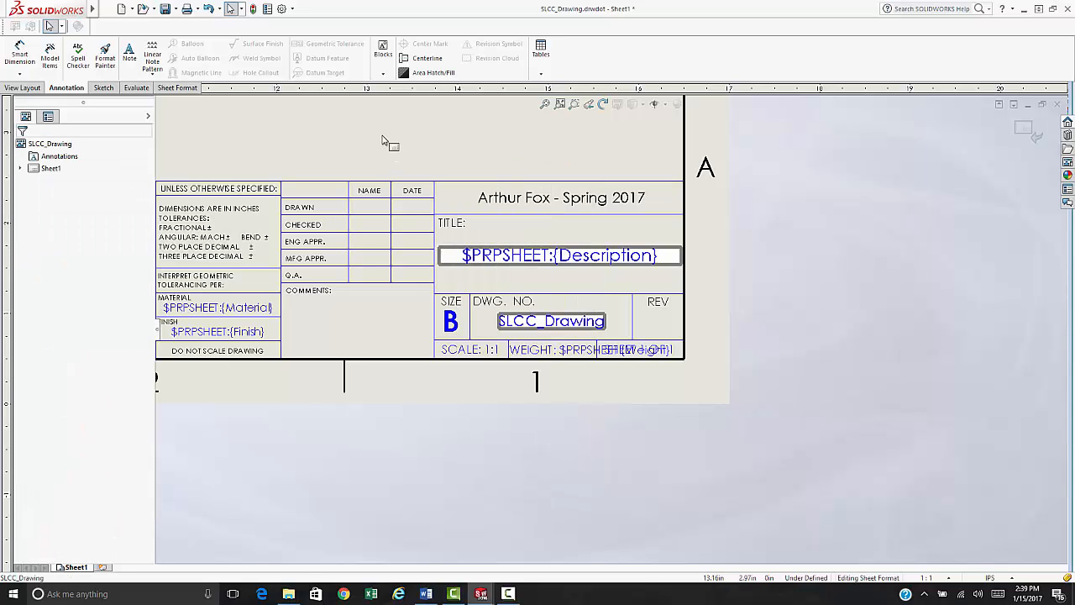
pyautogui.rightClick(390, 145)
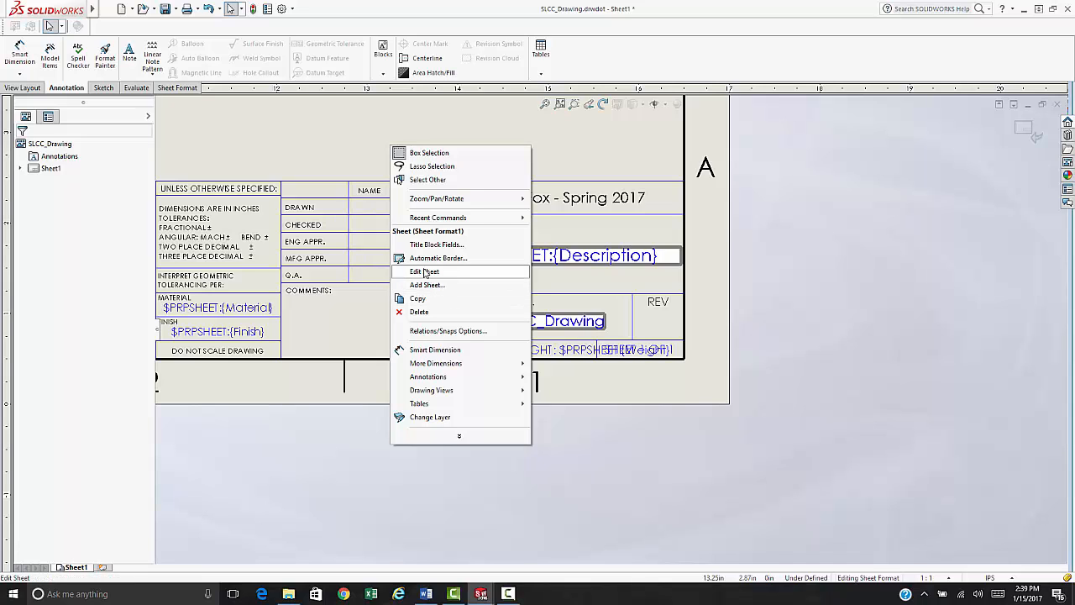
pyautogui.click(425, 272)
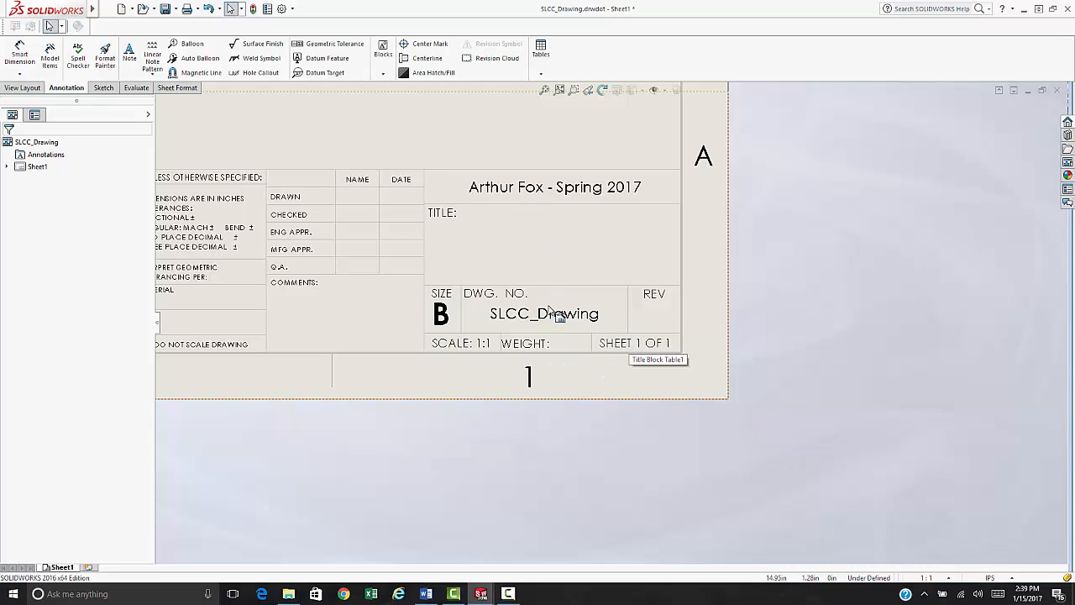
pyautogui.scroll(3, 614, 328)
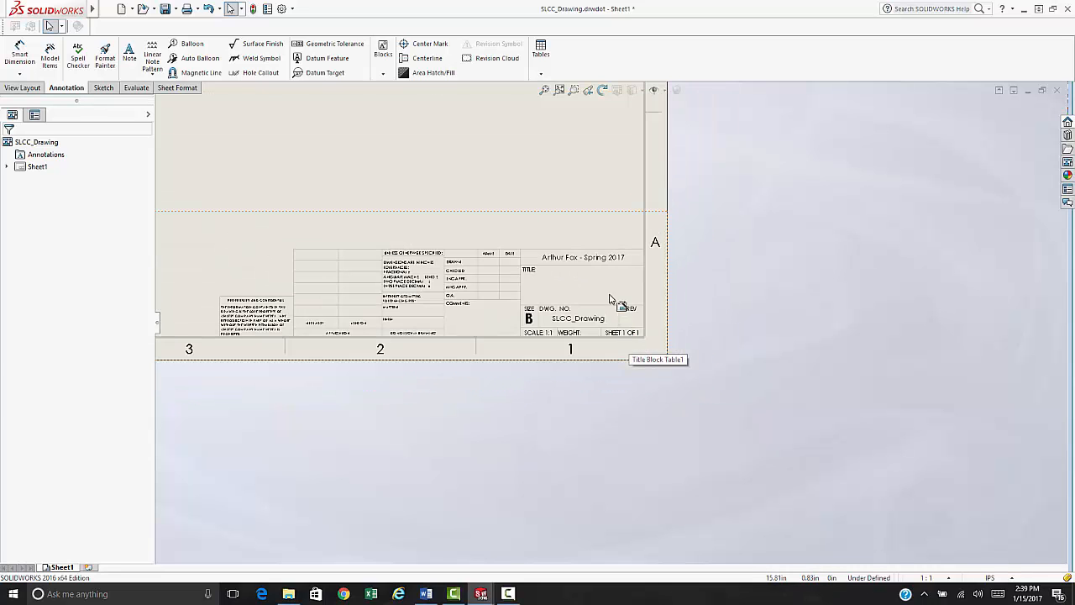
pyautogui.click(544, 90)
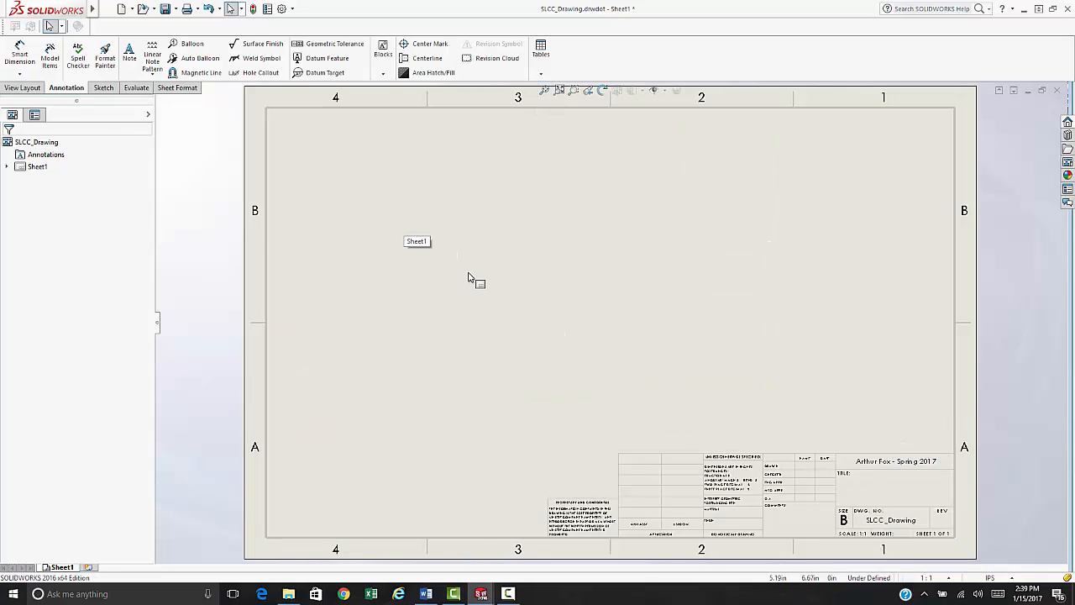
# - Save over the existing SLCC_Drawing.drwdot drawing template, confirming the replacement
pyautogui.click(175, 9)
pyautogui.click(189, 37)
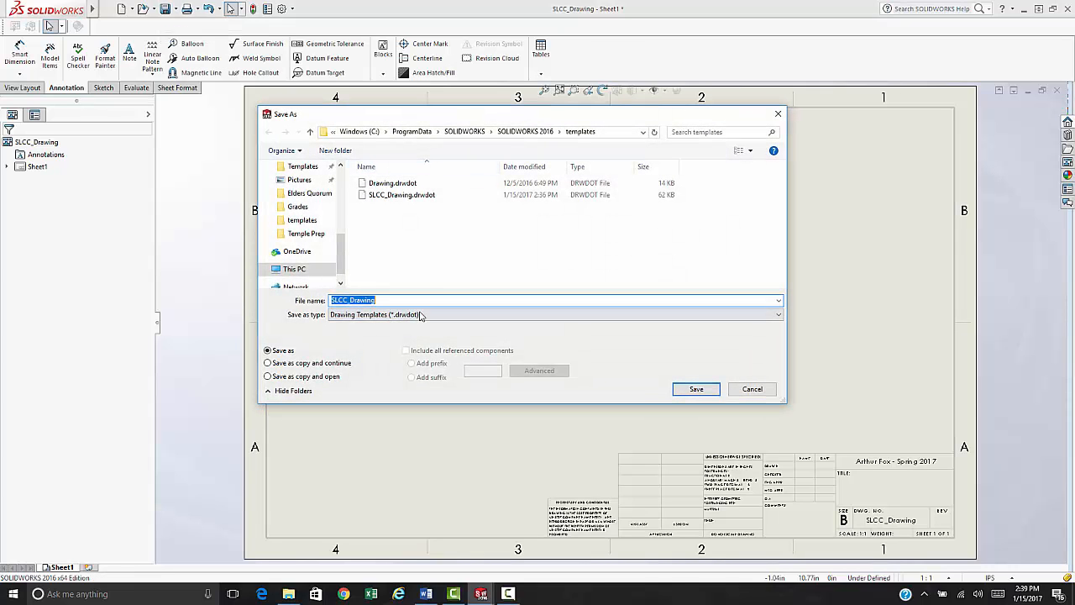
pyautogui.click(420, 315)
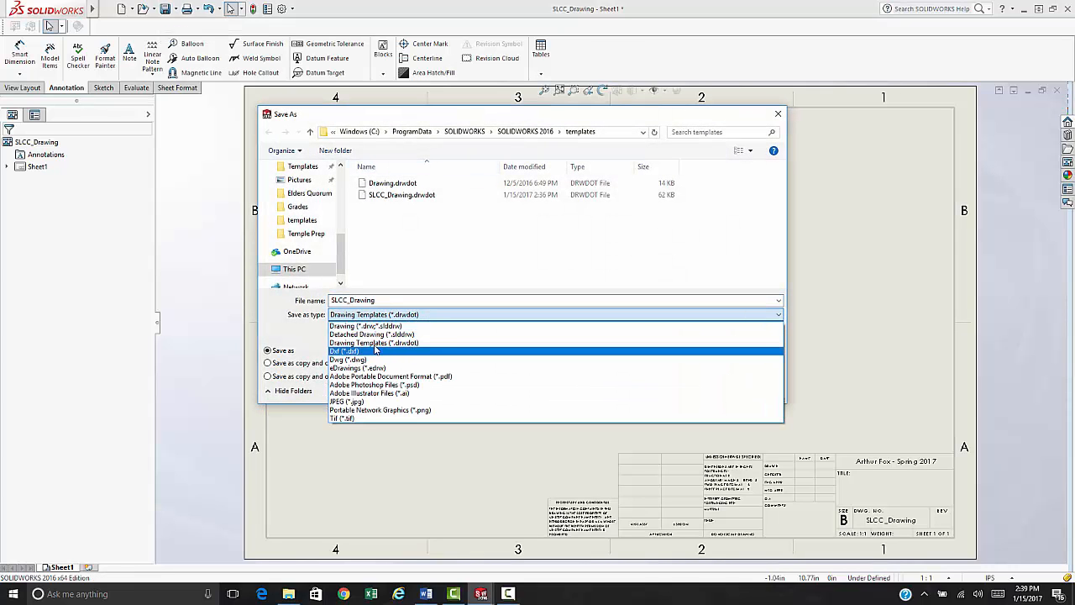
pyautogui.click(375, 343)
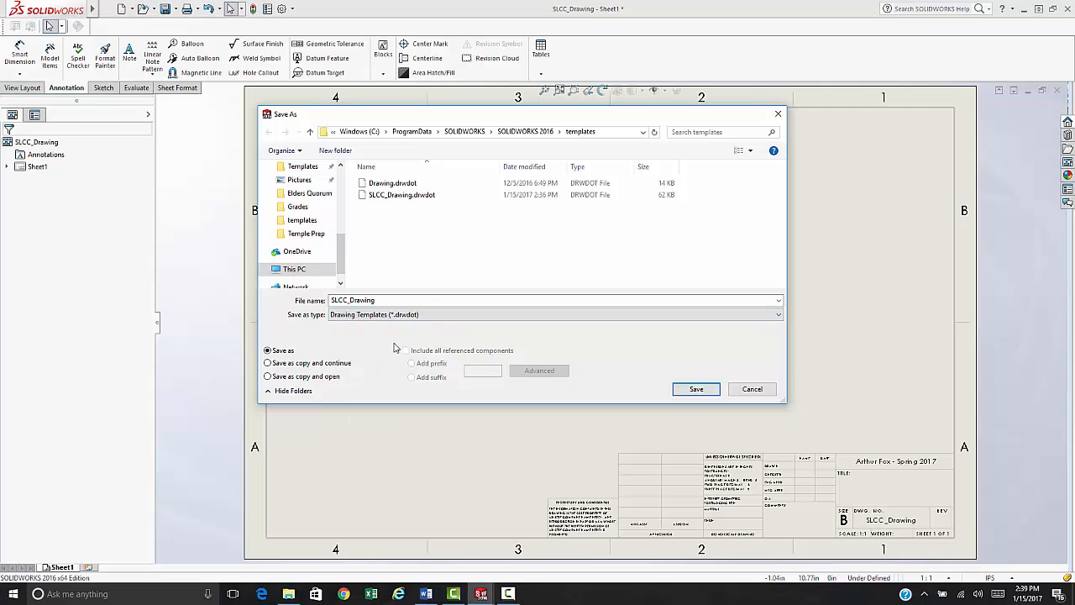
pyautogui.click(390, 197)
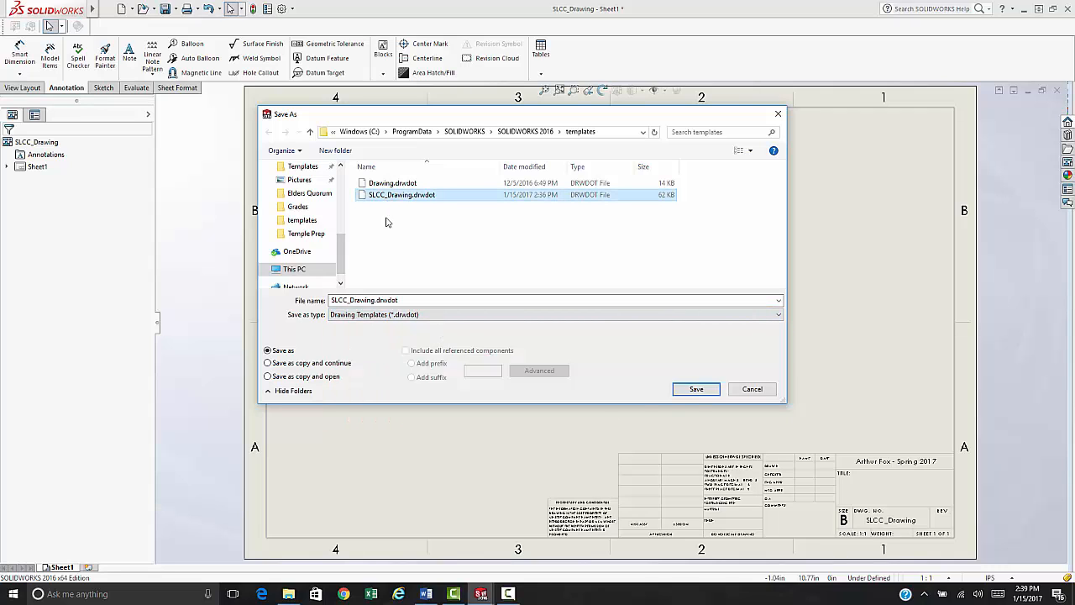
pyautogui.click(696, 390)
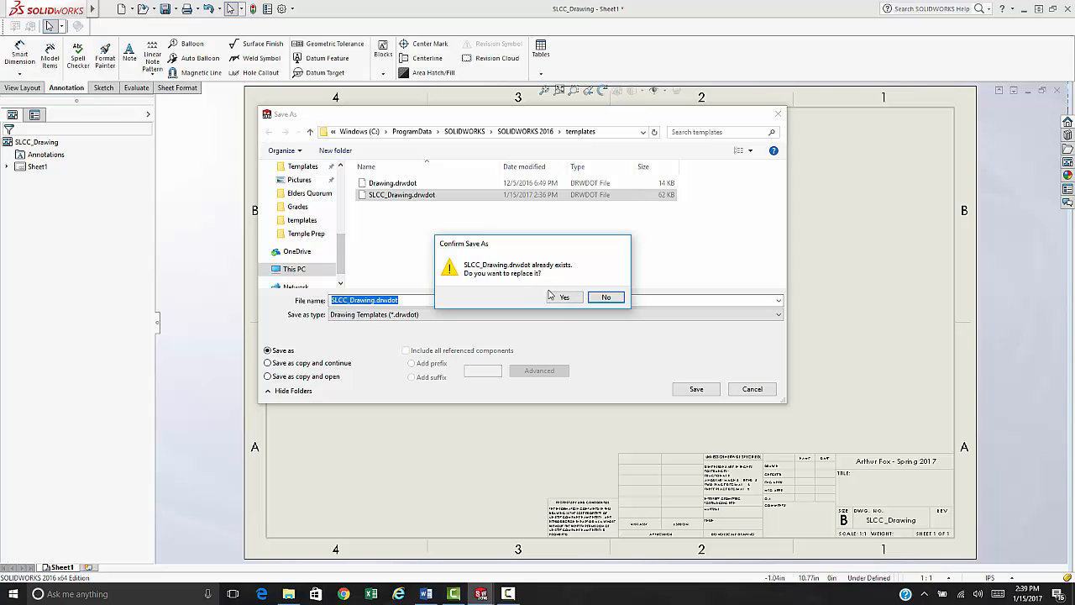
pyautogui.click(564, 299)
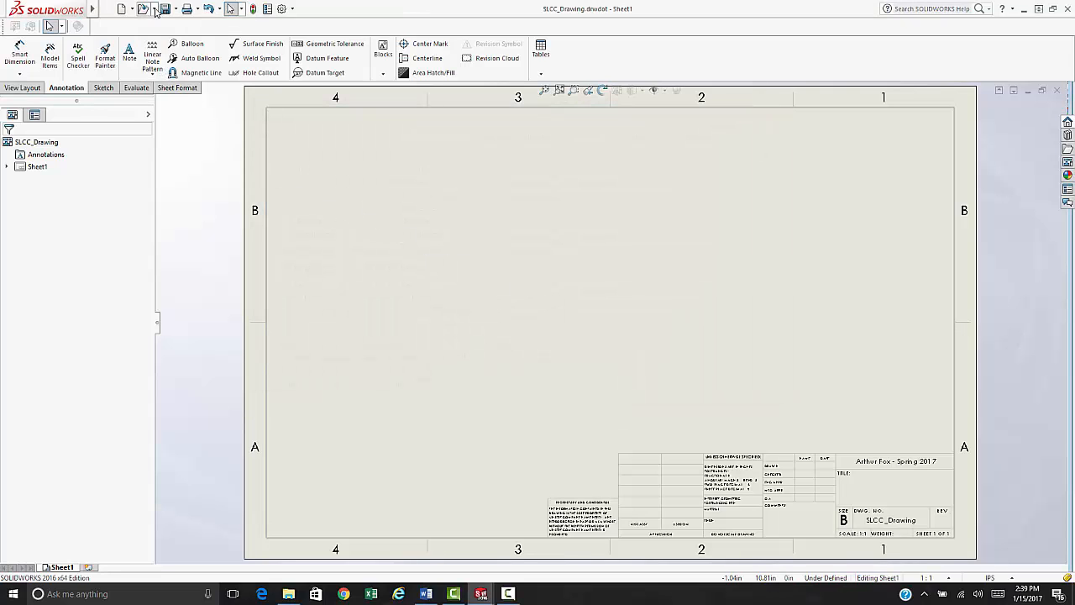
# - Open a save window from the File menu and cancel it without saving
pyautogui.click(108, 9)
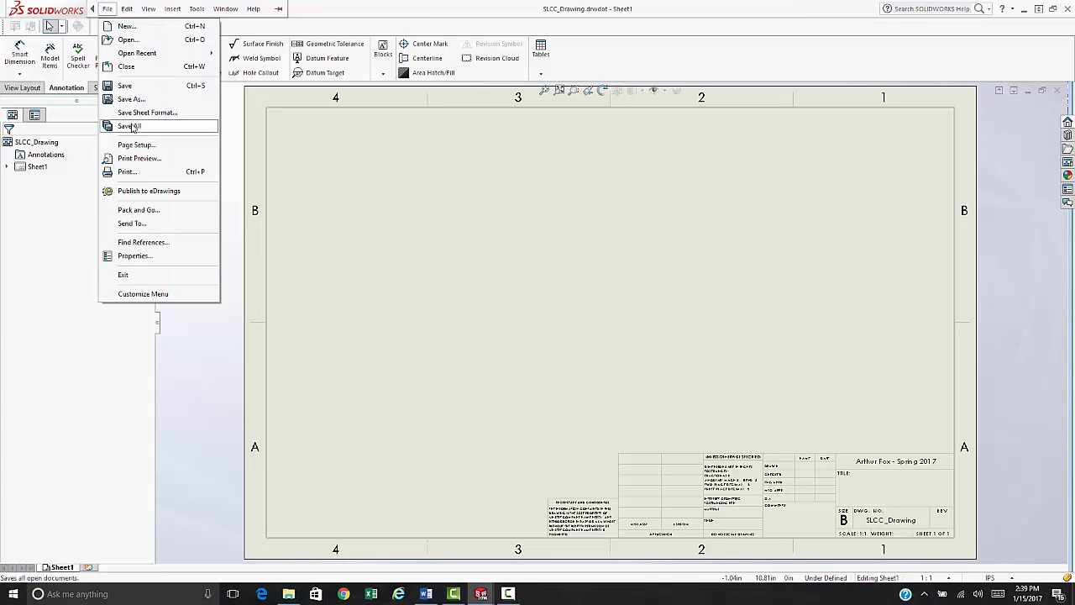
pyautogui.click(131, 99)
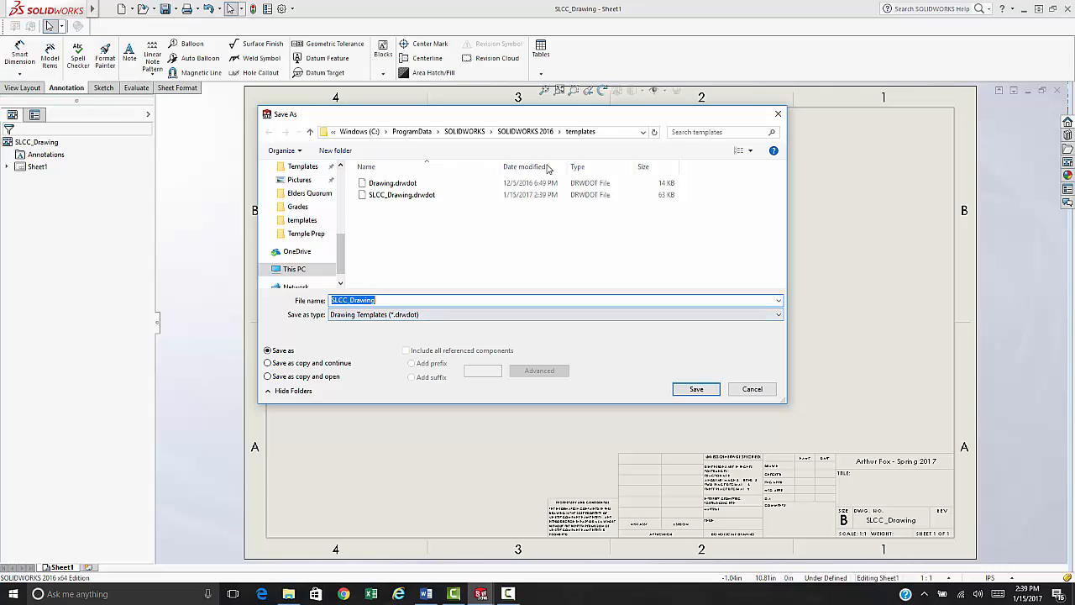
pyautogui.click(778, 113)
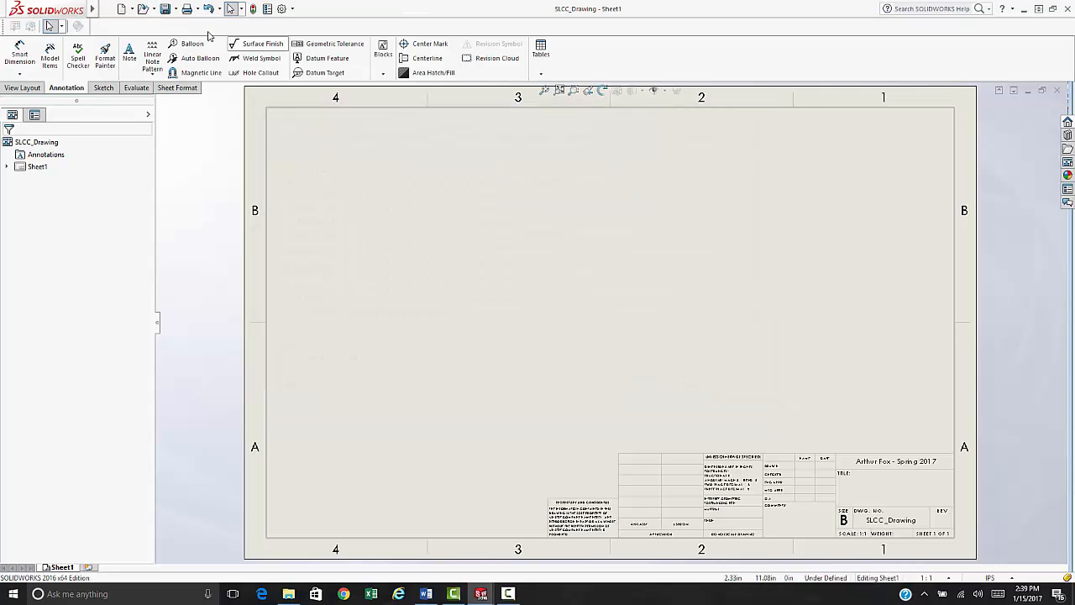
# - Save the current sheet format over SLCC_b - landscape.slddrt, confirming the replacement
pyautogui.click(108, 9)
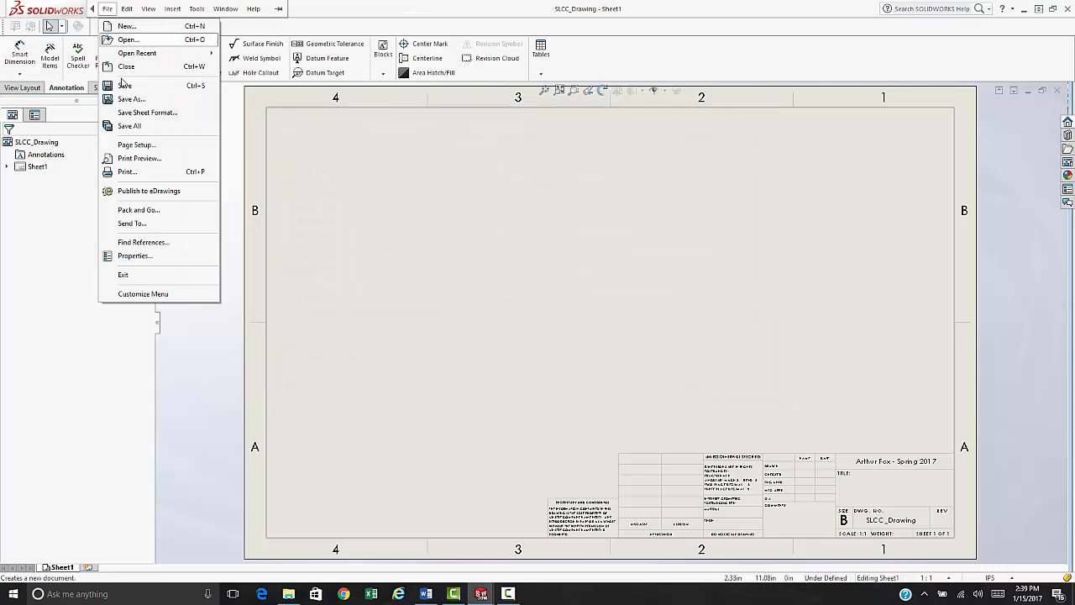
pyautogui.click(145, 116)
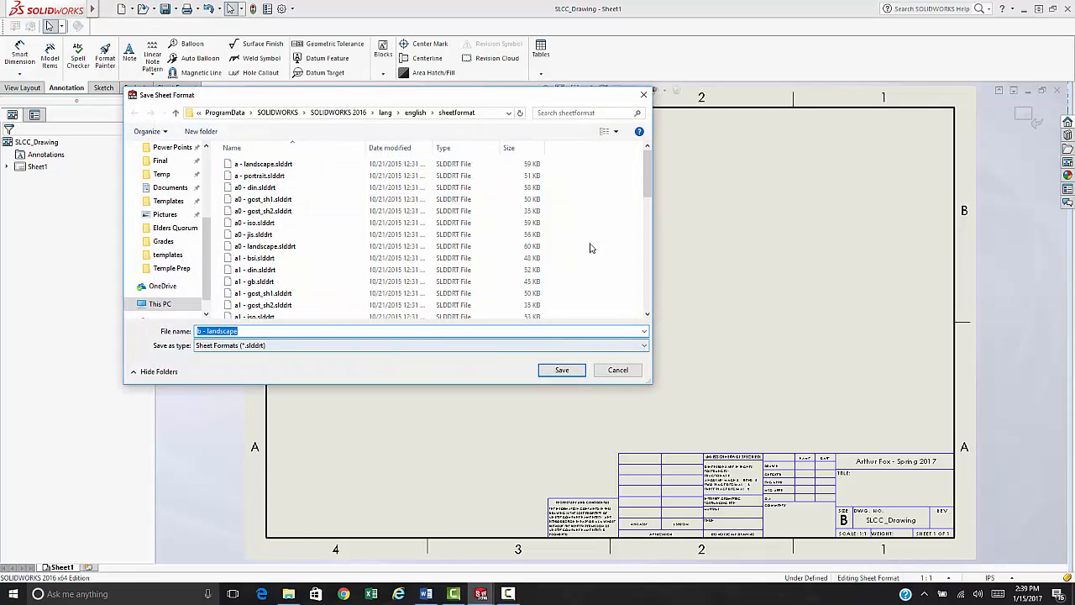
pyautogui.moveTo(643, 172); pyautogui.dragTo(644, 284)
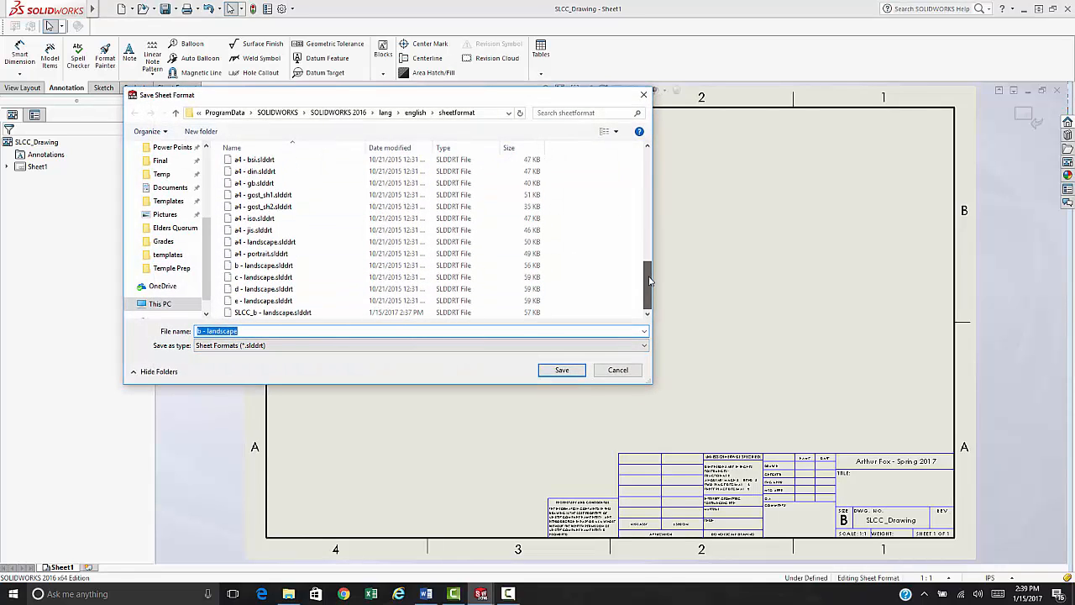
pyautogui.click(281, 312)
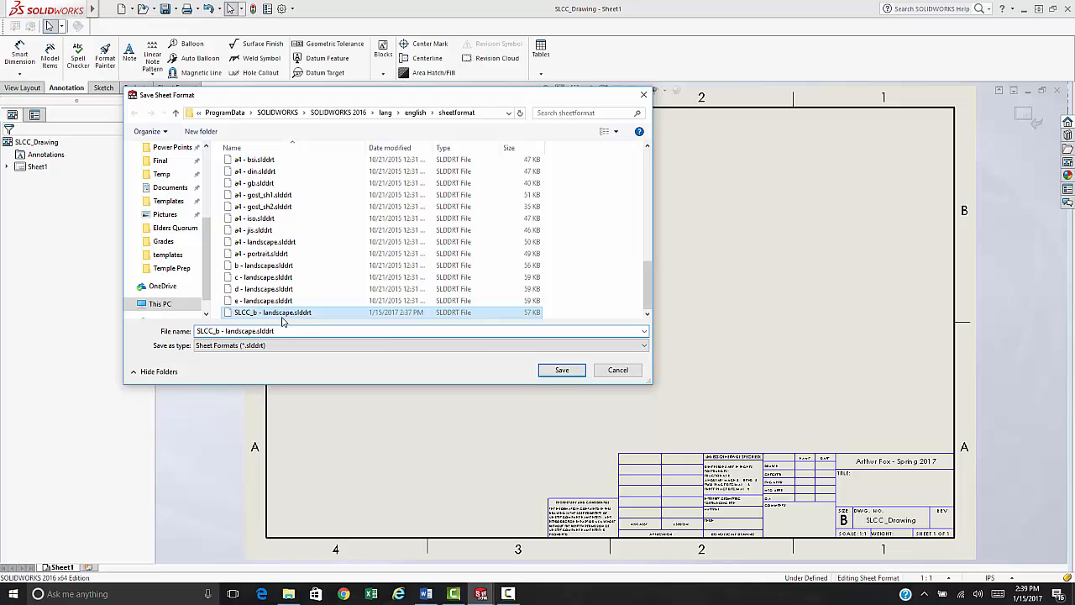
pyautogui.click(562, 370)
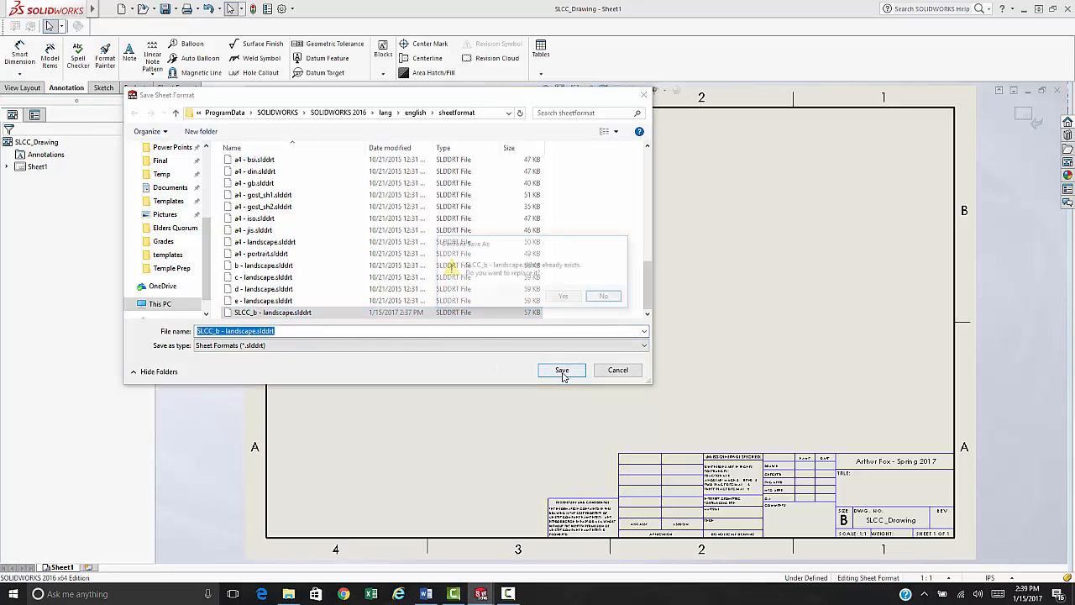
pyautogui.click(564, 298)
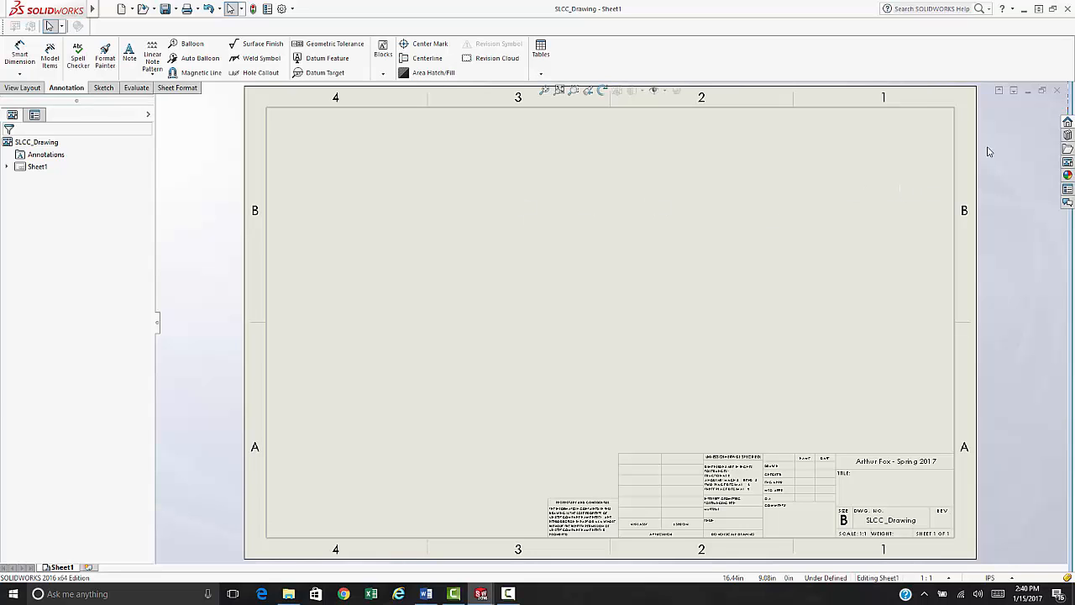
# - Close the open drawing and SLCC_Part documents
pyautogui.click(1059, 91)
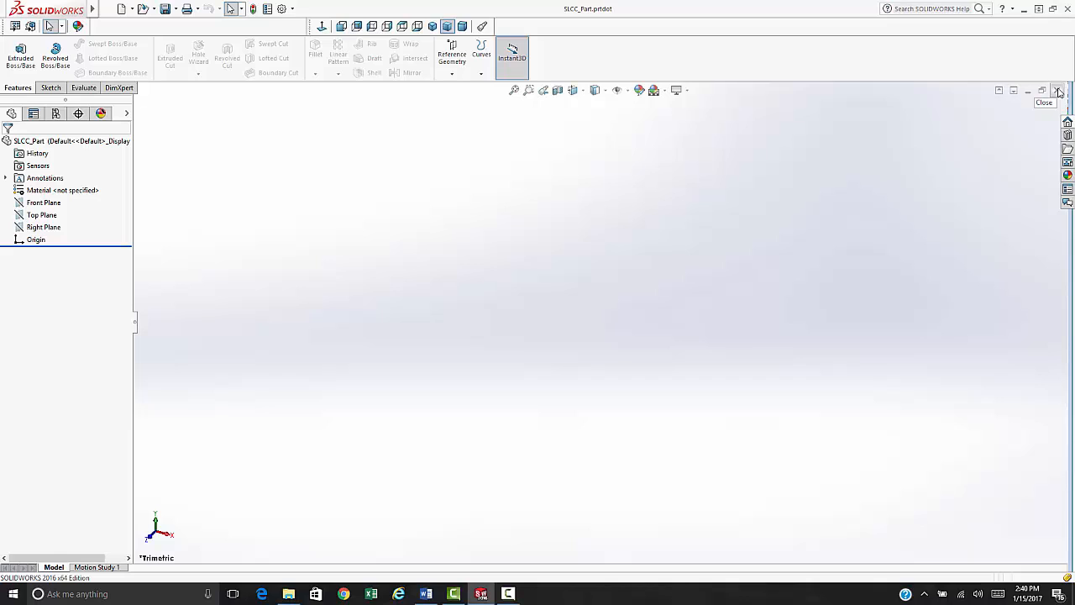
pyautogui.click(1058, 91)
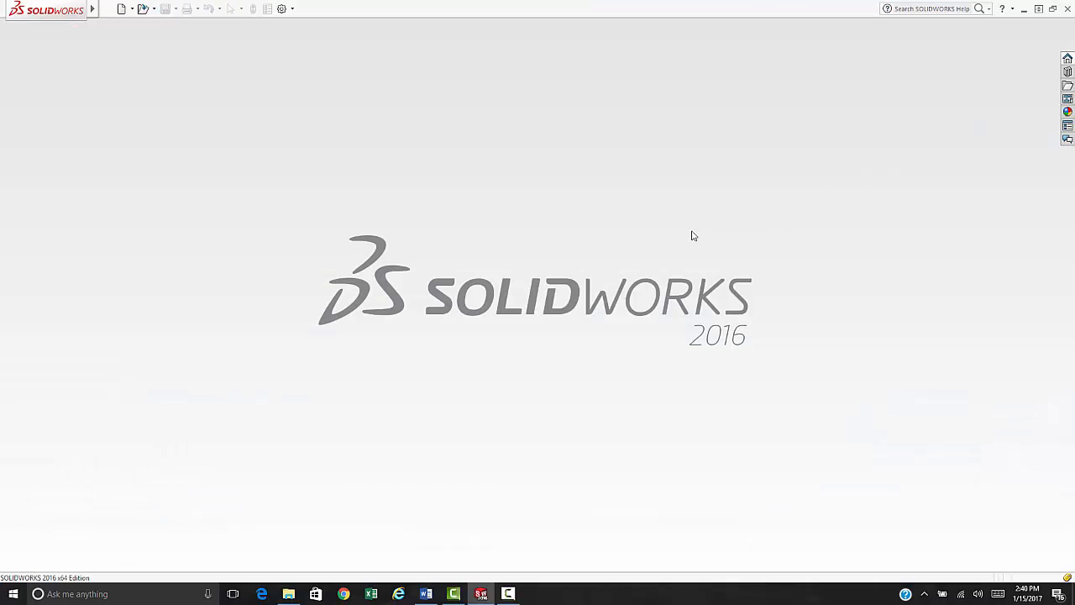
pyautogui.click(108, 8)
pyautogui.click(340, 153)
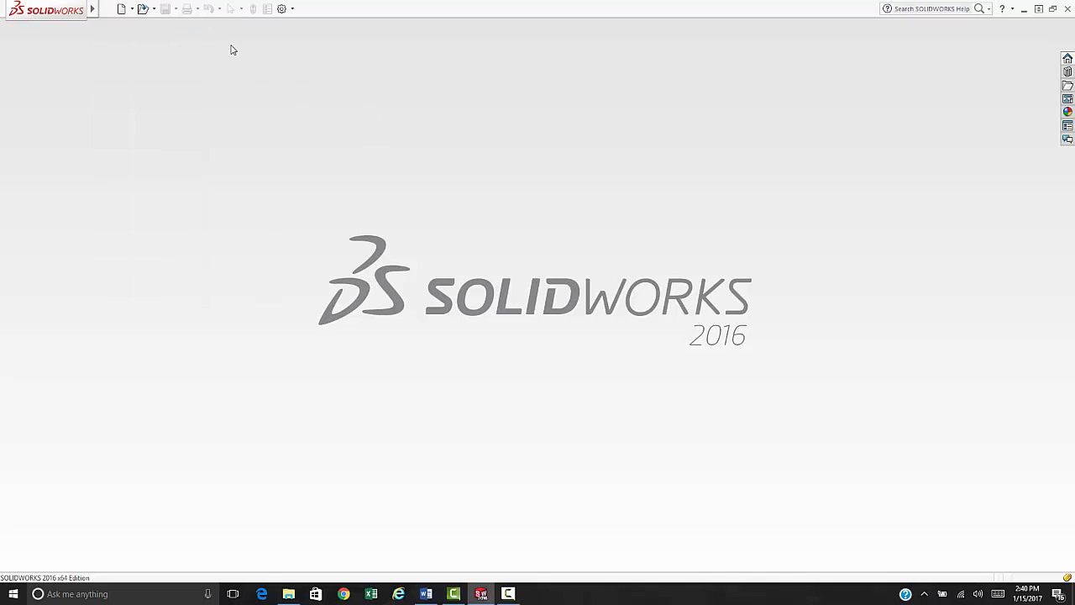
# - Set the default Parts template to SLCC_Part in the Default Templates options
pyautogui.click(282, 8)
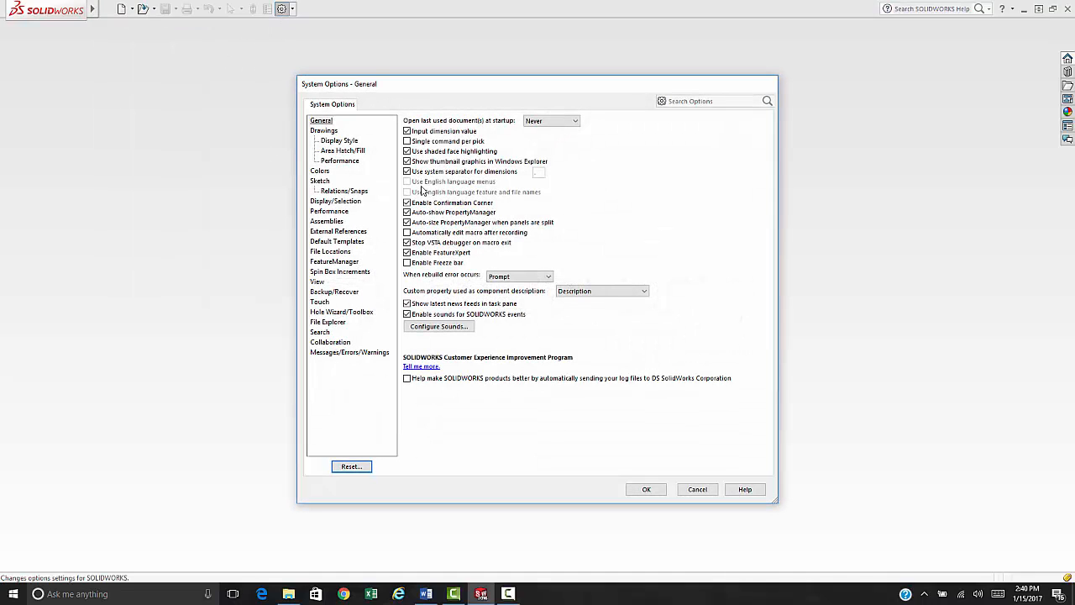
pyautogui.click(337, 242)
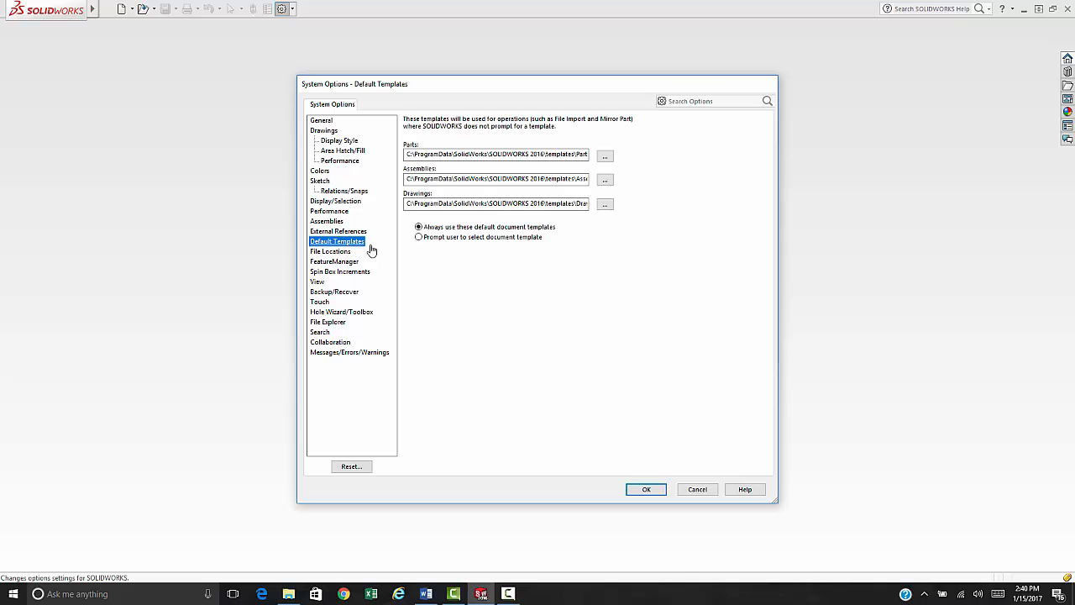
pyautogui.click(605, 157)
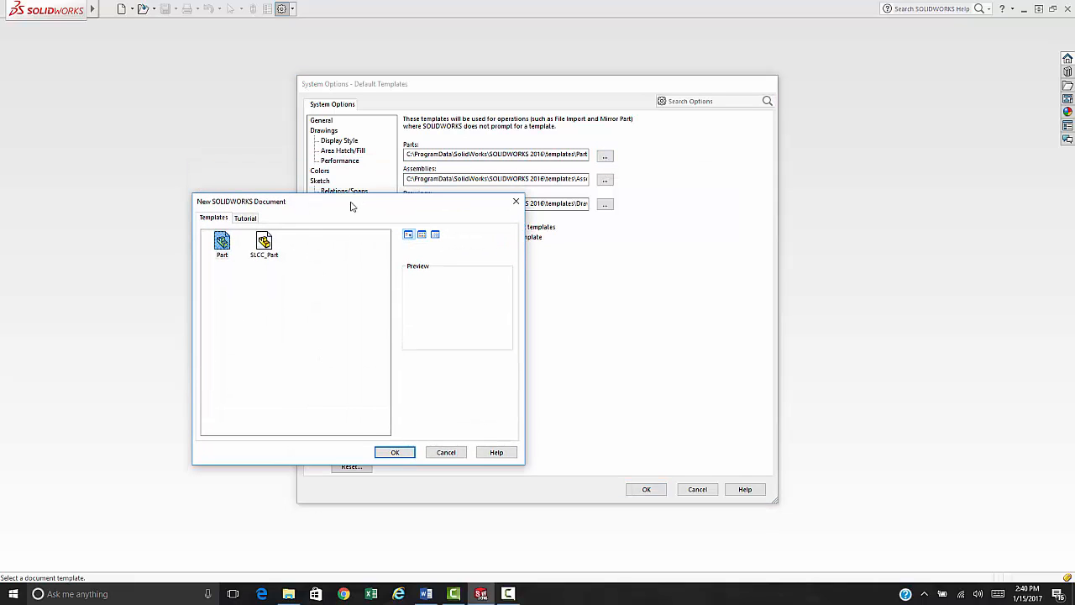
pyautogui.click(263, 248)
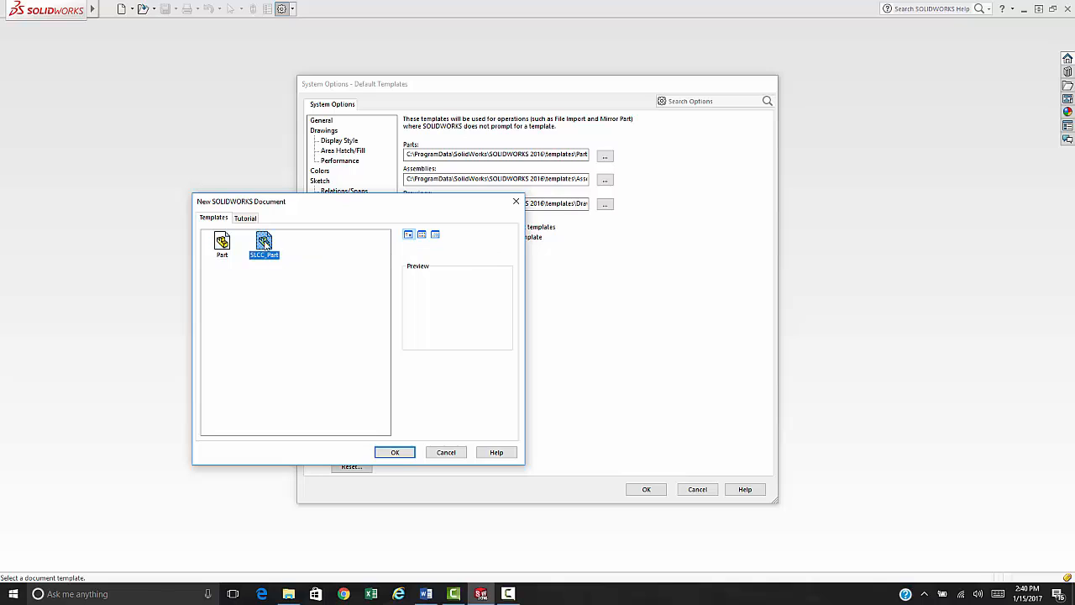
pyautogui.click(395, 454)
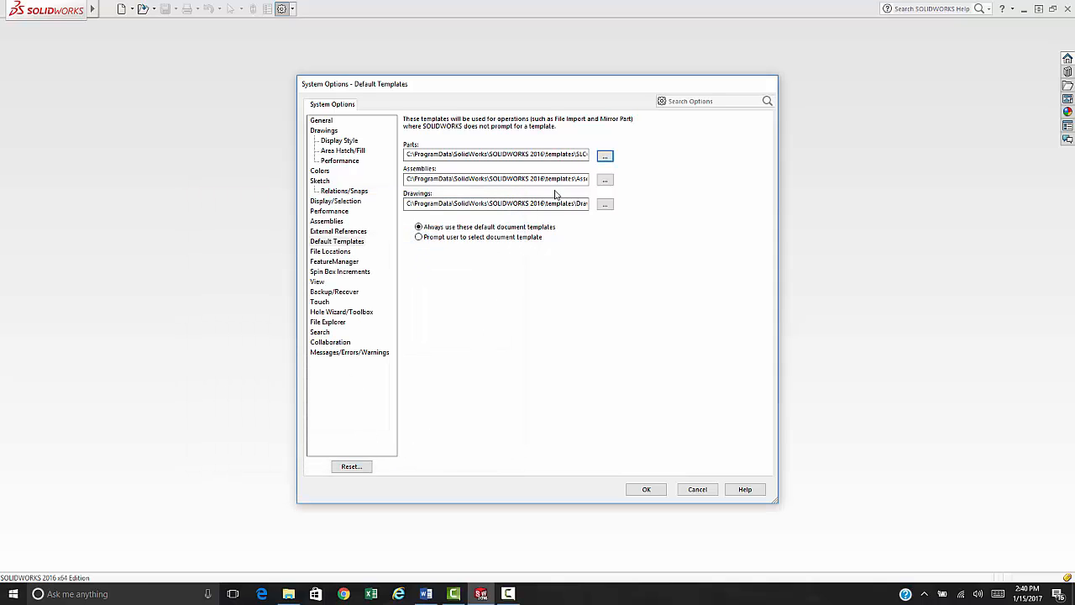
pyautogui.click(551, 154)
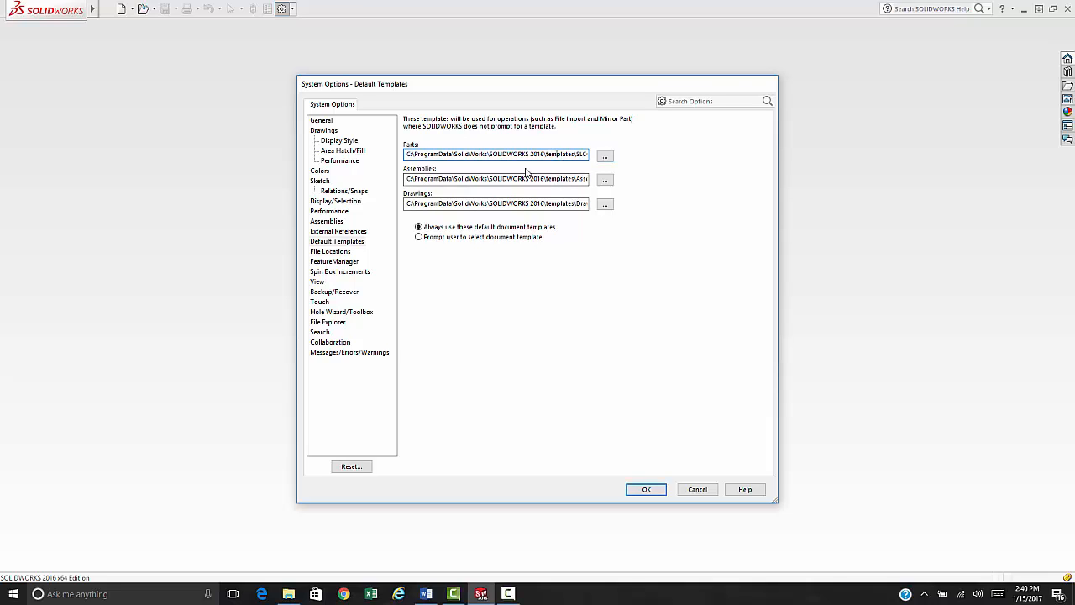
pyautogui.press('End')
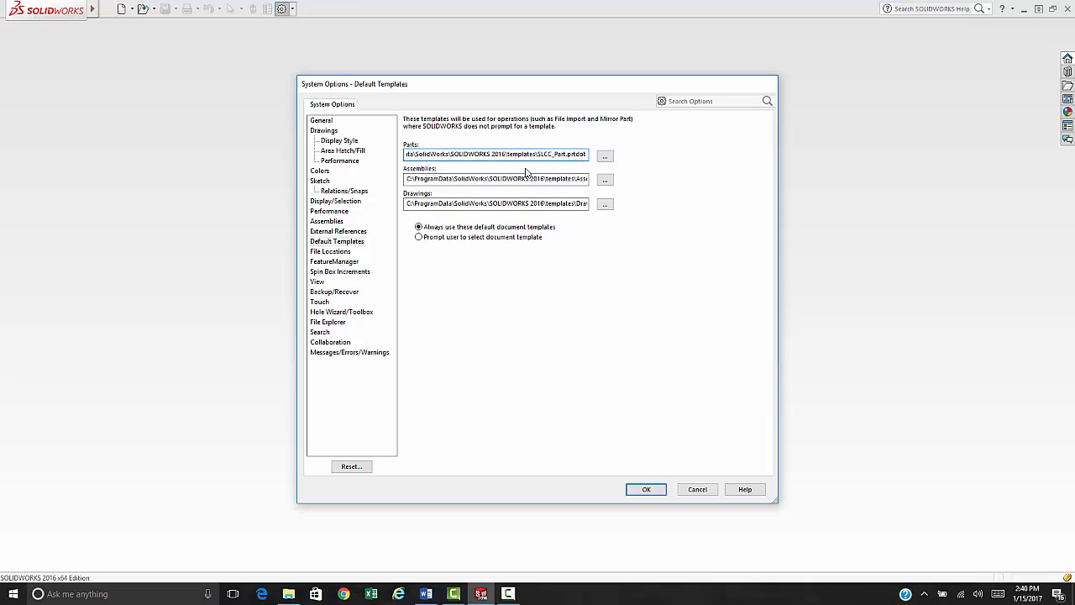
# - Set the default Drawings template to SLCC_Drawing and apply the options
pyautogui.click(602, 207)
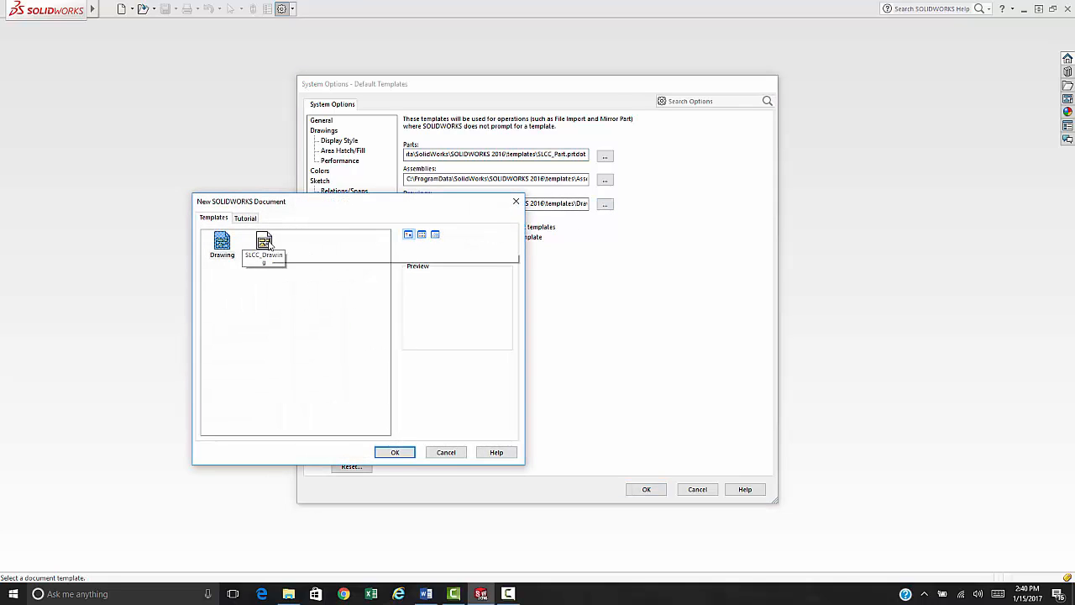
pyautogui.click(266, 243)
pyautogui.click(395, 452)
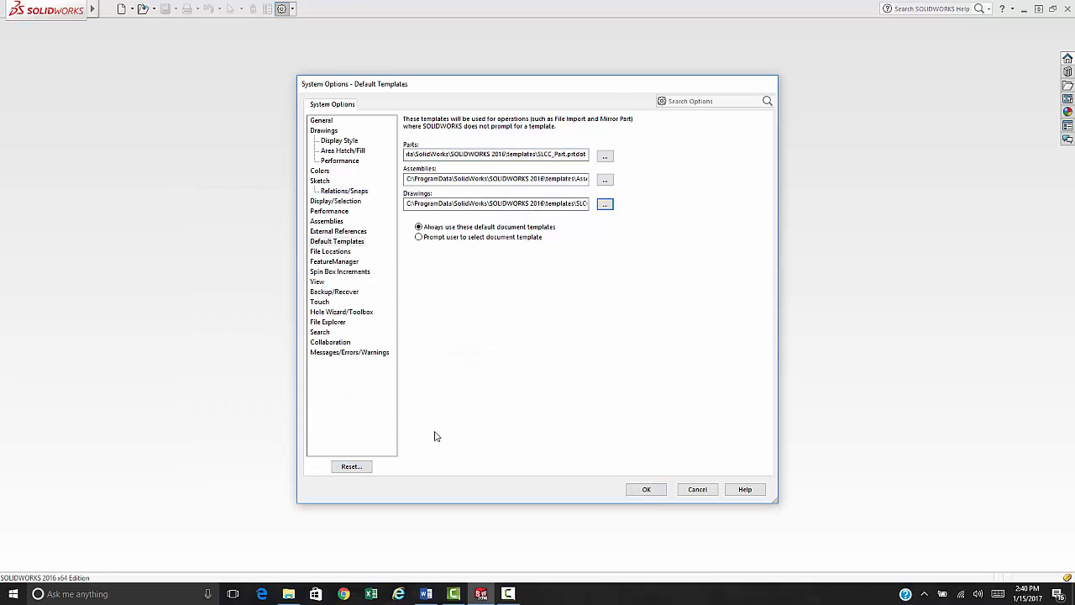
pyautogui.click(579, 206)
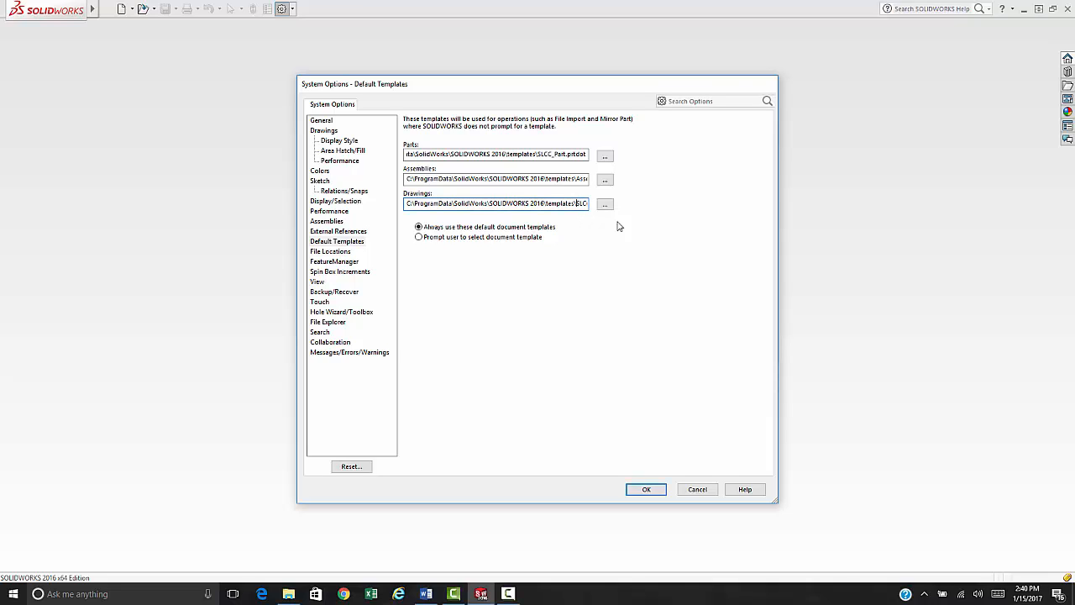
pyautogui.press('Right')
pyautogui.press('Right')
pyautogui.press('Right')
pyautogui.press('Right')
pyautogui.press('Right')
pyautogui.press('Right')
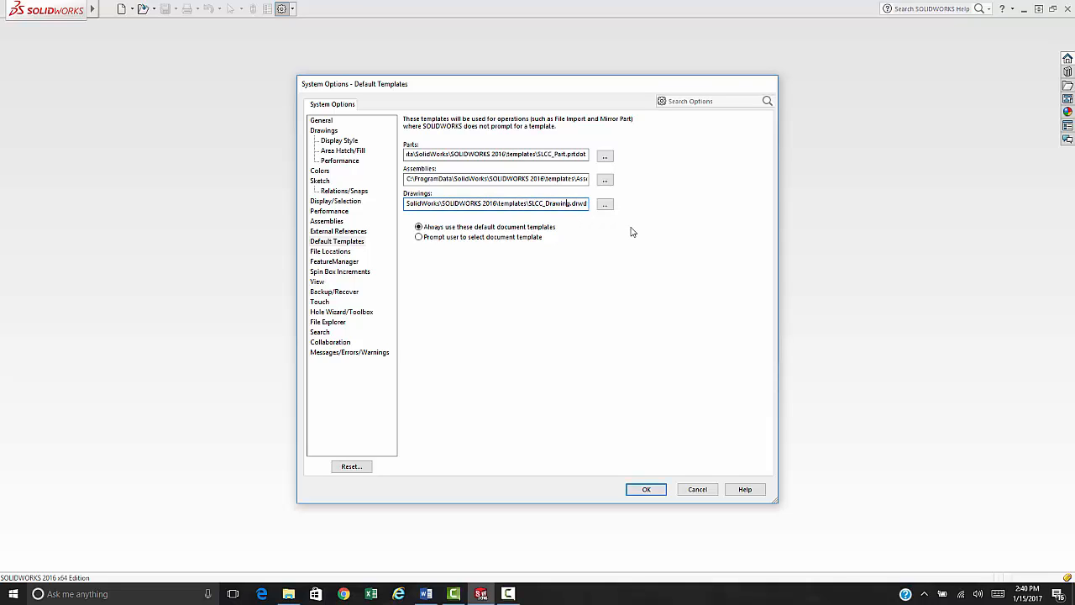
pyautogui.click(646, 489)
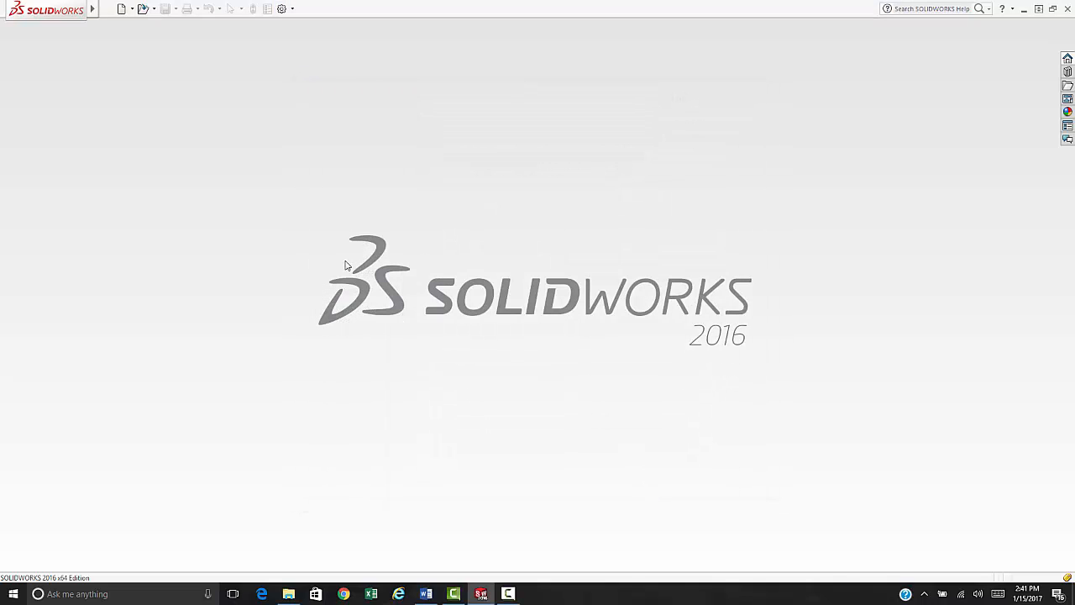
# - Create a new part from the default template and view its custom properties without changes
pyautogui.click(121, 10)
pyautogui.click(70, 124)
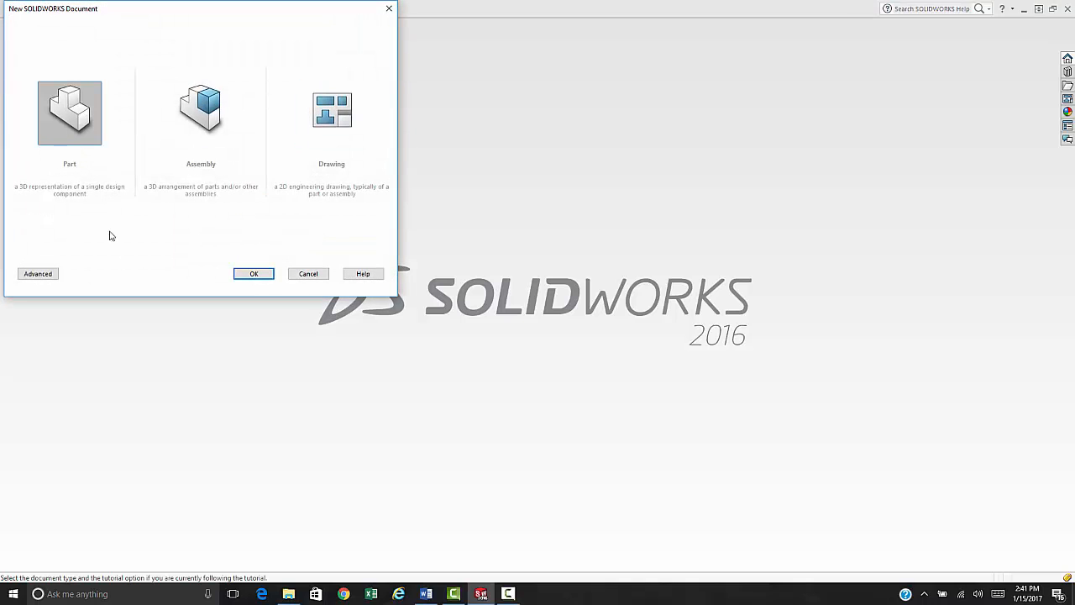
pyautogui.click(253, 275)
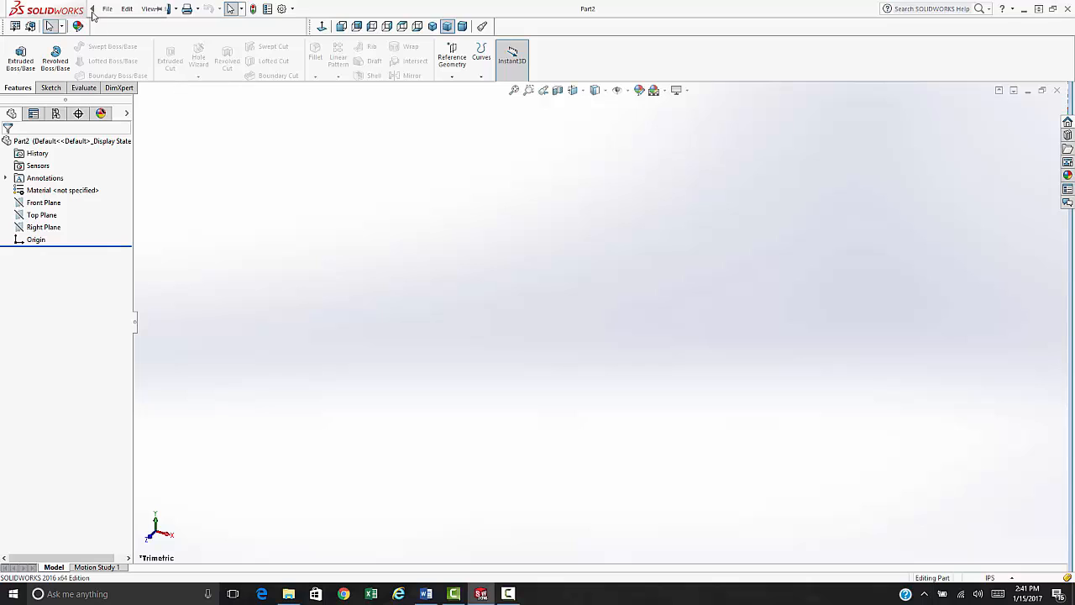
pyautogui.click(106, 10)
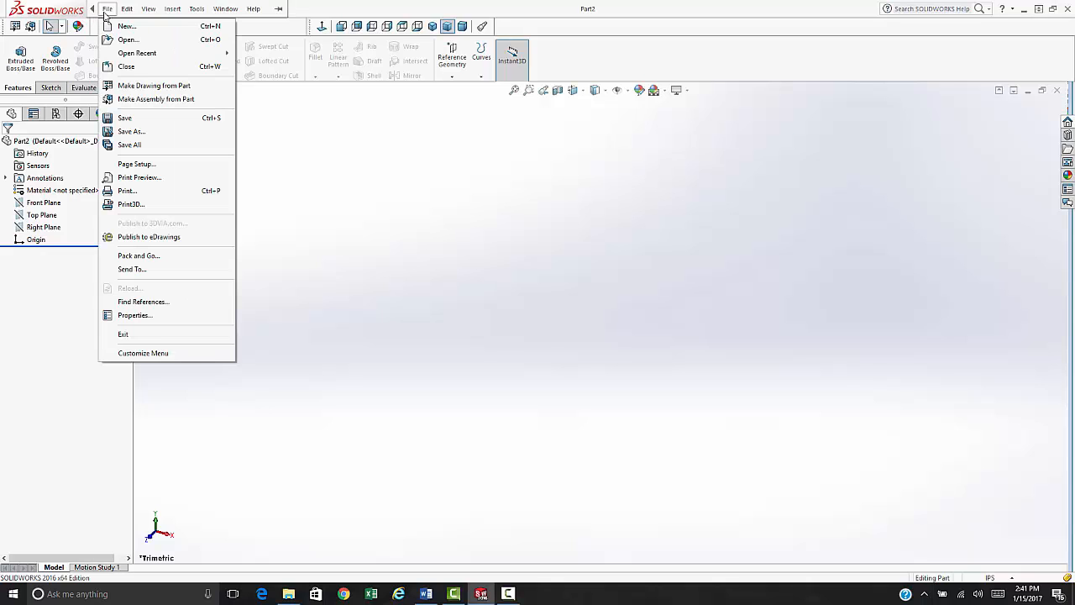
pyautogui.click(163, 316)
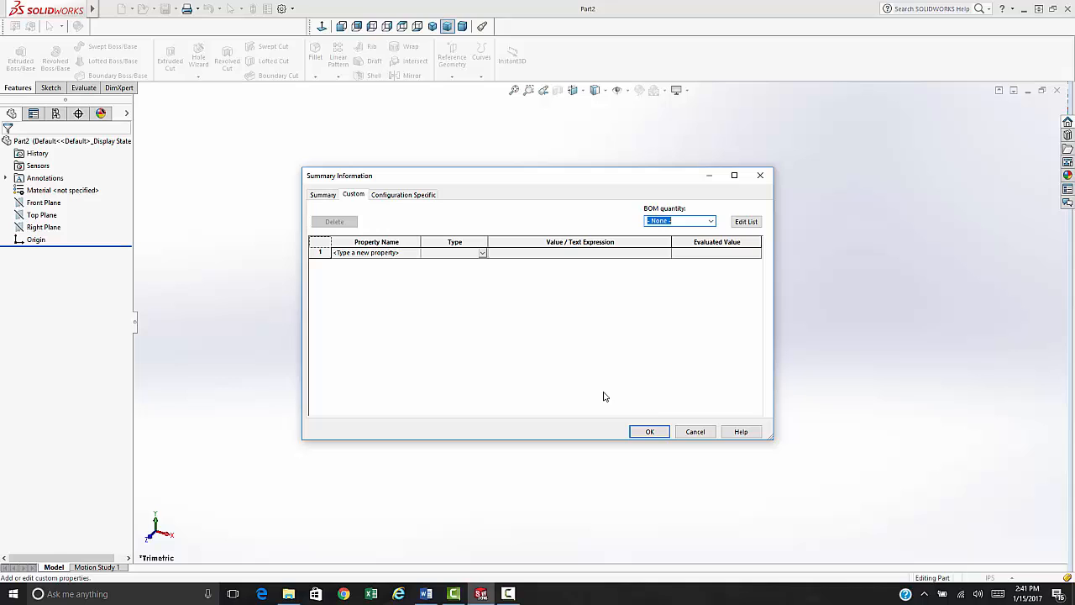
pyautogui.click(694, 432)
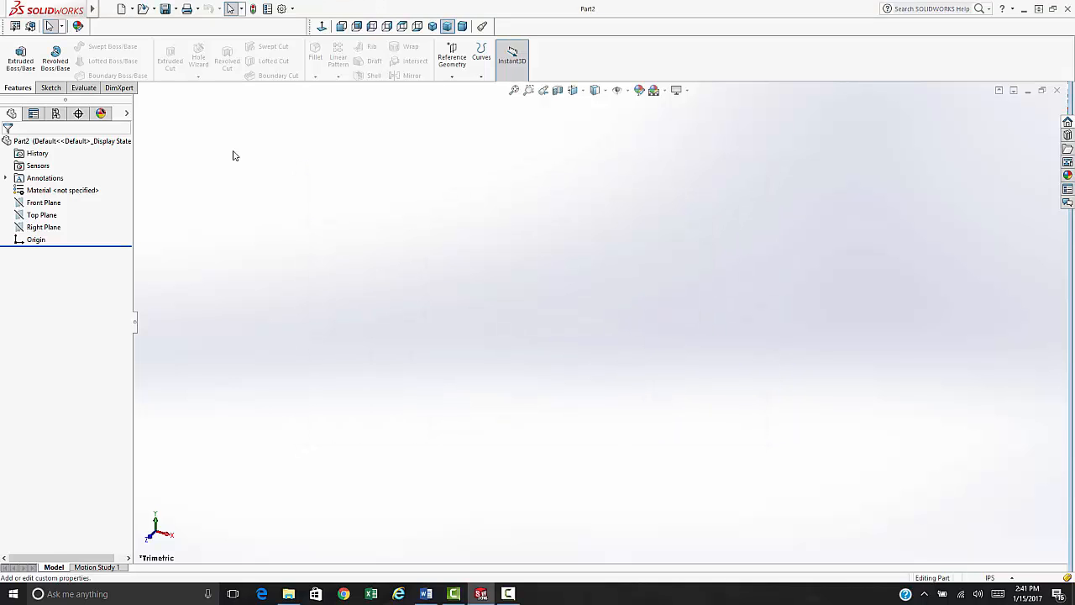
pyautogui.click(106, 8)
pyautogui.click(282, 183)
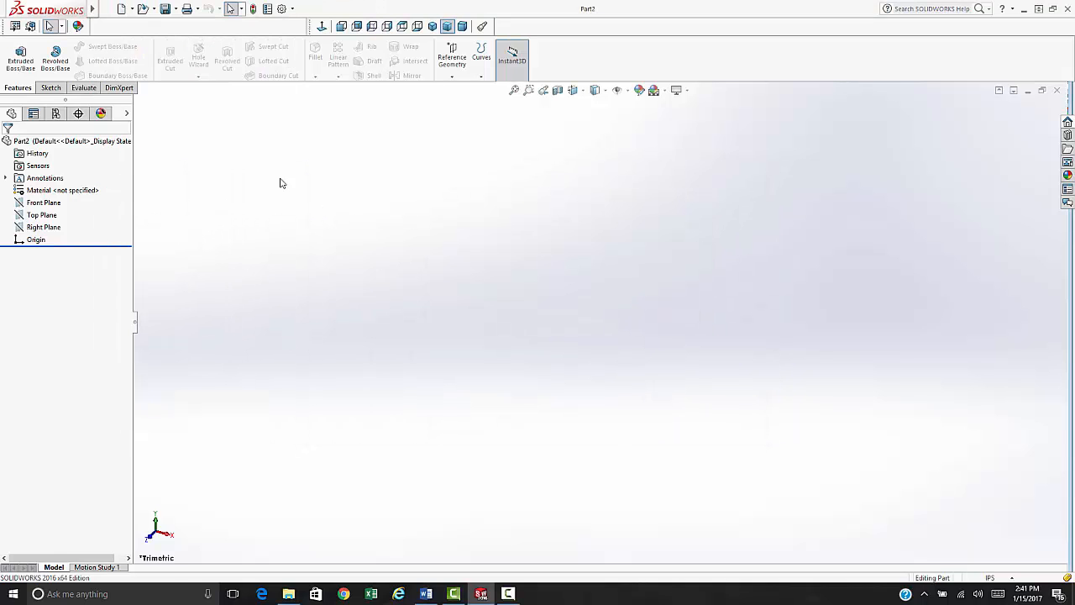
# - Create Part3 from the SLCC_Part template in the Advanced template view
pyautogui.click(121, 9)
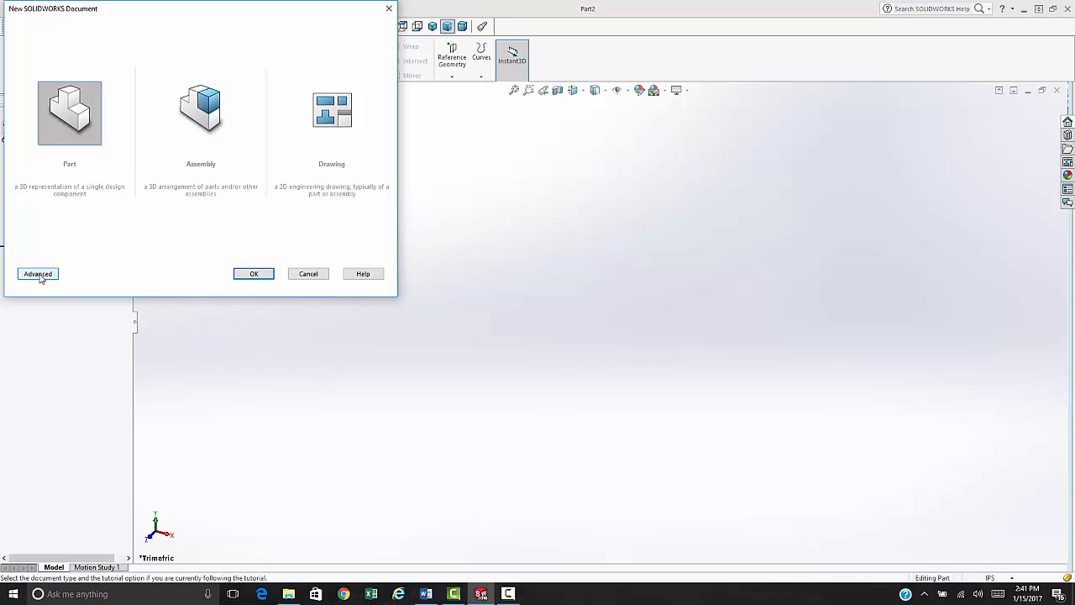
pyautogui.click(38, 274)
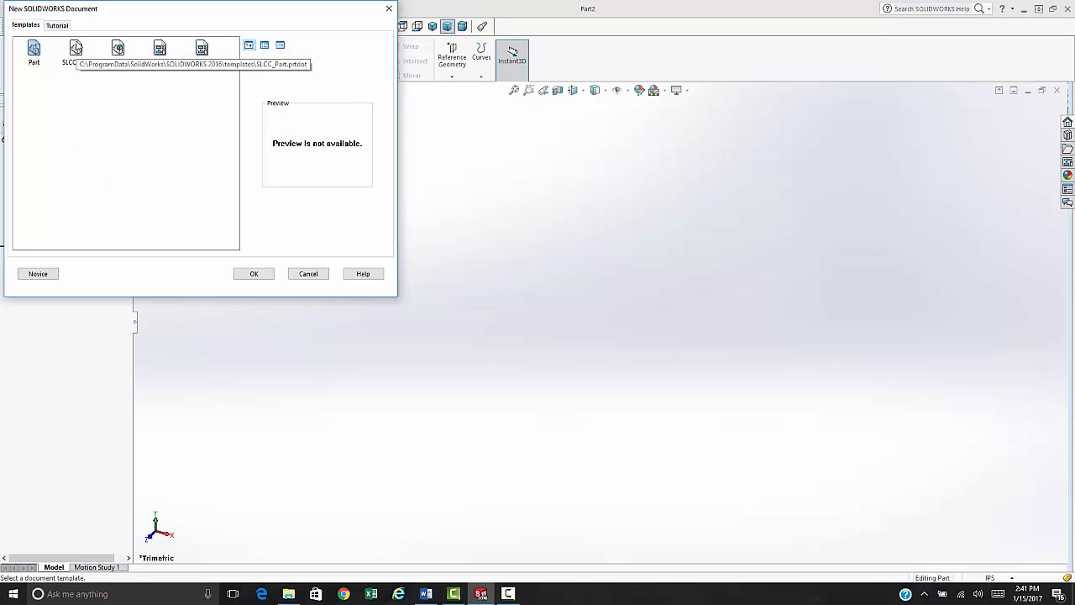
pyautogui.doubleClick(76, 48)
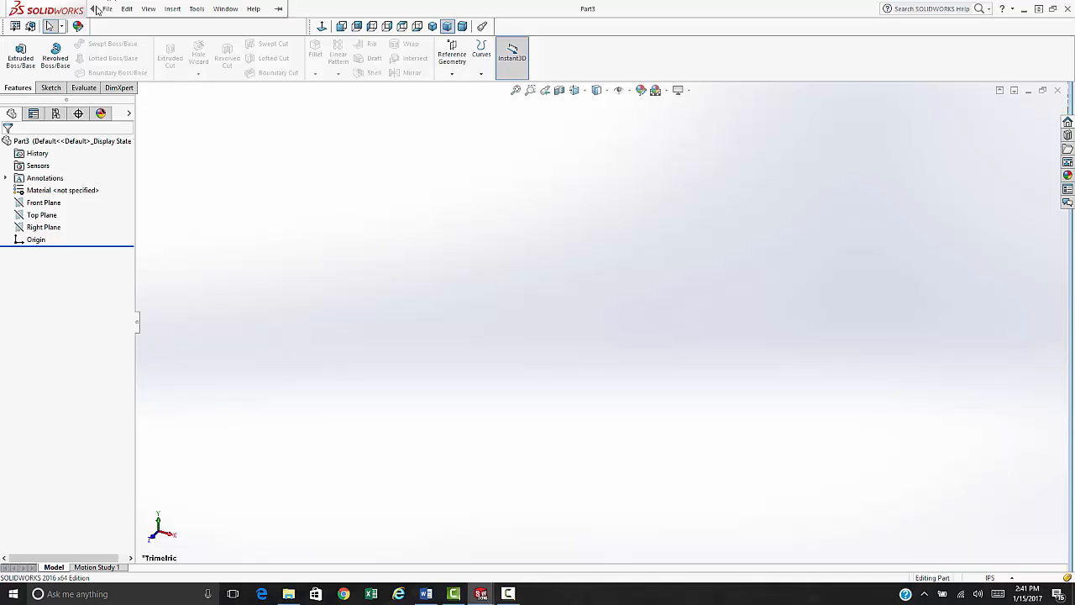
# - Review the Description, Material, Weight and Finish custom properties and accept them
pyautogui.click(108, 8)
pyautogui.click(134, 315)
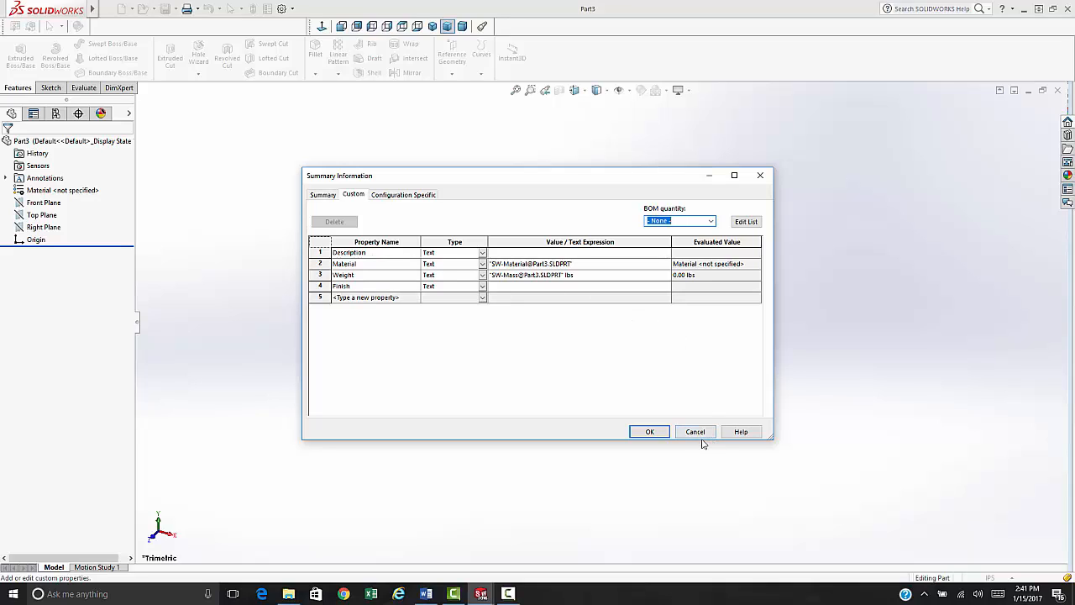
pyautogui.click(659, 434)
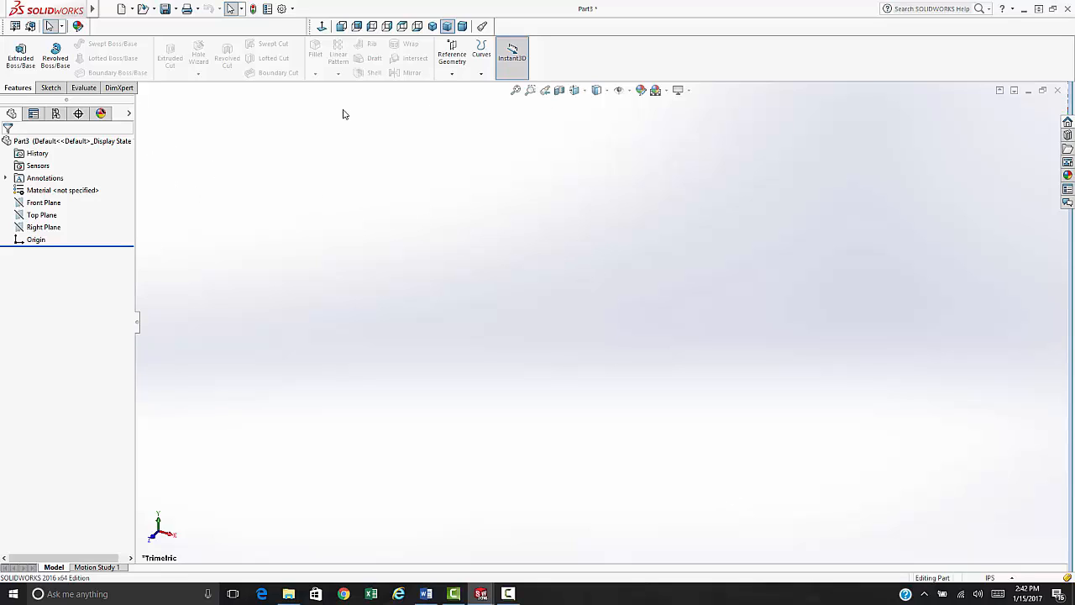
# - Start an Extruded Boss/Base with Sketch1 on the Front Plane
pyautogui.click(20, 55)
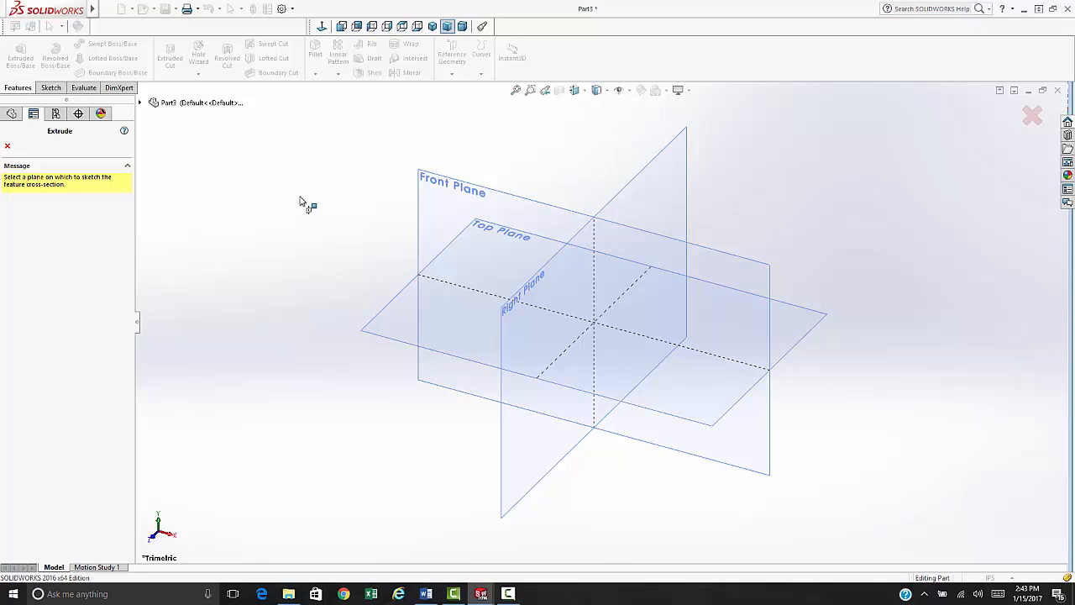
pyautogui.click(438, 188)
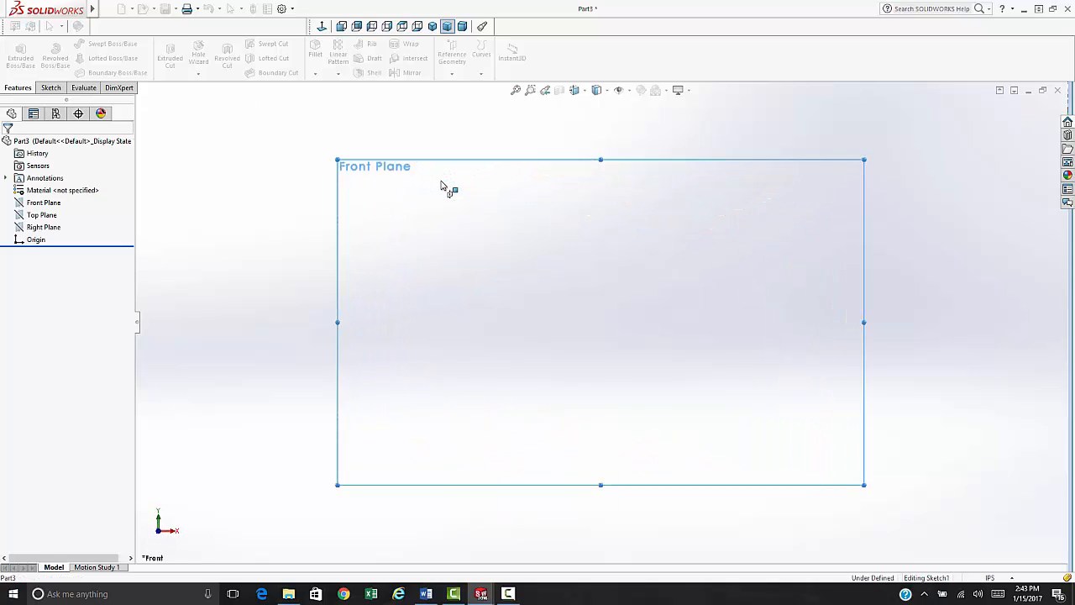
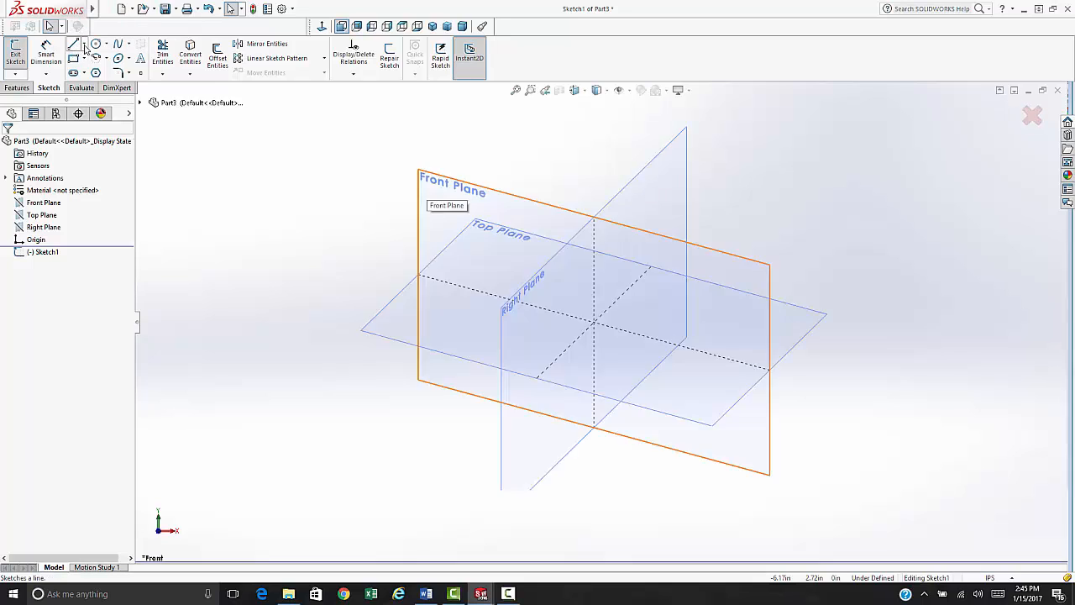
# - Draw a horizontal and a vertical construction centerline crossing the sketch origin
pyautogui.click(83, 45)
pyautogui.click(77, 72)
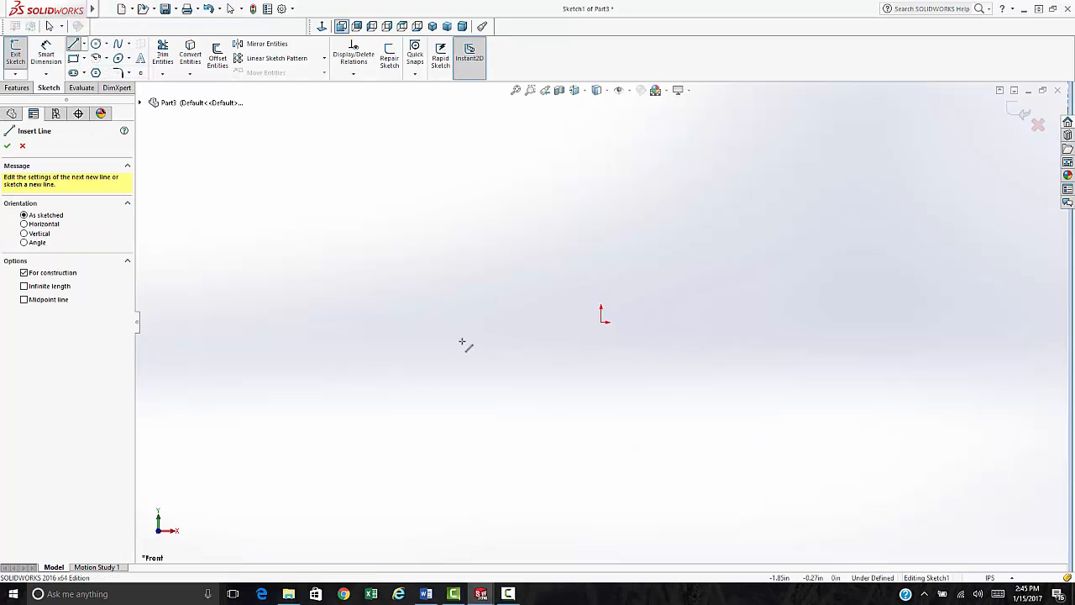
pyautogui.click(455, 322)
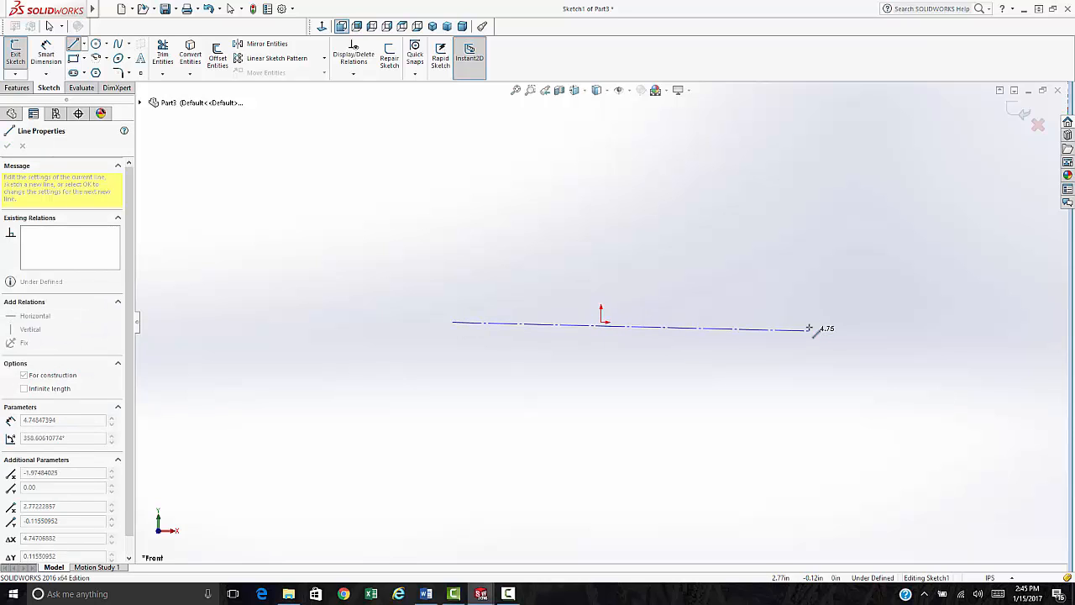
pyautogui.click(808, 322)
pyautogui.click(600, 434)
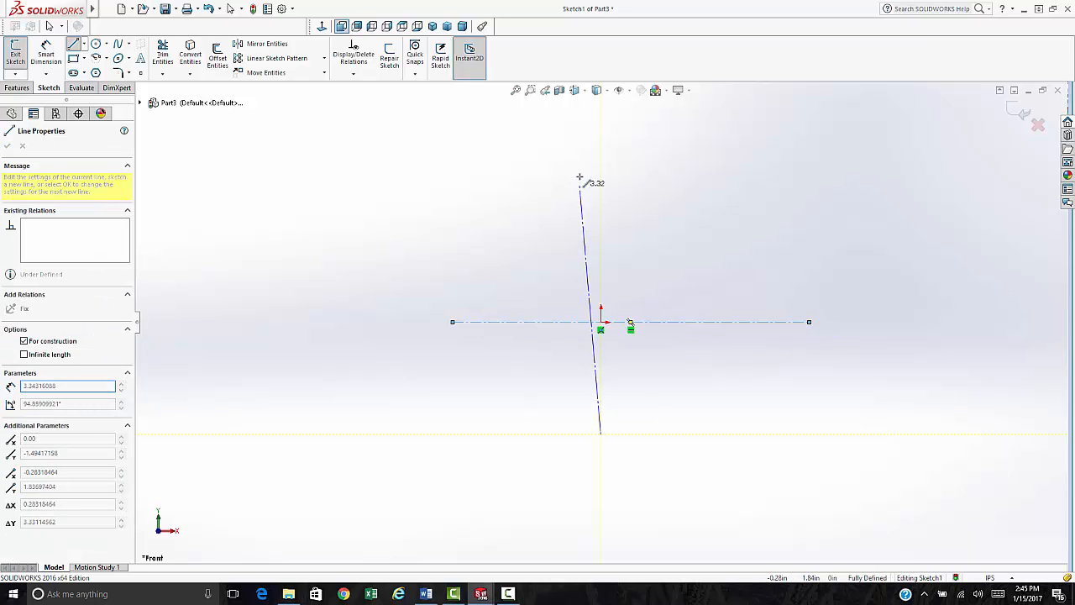
pyautogui.click(601, 135)
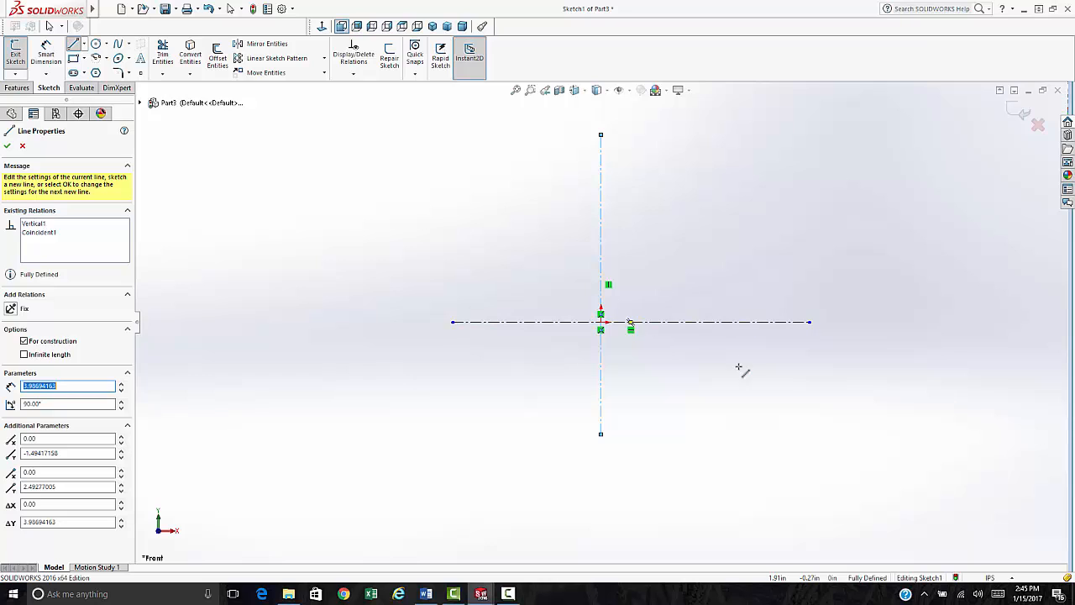
pyautogui.press('Escape')
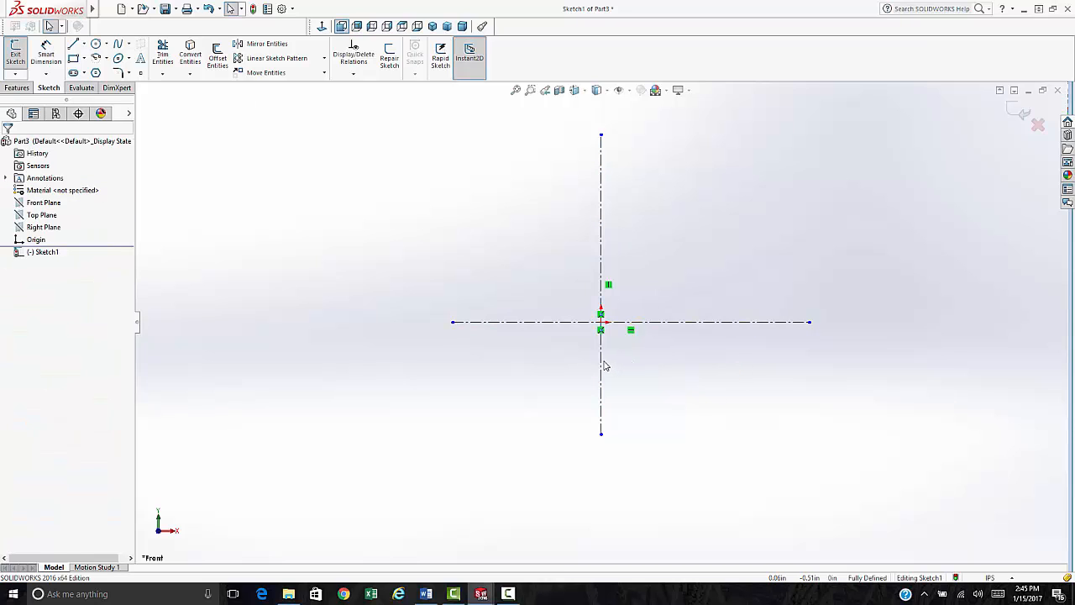
# - Constrain both centerlines with Make Midpoint so each is centred on the origin
pyautogui.click(602, 353)
pyautogui.scroll(-1, 602, 316)
pyautogui.scroll(-1, 602, 316)
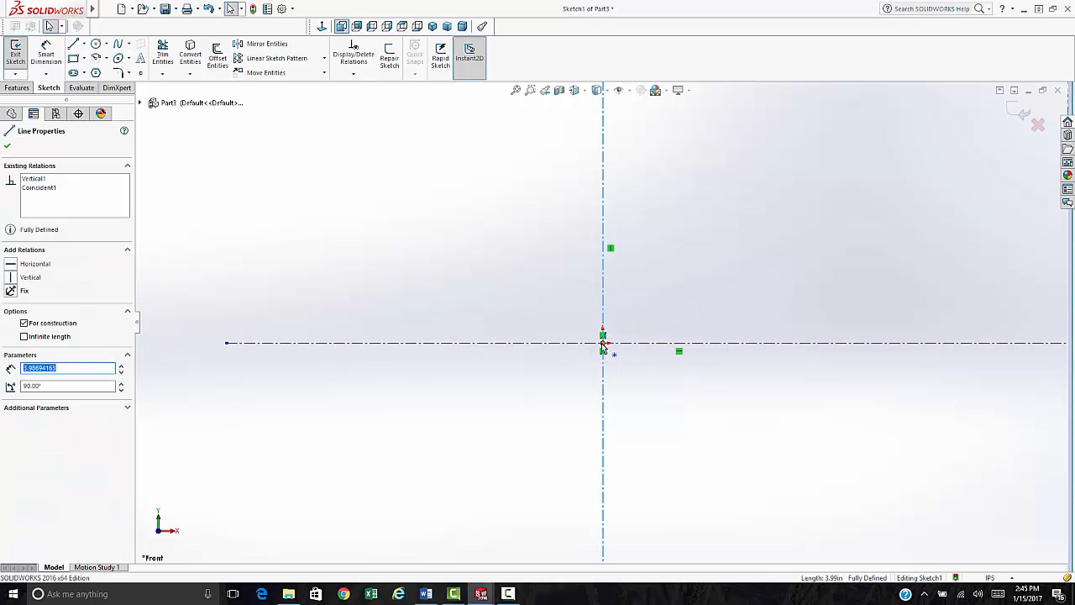
pyautogui.keyDown('ctrl'); pyautogui.click(603, 344); pyautogui.keyUp('ctrl')
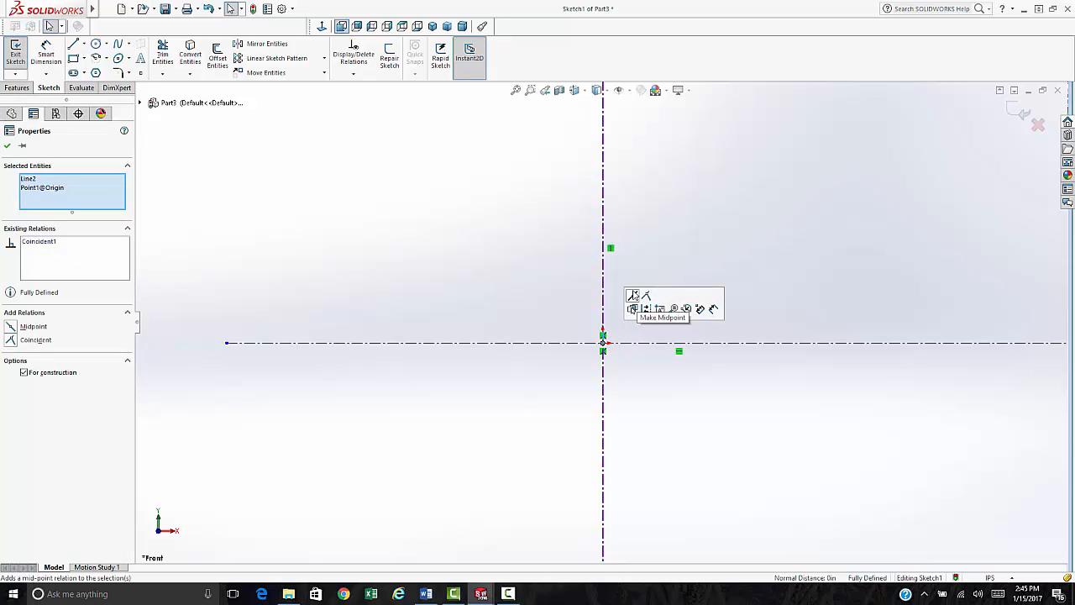
pyautogui.click(646, 309)
pyautogui.click(617, 342)
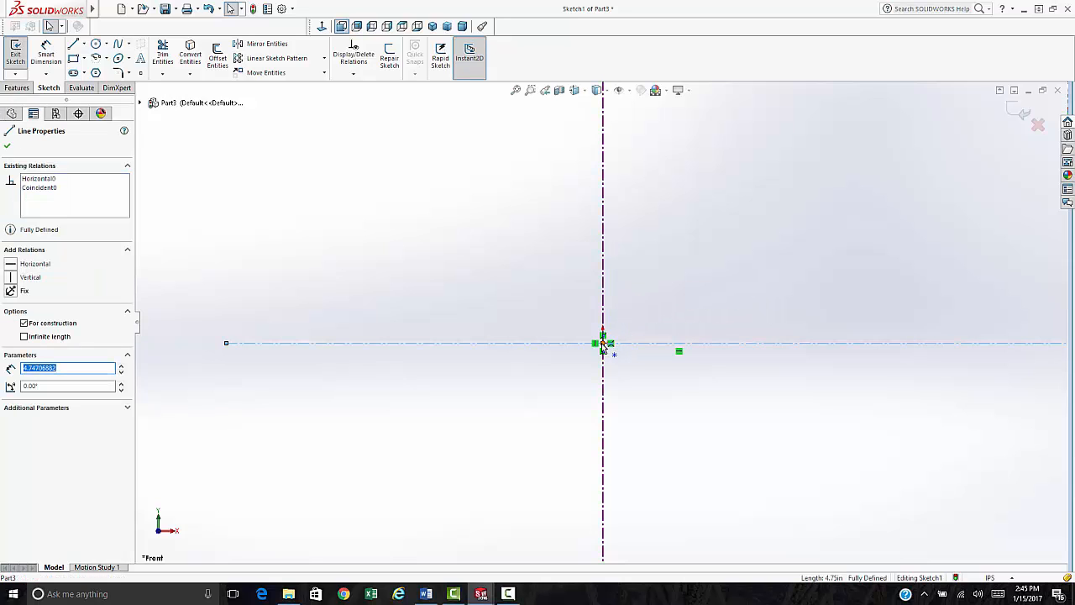
pyautogui.keyDown('ctrl'); pyautogui.click(603, 344); pyautogui.keyUp('ctrl')
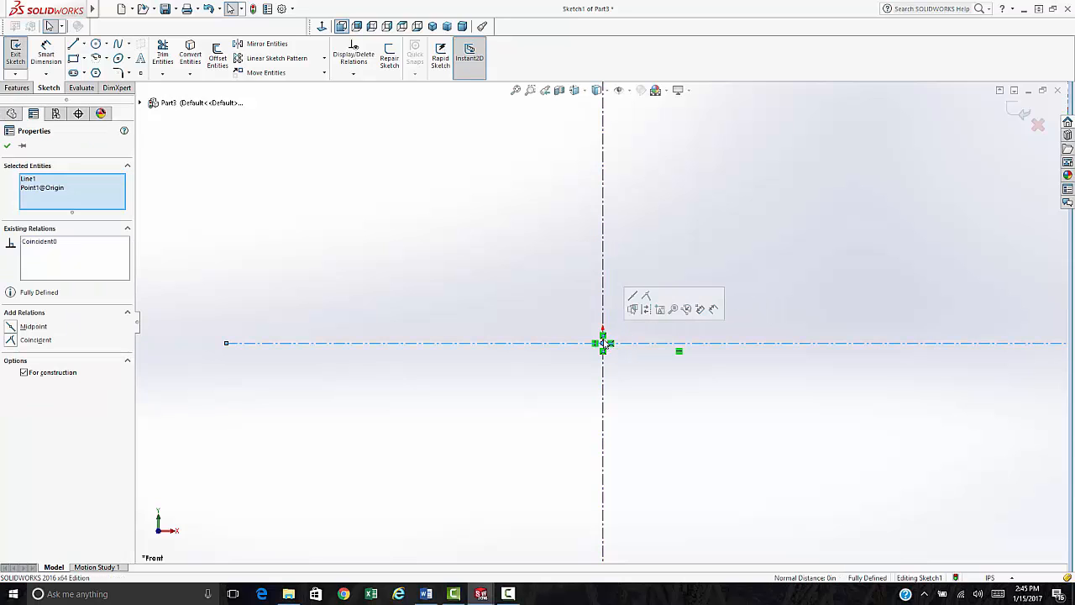
pyautogui.click(632, 295)
pyautogui.click(644, 363)
pyautogui.scroll(6, 644, 363)
pyautogui.scroll(-4, 623, 324)
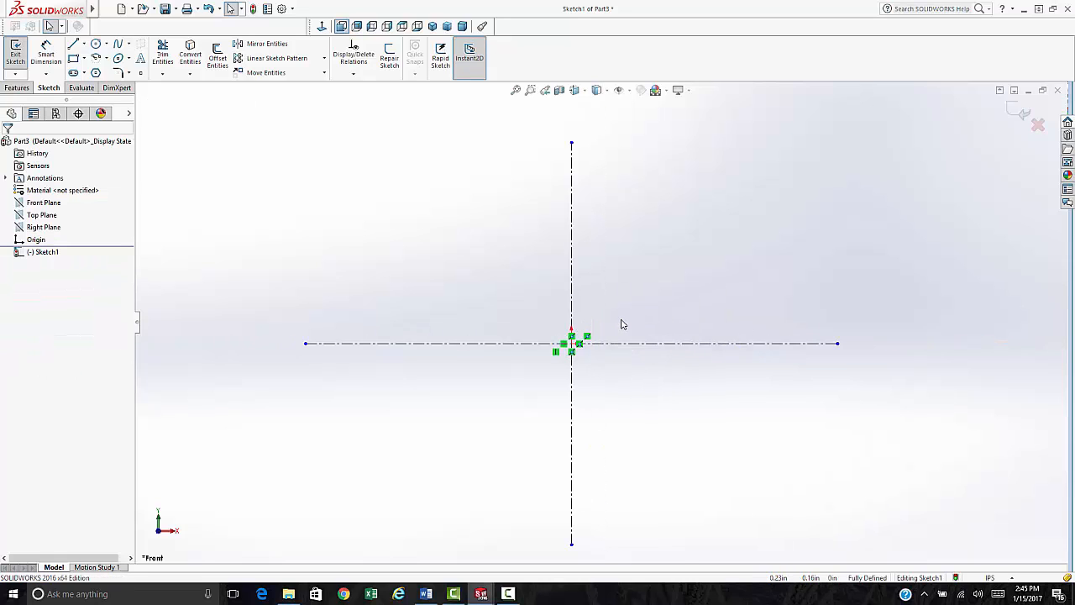
pyautogui.scroll(5, 624, 328)
pyautogui.scroll(-1, 645, 395)
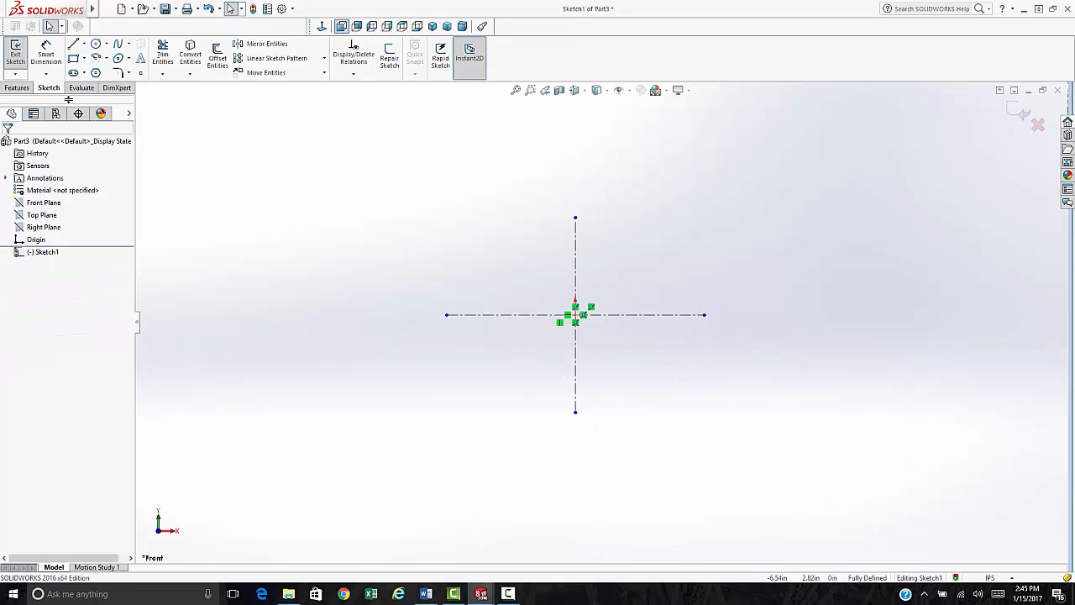
# - Sketch lines for a horizontal top, vertical sides and two slanted edges meeting at a bottom point
pyautogui.click(74, 44)
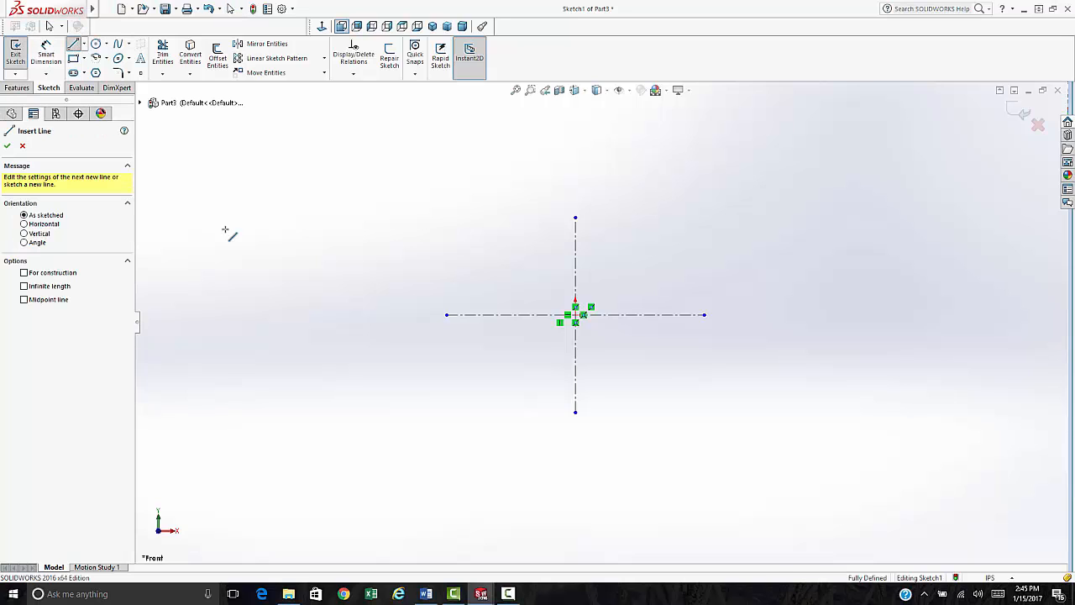
pyautogui.click(421, 197)
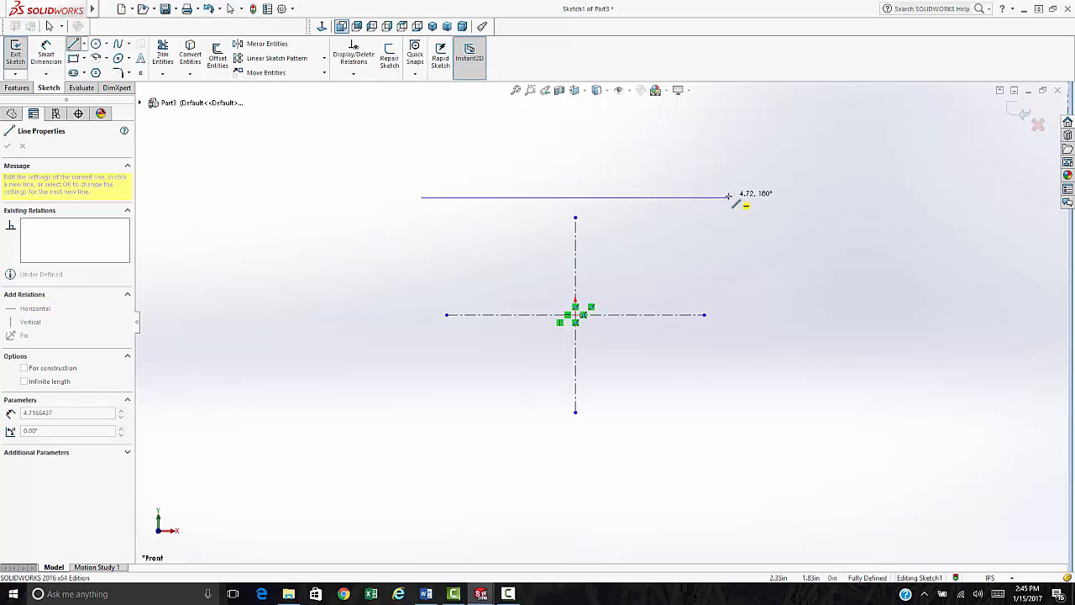
pyautogui.click(729, 197)
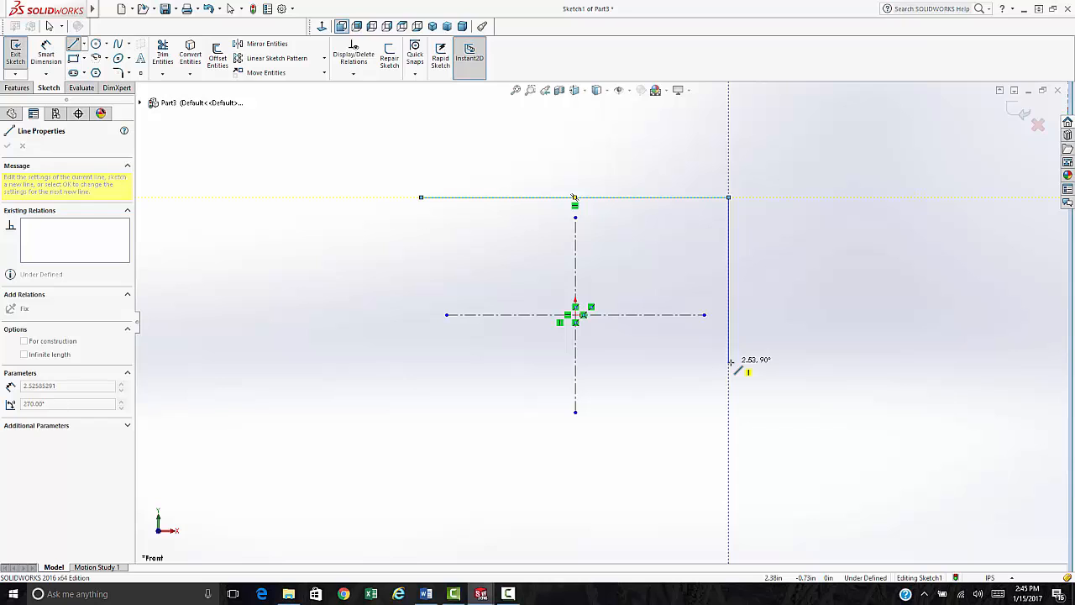
pyautogui.click(729, 364)
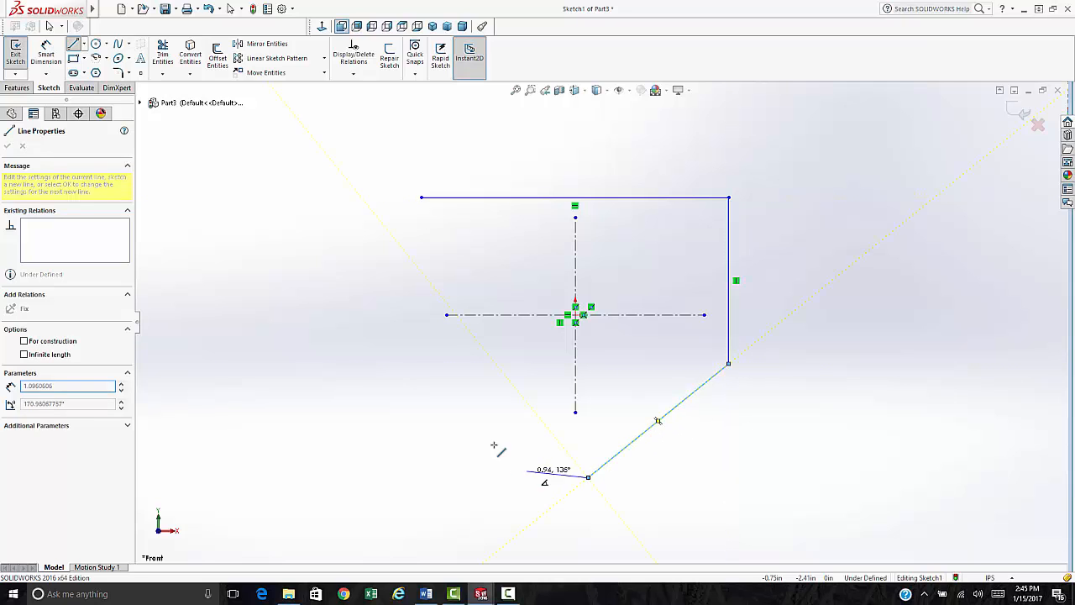
pyautogui.click(588, 477)
pyautogui.doubleClick(421, 364)
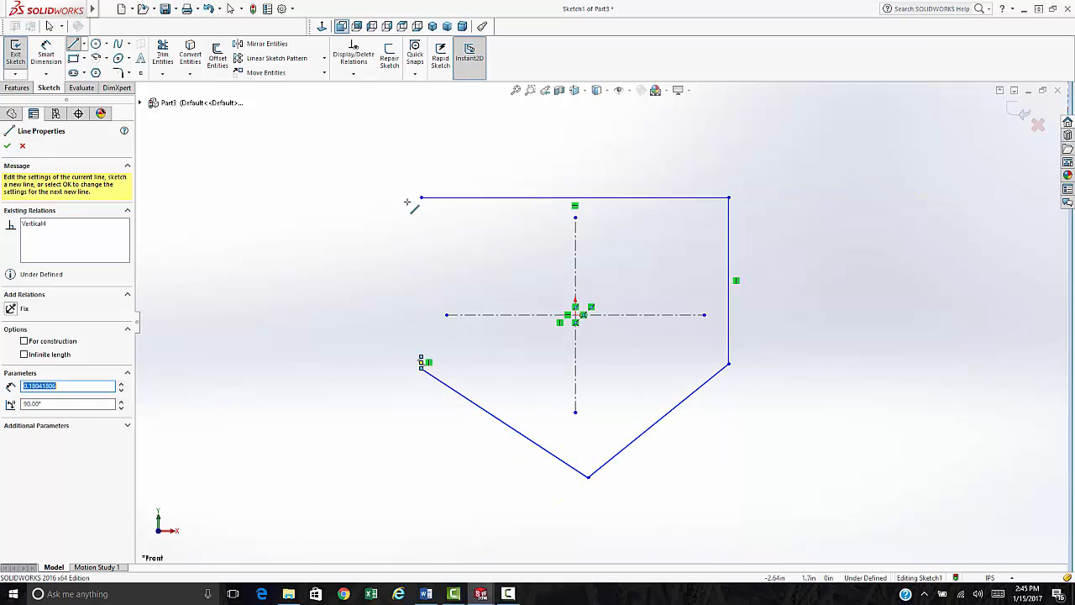
pyautogui.press('Escape')
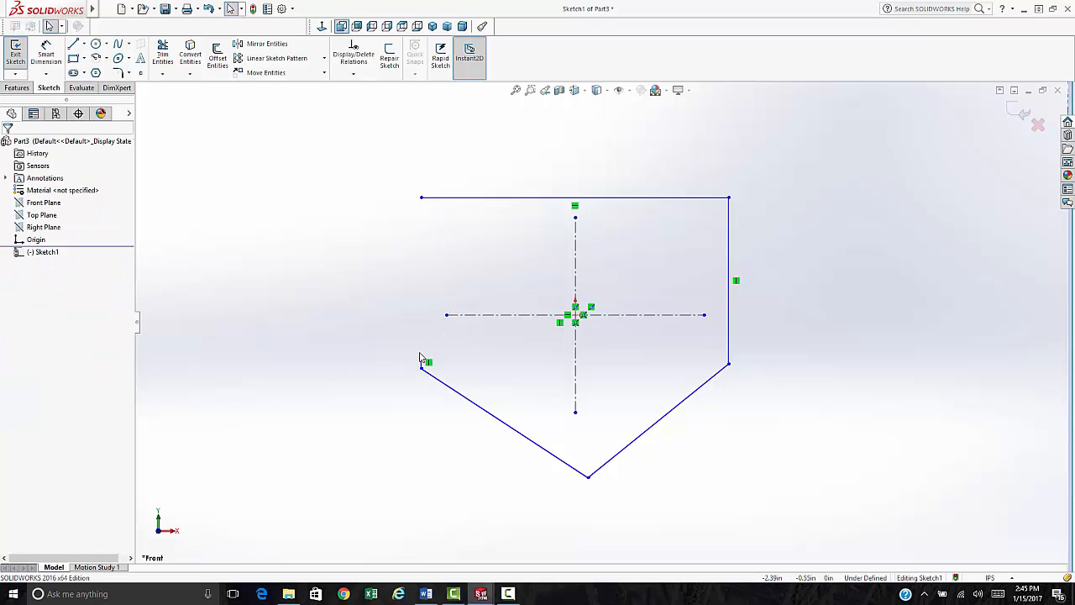
pyautogui.moveTo(420, 361); pyautogui.dragTo(421, 198)
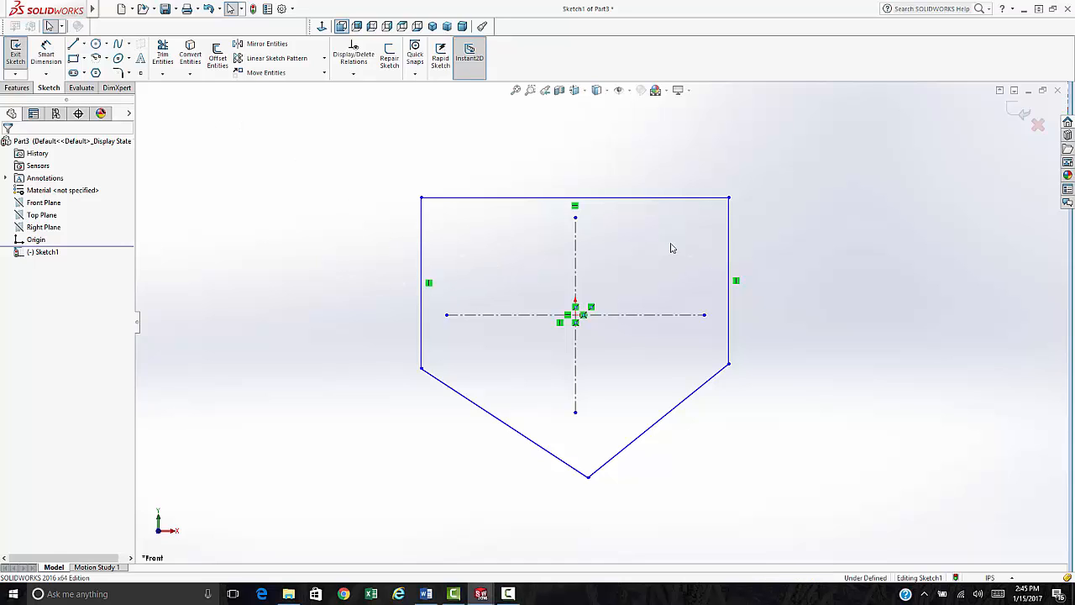
# - Make the side edges and slanted edges symmetric about the vertical centerline
pyautogui.moveTo(744, 253); pyautogui.dragTo(385, 234)
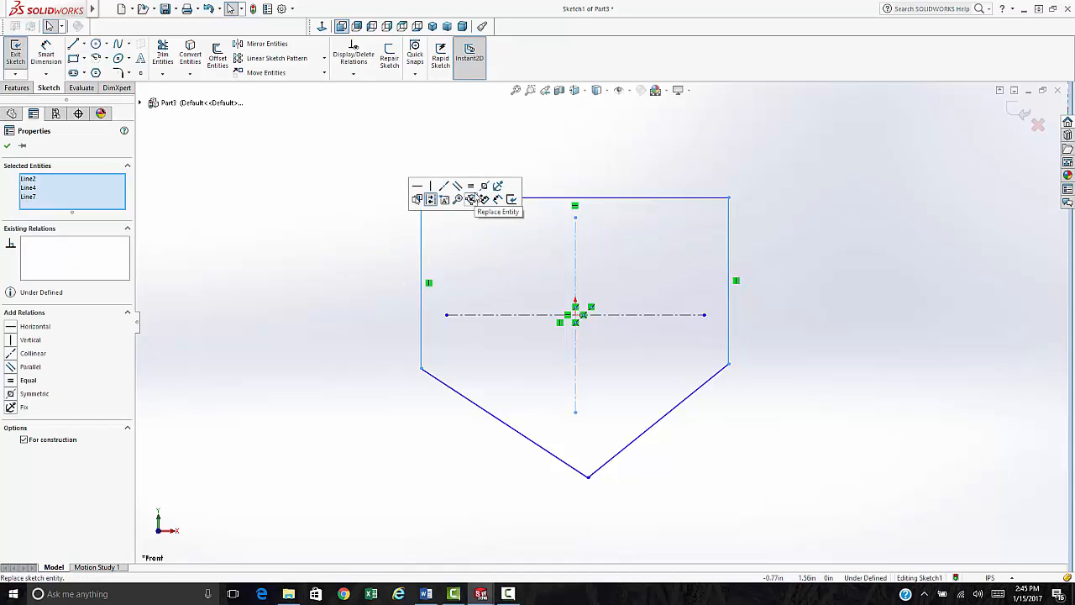
pyautogui.moveTo(696, 447); pyautogui.dragTo(485, 407)
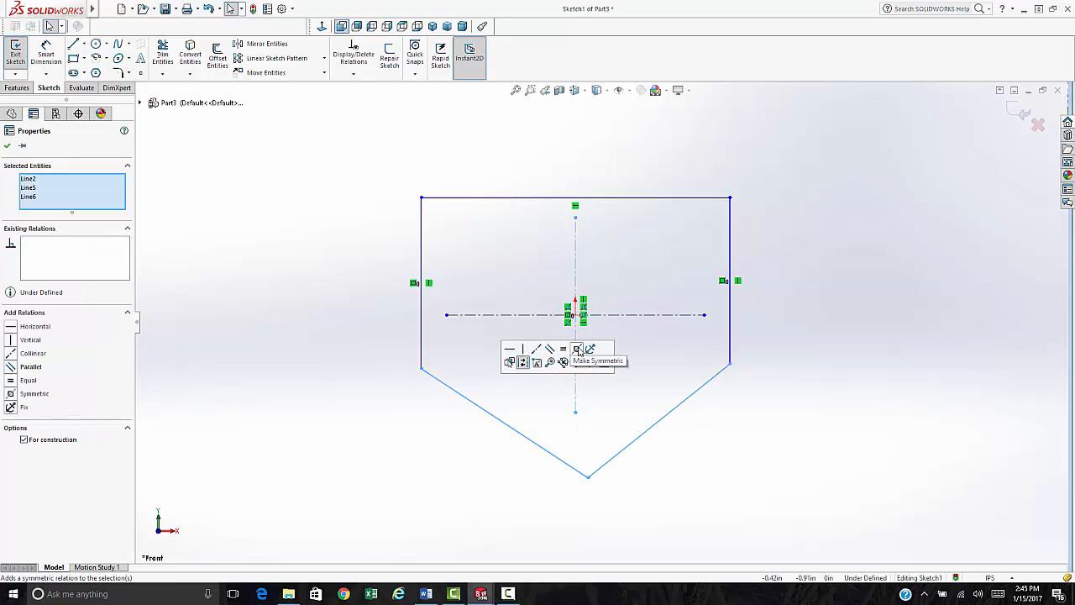
pyautogui.click(578, 349)
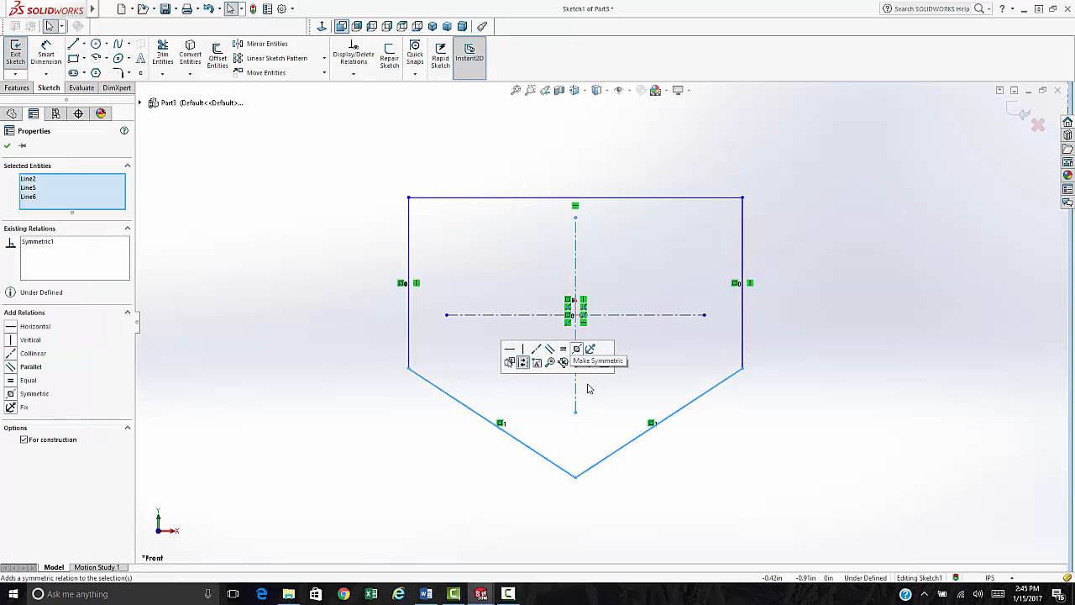
pyautogui.click(583, 223)
# - Put the vertical centerline's top end at the top edge's midpoint
pyautogui.click(577, 204)
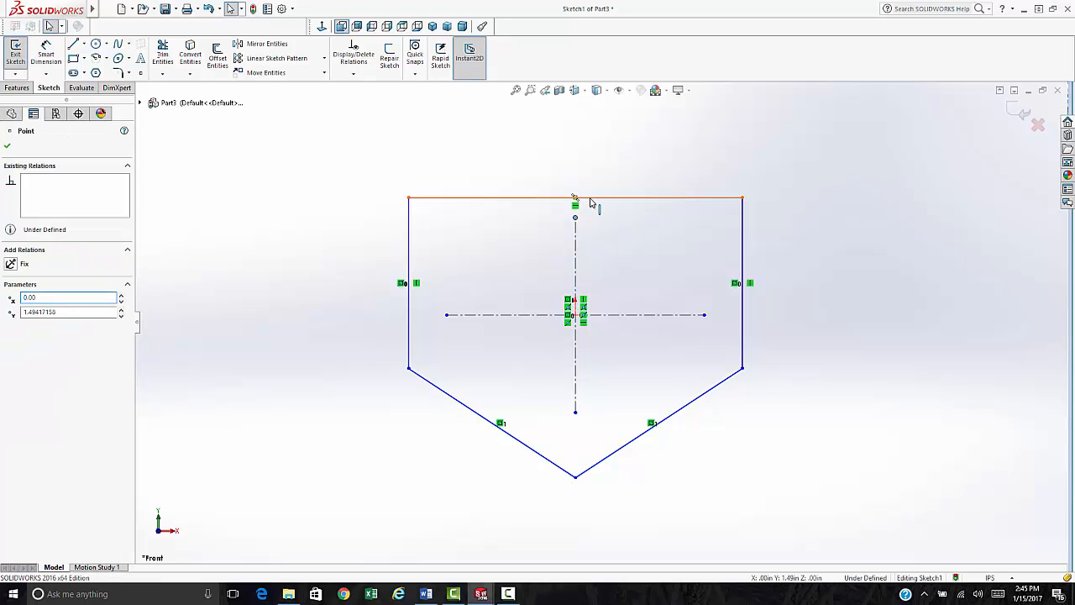
pyautogui.keyDown('ctrl'); pyautogui.click(580, 198); pyautogui.keyUp('ctrl')
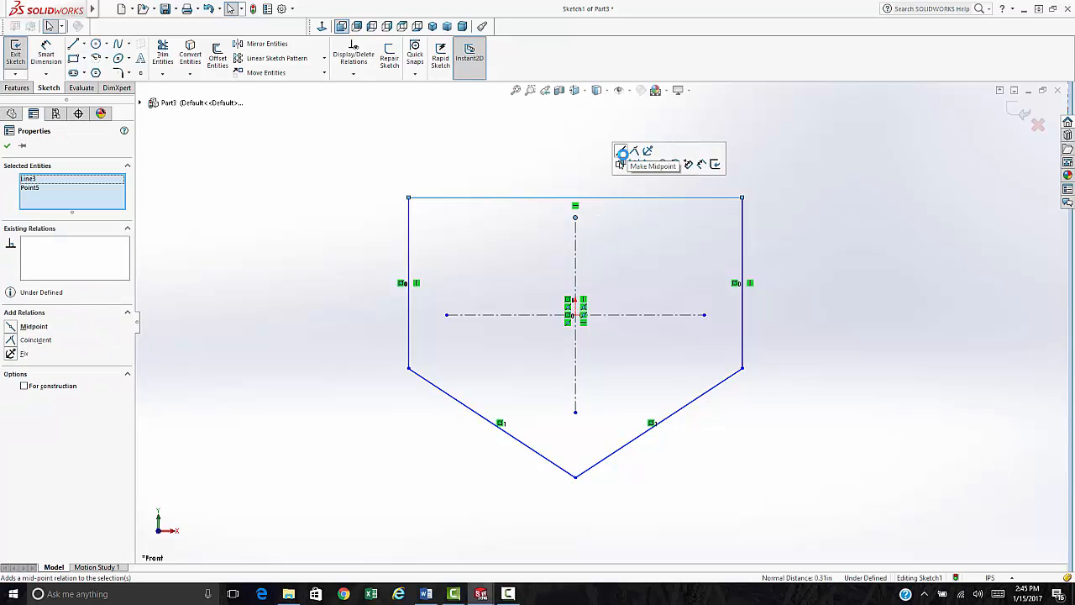
pyautogui.click(622, 152)
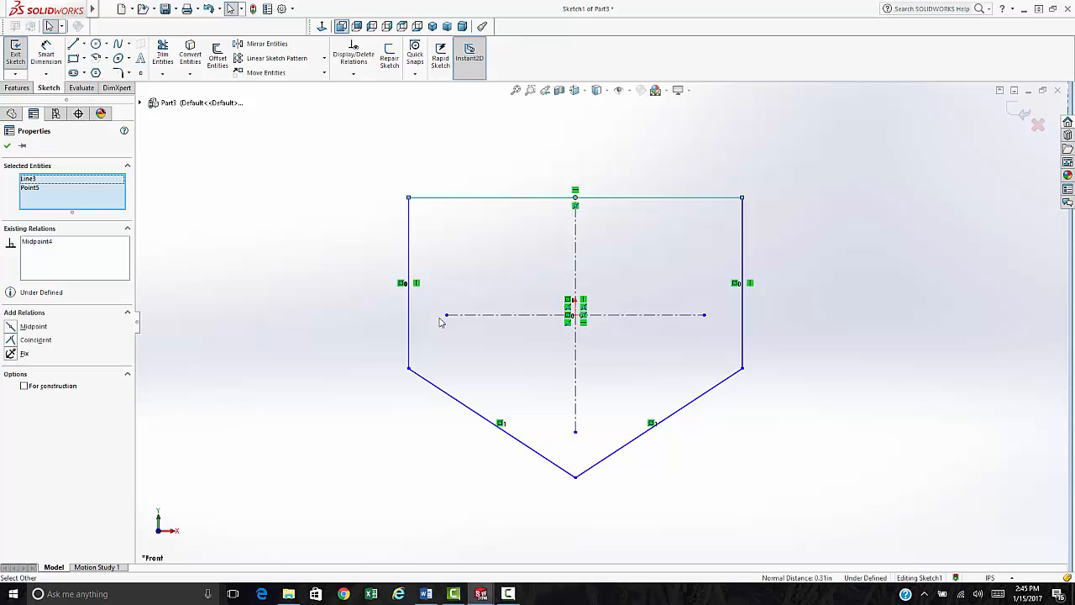
pyautogui.click(47, 52)
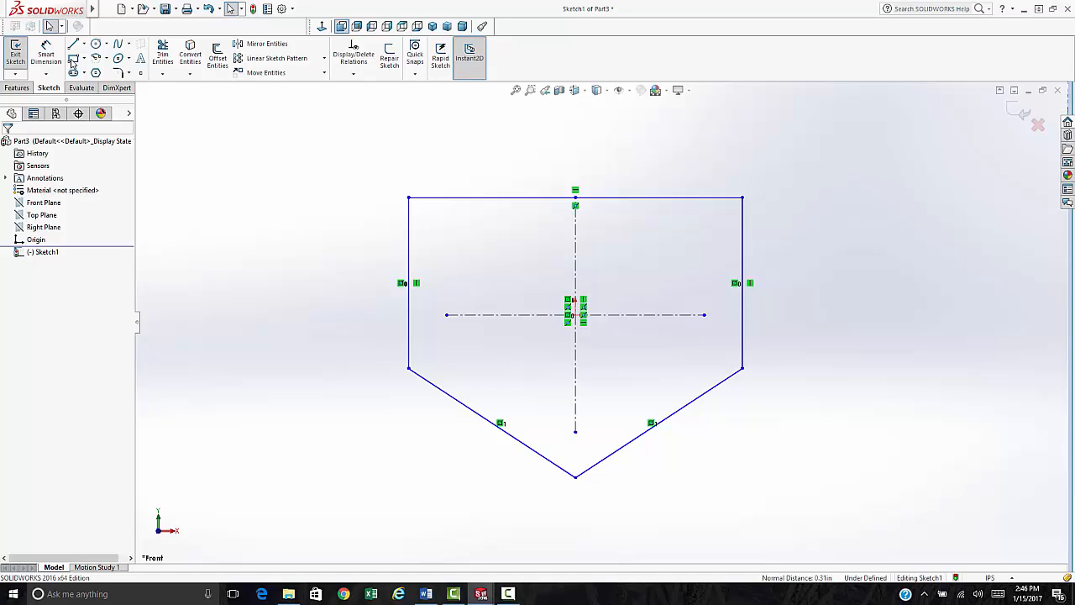
# - Dimension the right edge 3.000 in from the vertical centerline
pyautogui.click(45, 74)
pyautogui.click(61, 85)
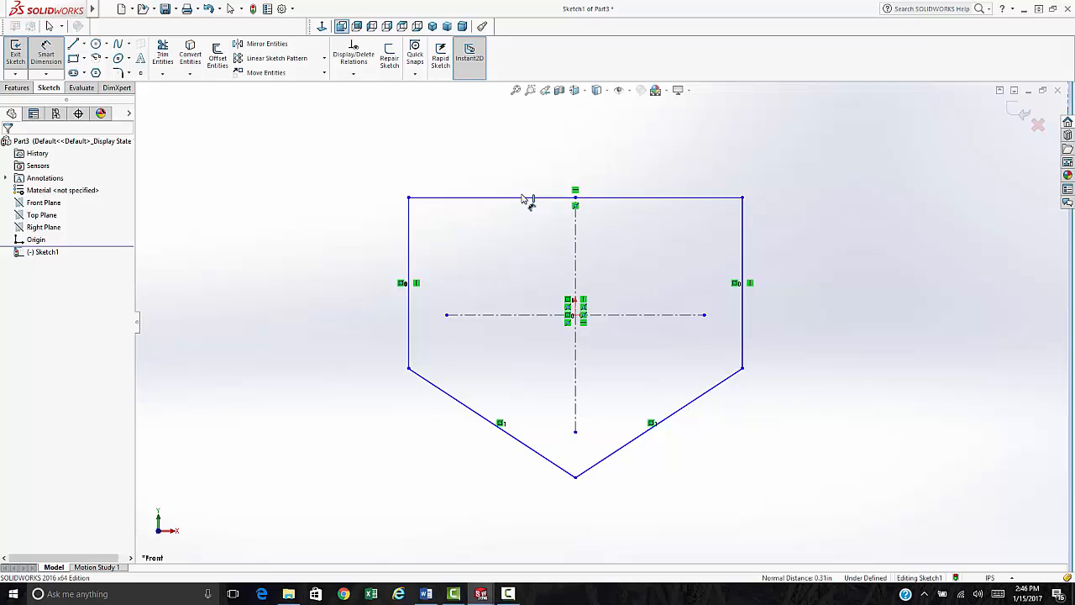
pyautogui.click(522, 199)
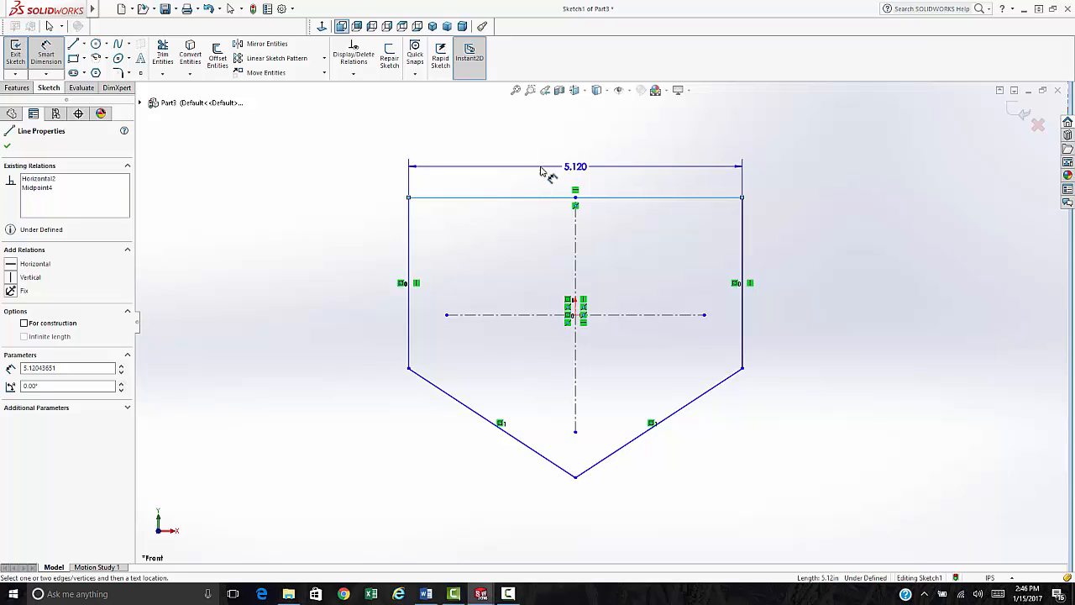
pyautogui.press('Escape')
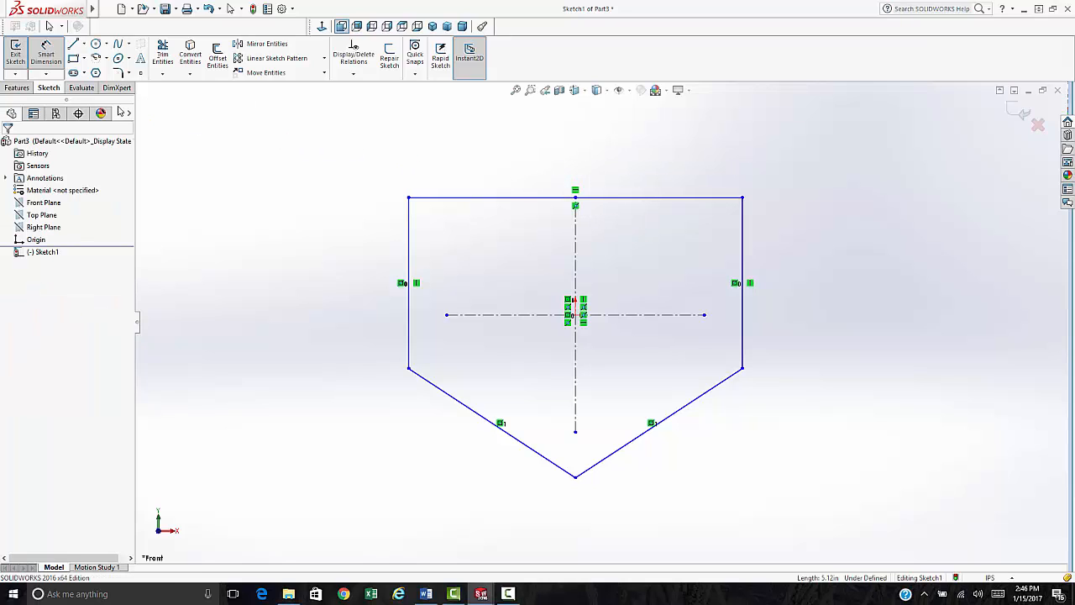
pyautogui.click(576, 235)
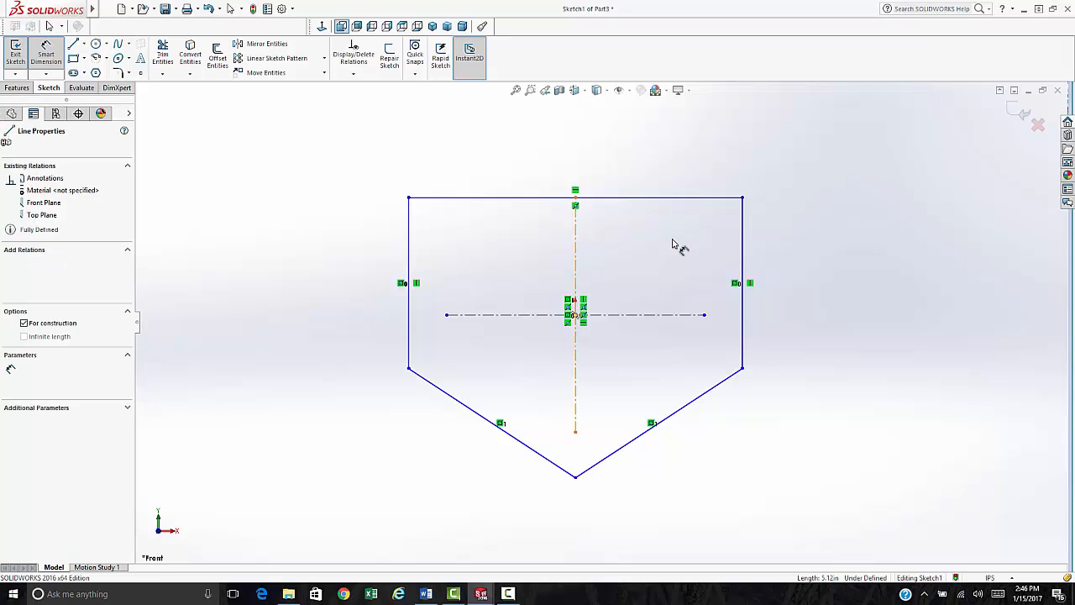
pyautogui.click(742, 240)
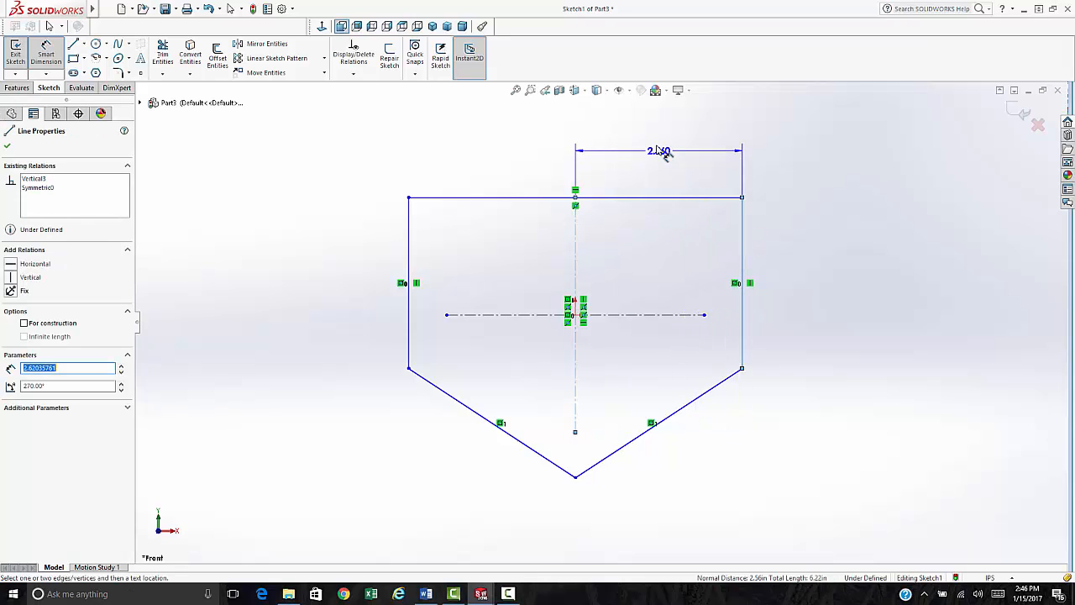
pyautogui.click(655, 158)
pyautogui.write('3')
pyautogui.press('Return')
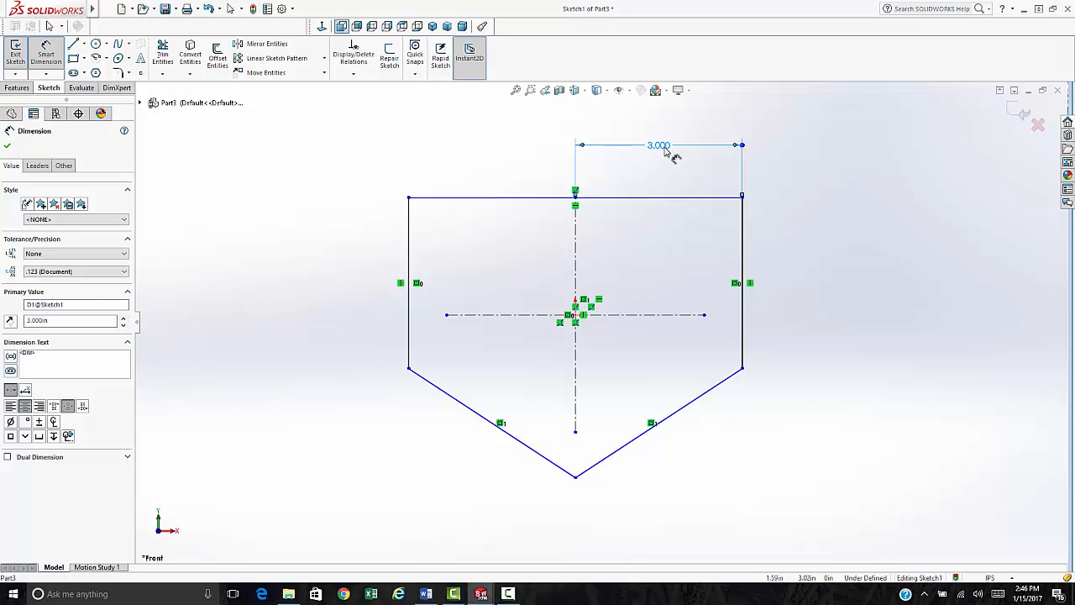
# - Try changing the width to 3mm, then undo back to 3.000 and fit the view
pyautogui.doubleClick(672, 156)
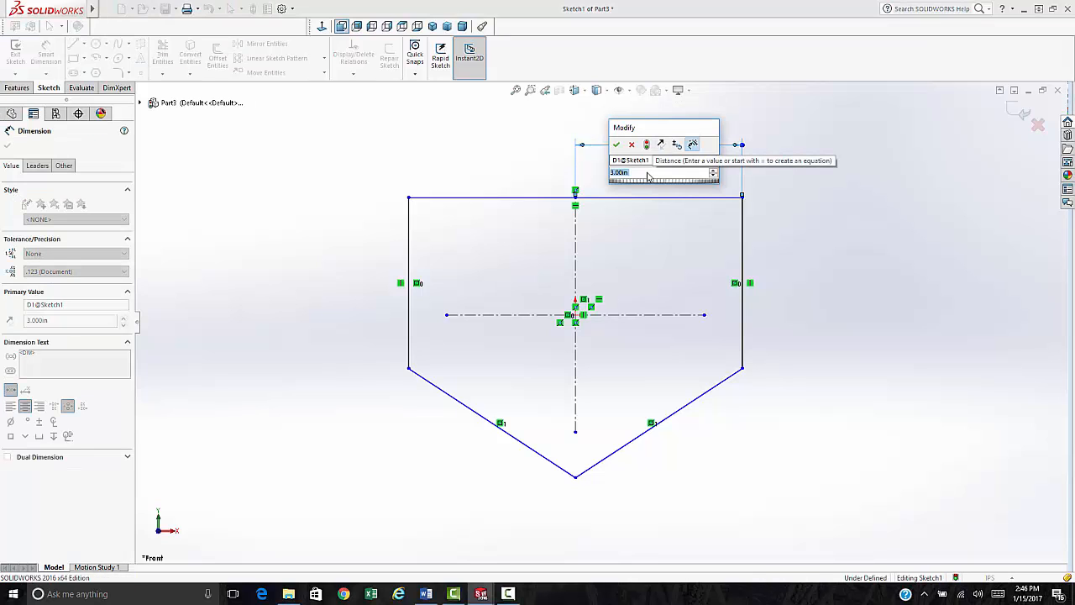
pyautogui.click(648, 175)
pyautogui.write('3')
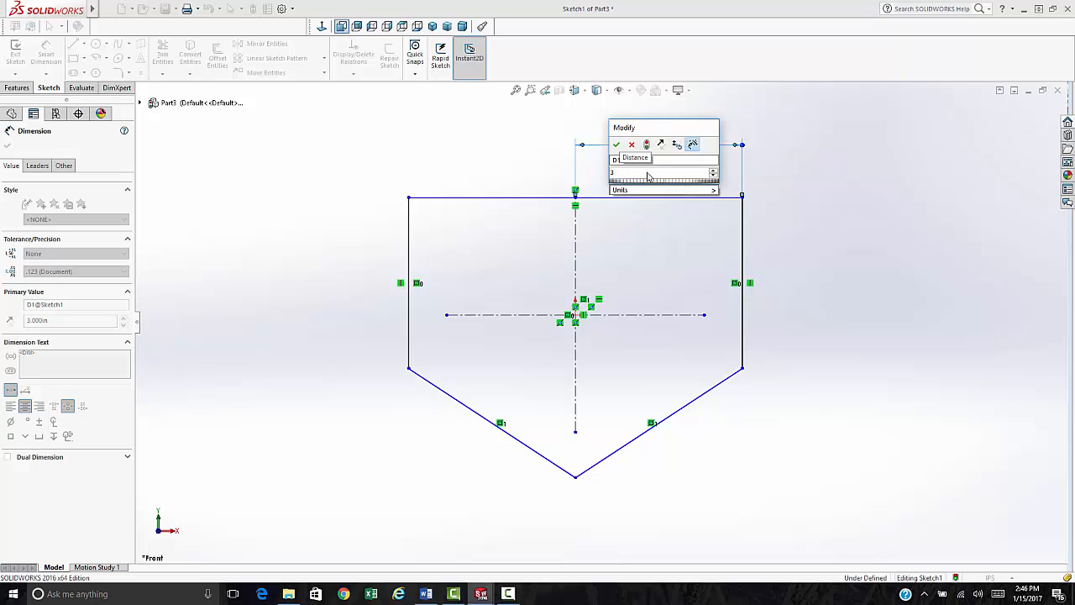
pyautogui.write('mm')
pyautogui.press('Return')
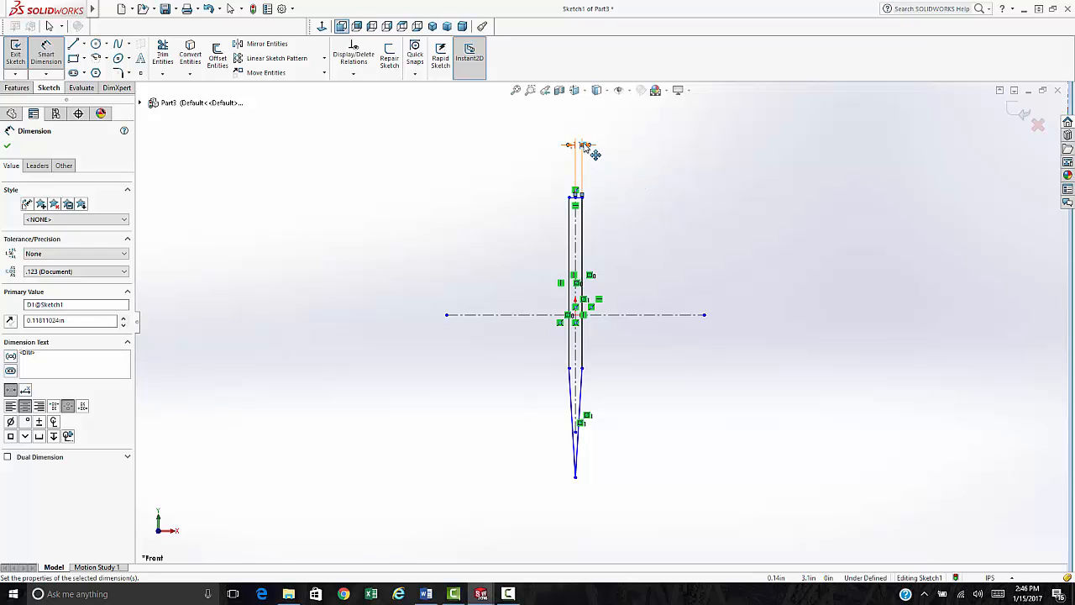
pyautogui.press('Escape')
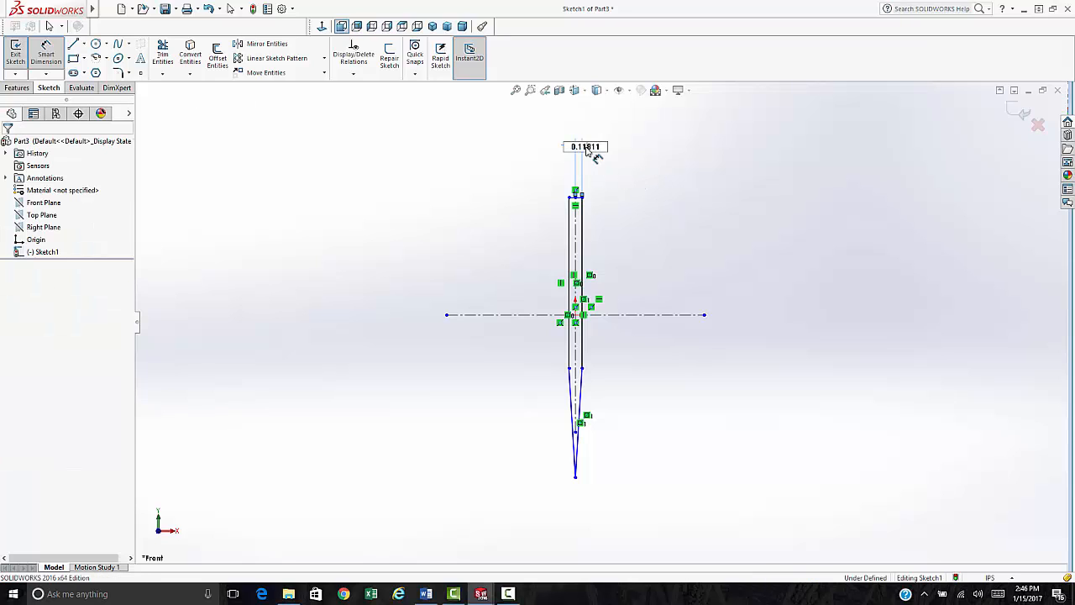
pyautogui.scroll(-3, 619, 168)
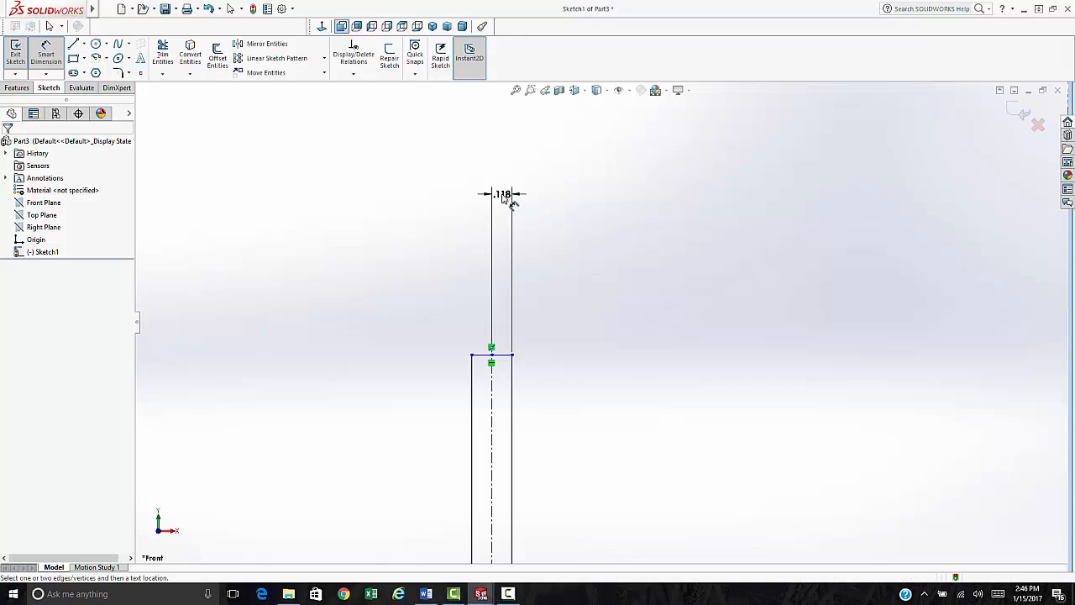
pyautogui.press('Escape')
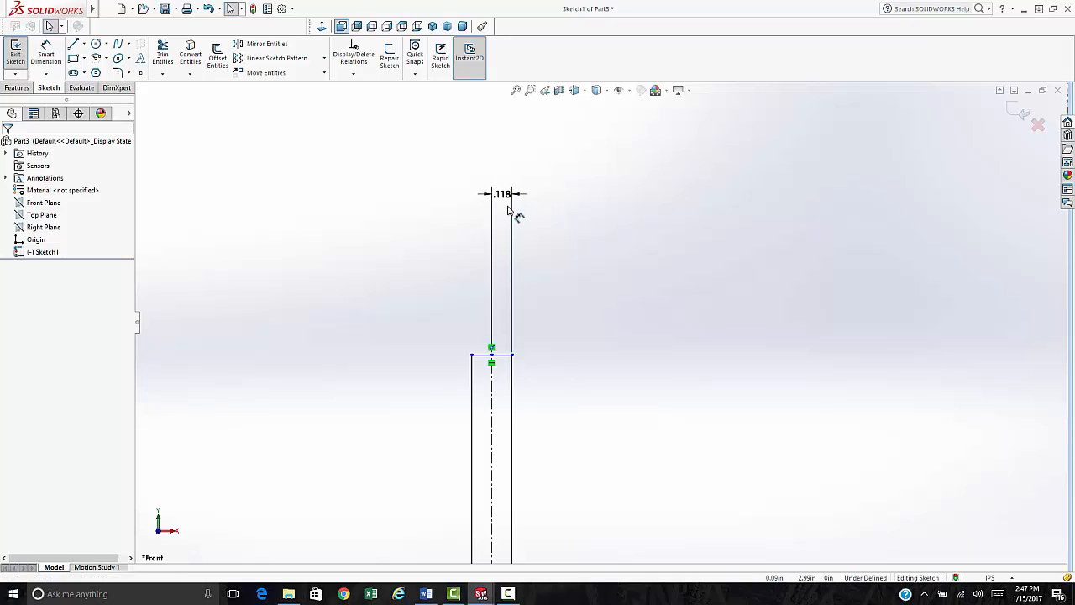
pyautogui.click(504, 198)
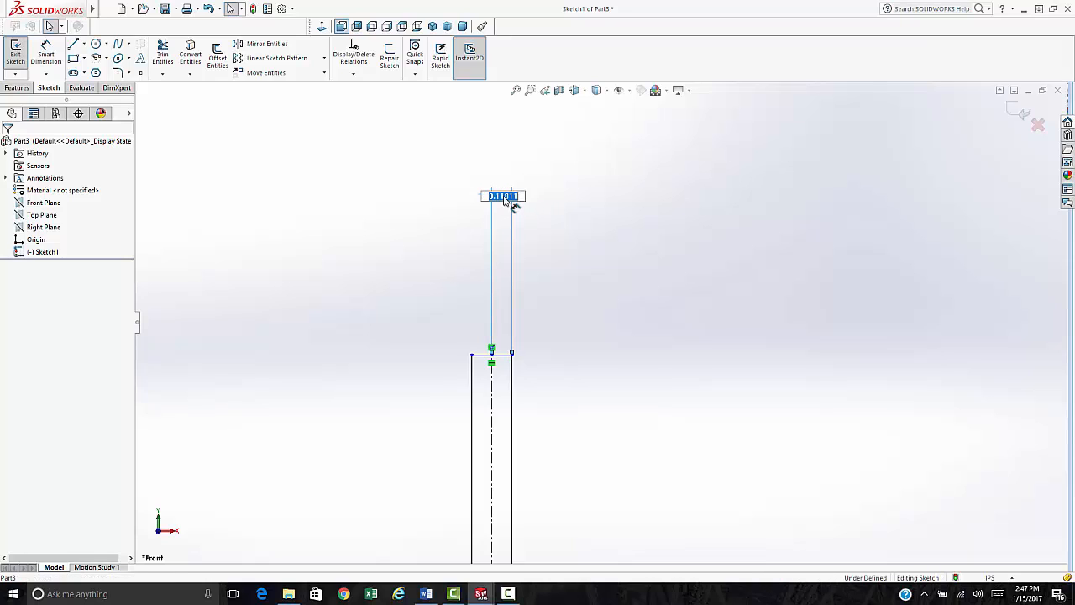
pyautogui.click(580, 245)
pyautogui.hotkey('ctrl', 'z')
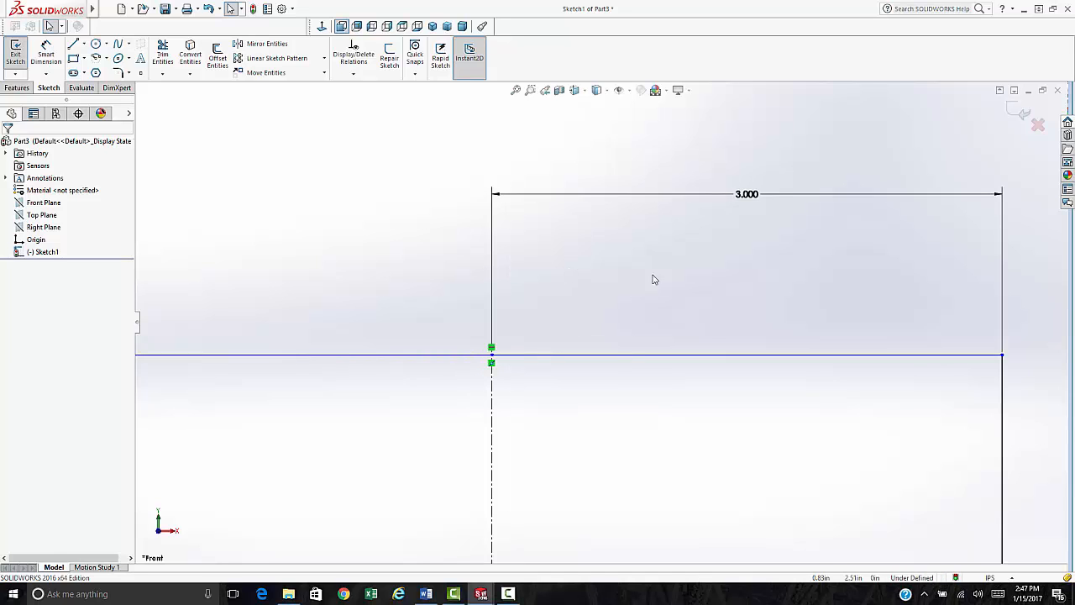
pyautogui.press('f')
pyautogui.scroll(-1, 577, 346)
pyautogui.scroll(3, 538, 341)
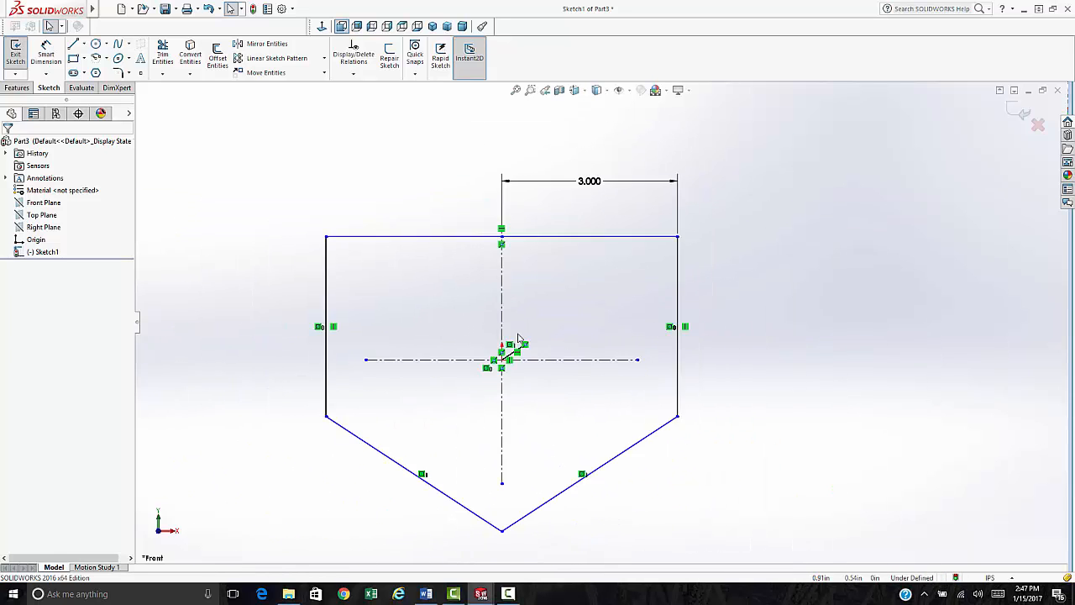
pyautogui.scroll(-1, 519, 362)
pyautogui.scroll(-1, 583, 404)
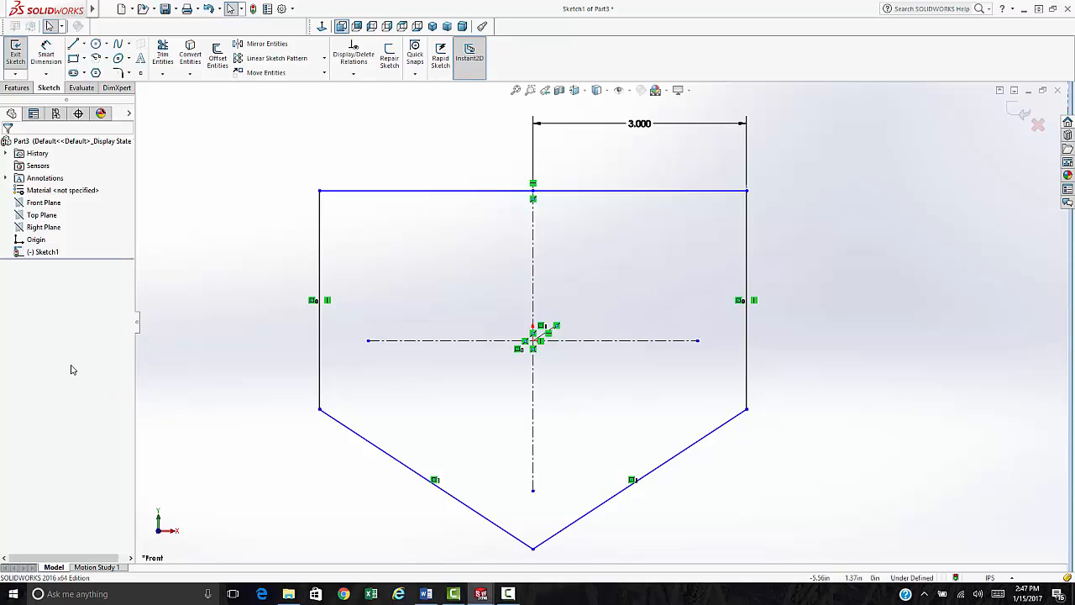
# - Draw a long horizontal construction centerline across the upper plate
pyautogui.click(46, 54)
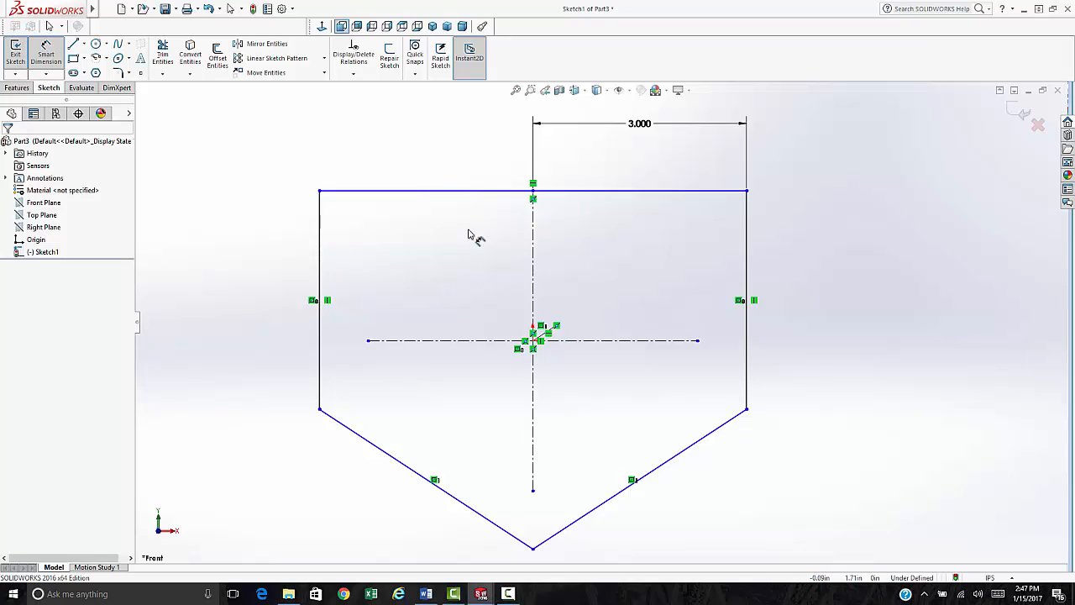
pyautogui.click(64, 52)
pyautogui.click(84, 44)
pyautogui.click(91, 69)
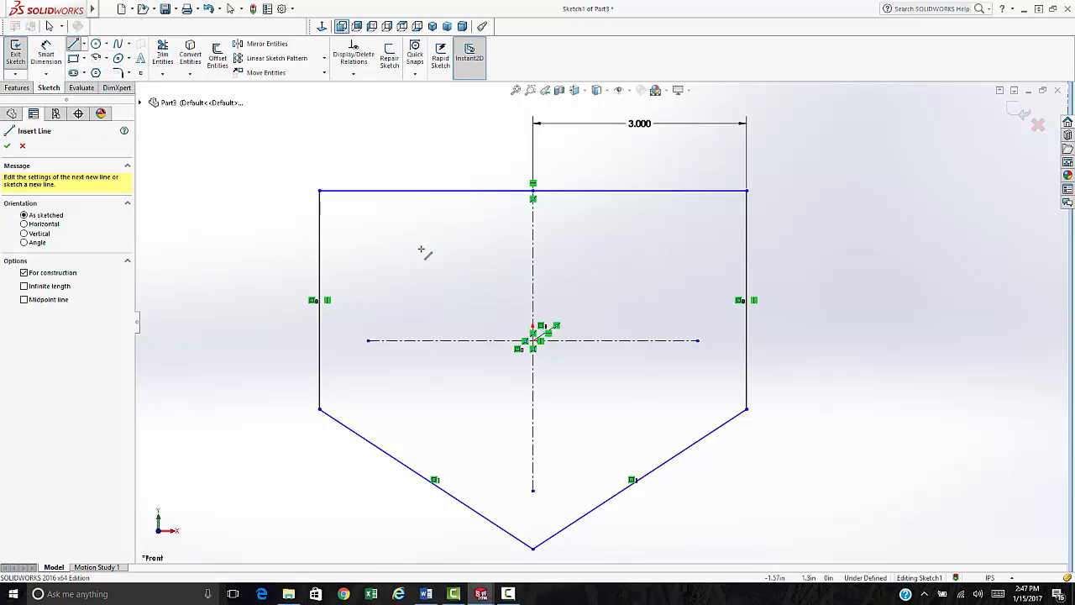
pyautogui.click(421, 249)
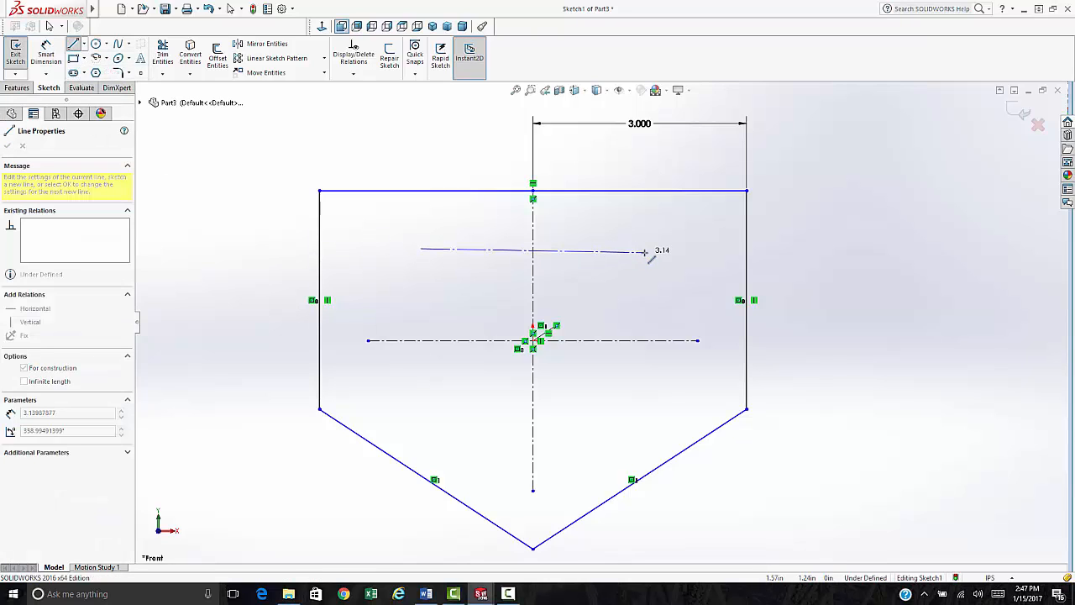
pyautogui.doubleClick(640, 249)
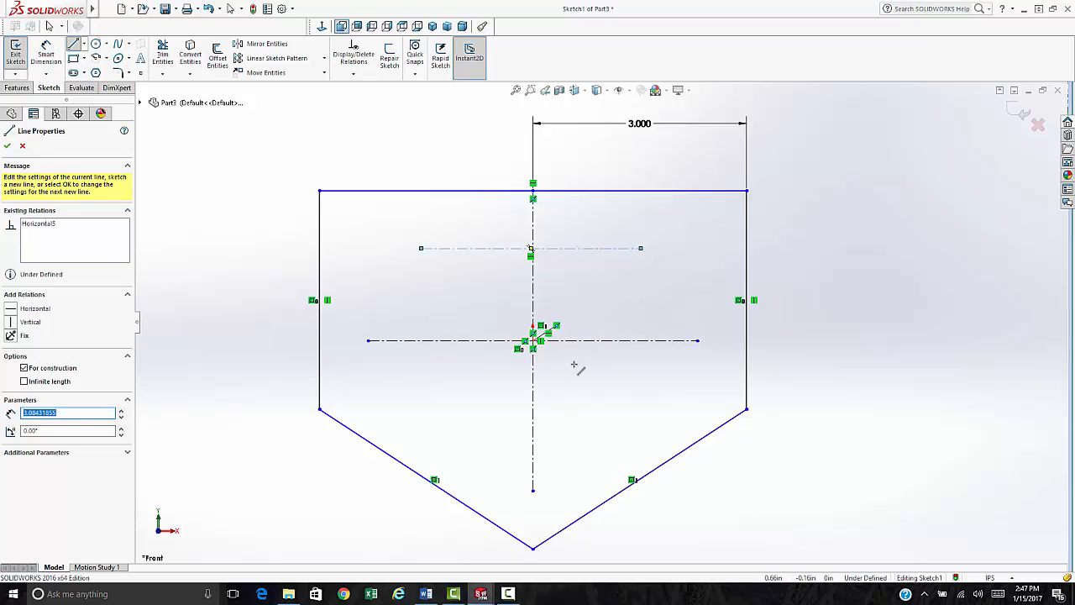
# - Add a short centerline near the bottom point and make it horizontal
pyautogui.click(505, 463)
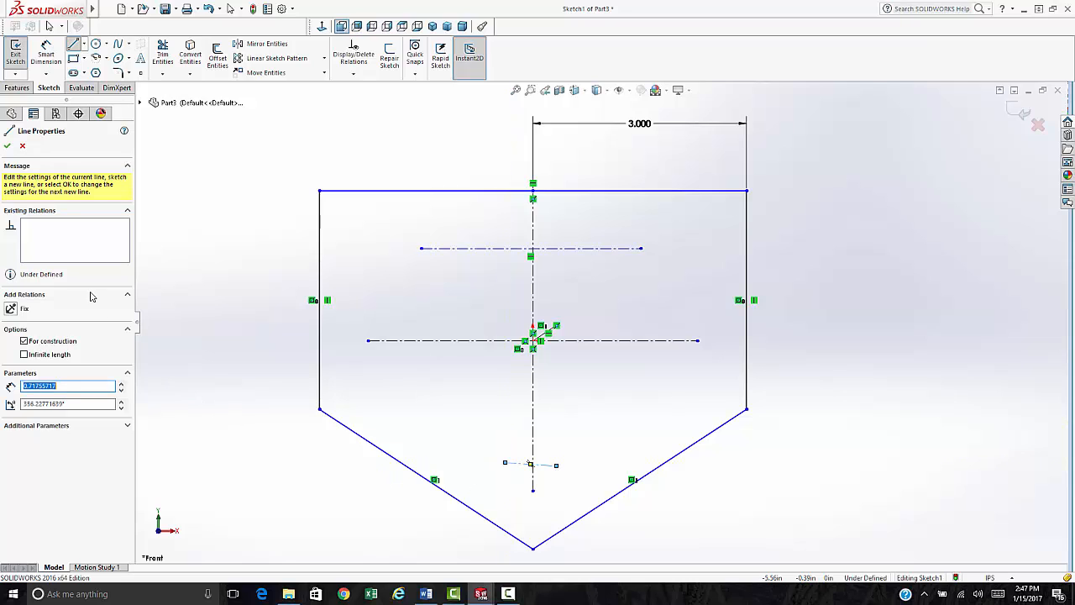
pyautogui.press('Escape')
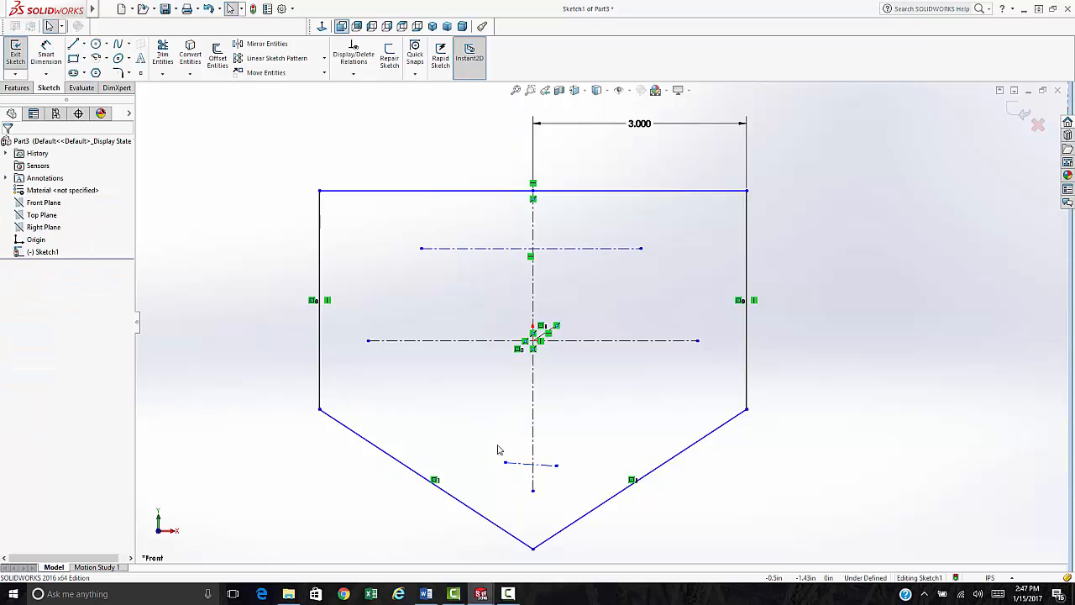
pyautogui.click(515, 463)
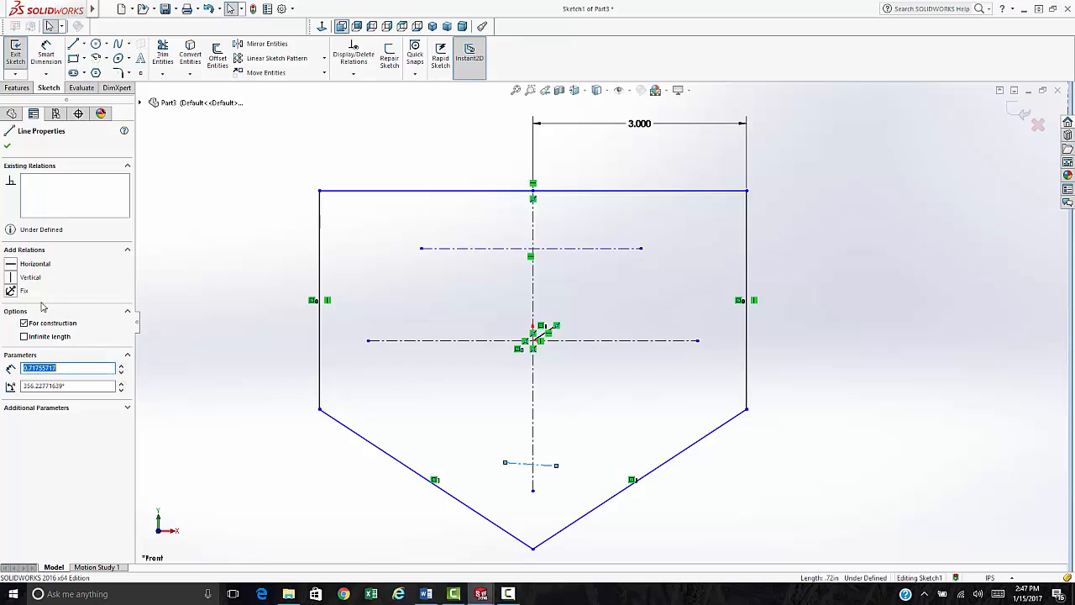
pyautogui.click(13, 264)
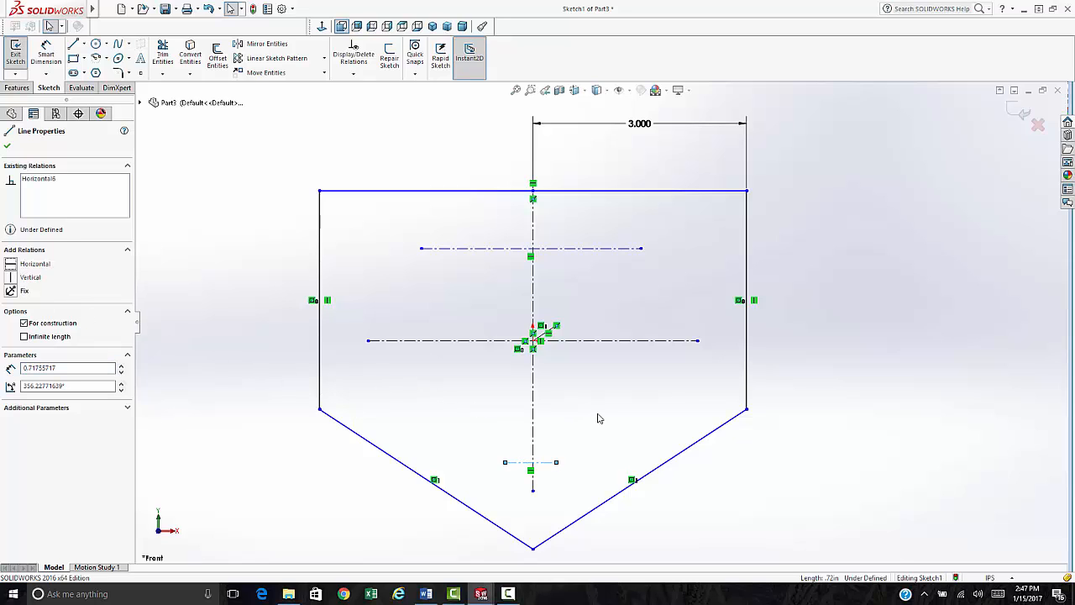
pyautogui.press('Escape')
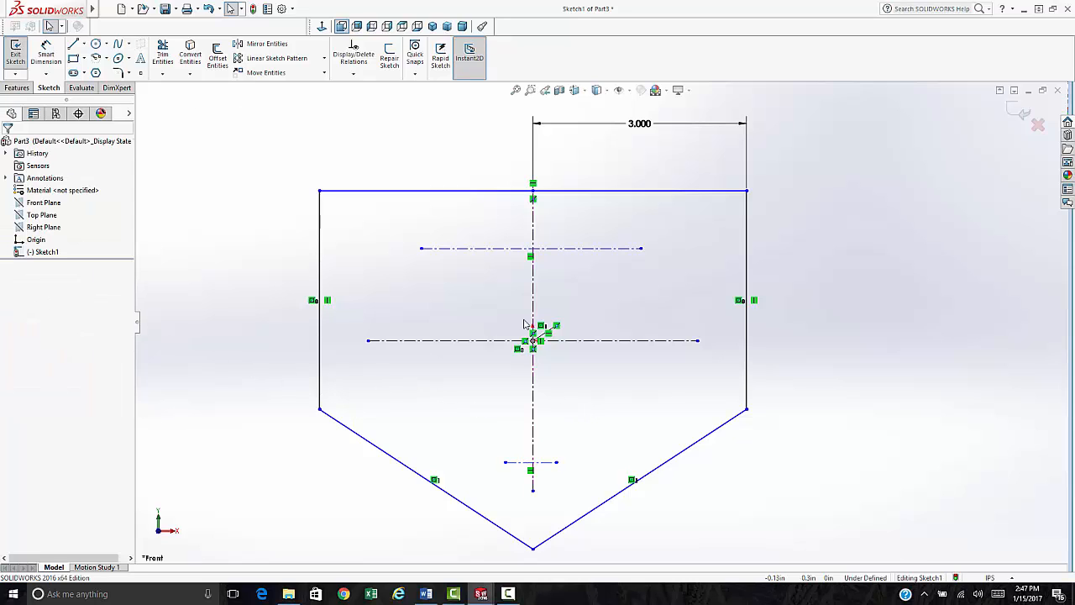
# - Dimension the top edge 1.000 above the upper centerline
pyautogui.click(46, 74)
pyautogui.click(63, 88)
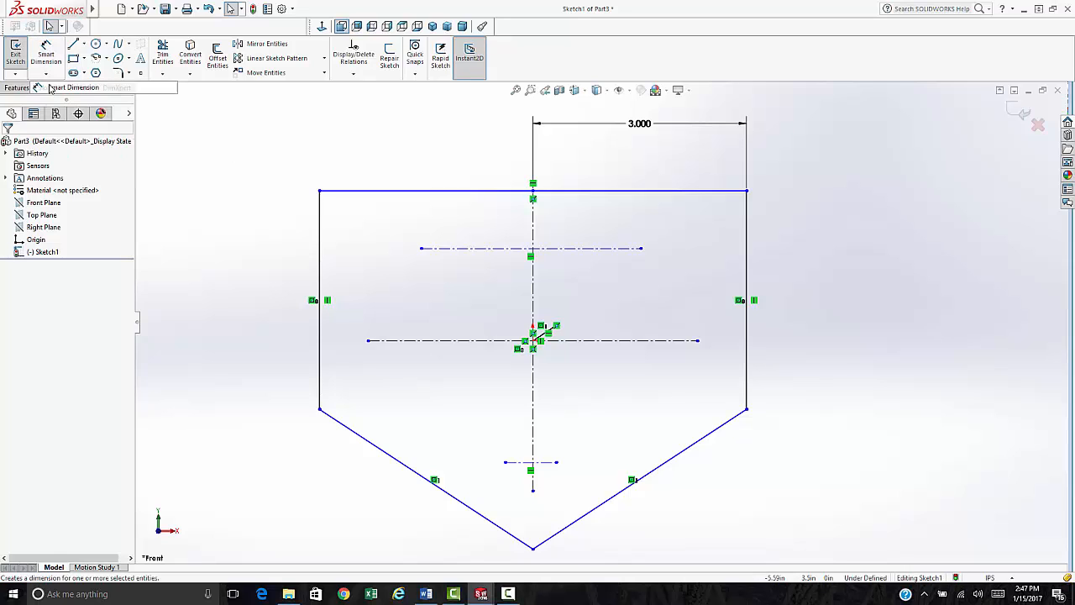
pyautogui.click(578, 191)
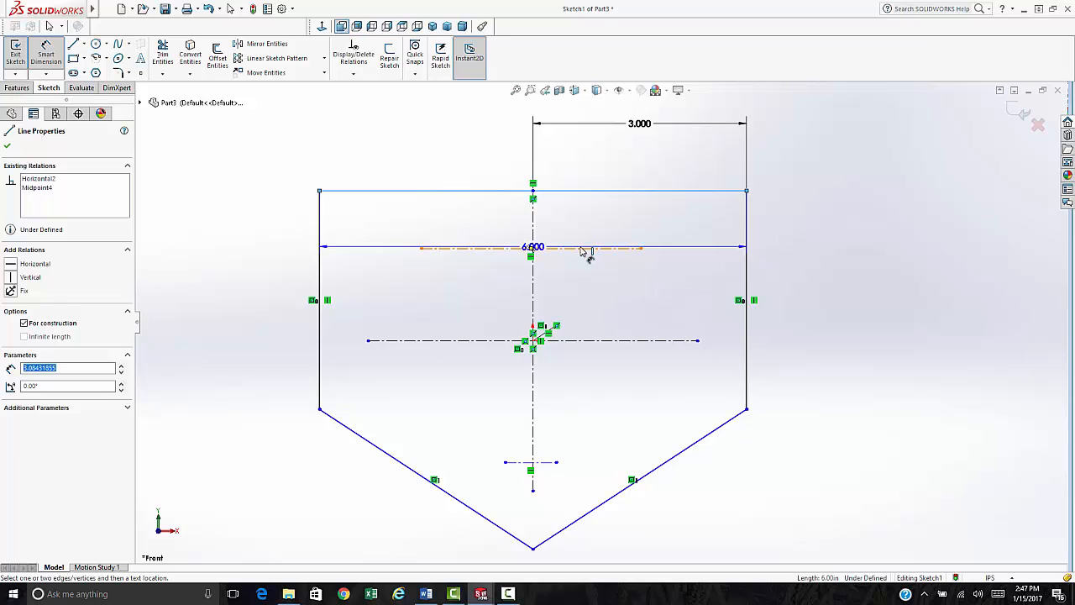
pyautogui.click(583, 249)
pyautogui.click(598, 231)
pyautogui.write('1')
pyautogui.press('Return')
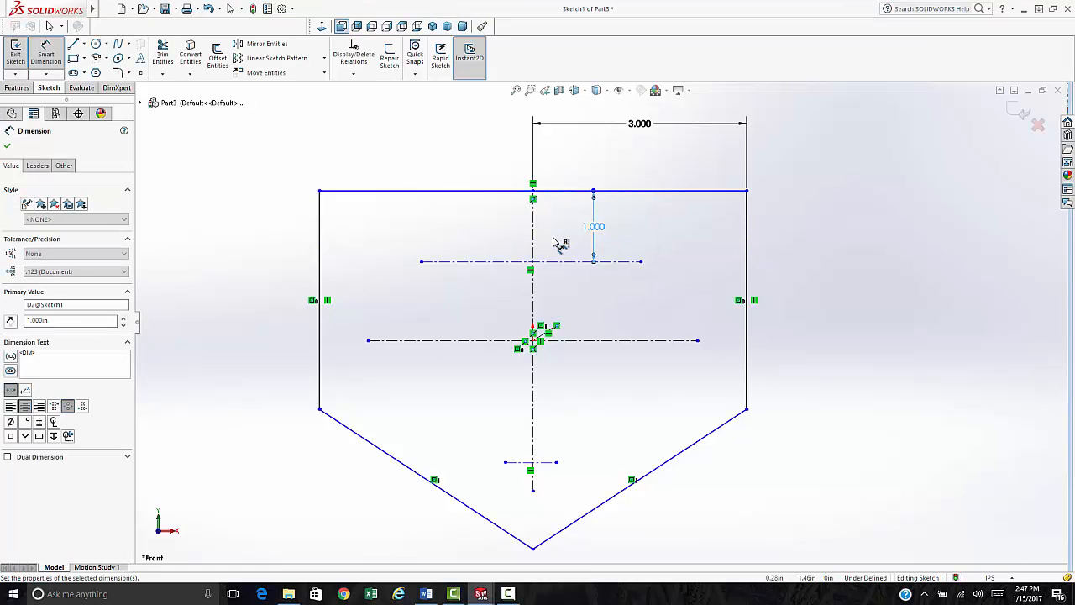
# - Add 1.500 between centerlines and 2.000 to the bottom point, aligning dimensions on the right
pyautogui.click(627, 270)
pyautogui.click(635, 343)
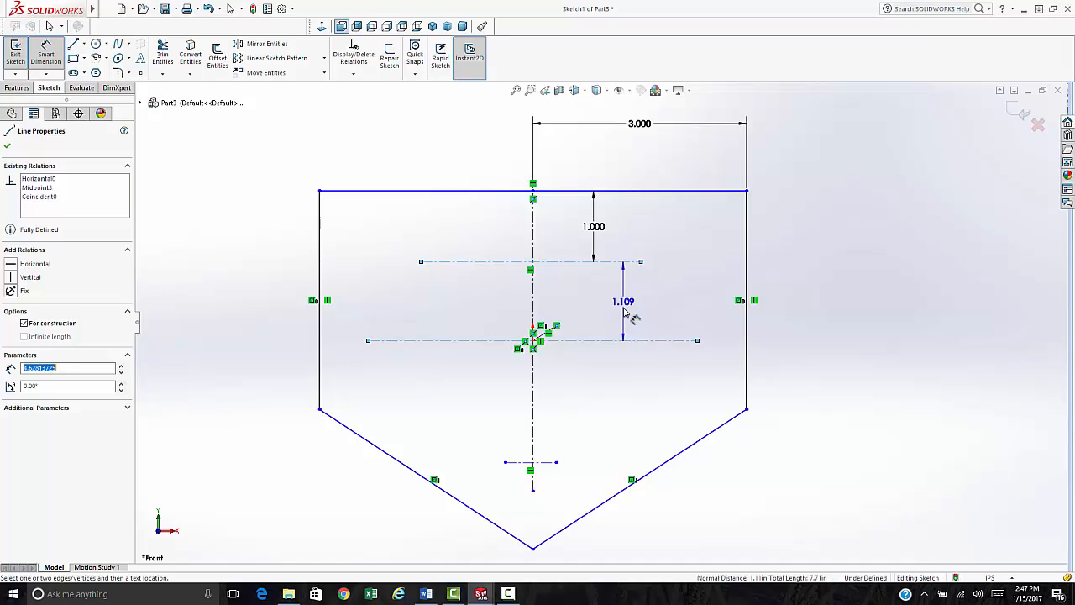
pyautogui.click(623, 311)
pyautogui.write('1.5')
pyautogui.press('Return')
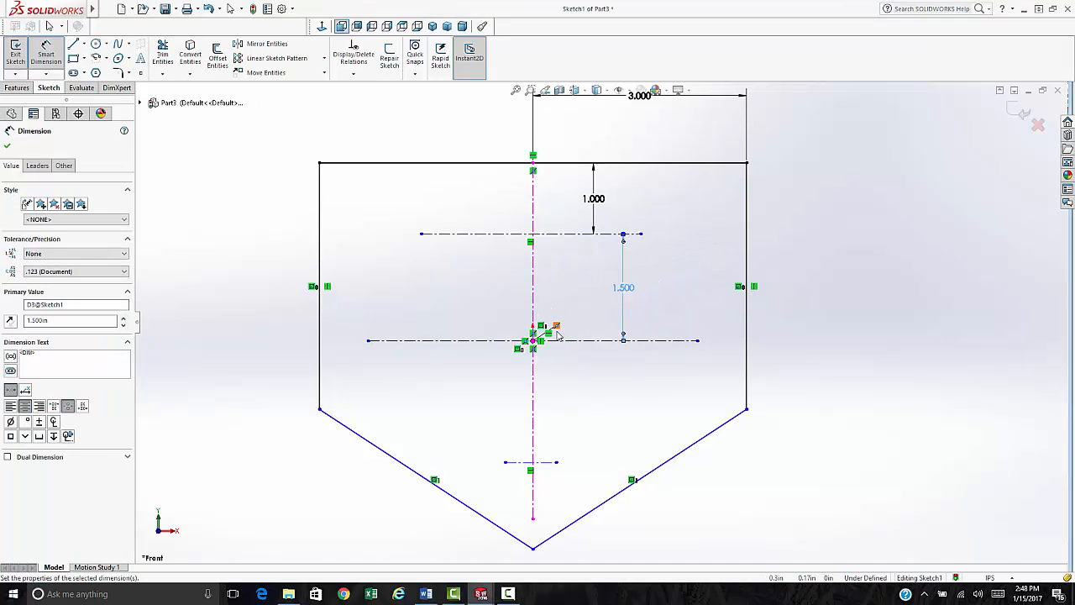
pyautogui.click(593, 341)
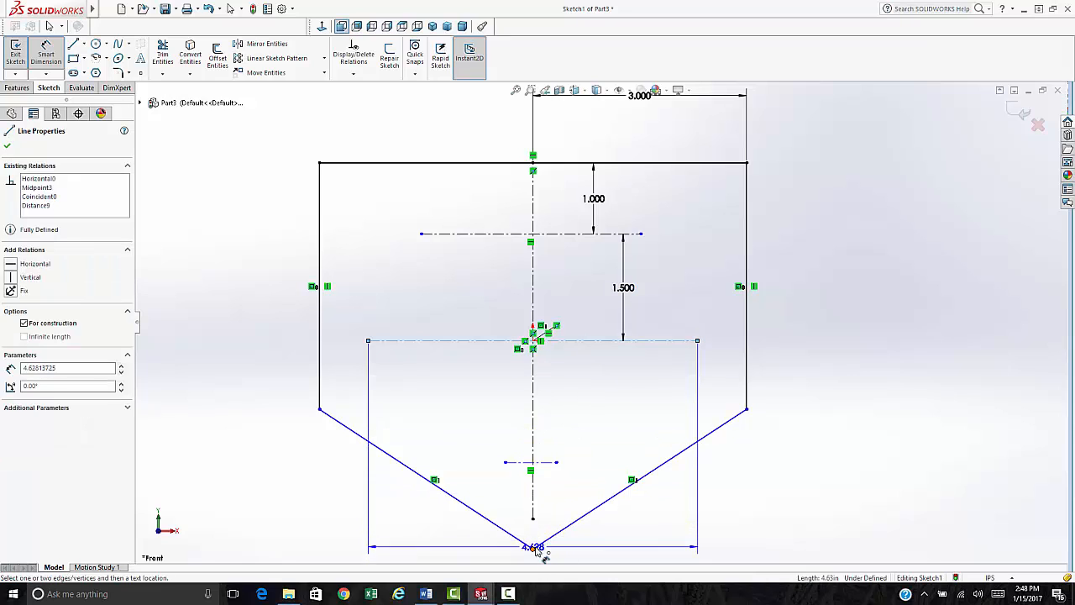
pyautogui.click(532, 547)
pyautogui.click(791, 512)
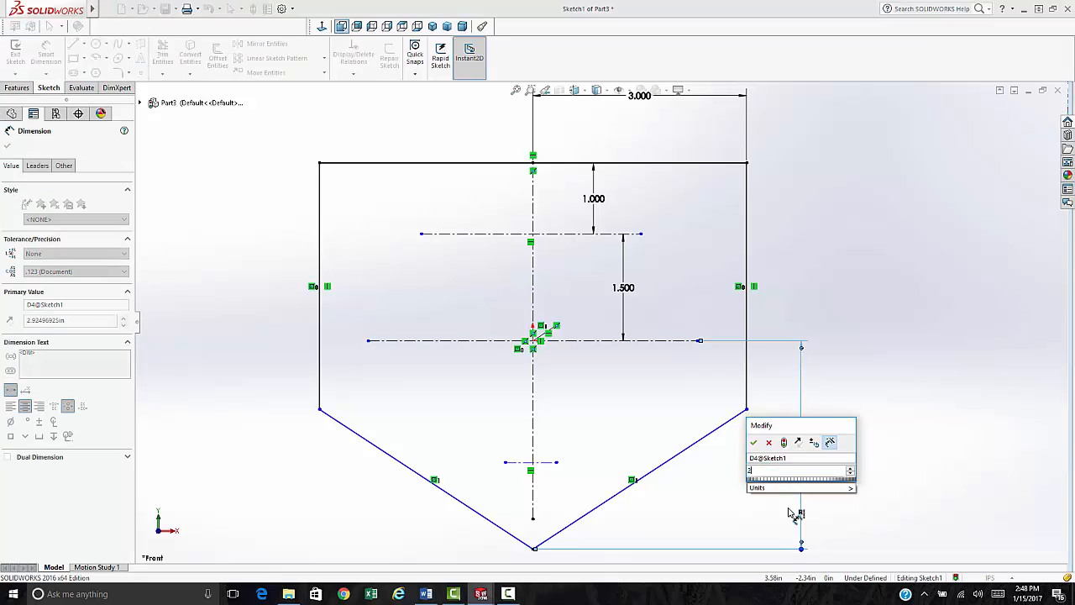
pyautogui.press('Return')
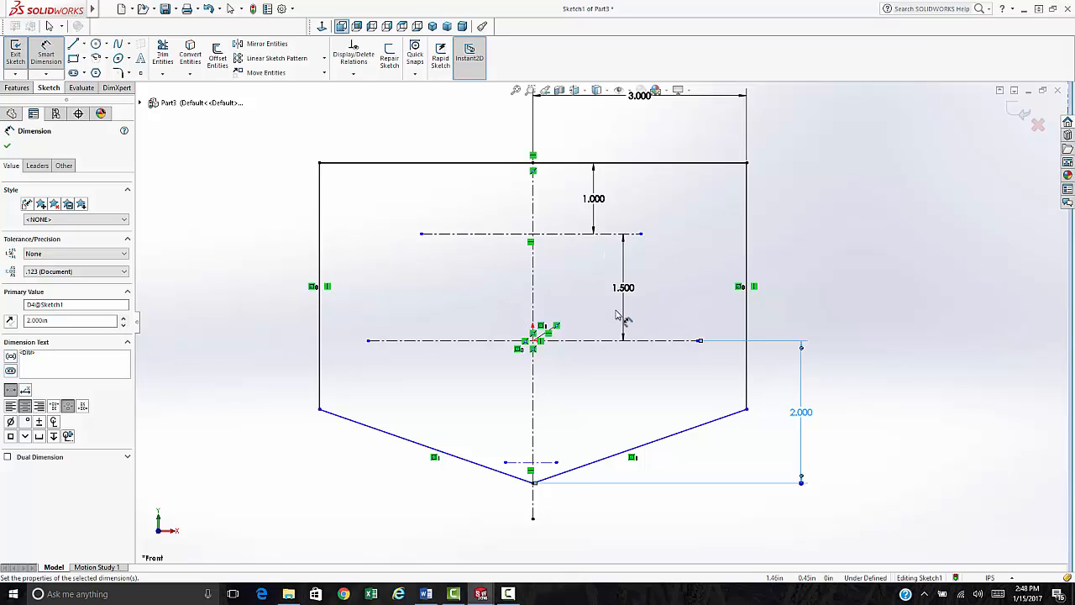
pyautogui.moveTo(623, 300); pyautogui.dragTo(808, 301)
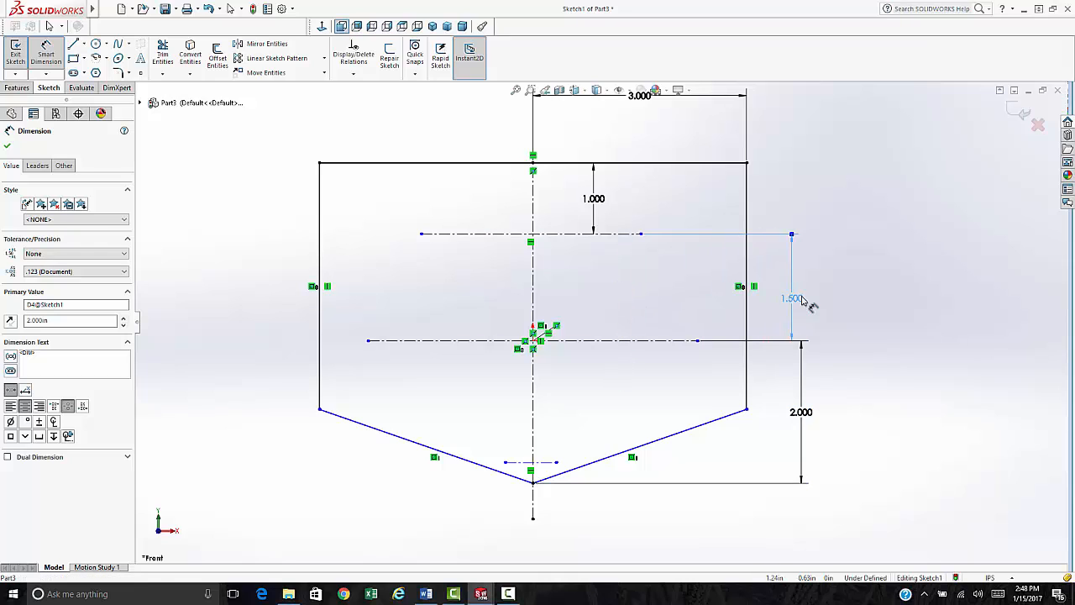
pyautogui.moveTo(613, 202); pyautogui.dragTo(808, 198)
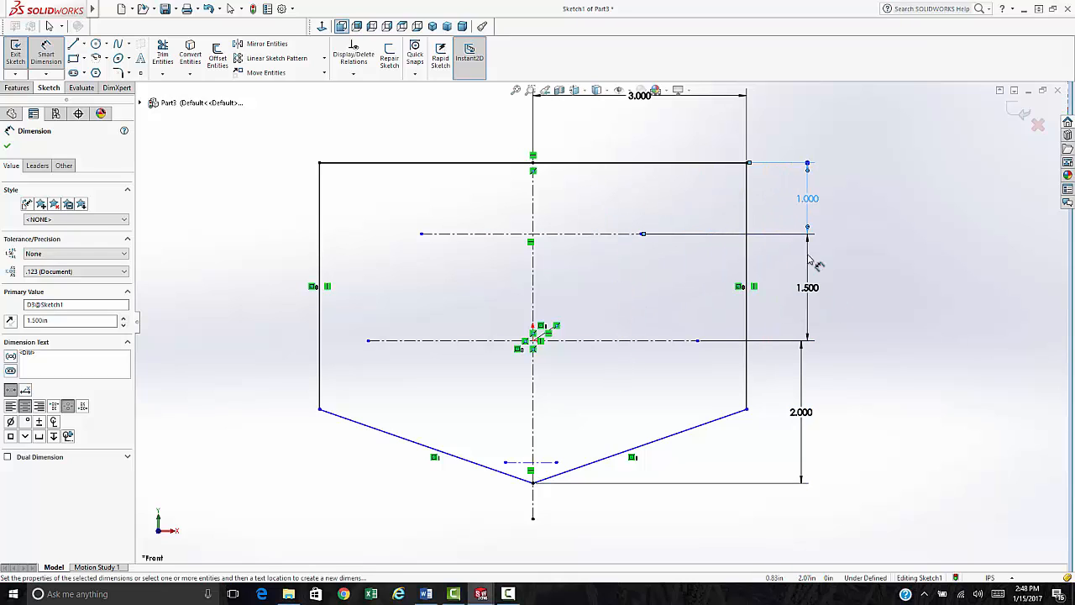
# - Make the V's bottom point coincident with the vertical centerline
pyautogui.press('Escape')
pyautogui.scroll(-5, 536, 492)
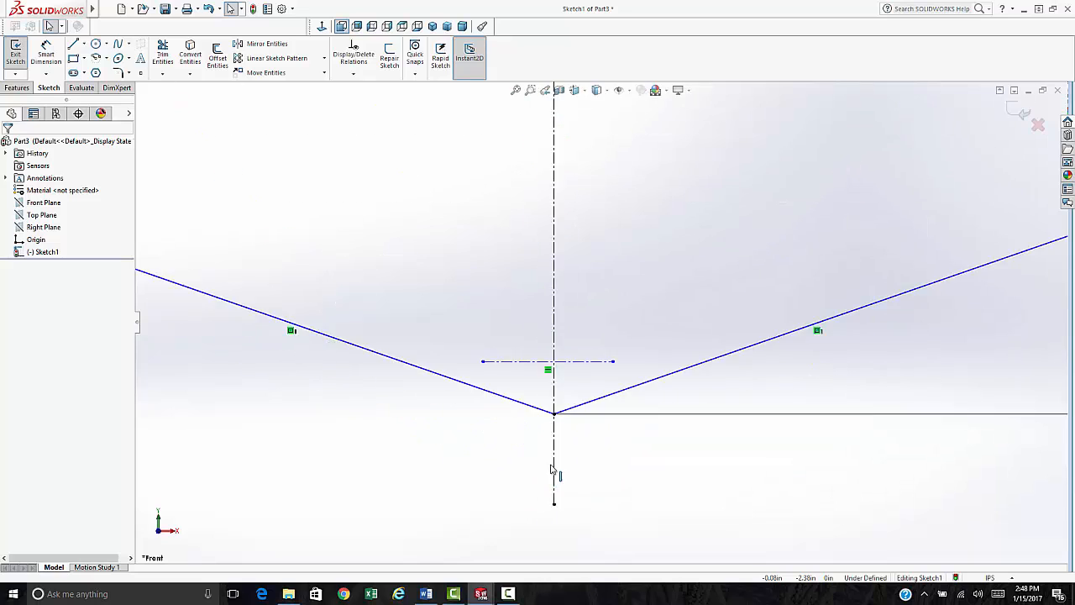
pyautogui.click(561, 393)
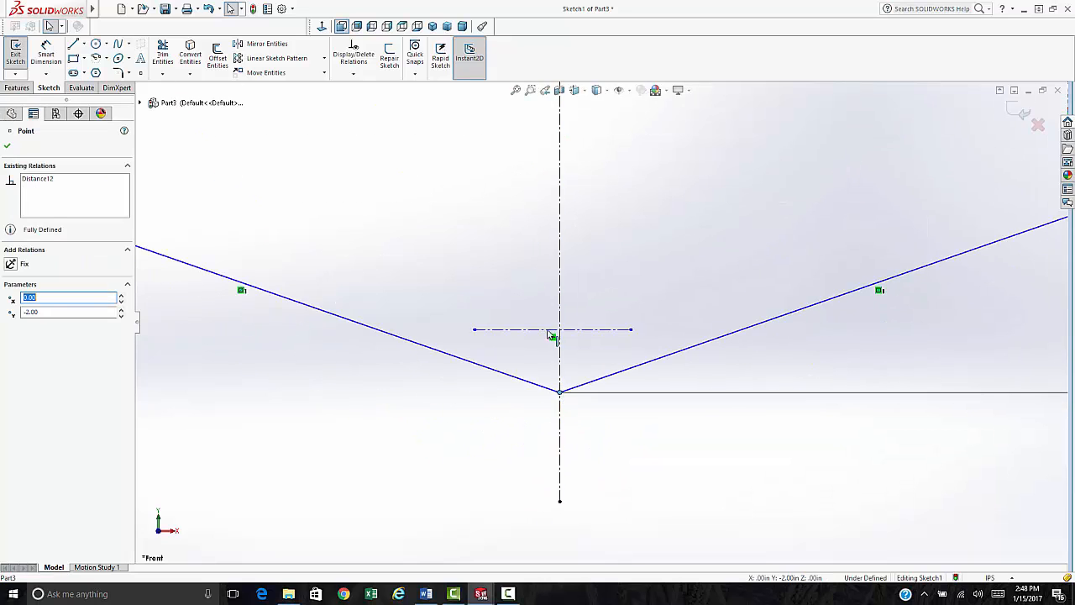
pyautogui.keyDown('ctrl'); pyautogui.click(561, 277); pyautogui.keyUp('ctrl')
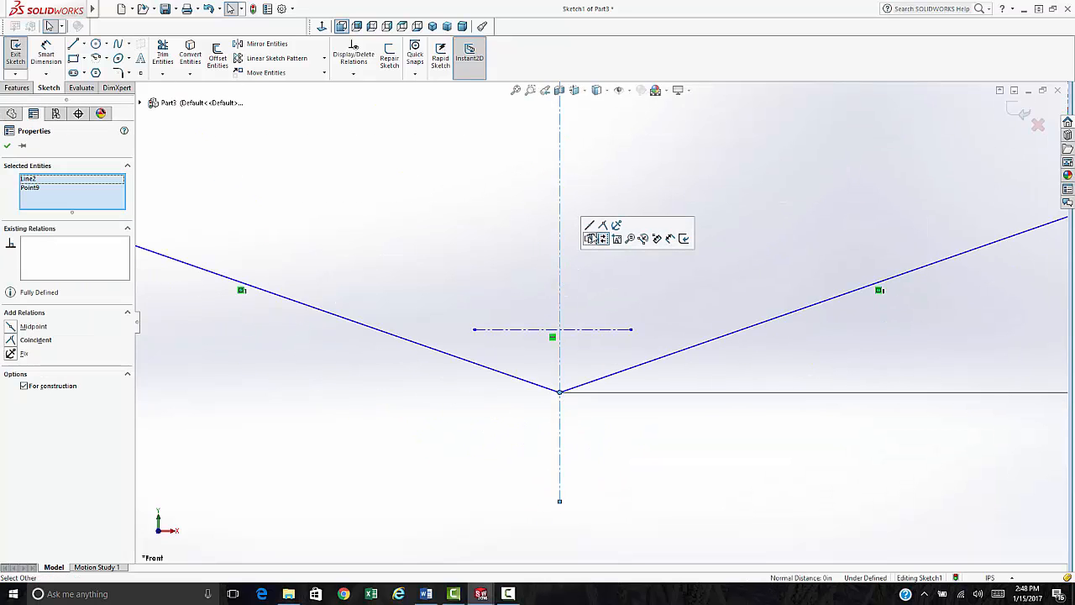
pyautogui.click(591, 238)
# - Make the right lower corner coincident with the middle horizontal centerline and fit the sketch
pyautogui.scroll(5, 719, 311)
pyautogui.scroll(1, 719, 311)
pyautogui.scroll(-2, 756, 288)
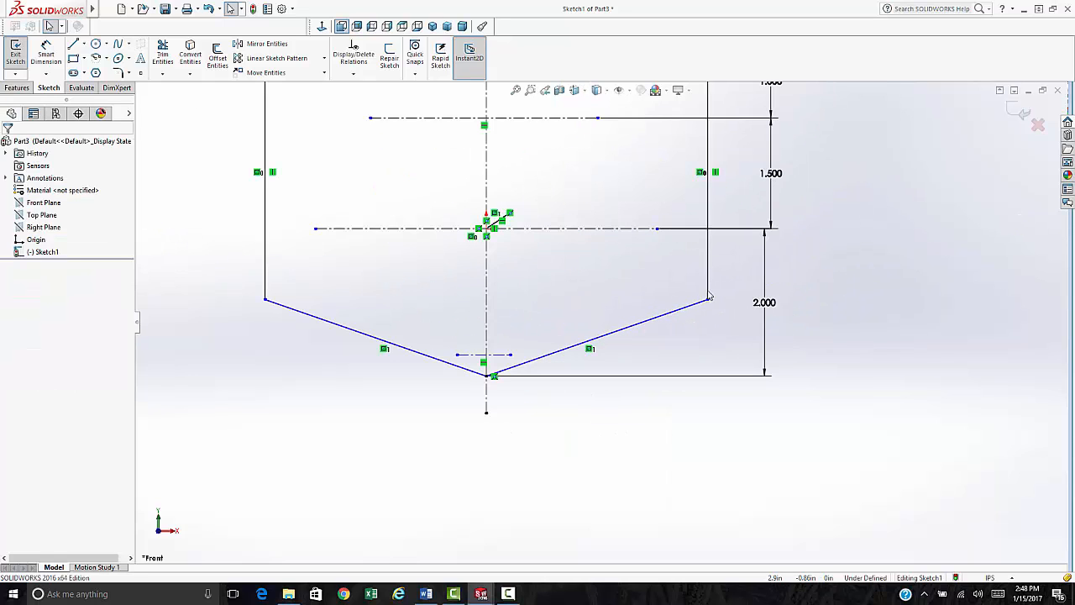
pyautogui.moveTo(708, 299); pyautogui.dragTo(707, 244)
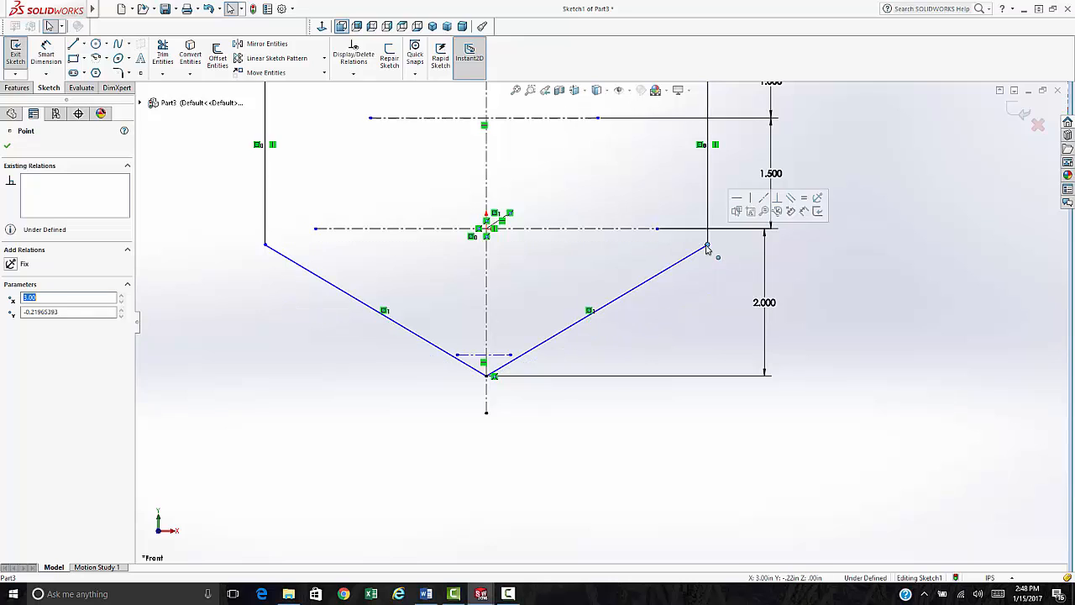
pyautogui.keyDown('ctrl'); pyautogui.click(645, 228); pyautogui.keyUp('ctrl')
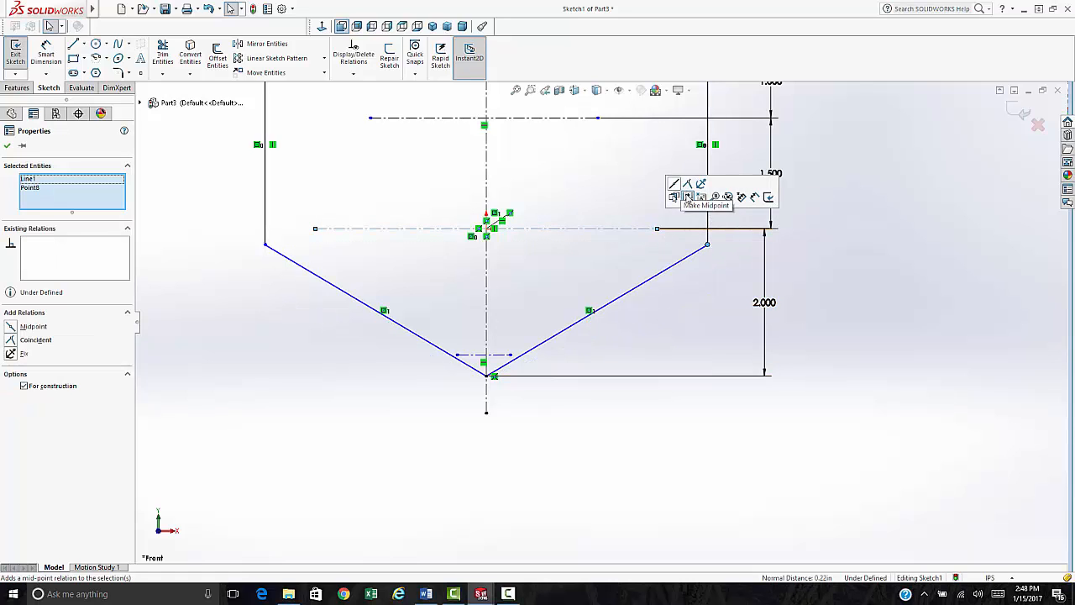
pyautogui.click(214, 335)
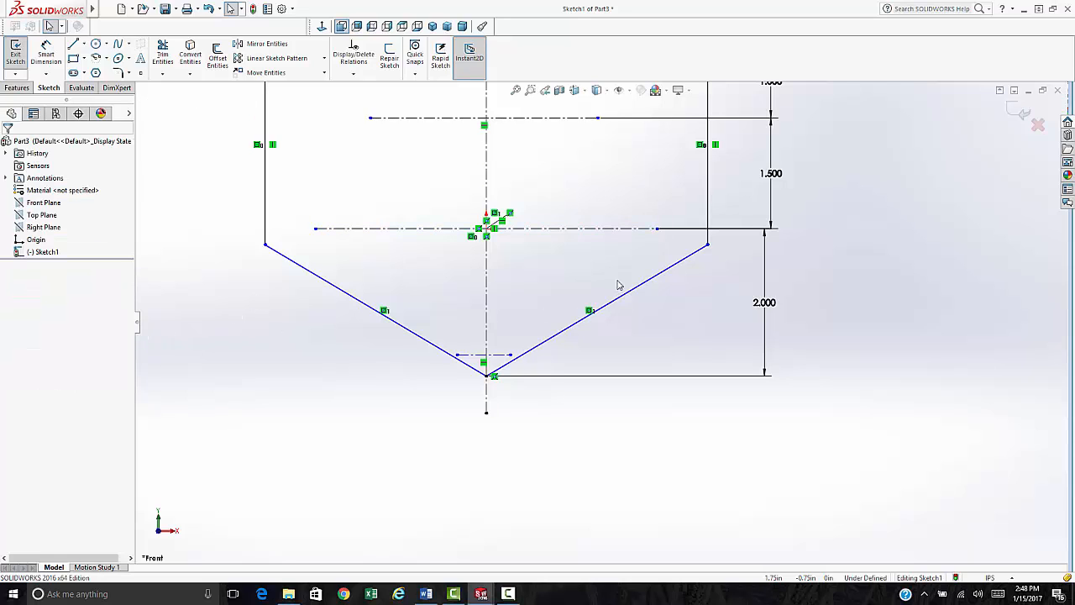
pyautogui.click(690, 248)
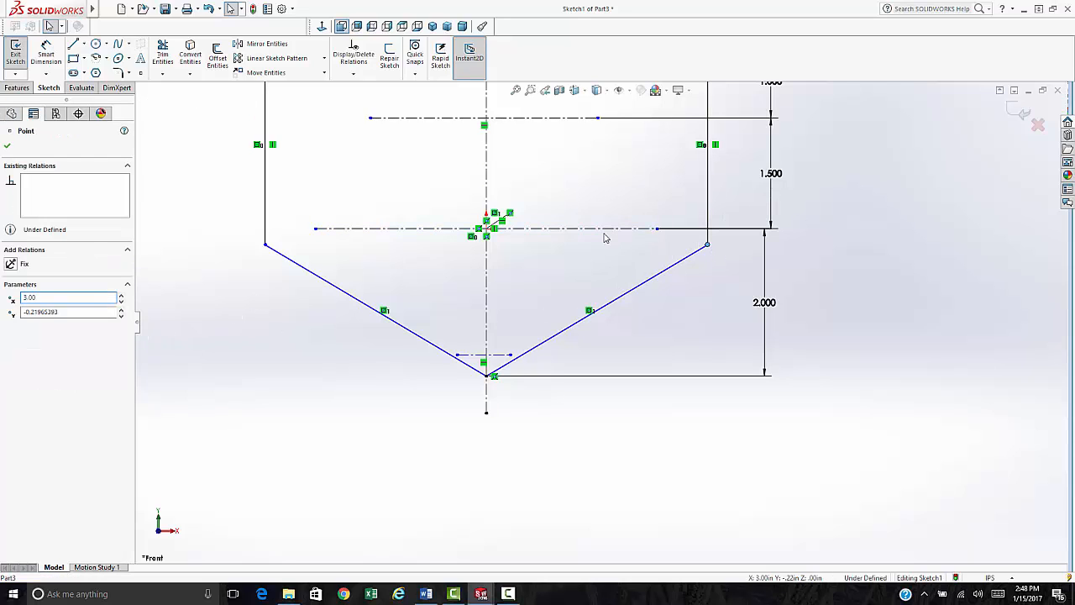
pyautogui.keyDown('ctrl'); pyautogui.click(609, 229); pyautogui.keyUp('ctrl')
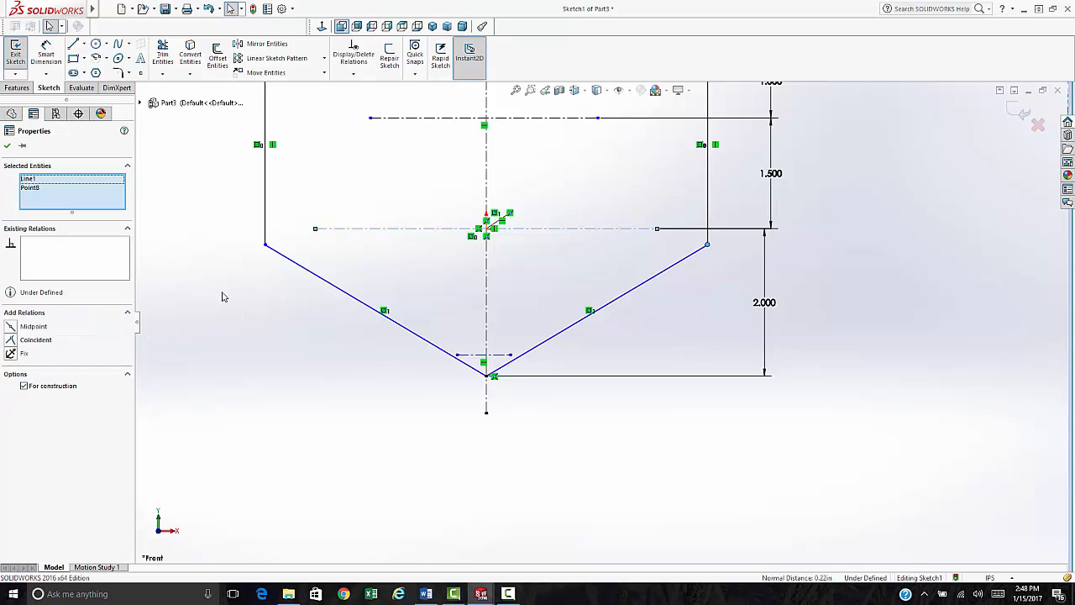
pyautogui.click(12, 341)
pyautogui.click(212, 403)
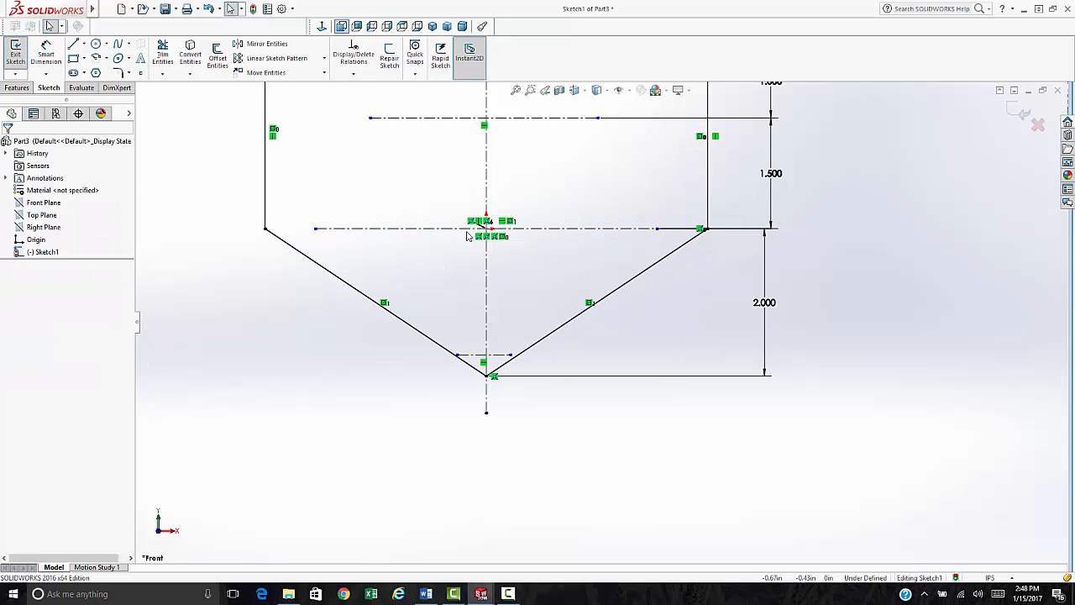
pyautogui.press('f')
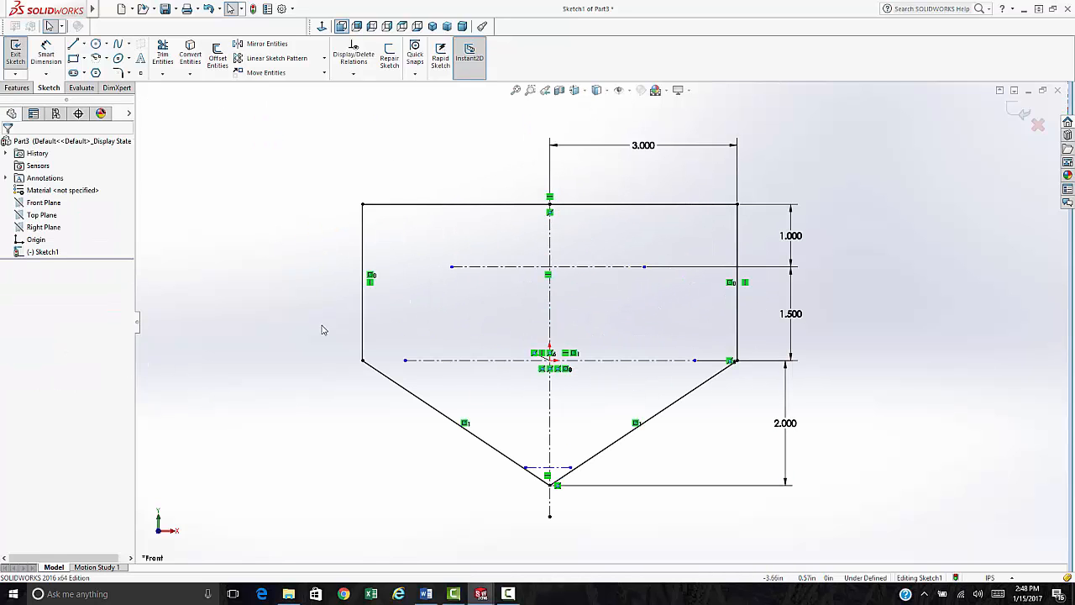
# - Fillet the two top corners and the bottom point with a 0.375 in radius
pyautogui.click(118, 73)
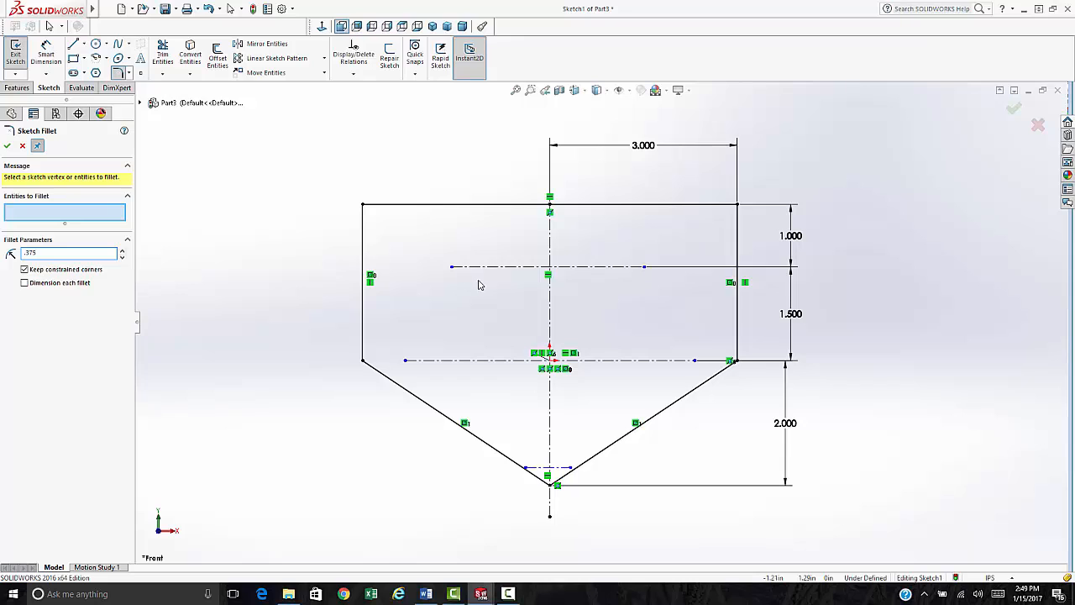
pyautogui.click(365, 206)
pyautogui.click(366, 209)
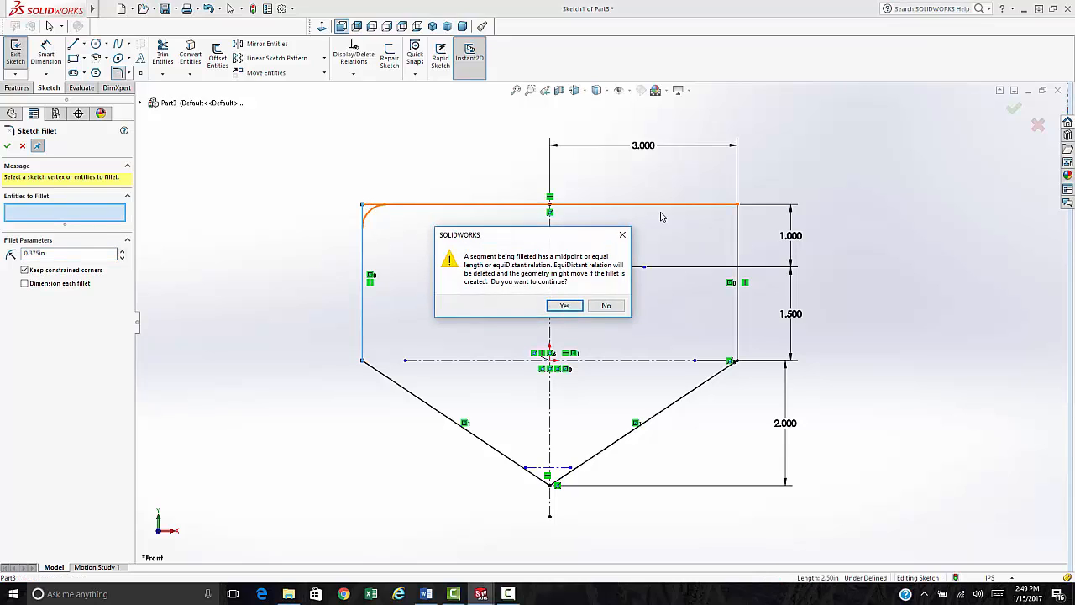
pyautogui.click(565, 304)
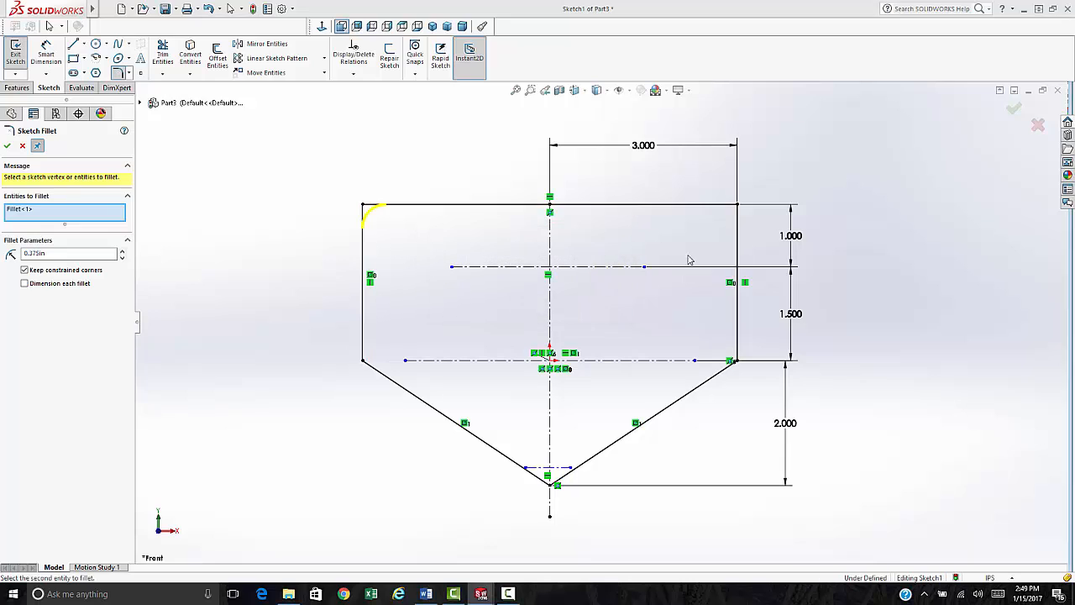
pyautogui.click(737, 207)
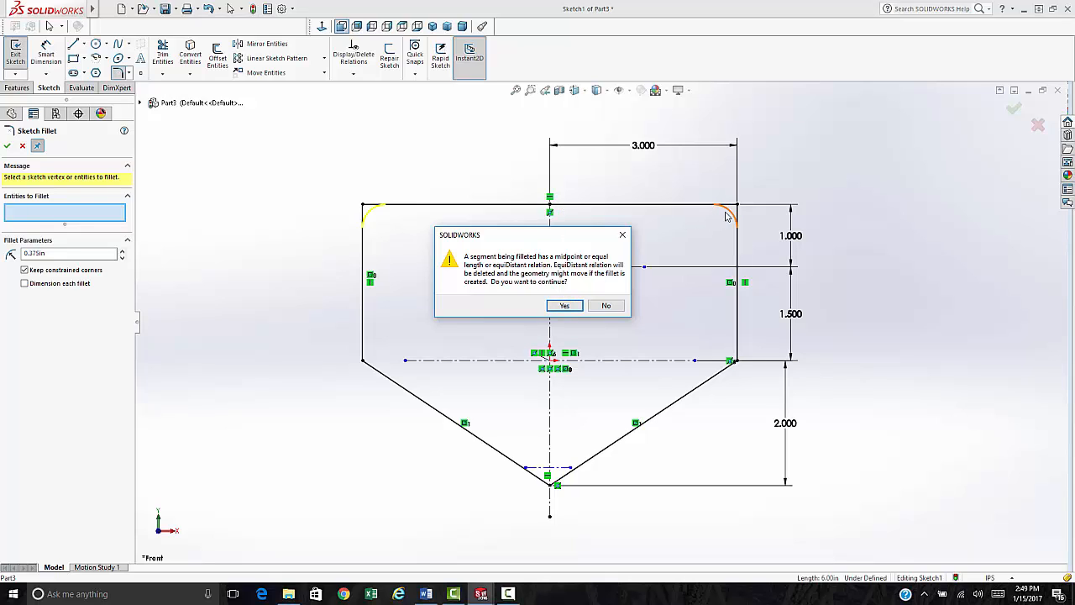
pyautogui.click(566, 306)
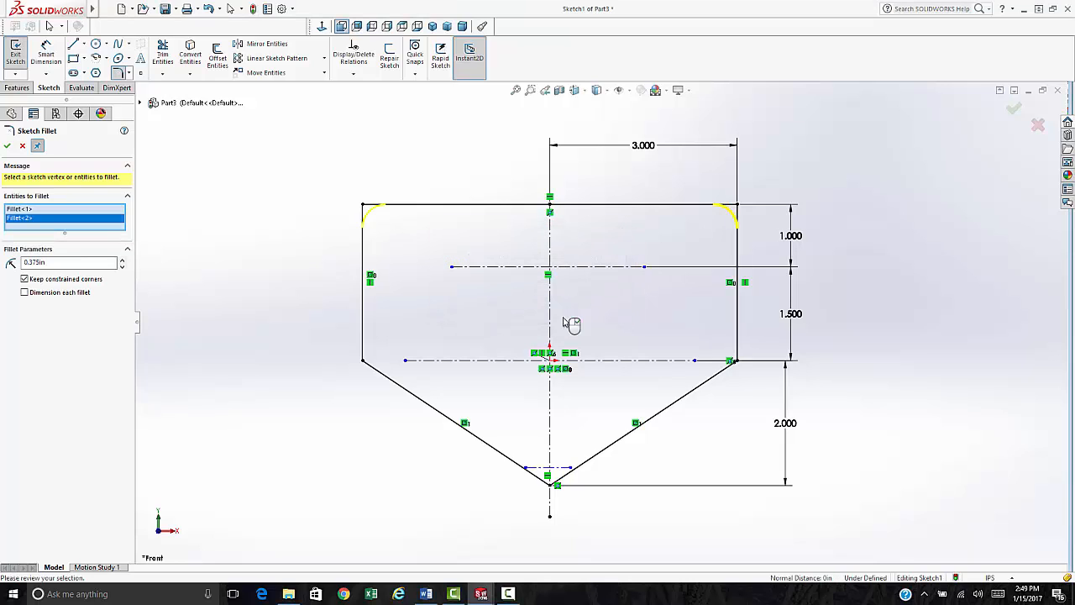
pyautogui.click(549, 479)
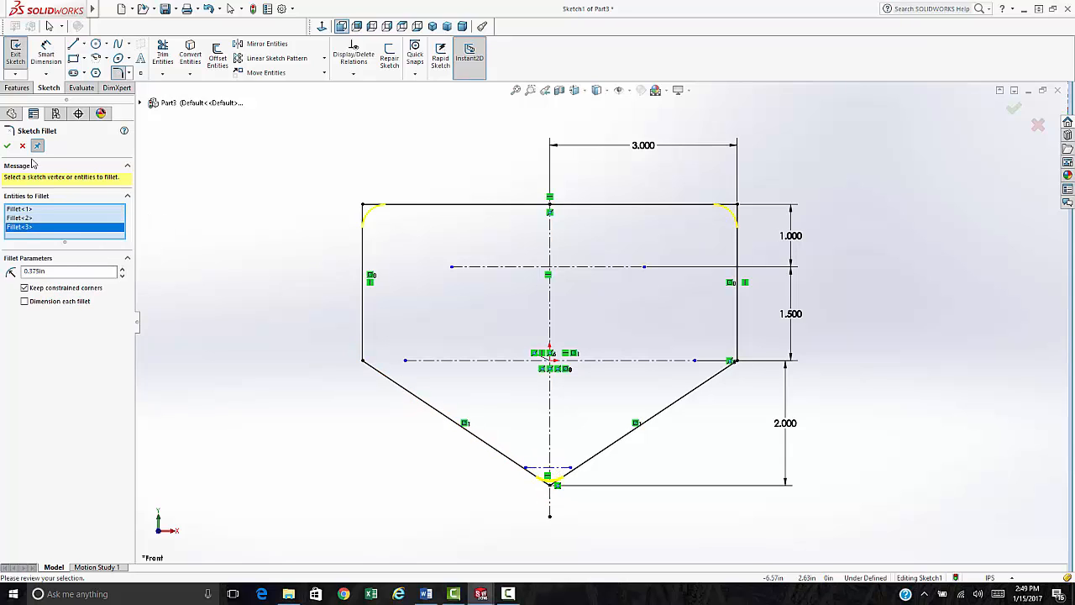
pyautogui.press('Return')
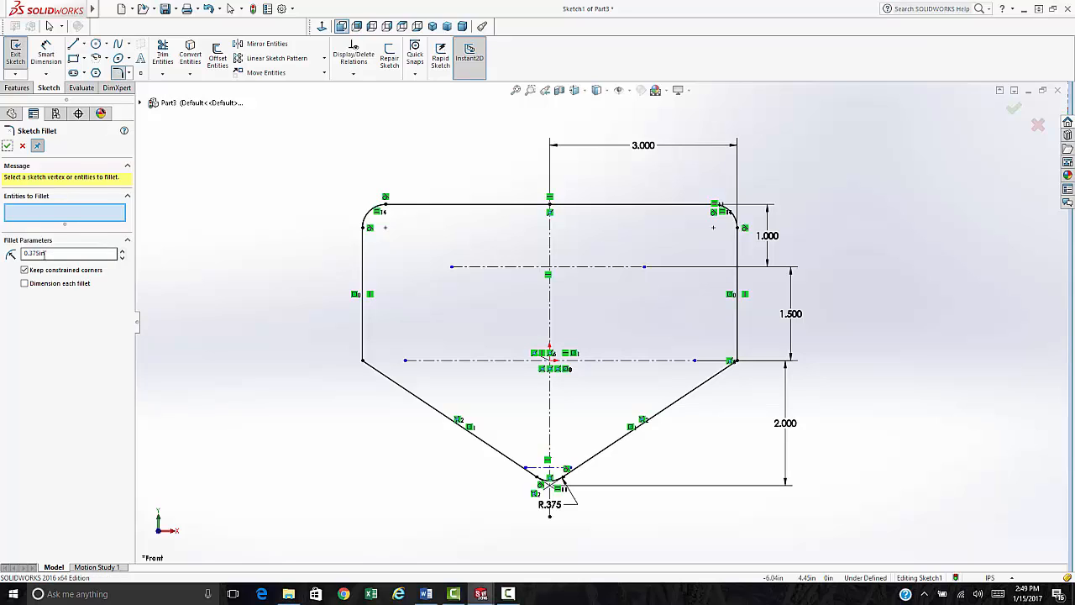
# - Fillet both lower side corners with a 0.50 in radius
pyautogui.moveTo(49, 253); pyautogui.dragTo(4, 257)
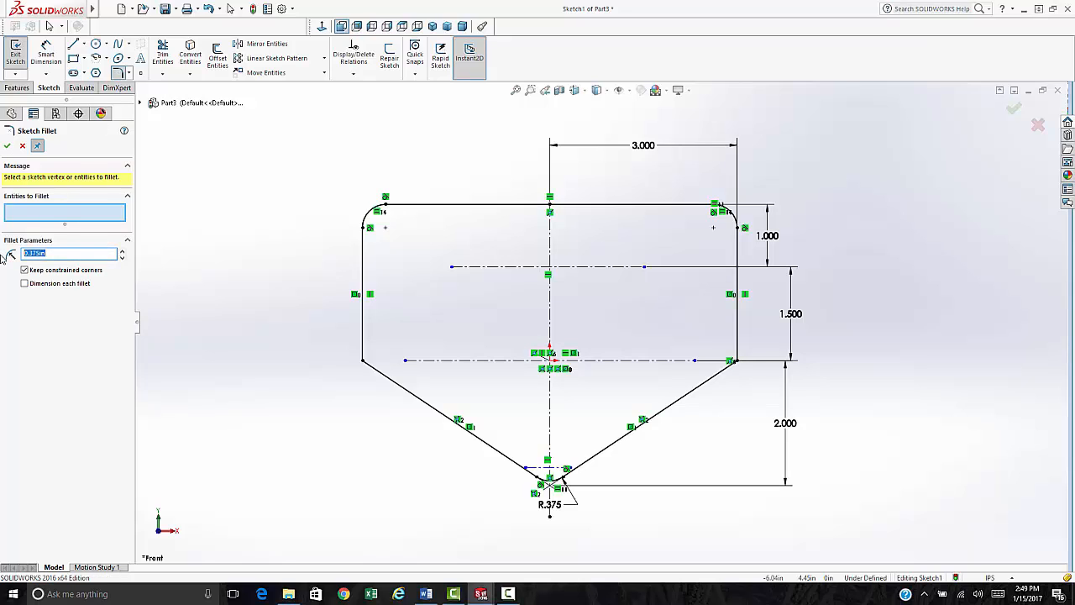
pyautogui.write('.50')
pyautogui.click(362, 356)
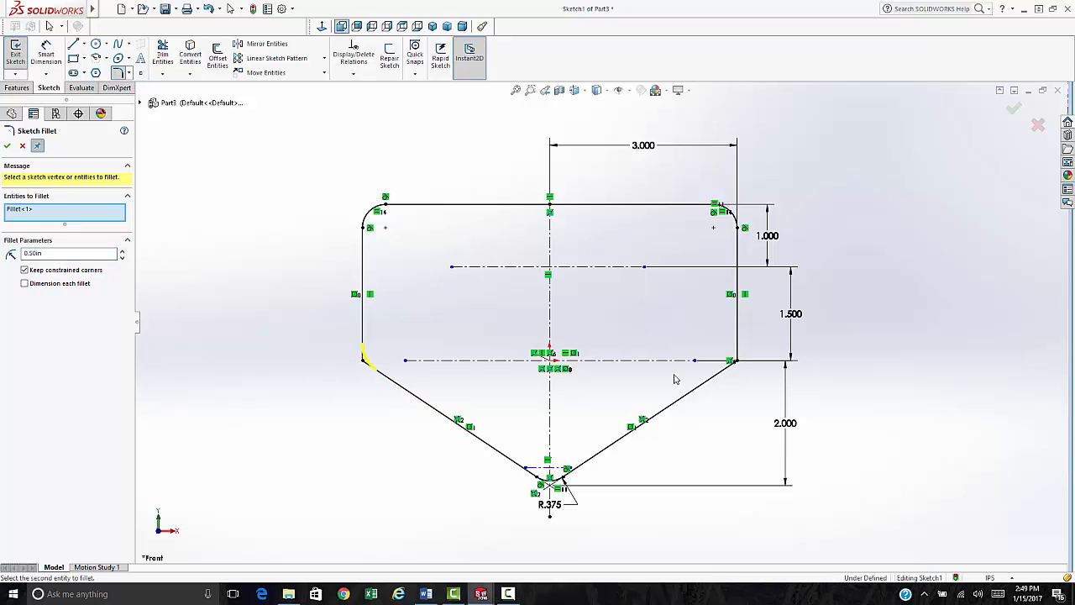
pyautogui.click(735, 361)
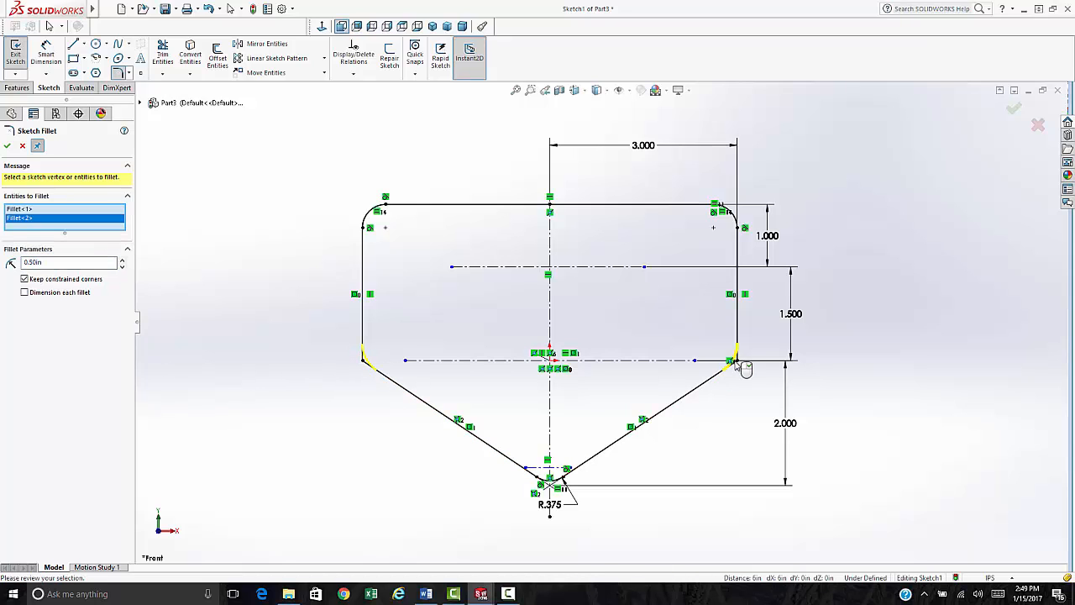
pyautogui.click(7, 146)
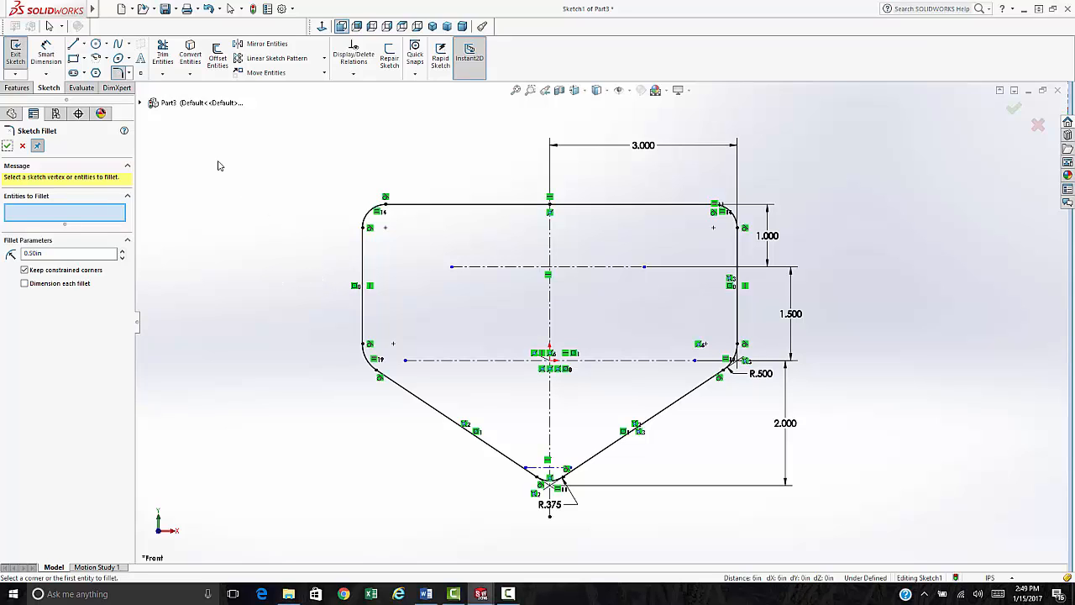
# - Draw hole circles at the top-left, lower-left and bottom corner arc centres
pyautogui.click(96, 44)
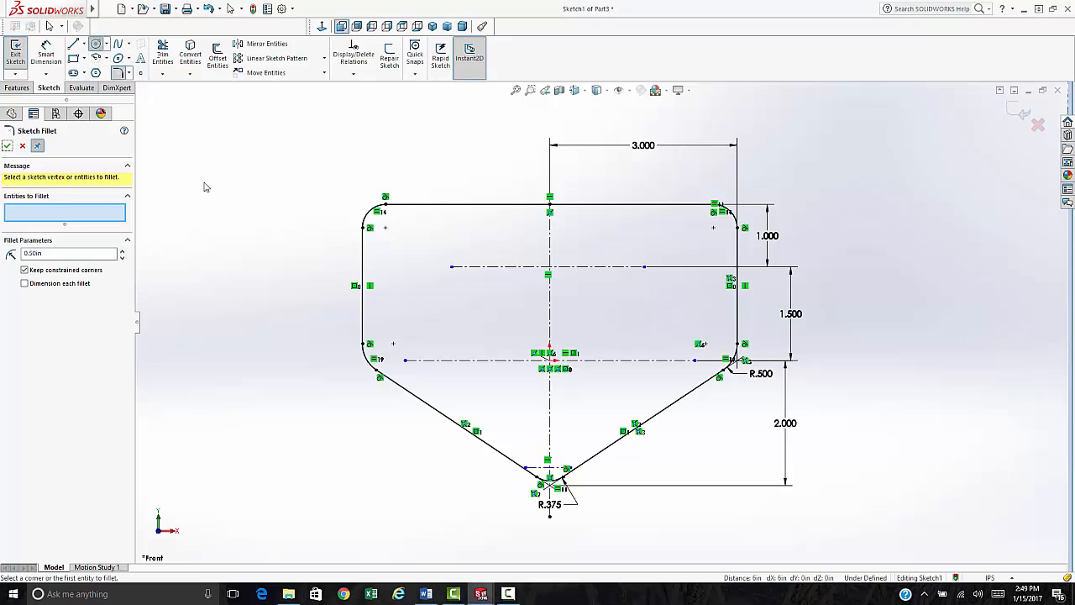
pyautogui.click(385, 227)
pyautogui.click(401, 239)
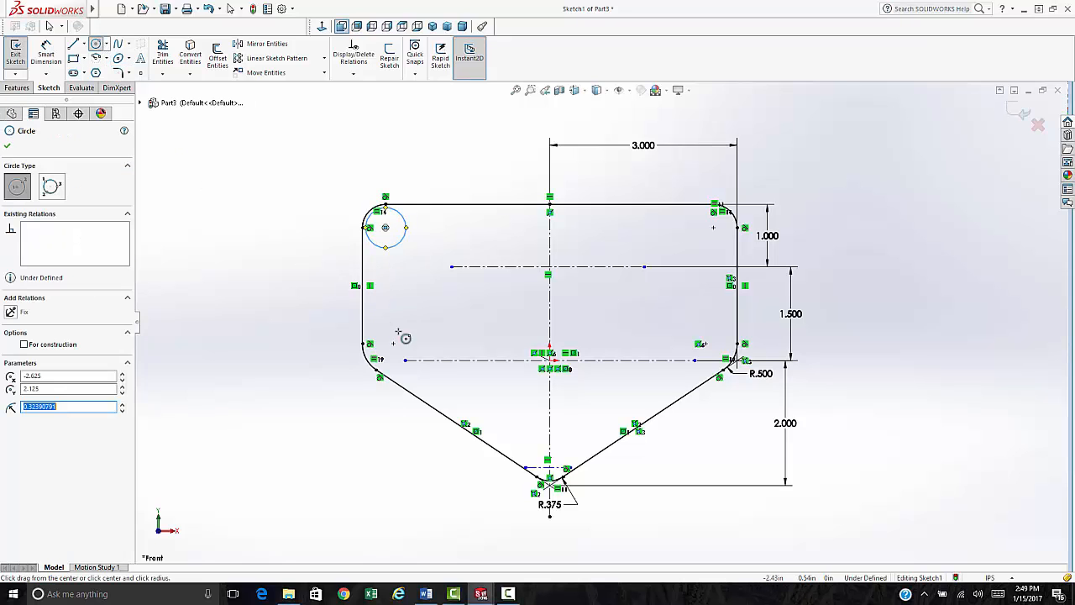
pyautogui.click(394, 343)
pyautogui.click(422, 341)
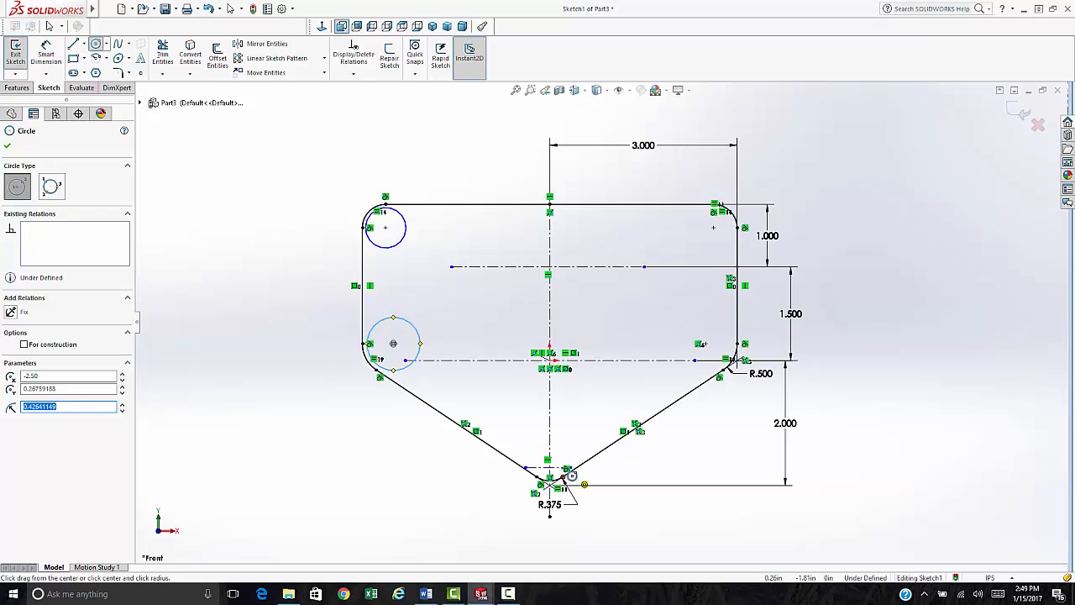
pyautogui.scroll(-5, 554, 477)
pyautogui.scroll(-2, 521, 420)
pyautogui.click(579, 327)
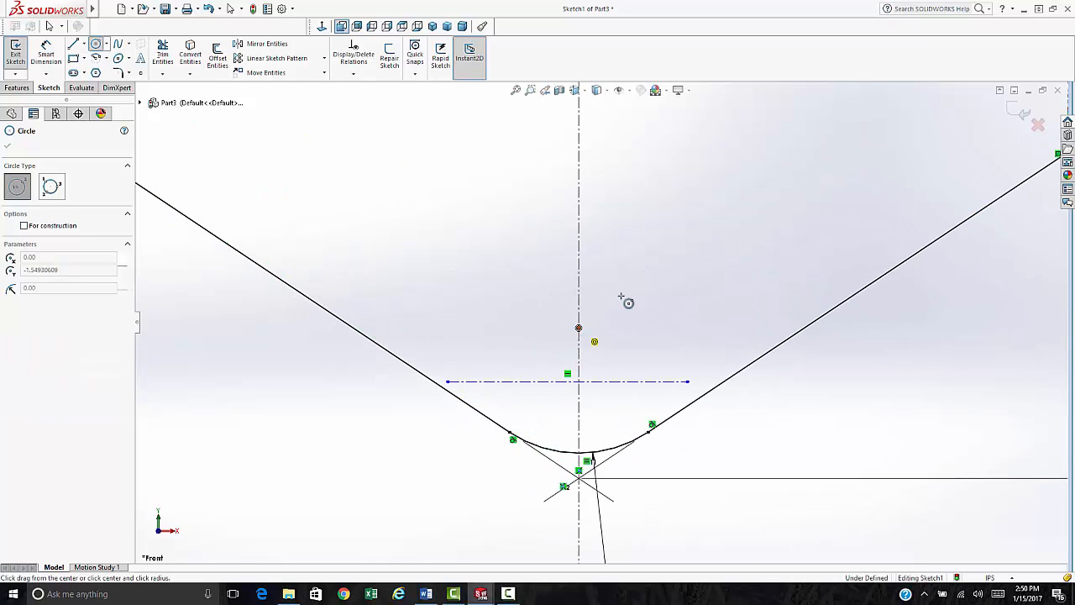
pyautogui.click(633, 291)
# - Draw circles near the lower-right corner and at the remaining corner arc centre
pyautogui.scroll(4, 697, 210)
pyautogui.scroll(-5, 751, 308)
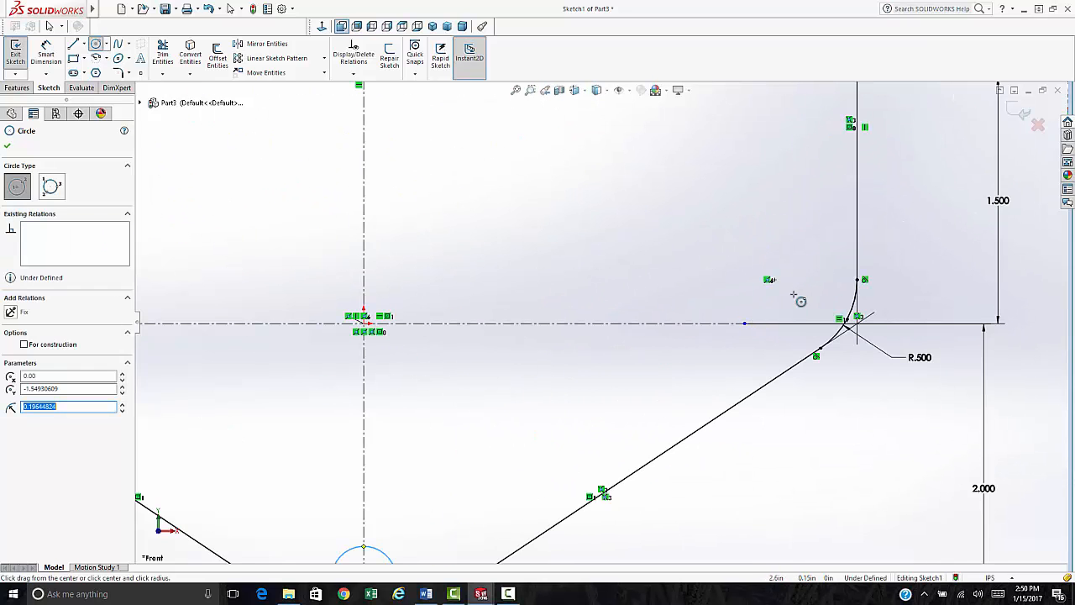
pyautogui.scroll(-3, 782, 298)
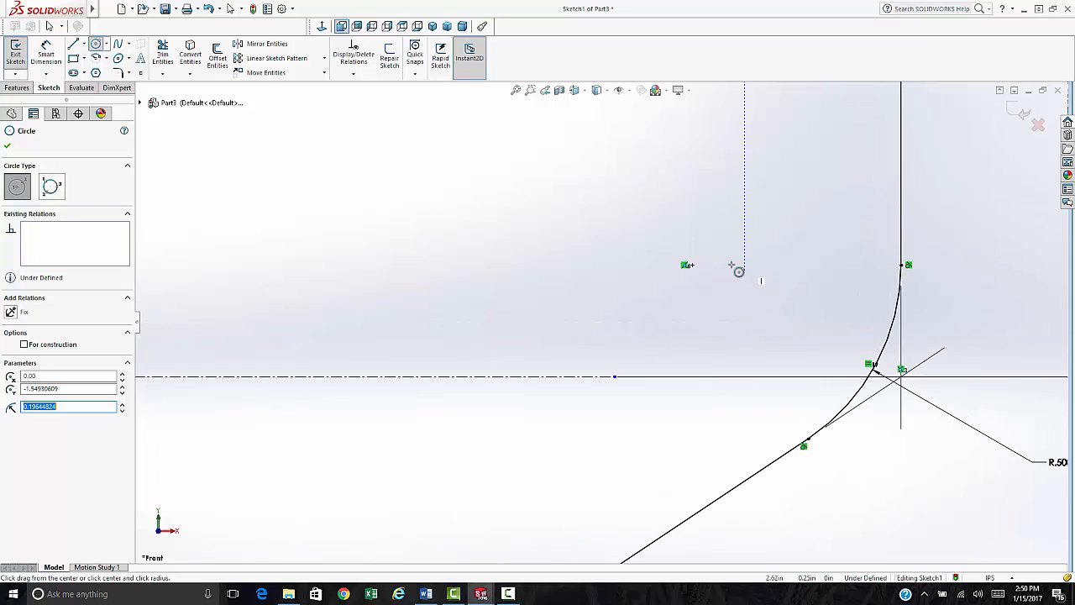
pyautogui.click(691, 265)
pyautogui.click(640, 206)
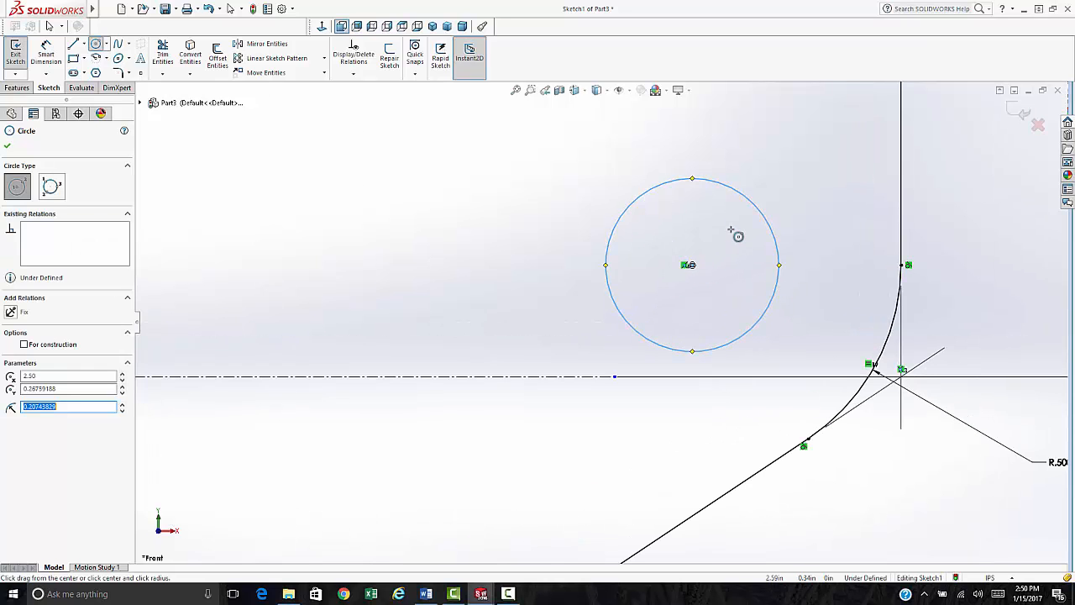
pyautogui.scroll(5, 660, 125)
pyautogui.scroll(2, 664, 128)
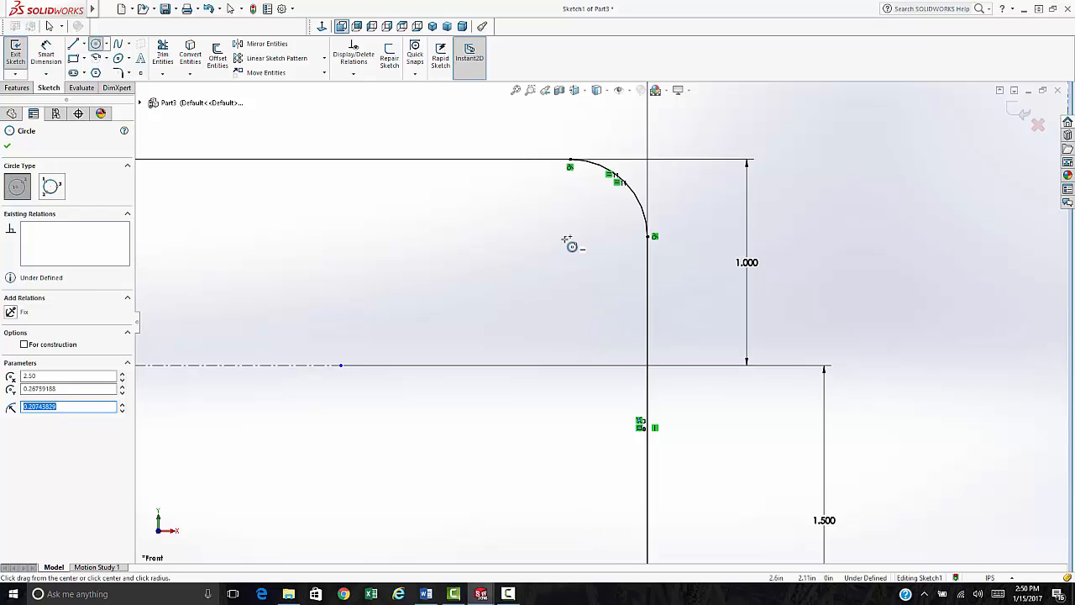
pyautogui.click(570, 236)
pyautogui.click(520, 291)
pyautogui.scroll(9, 592, 301)
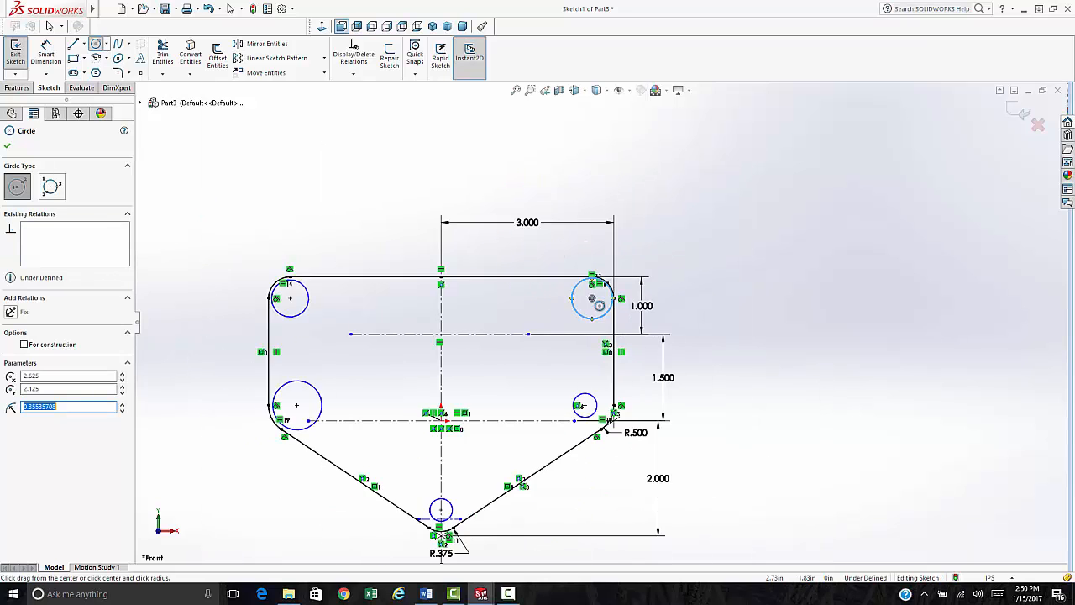
pyautogui.scroll(-4, 593, 295)
# - Hide the sketch relation icons and fit the whole sketch in view
pyautogui.press('Escape')
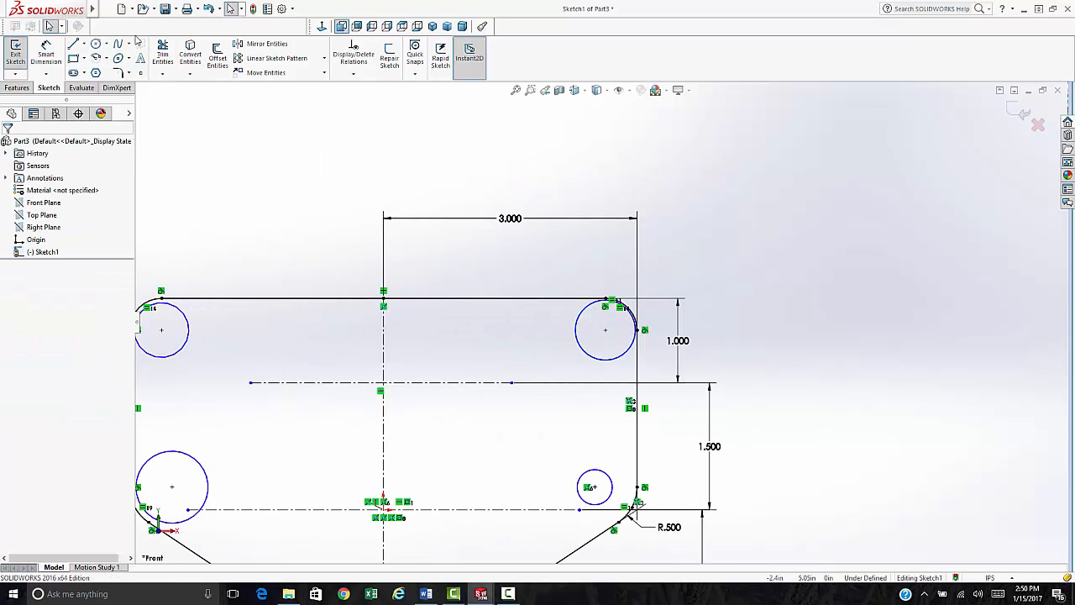
pyautogui.moveTo(104, 10)
pyautogui.click(148, 9)
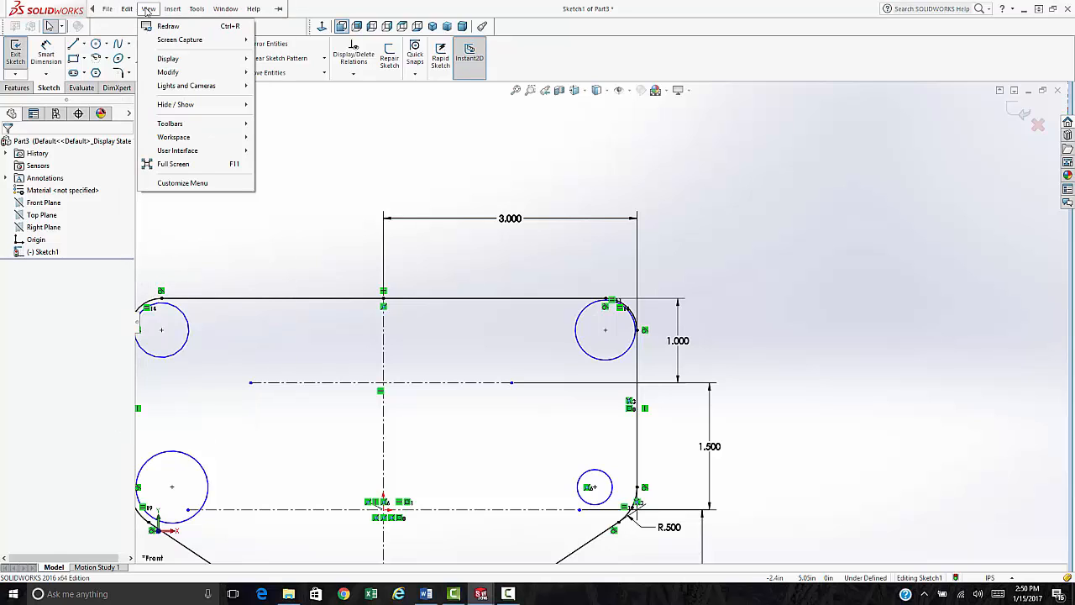
pyautogui.moveTo(197, 106)
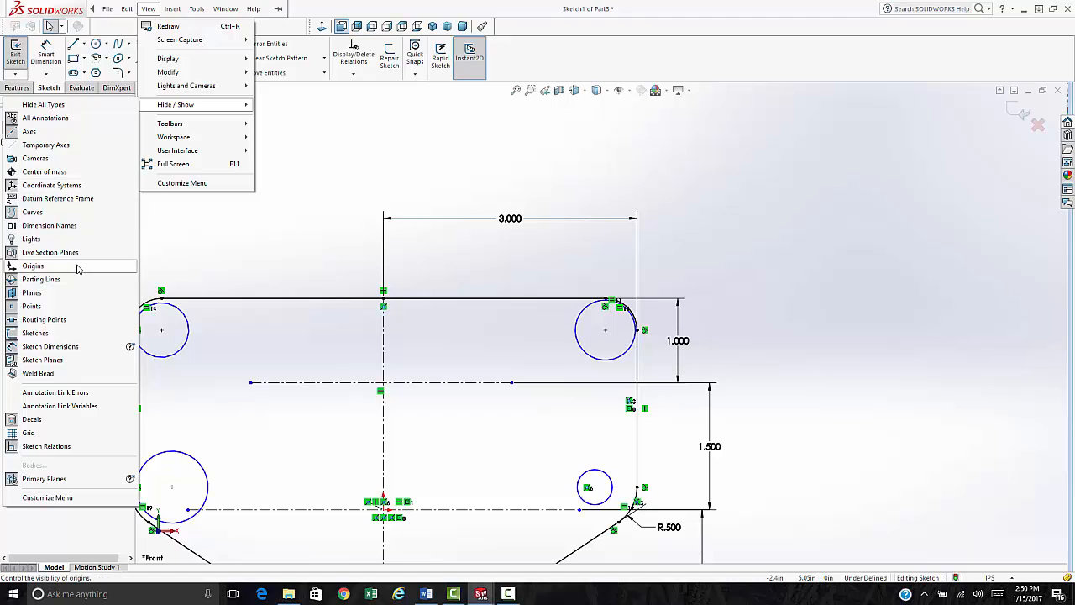
pyautogui.click(9, 448)
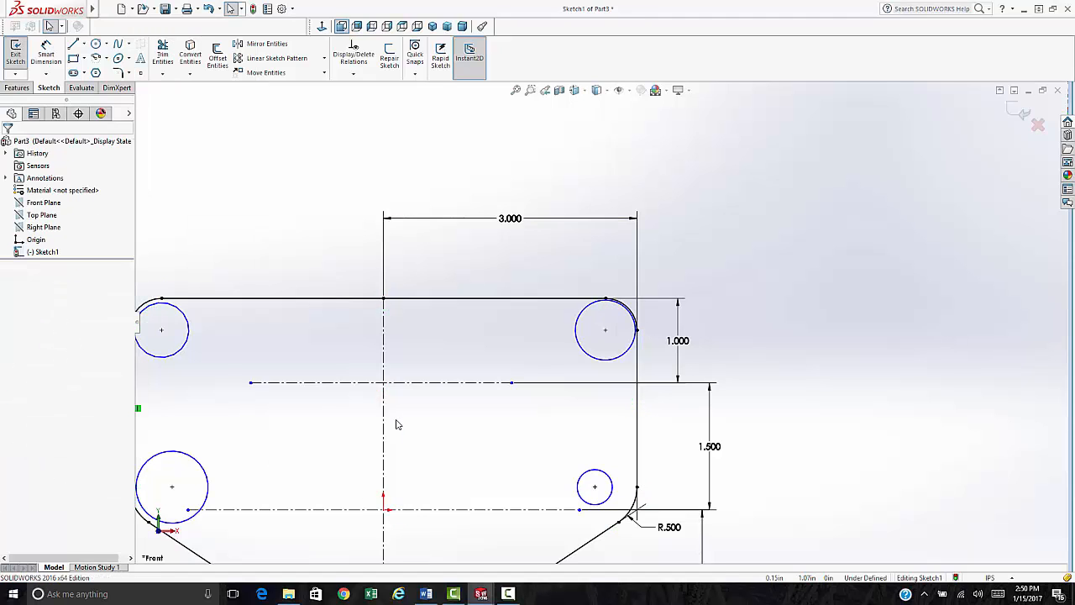
pyautogui.press('f')
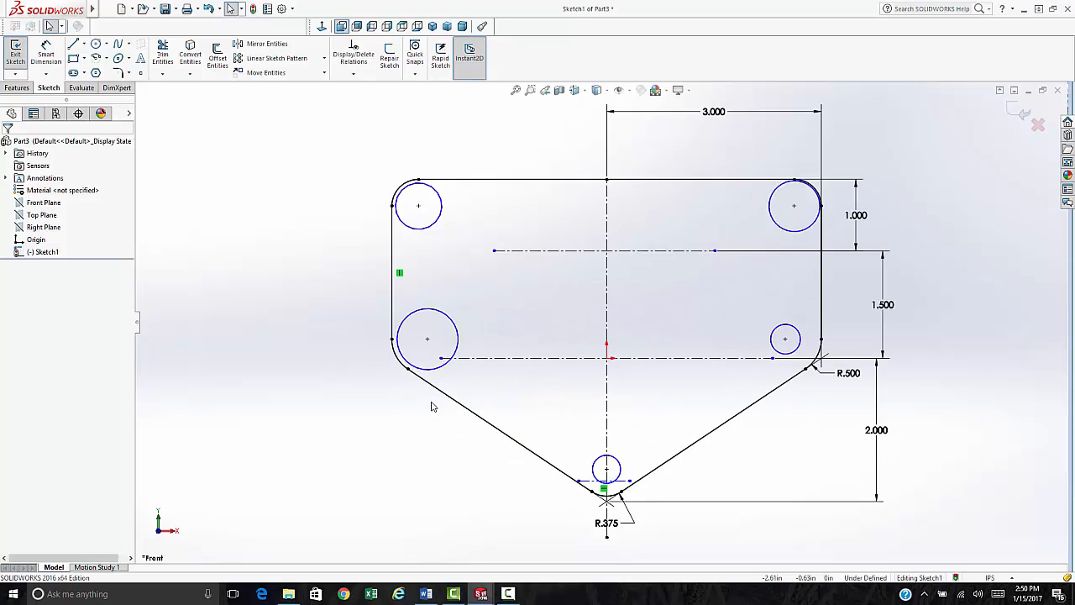
# - Give all five hole circles an Equal relation
pyautogui.click(789, 231)
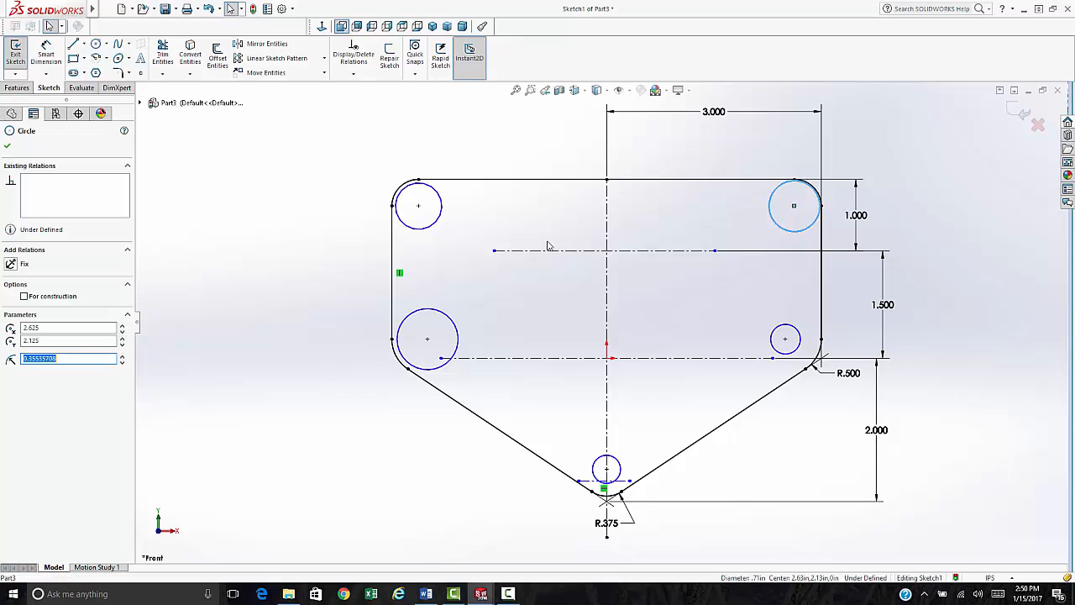
pyautogui.keyDown('ctrl'); pyautogui.click(440, 222); pyautogui.keyUp('ctrl')
pyautogui.keyDown('ctrl'); pyautogui.click(458, 336); pyautogui.keyUp('ctrl')
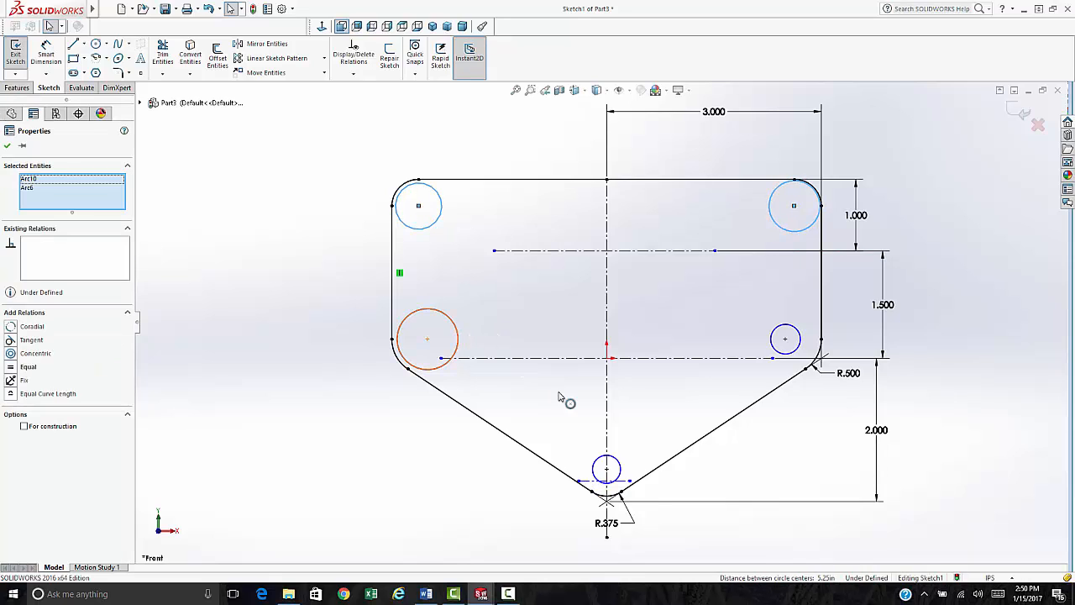
pyautogui.keyDown('ctrl'); pyautogui.click(618, 465); pyautogui.keyUp('ctrl')
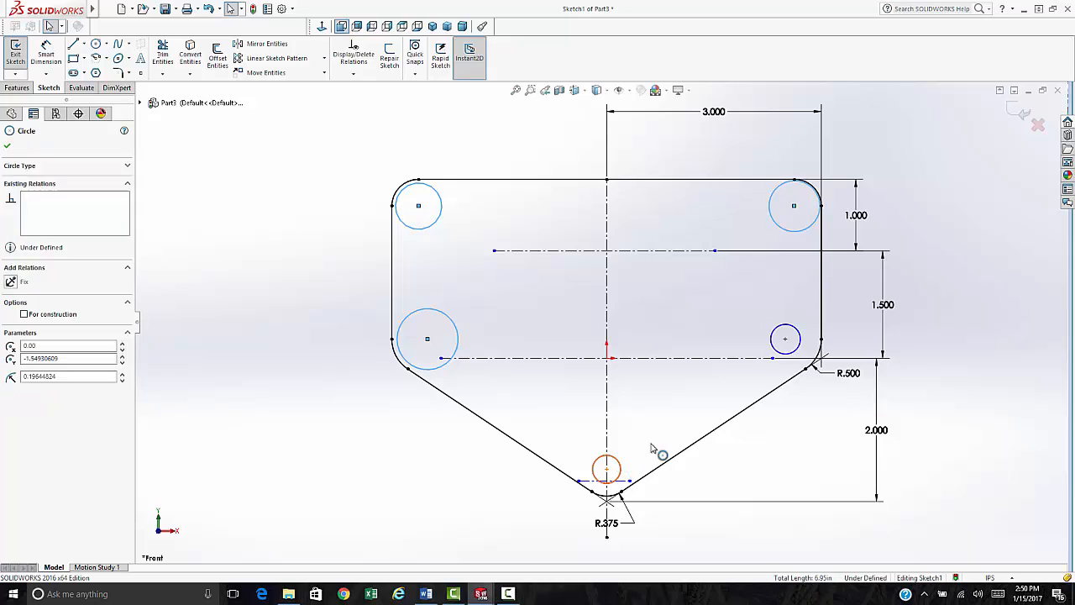
pyautogui.keyDown('ctrl'); pyautogui.click(772, 343); pyautogui.keyUp('ctrl')
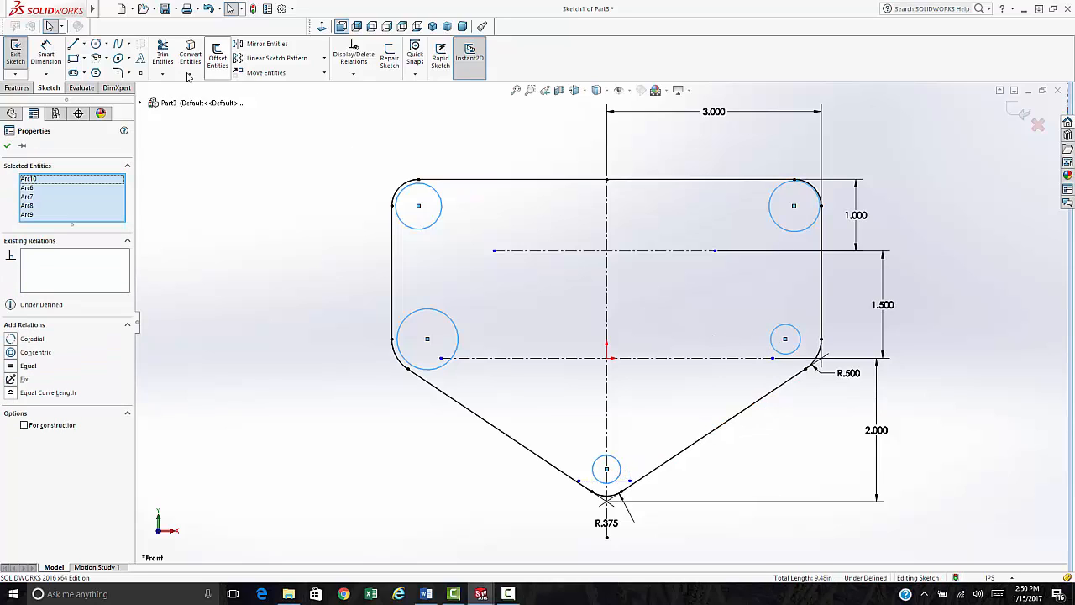
pyautogui.click(17, 367)
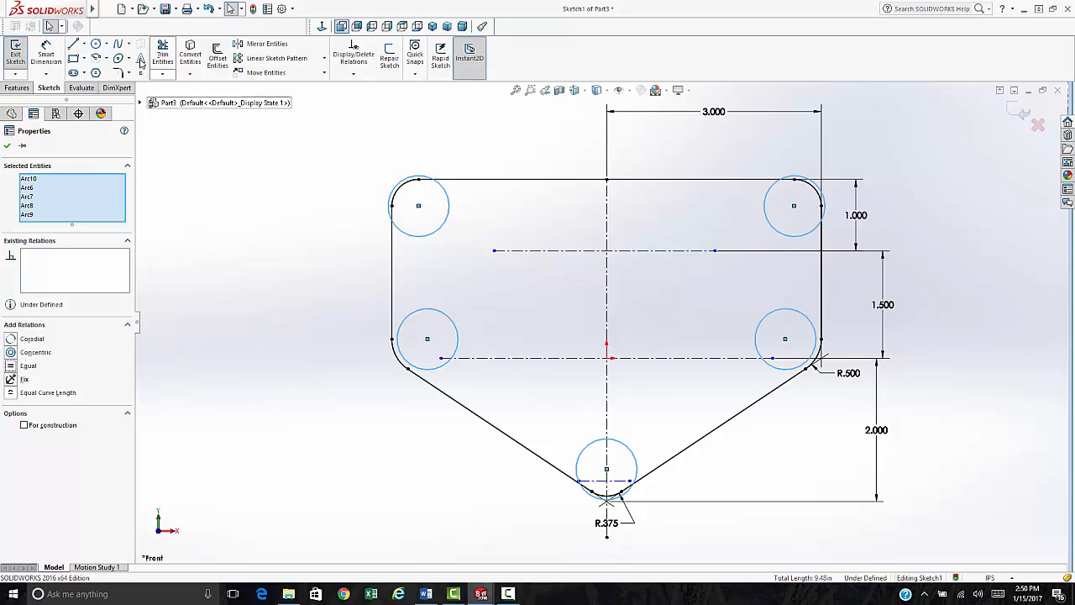
# - Dimension the top-left circle to a .375 diameter
pyautogui.click(46, 75)
pyautogui.click(57, 89)
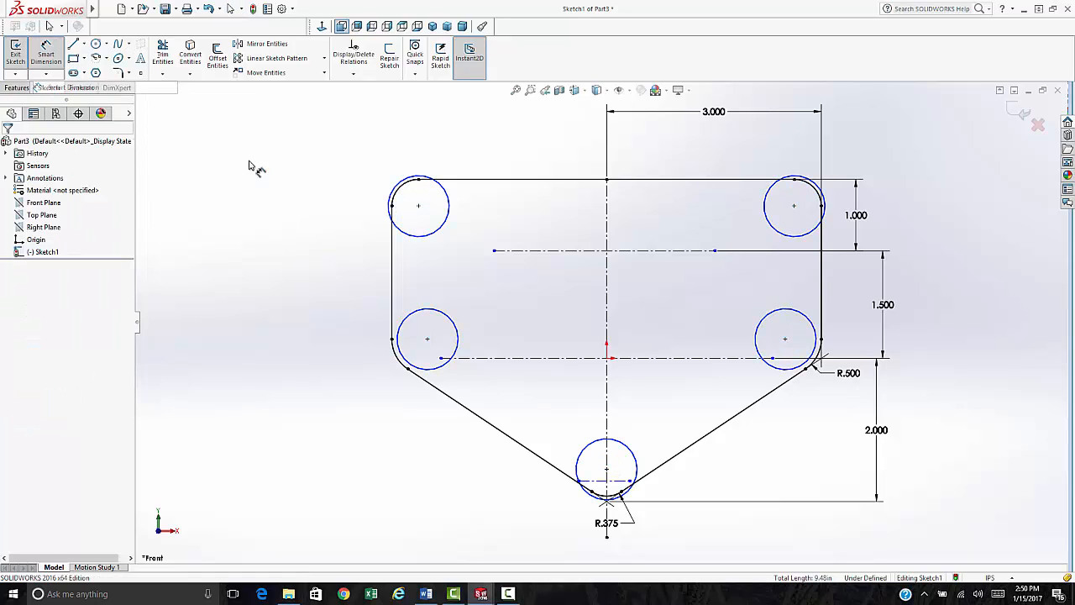
pyautogui.click(393, 225)
pyautogui.click(311, 168)
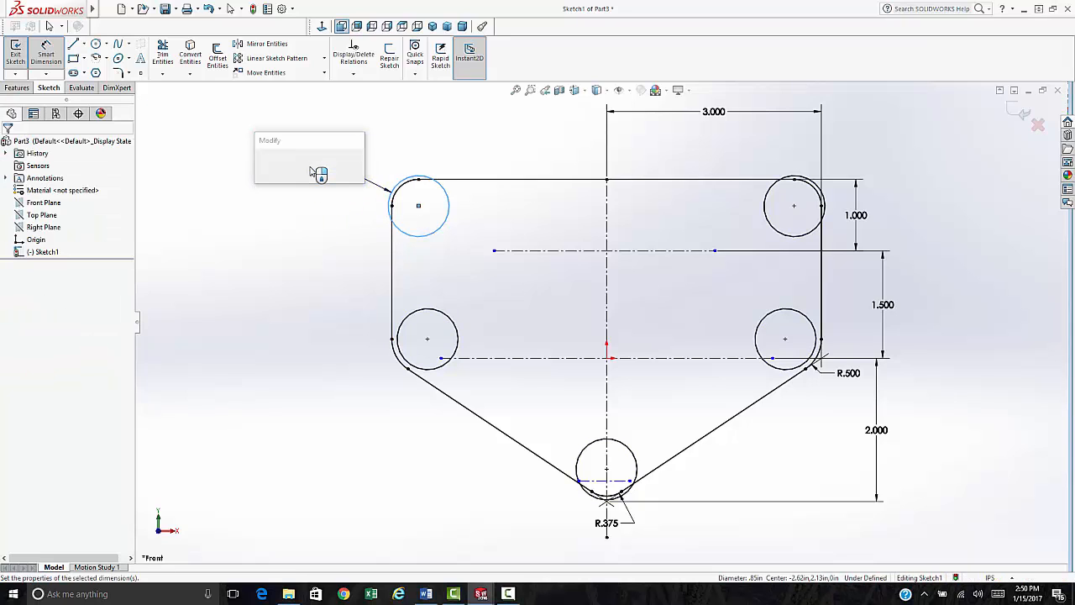
pyautogui.write('.375')
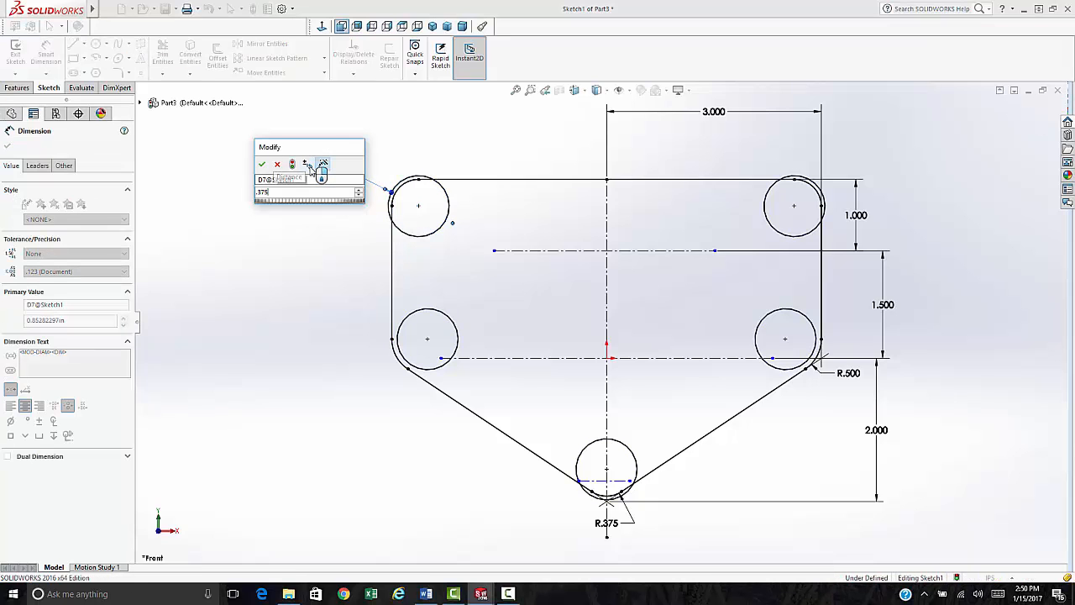
pyautogui.press('Return')
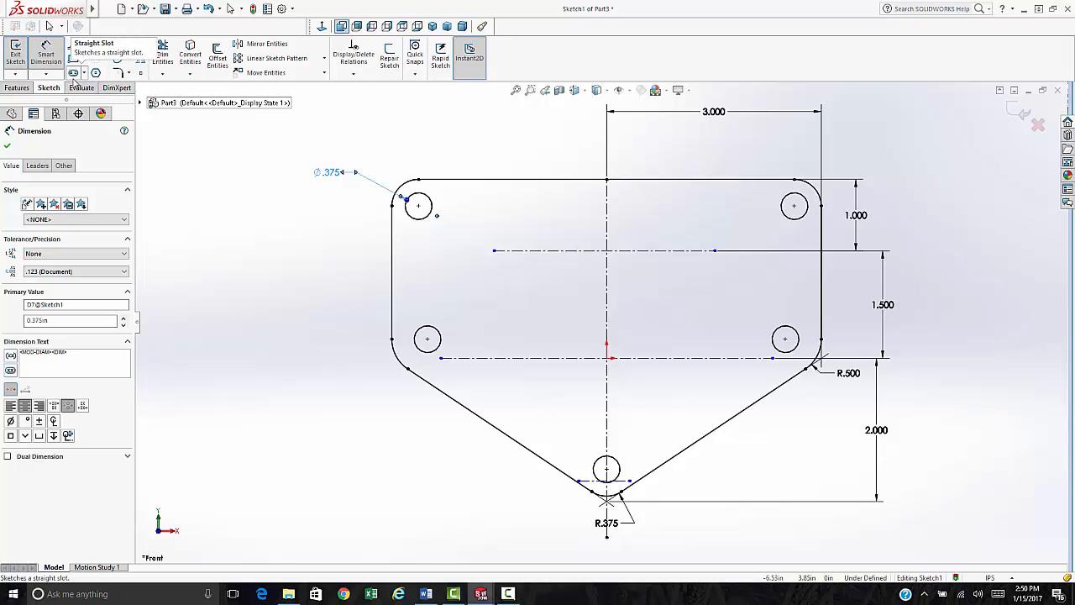
# - Draw a centerpoint straight slot starting at the sketch origin
pyautogui.click(73, 73)
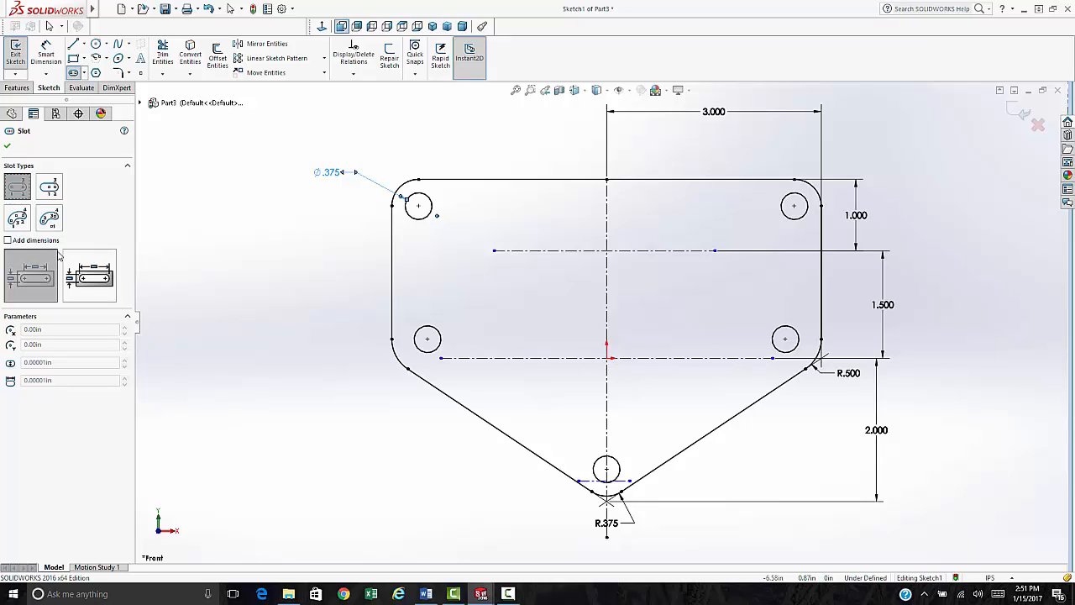
pyautogui.click(49, 188)
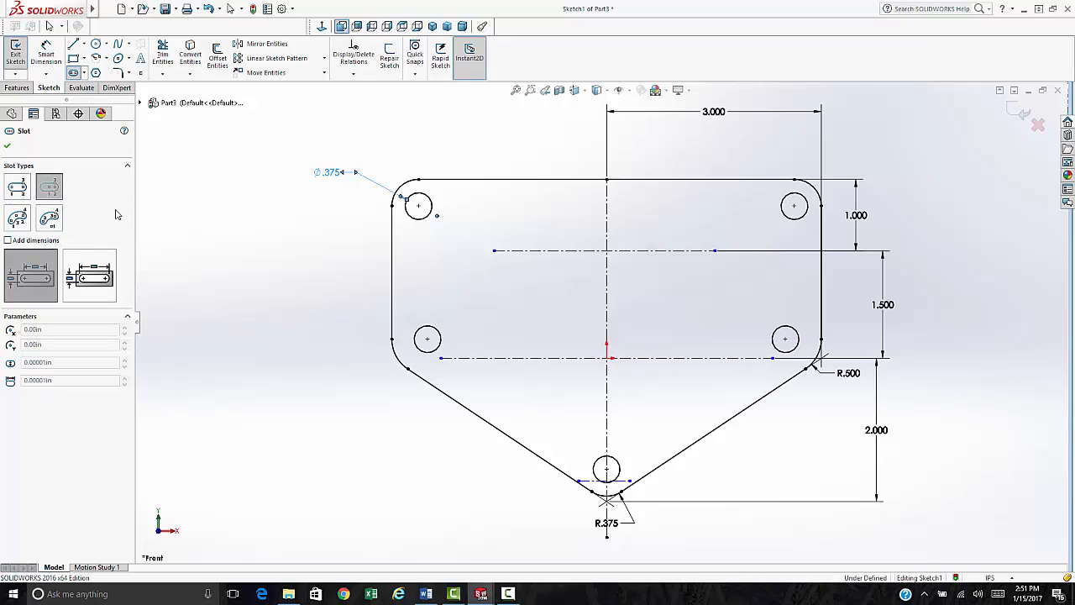
pyautogui.click(607, 359)
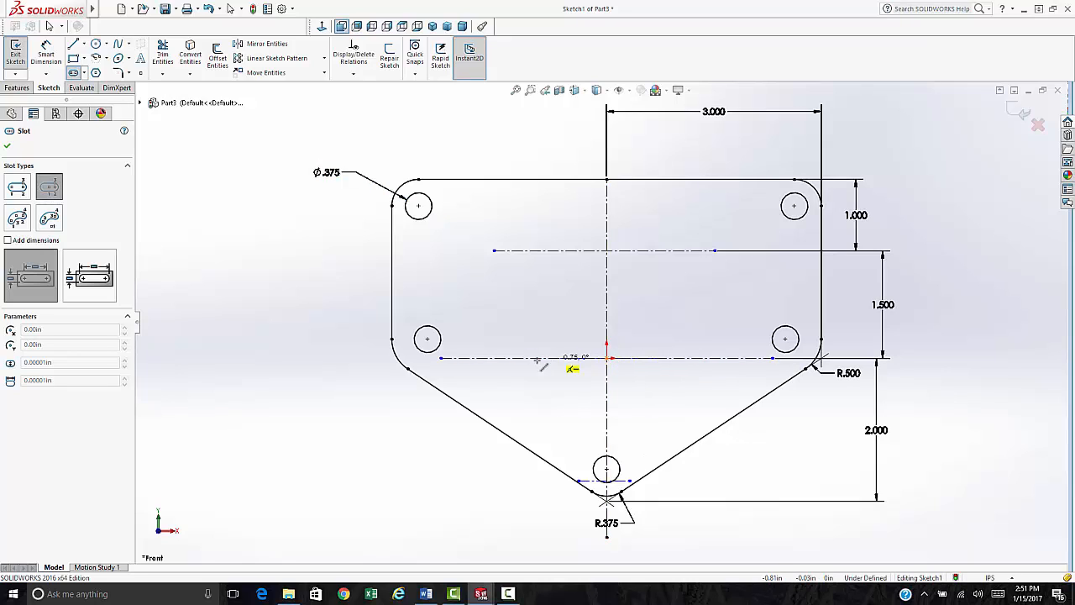
pyautogui.click(503, 358)
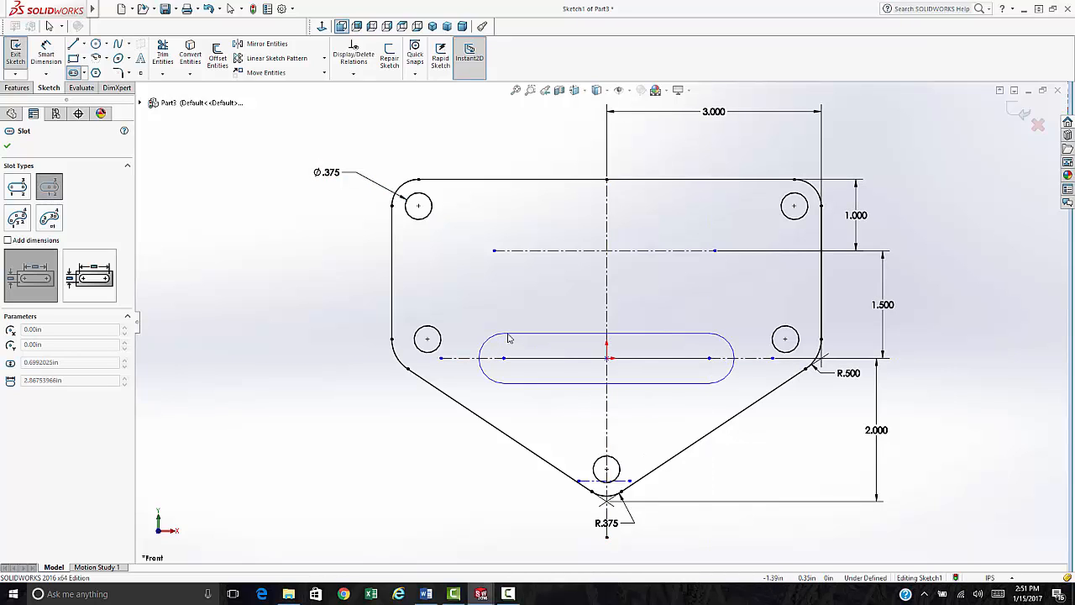
pyautogui.click(507, 335)
pyautogui.press('Escape')
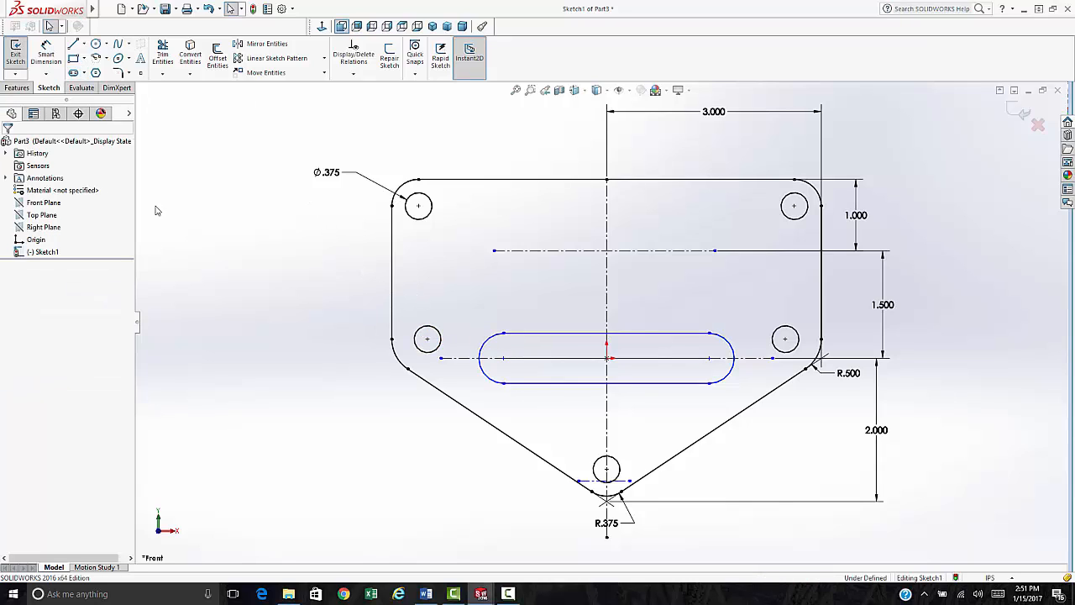
# - Dimension the slot's end arc to R0.25 and its arc centre 1.5 from the vertical centerline
pyautogui.click(46, 73)
pyautogui.click(69, 87)
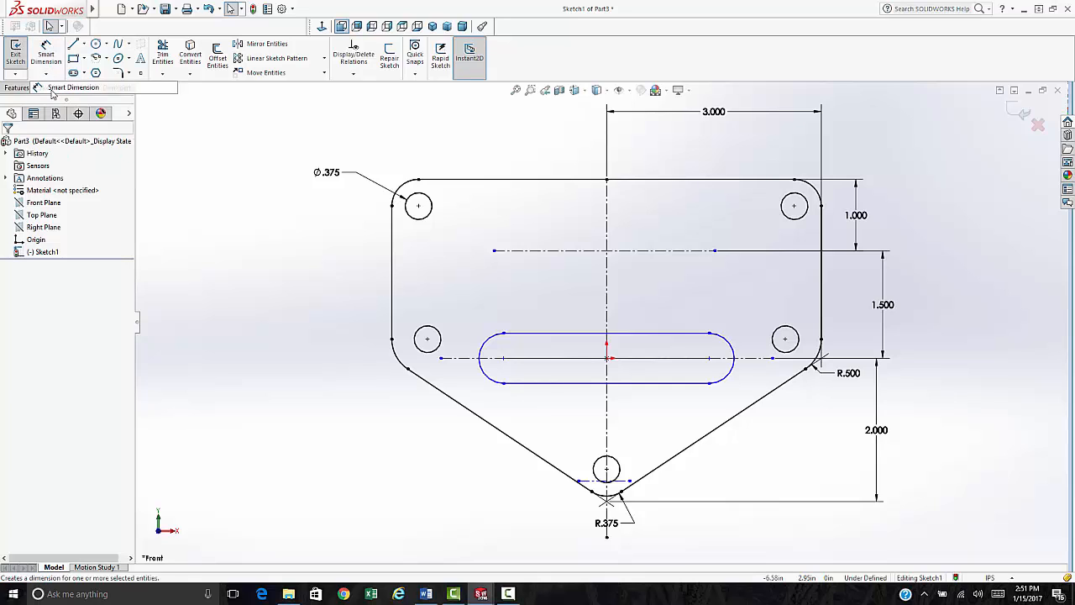
pyautogui.click(488, 380)
pyautogui.click(417, 451)
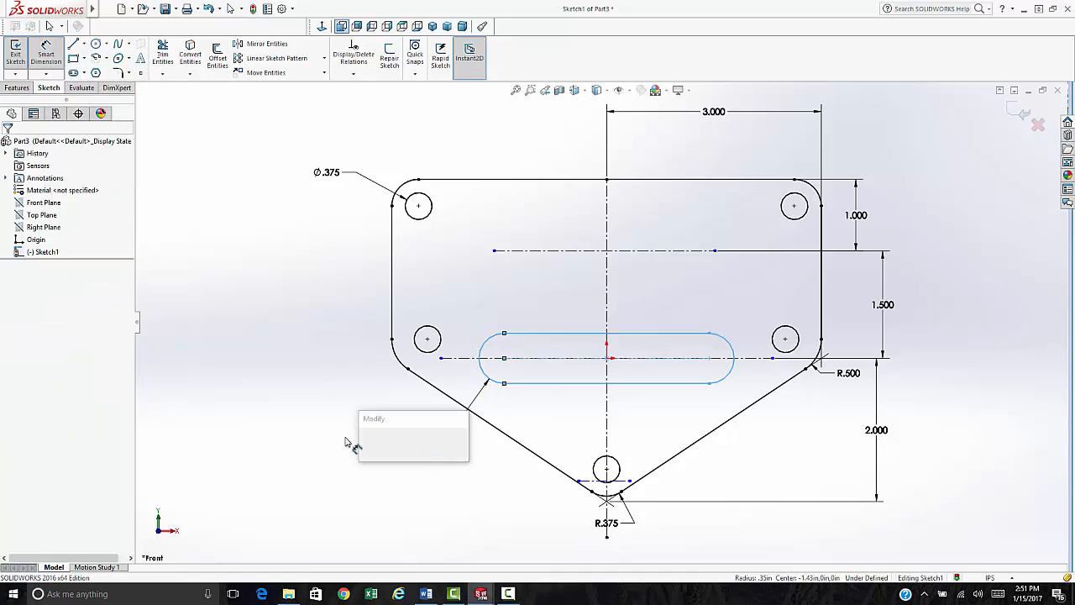
pyautogui.write('0.25')
pyautogui.press('Return')
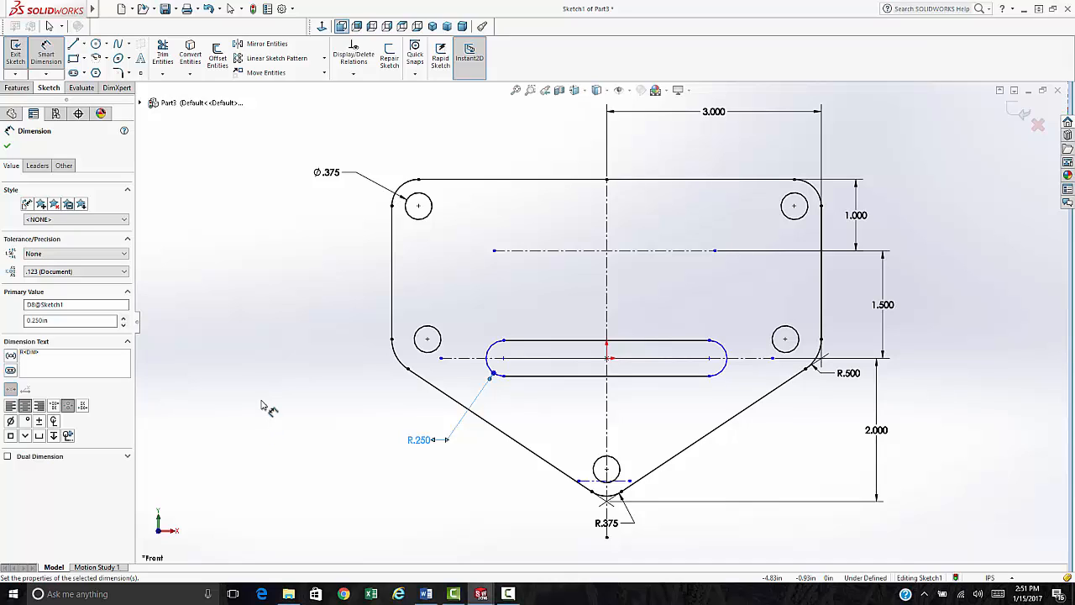
pyautogui.click(617, 328)
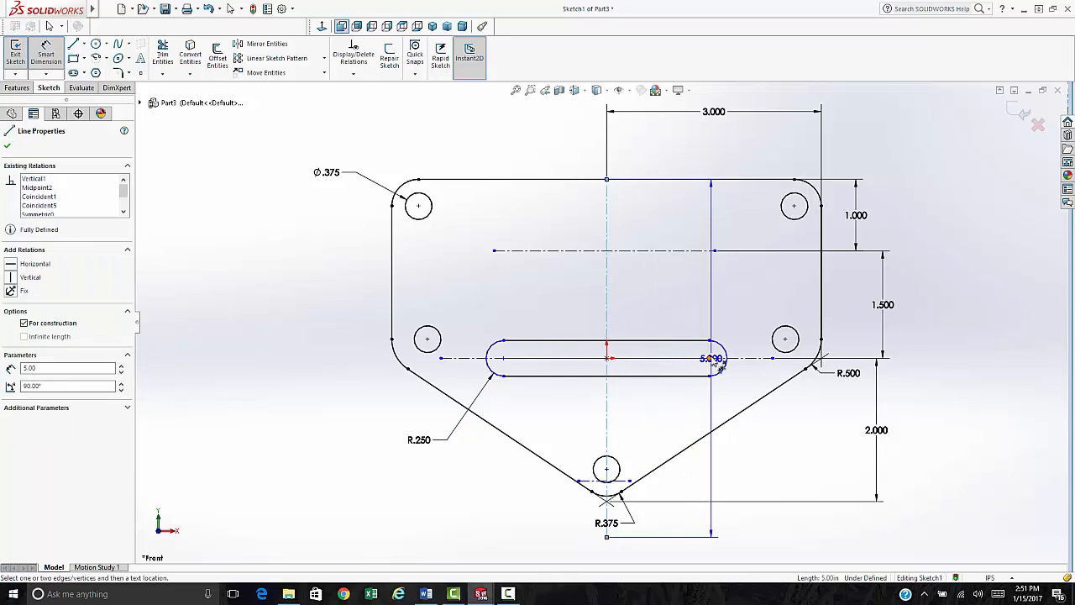
pyautogui.click(709, 357)
pyautogui.click(663, 320)
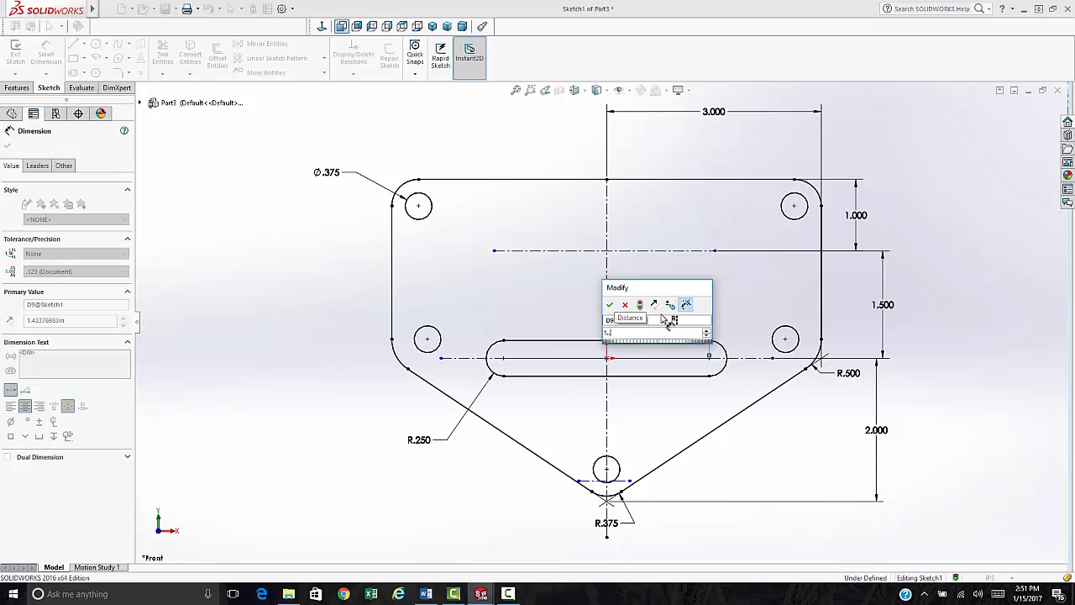
pyautogui.write('1.5')
pyautogui.press('Return')
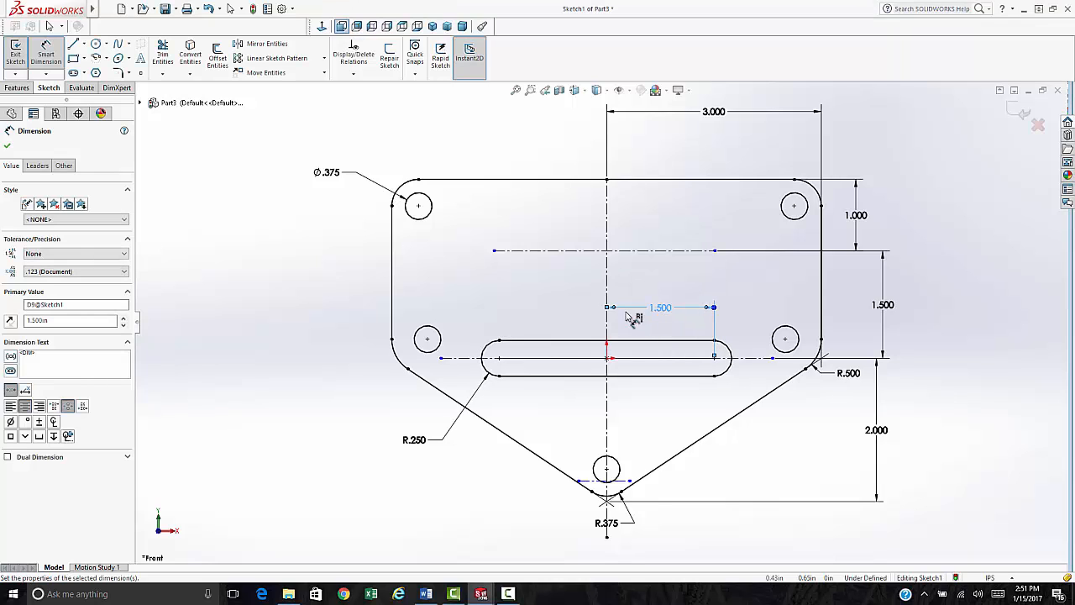
# - Draw a hexagon on the centerline's left end and make its top edge horizontal
pyautogui.click(96, 72)
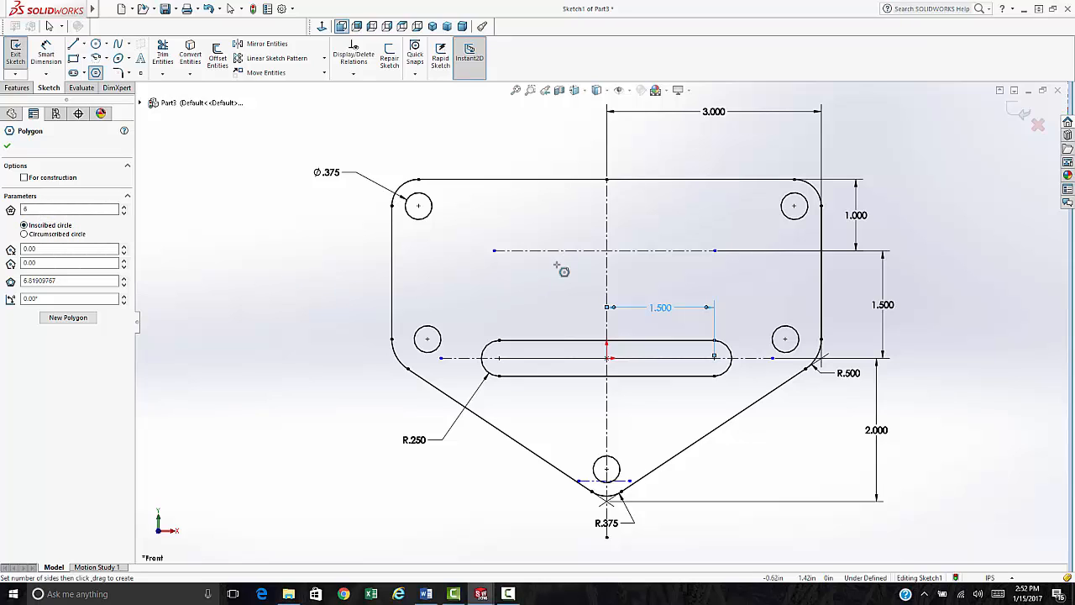
pyautogui.click(493, 251)
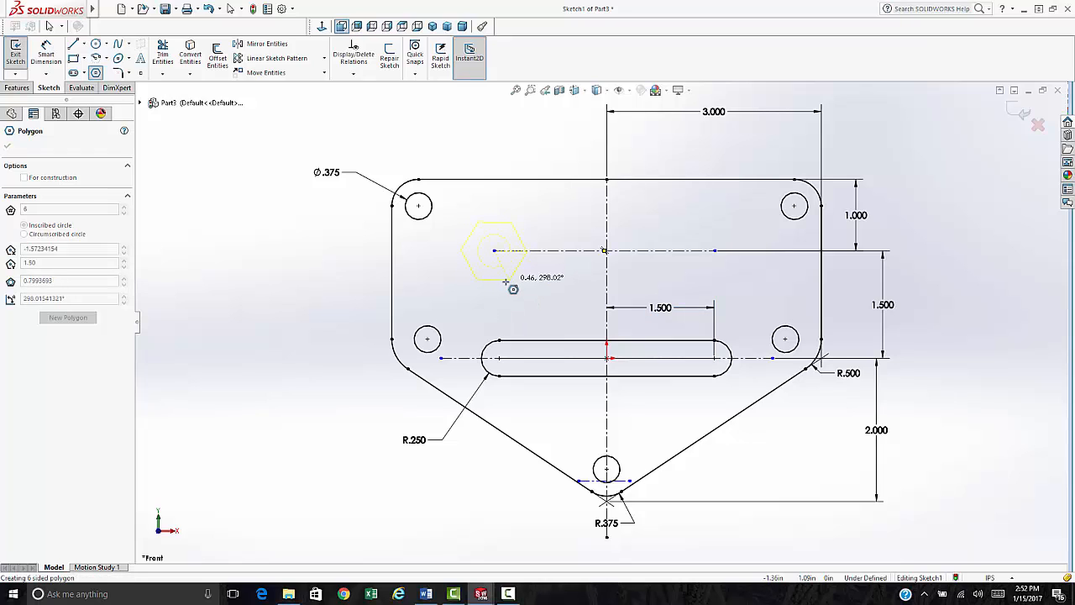
pyautogui.click(508, 285)
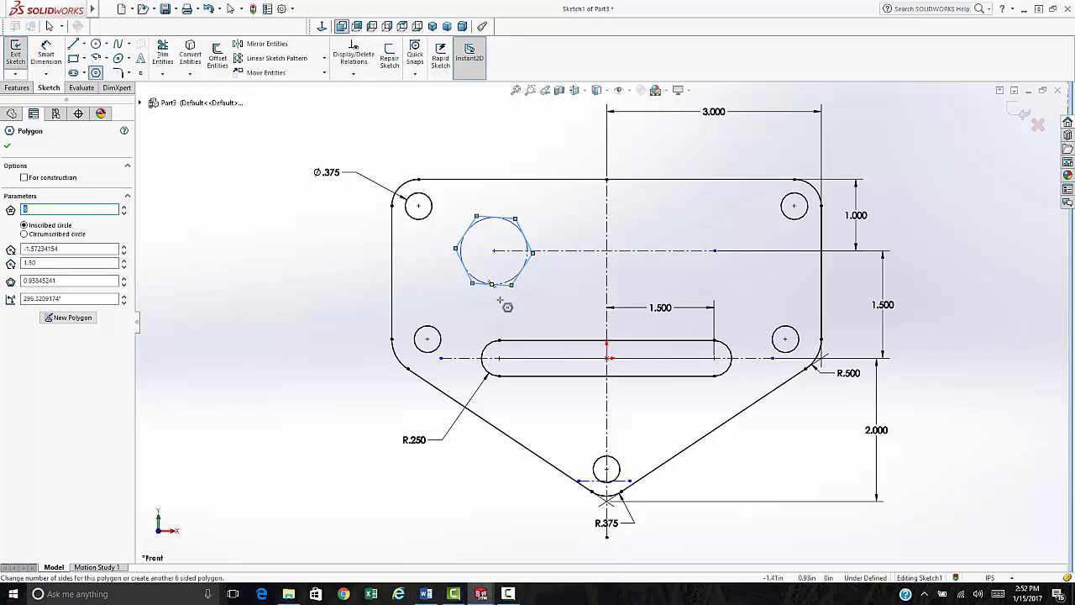
pyautogui.press('Escape')
pyautogui.click(496, 217)
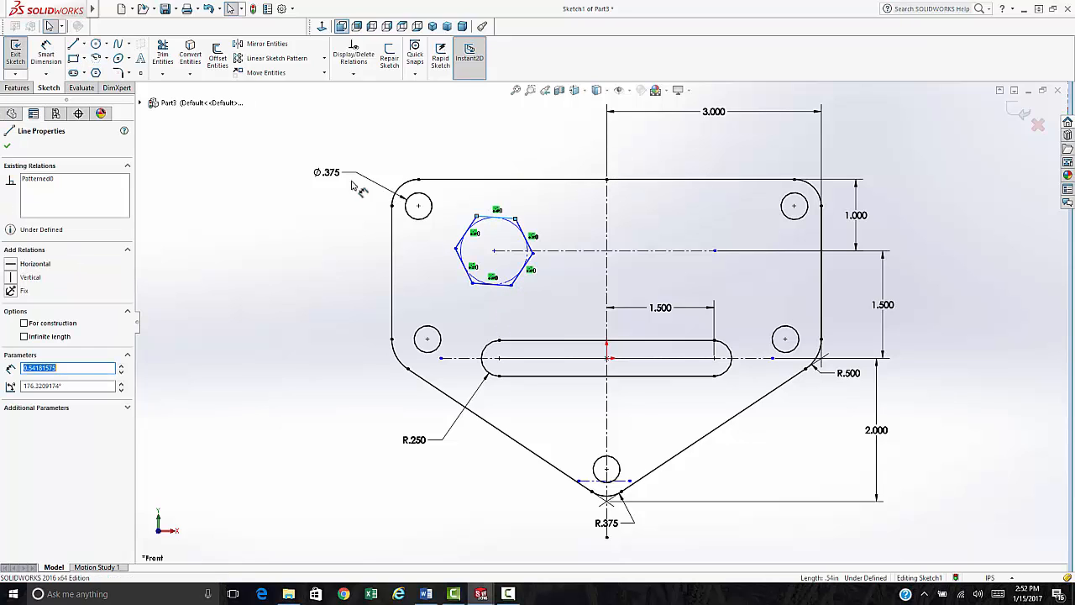
pyautogui.click(33, 263)
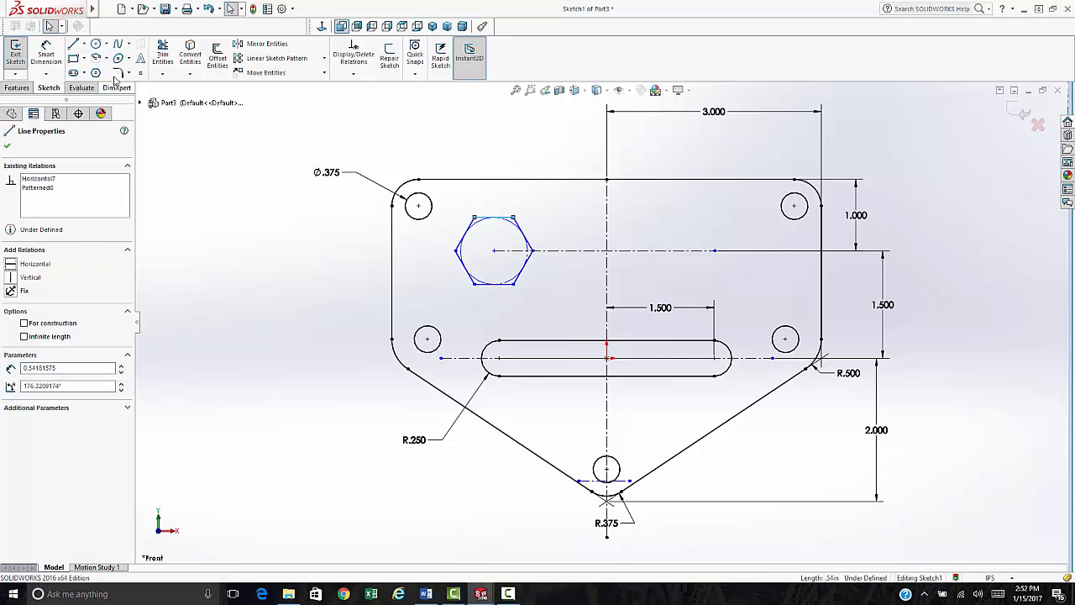
# - Dimension the hexagon's centre 1.000 from the vertical centreline
pyautogui.press('s')
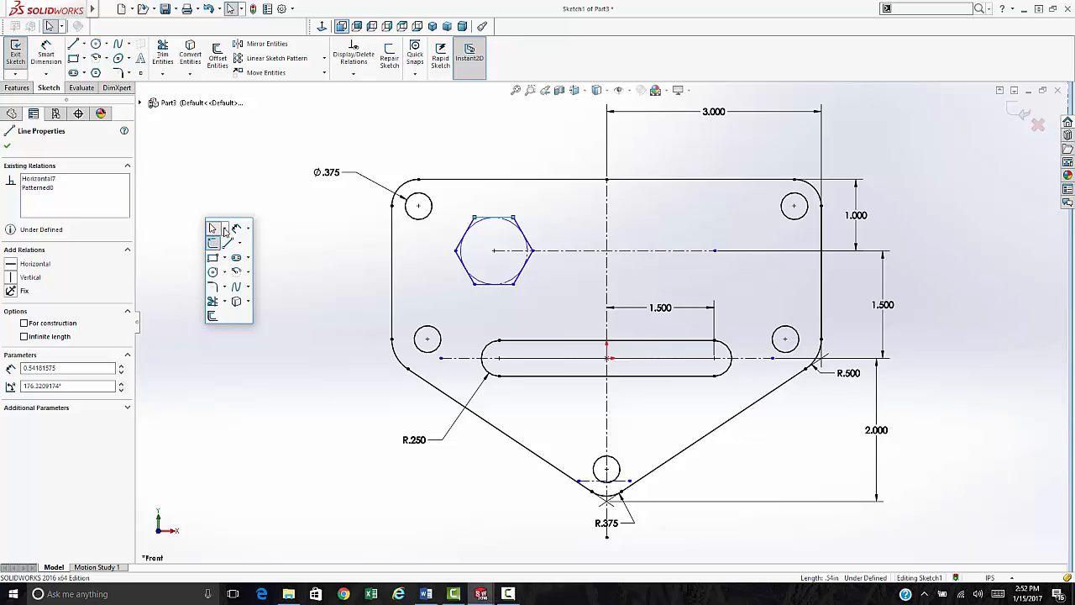
pyautogui.click(238, 230)
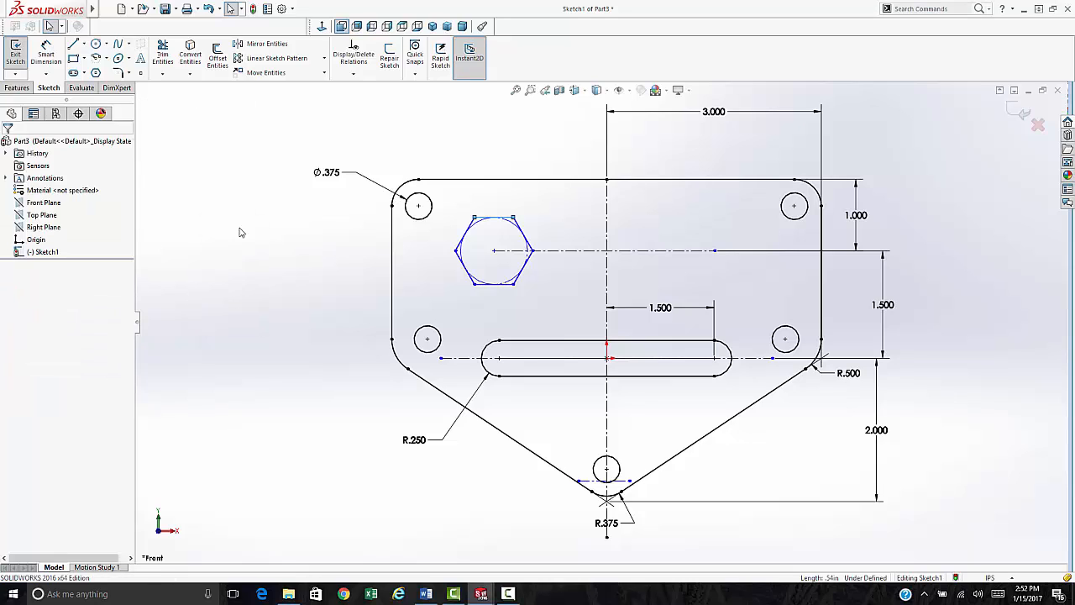
pyautogui.click(493, 283)
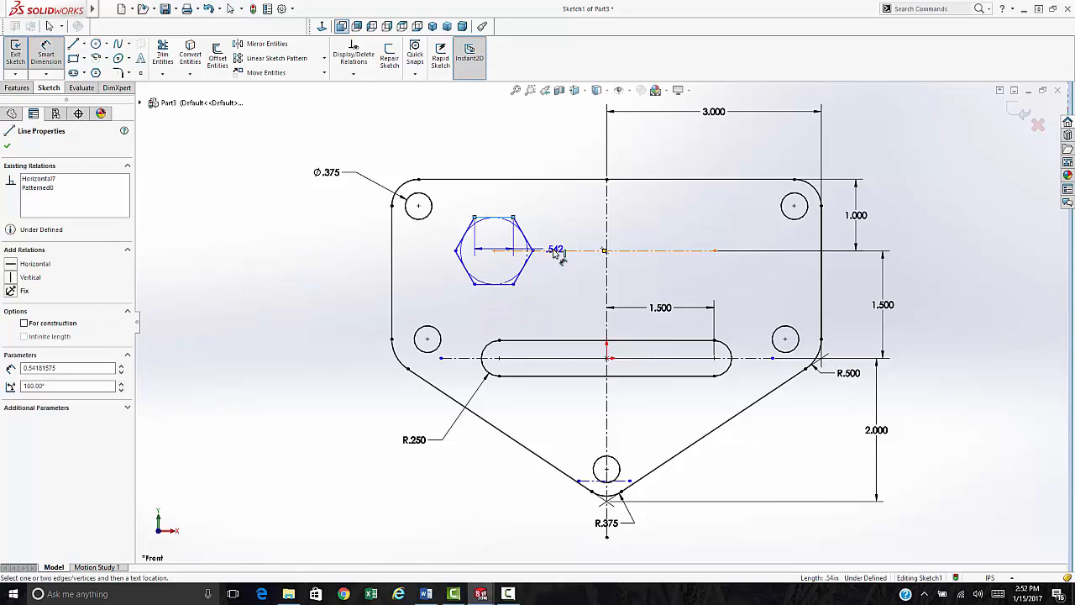
pyautogui.press('Escape')
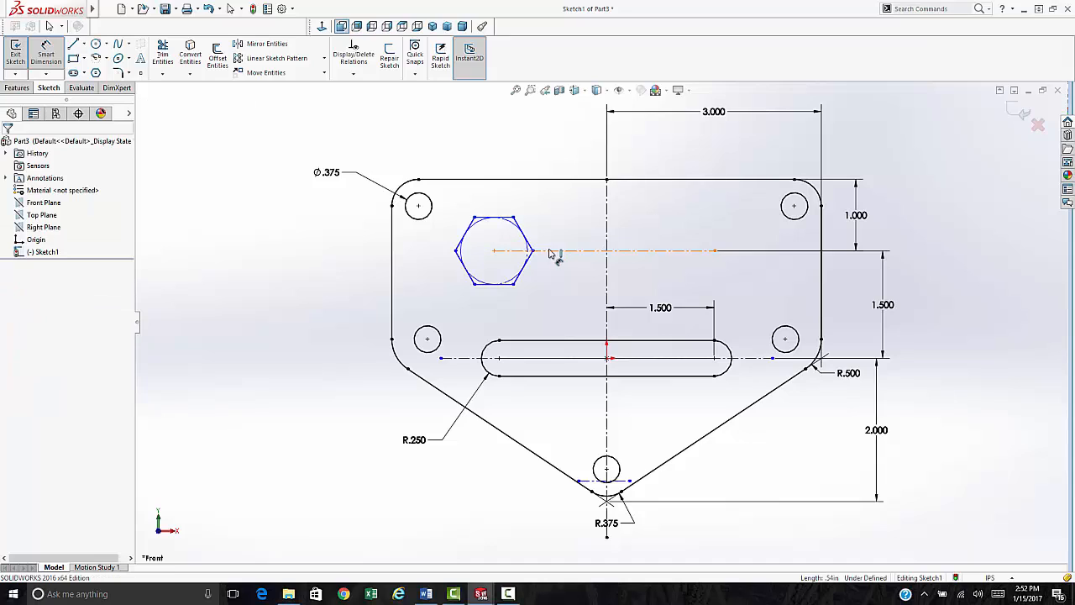
pyautogui.click(494, 251)
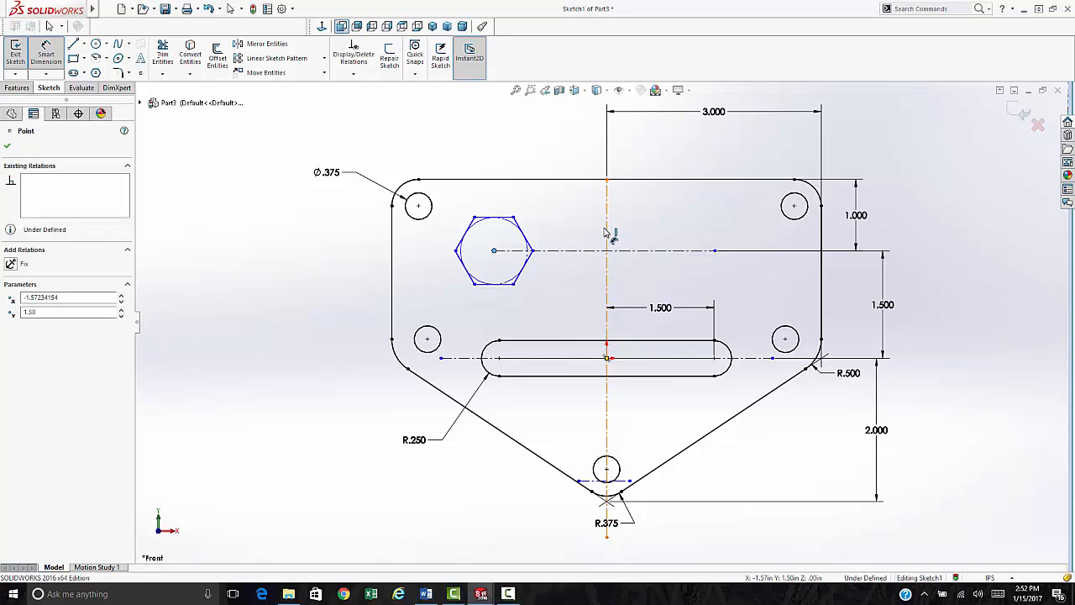
pyautogui.click(604, 233)
pyautogui.click(542, 202)
pyautogui.press('Return')
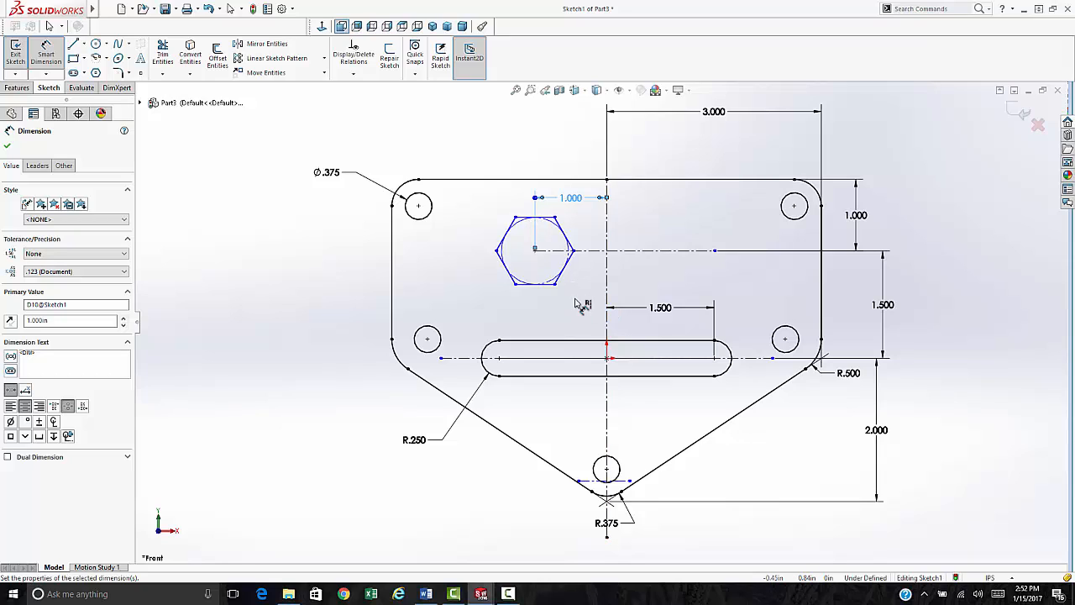
# - Size the hexagon 1 across flats between its top and bottom edges
pyautogui.click(529, 218)
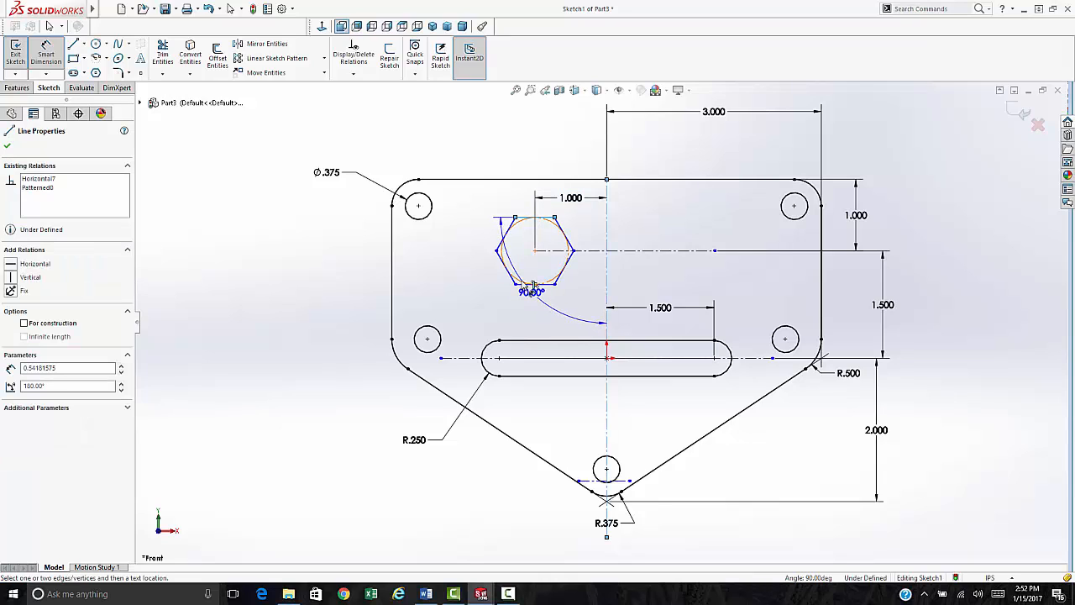
pyautogui.press('Escape')
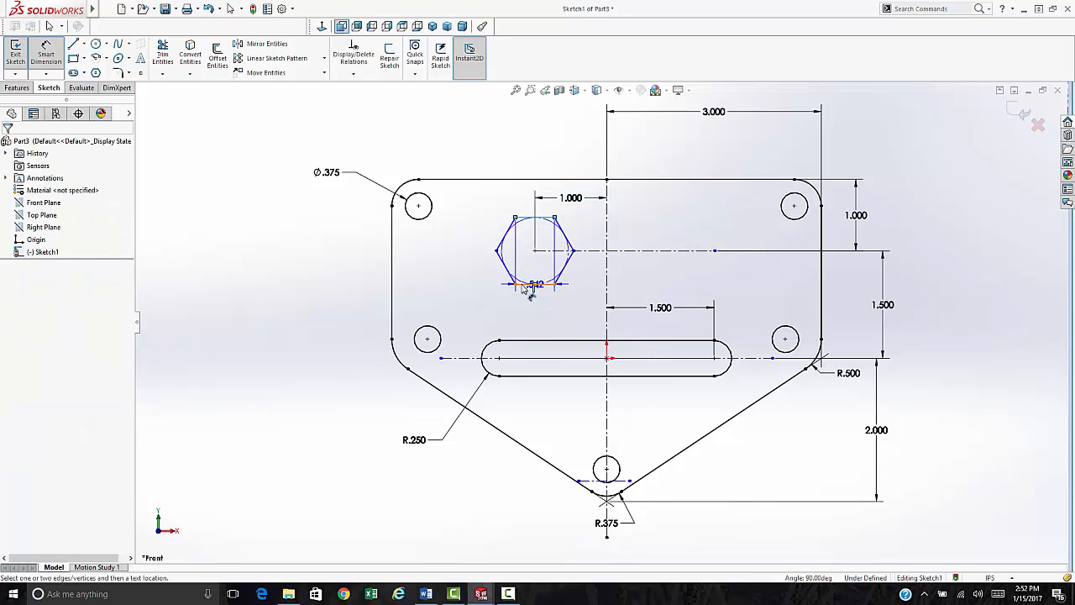
pyautogui.click(523, 285)
pyautogui.click(527, 219)
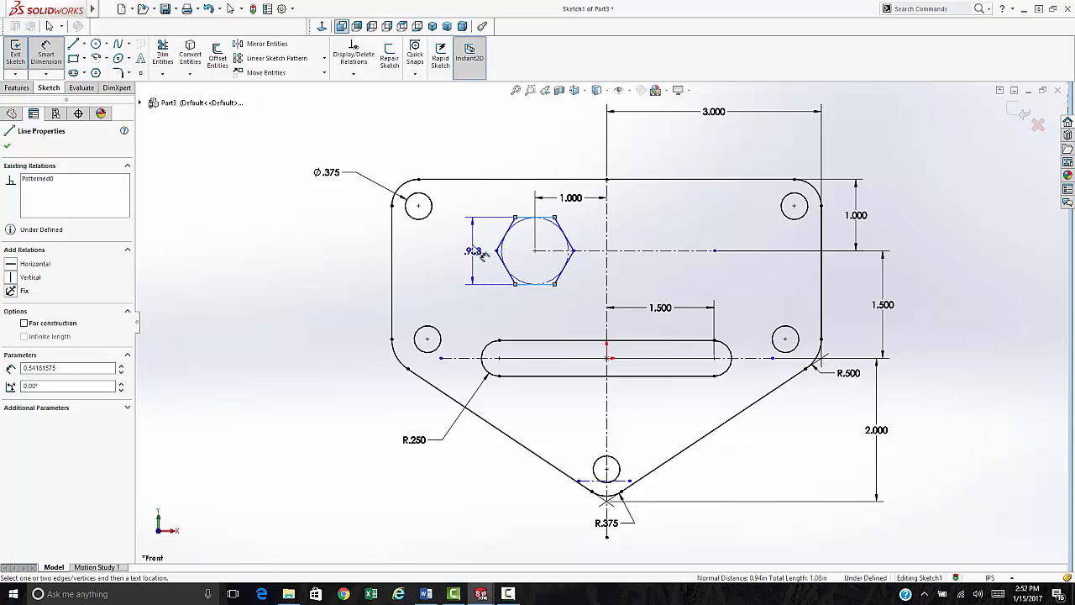
pyautogui.click(468, 252)
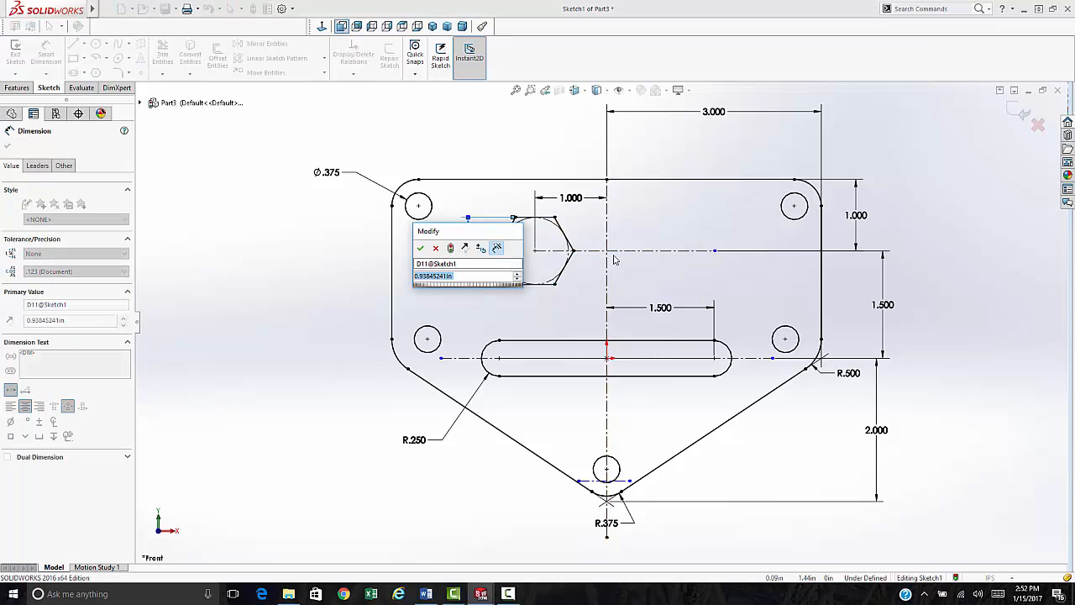
pyautogui.write('1')
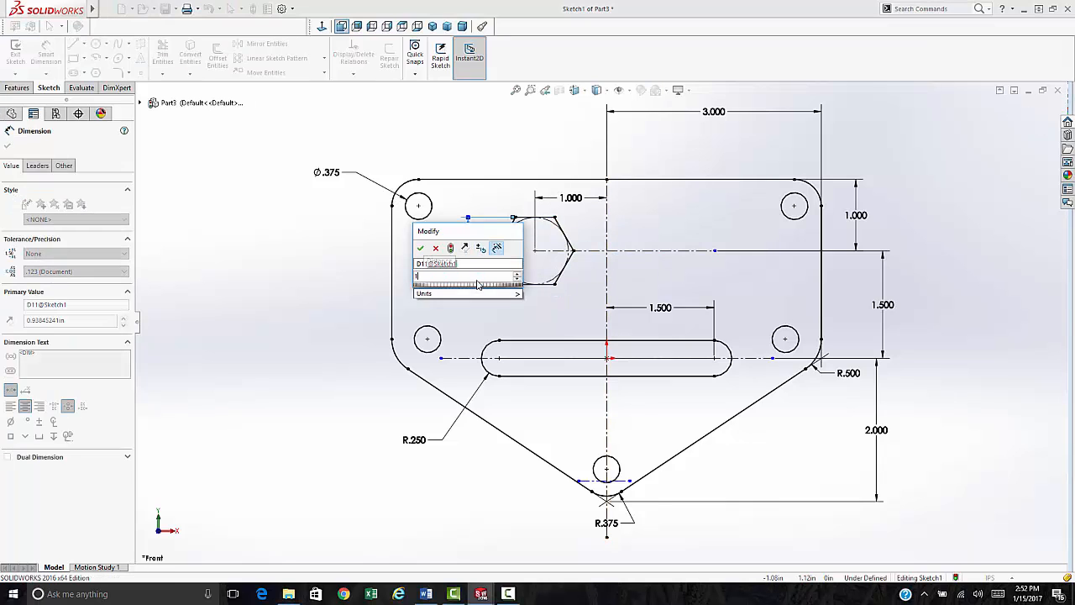
pyautogui.press('Return')
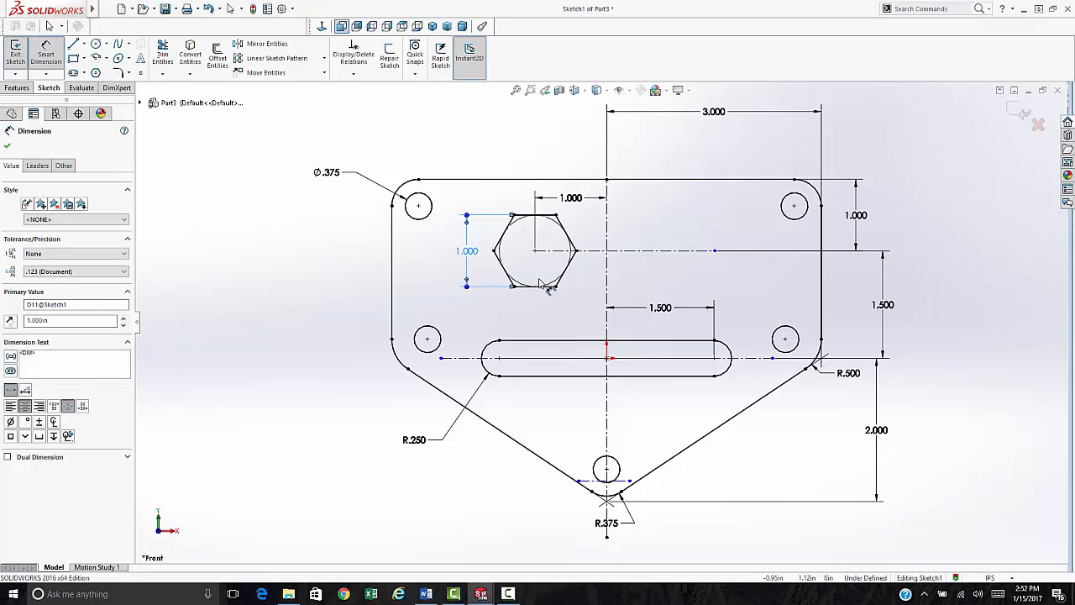
pyautogui.press('Escape')
pyautogui.moveTo(487, 197); pyautogui.dragTo(588, 309)
# - Mirror the selected hexagon across the vertical centreline
pyautogui.keyDown('ctrl'); pyautogui.click(606, 277); pyautogui.keyUp('ctrl')
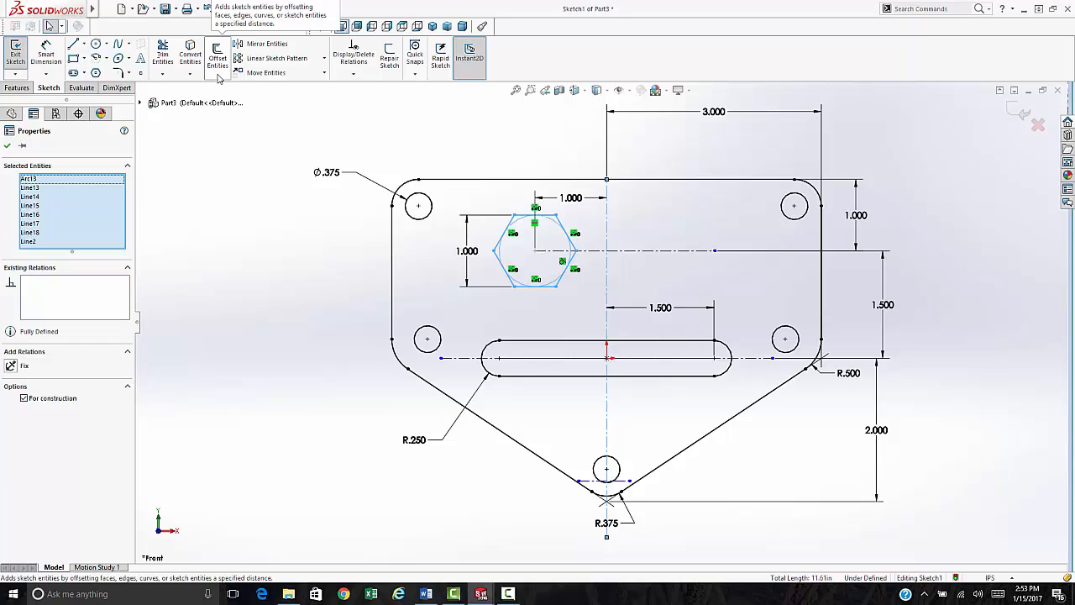
pyautogui.click(267, 44)
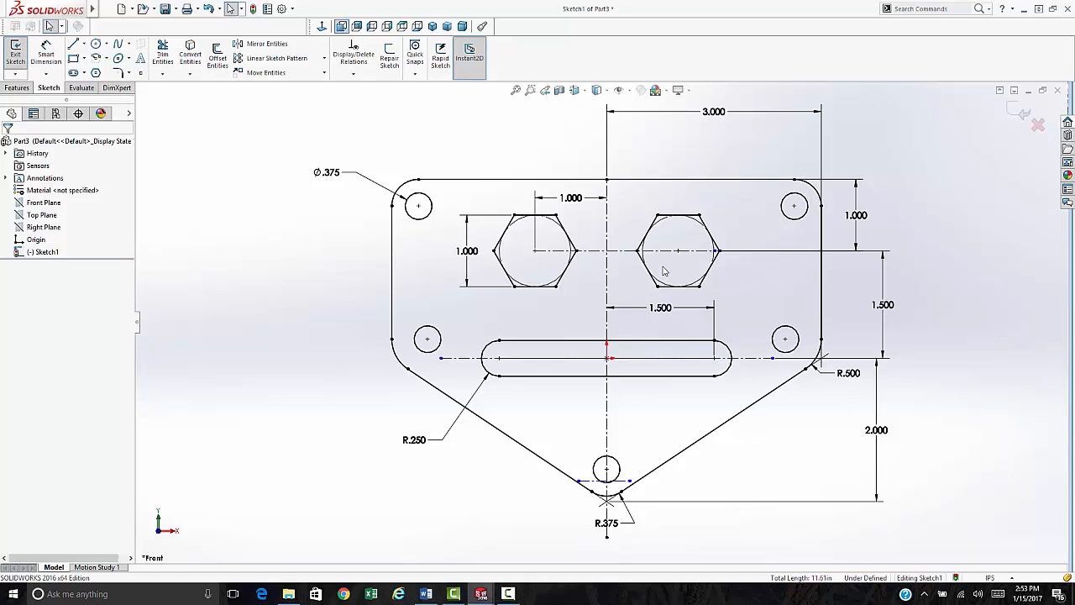
pyautogui.click(17, 89)
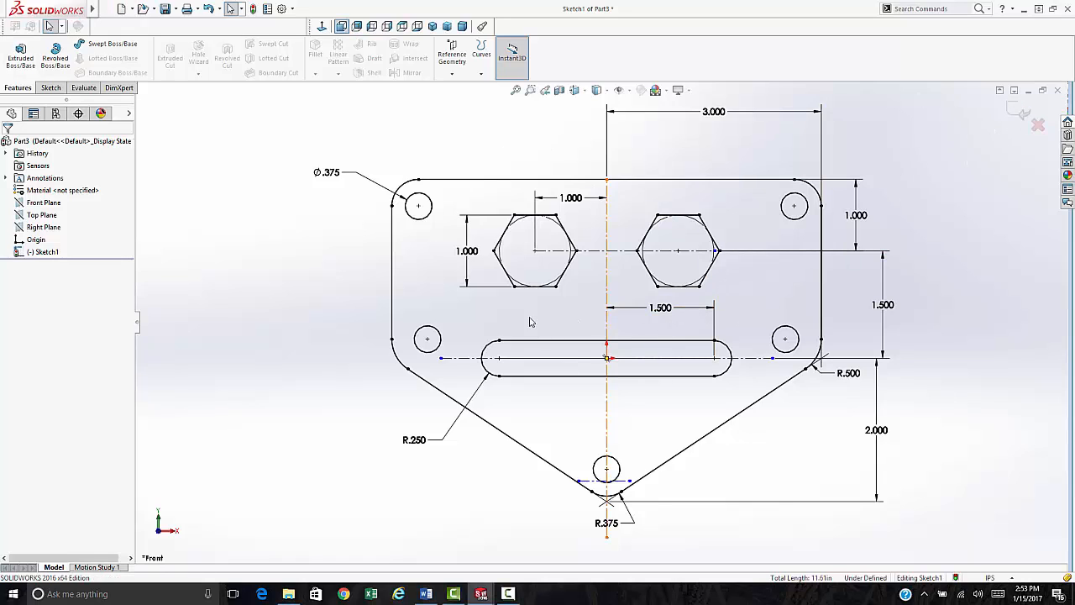
# - Extrude the sketch Blind to a 0.50 in thick plate
pyautogui.click(19, 53)
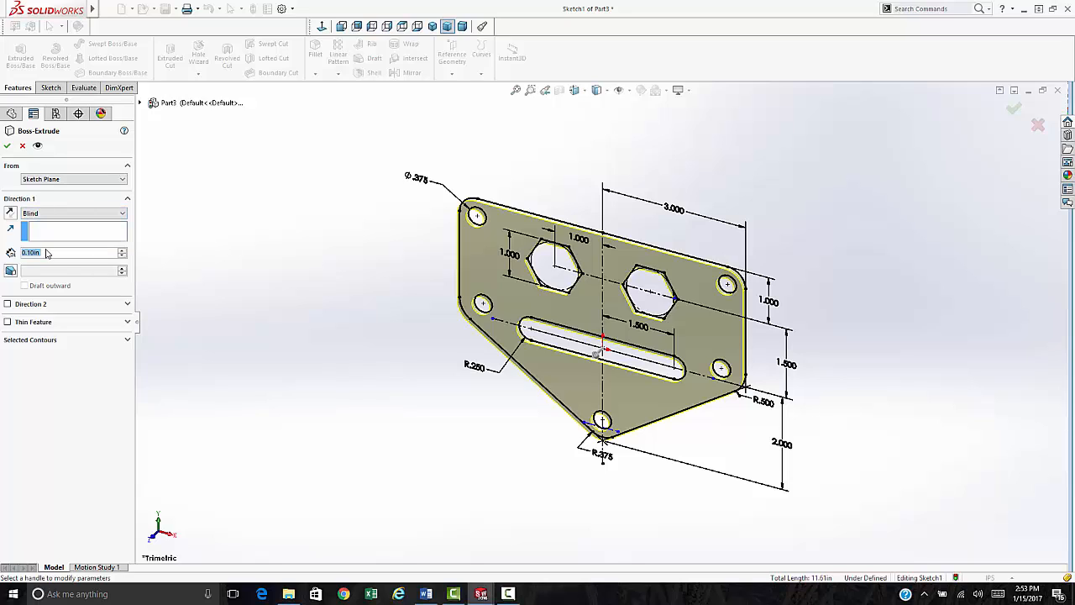
pyautogui.write('5')
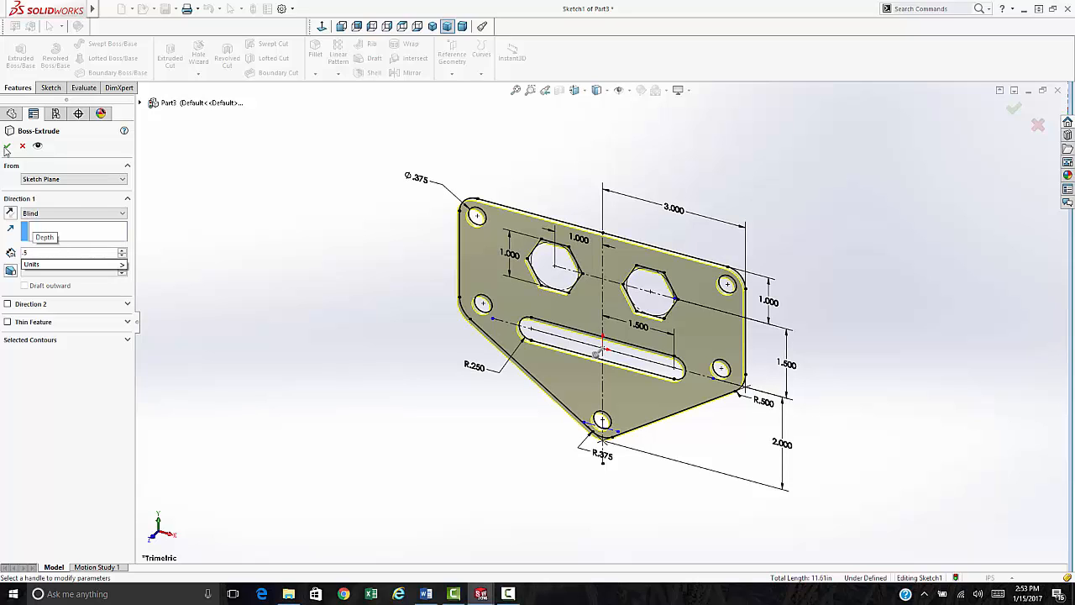
pyautogui.press('Return')
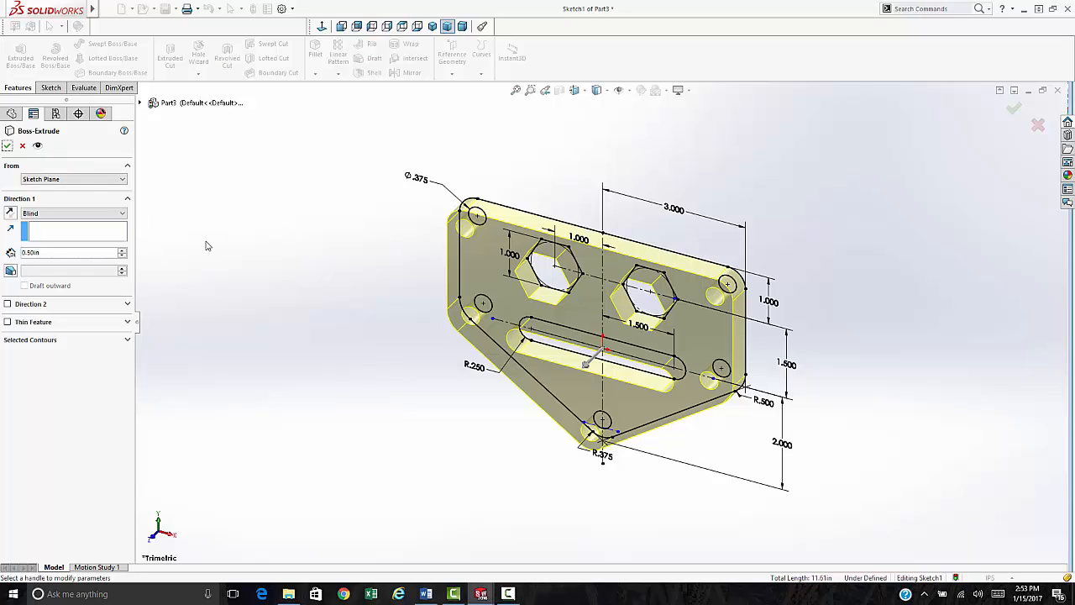
pyautogui.click(8, 147)
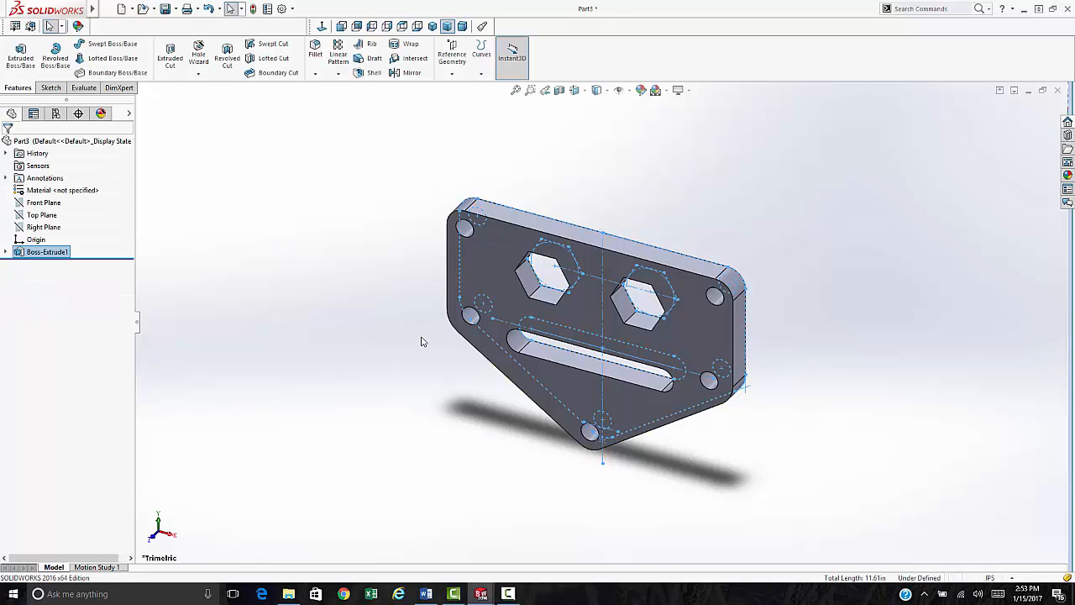
# - Orbit the plate, return to the dimetric view, and select its front face
pyautogui.moveTo(510, 367); pyautogui.dragTo(605, 314, button='middle')
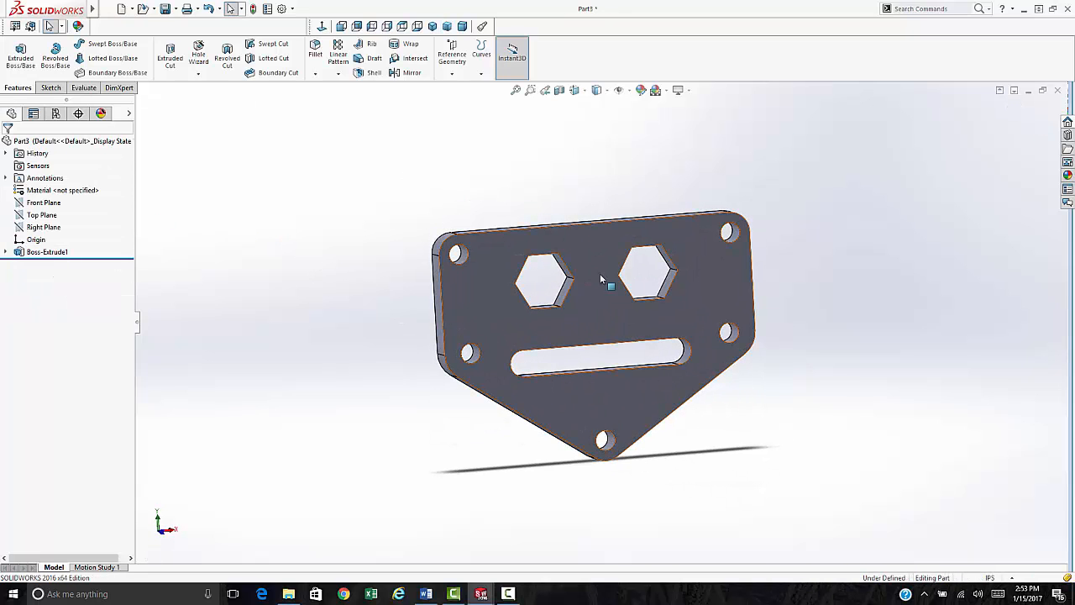
pyautogui.moveTo(565, 145); pyautogui.dragTo(449, 159, button='middle')
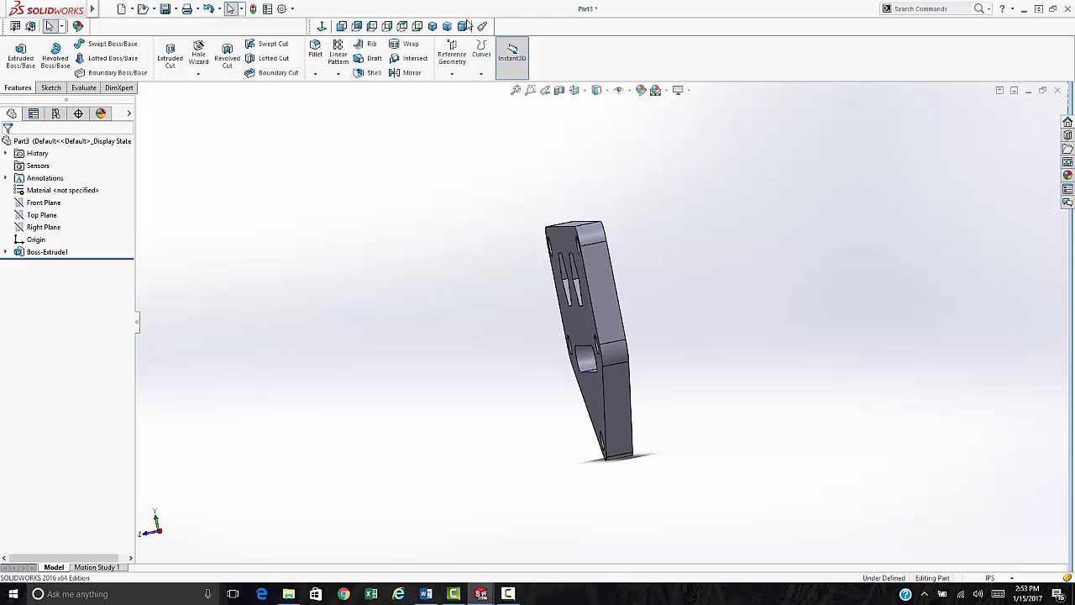
pyautogui.click(462, 26)
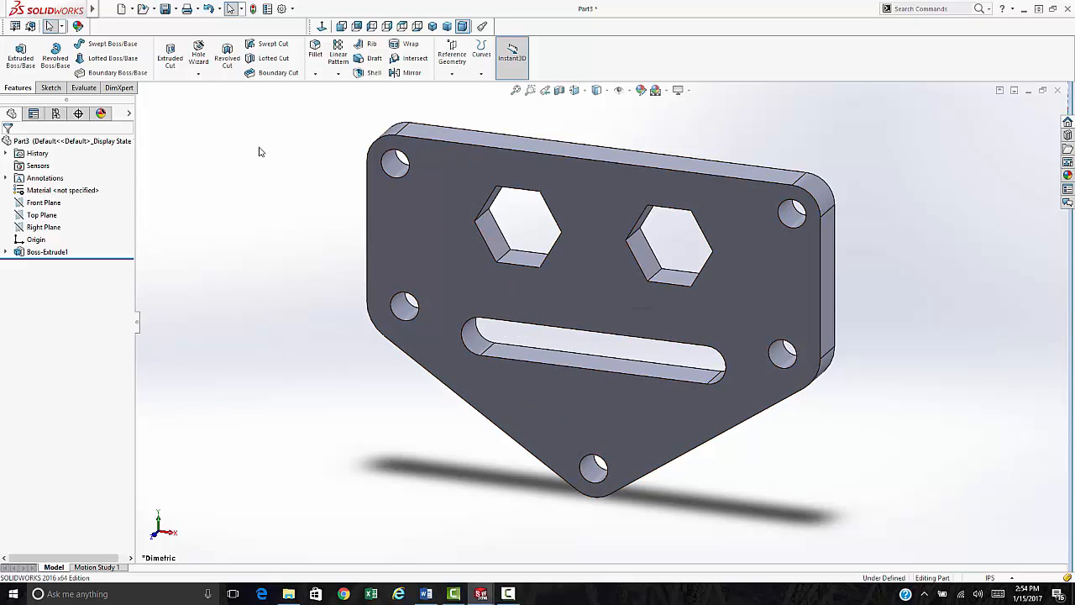
pyautogui.click(392, 207)
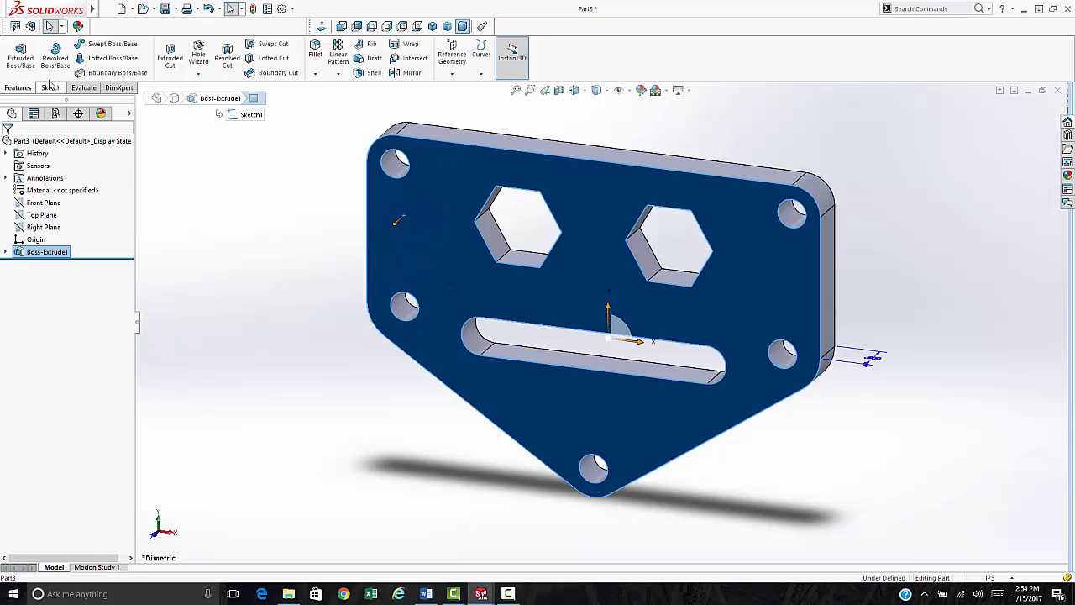
# - Start a sketch on the plate's front face, viewed normal to it
pyautogui.click(170, 56)
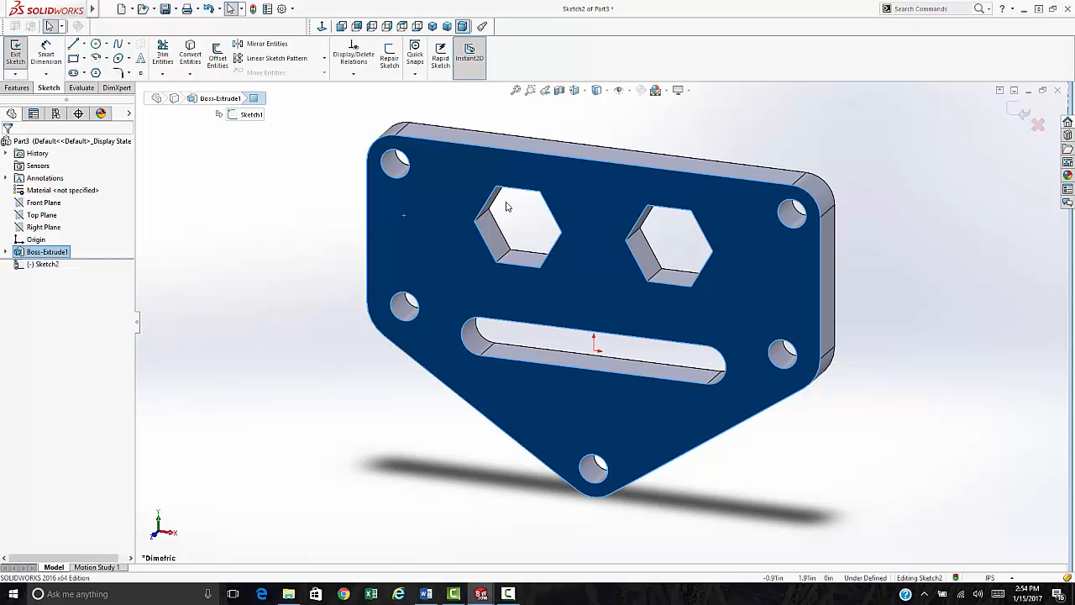
pyautogui.click(341, 27)
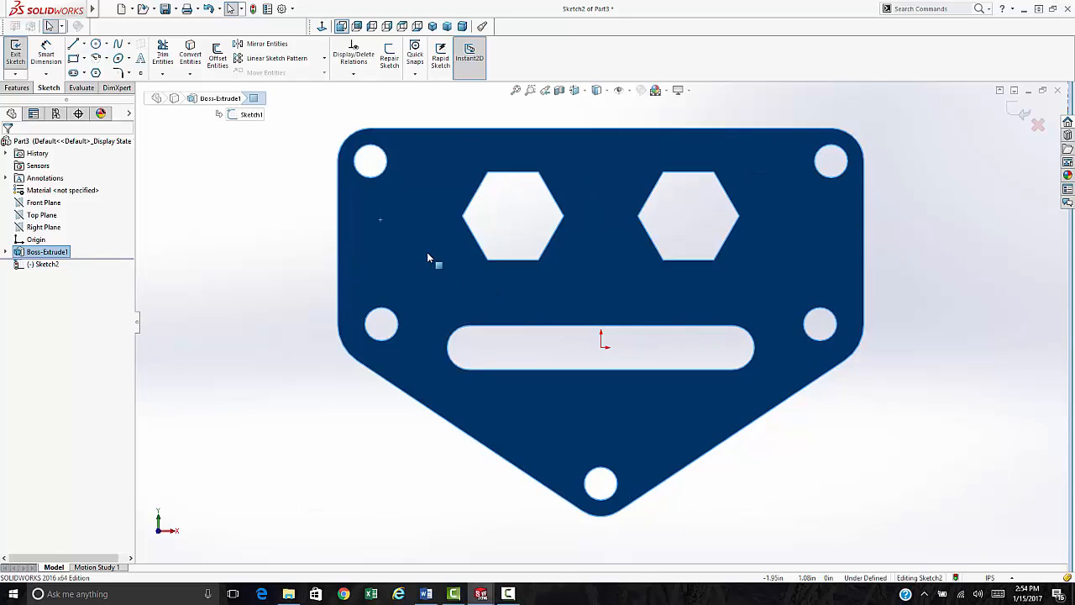
pyautogui.scroll(-5, 428, 257)
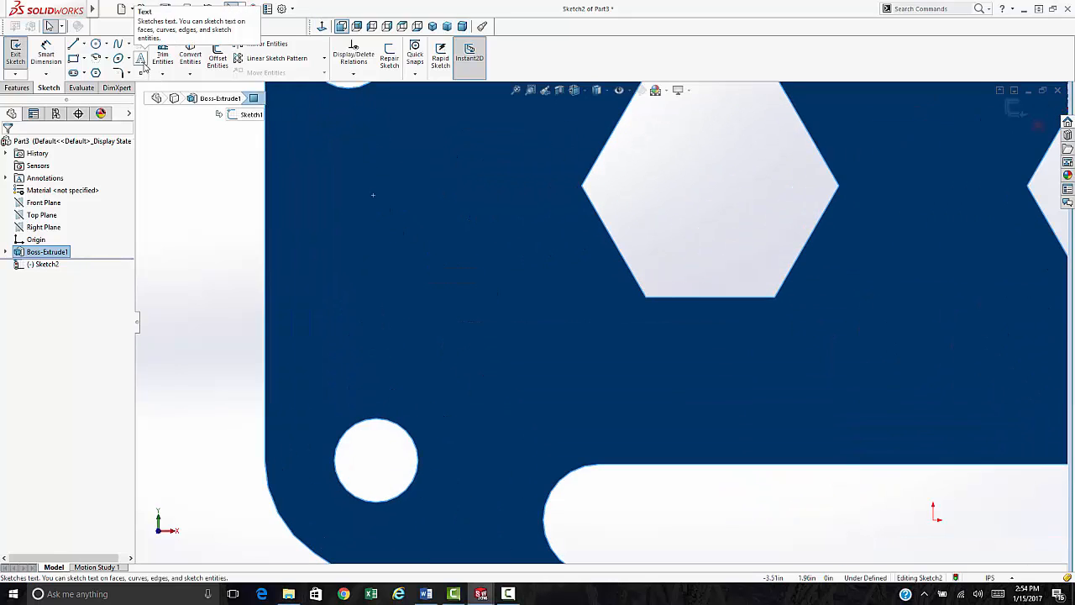
# - Add sketch text of the person's name beside the left hexagonal hole
pyautogui.click(142, 60)
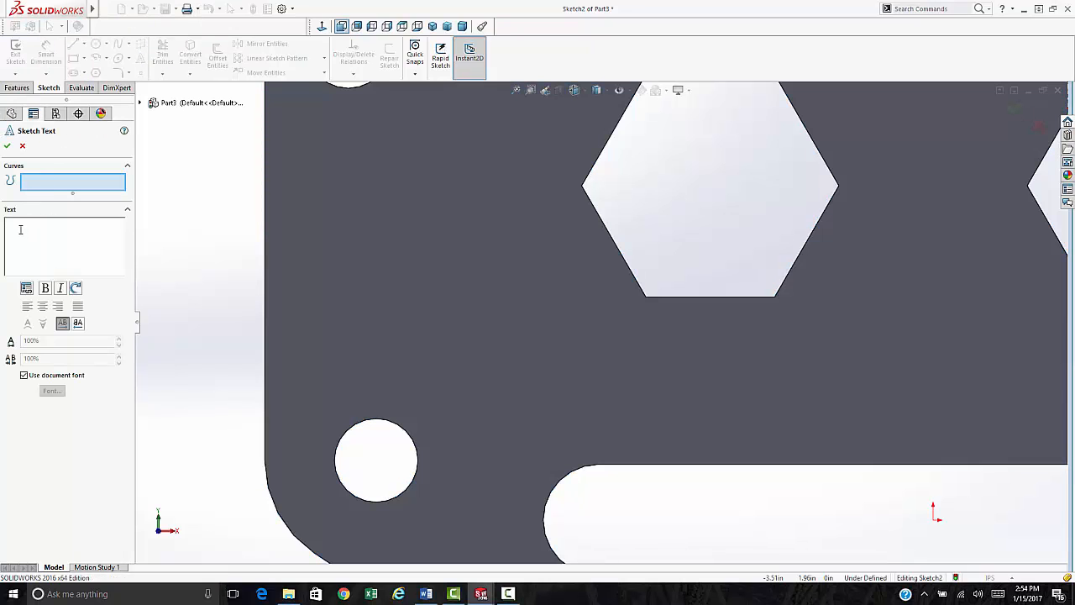
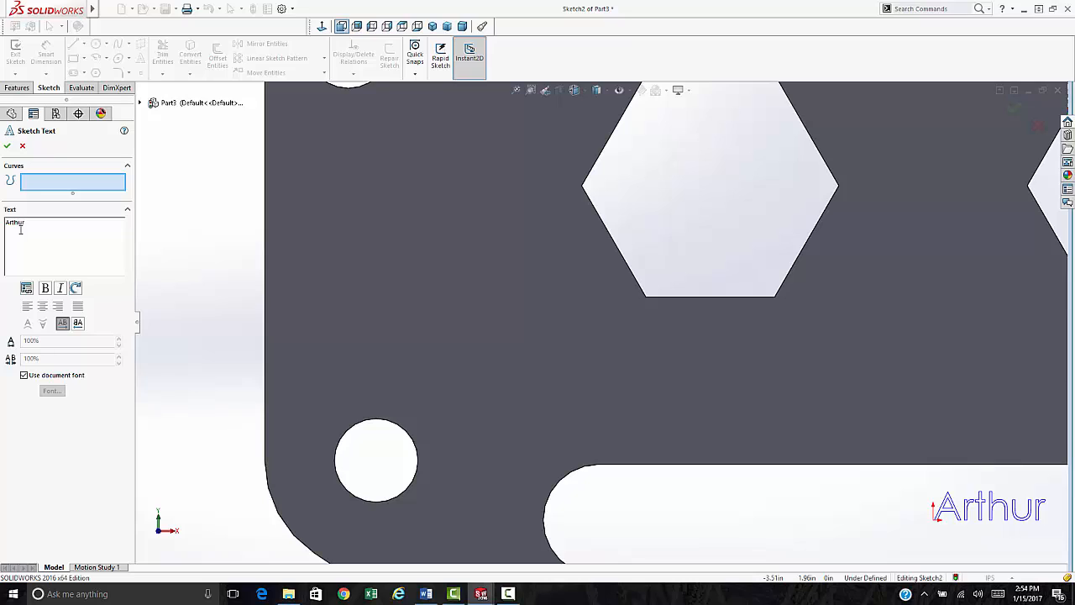
pyautogui.click(323, 349)
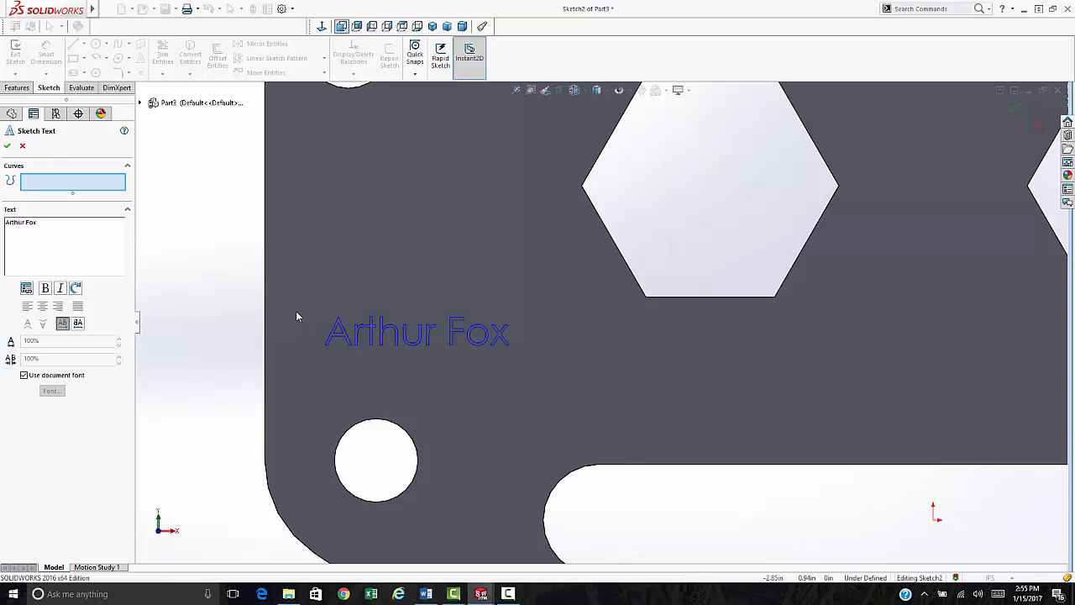
pyautogui.click(296, 312)
pyautogui.click(308, 224)
pyautogui.moveTo(397, 211)
pyautogui.mouseDown()
pyautogui.moveTo(482, 266)
pyautogui.moveTo(350, 257)
pyautogui.moveTo(302, 289)
pyautogui.moveTo(336, 263)
pyautogui.moveTo(323, 291)
pyautogui.mouseUp()
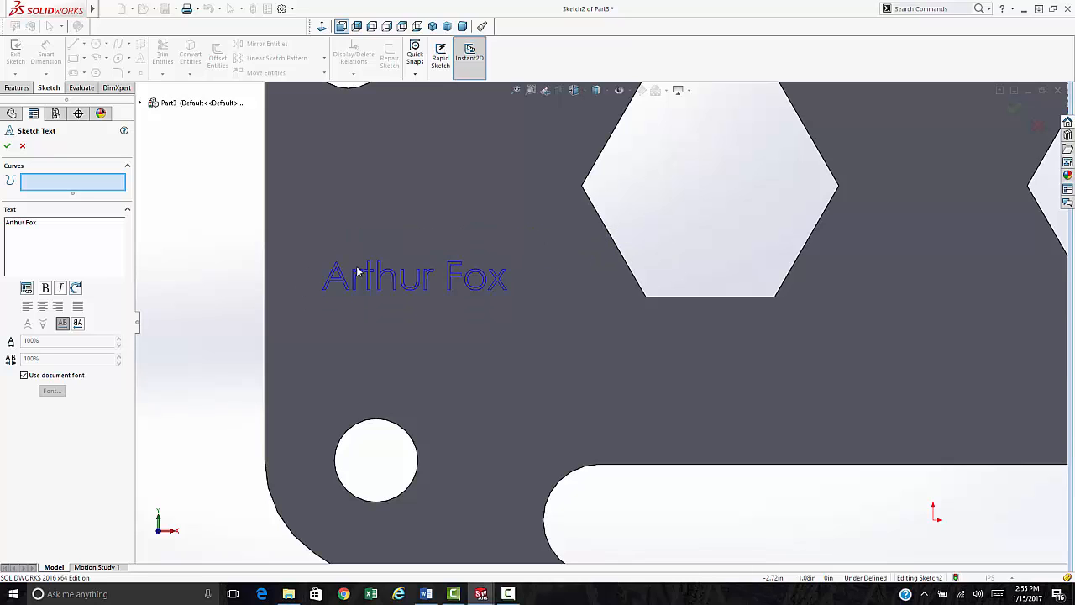
pyautogui.click(6, 145)
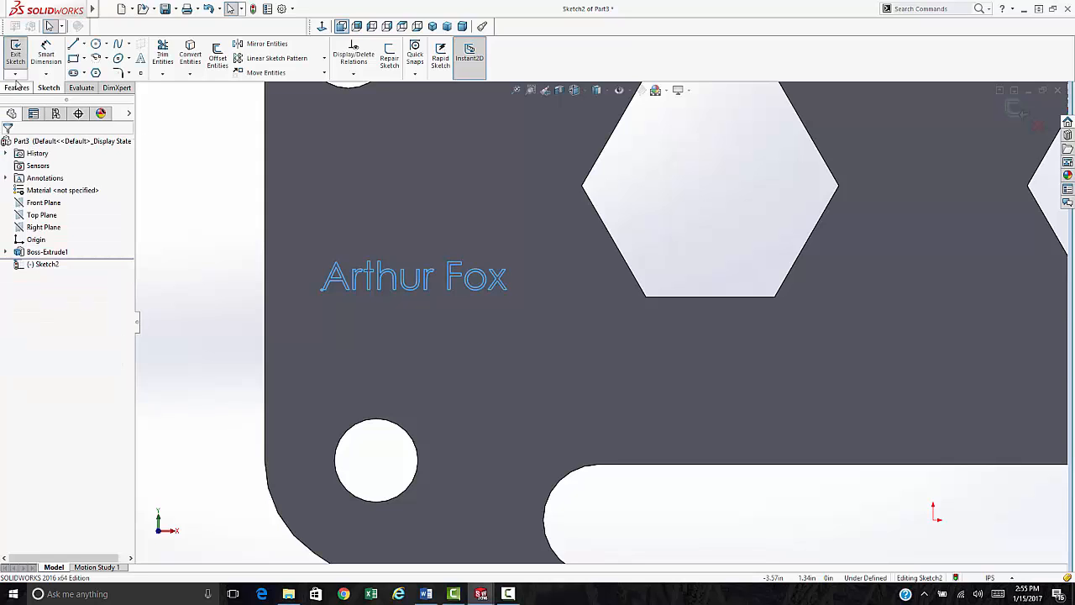
# - Cut-extrude the name text 0.005 in deep into the front face
pyautogui.click(18, 55)
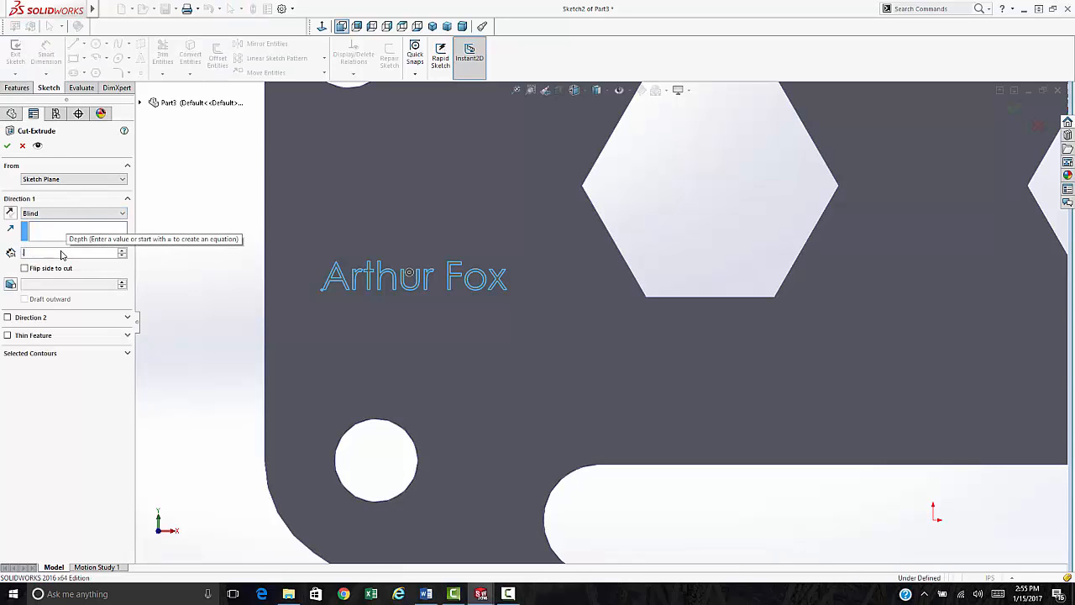
pyautogui.write('.005')
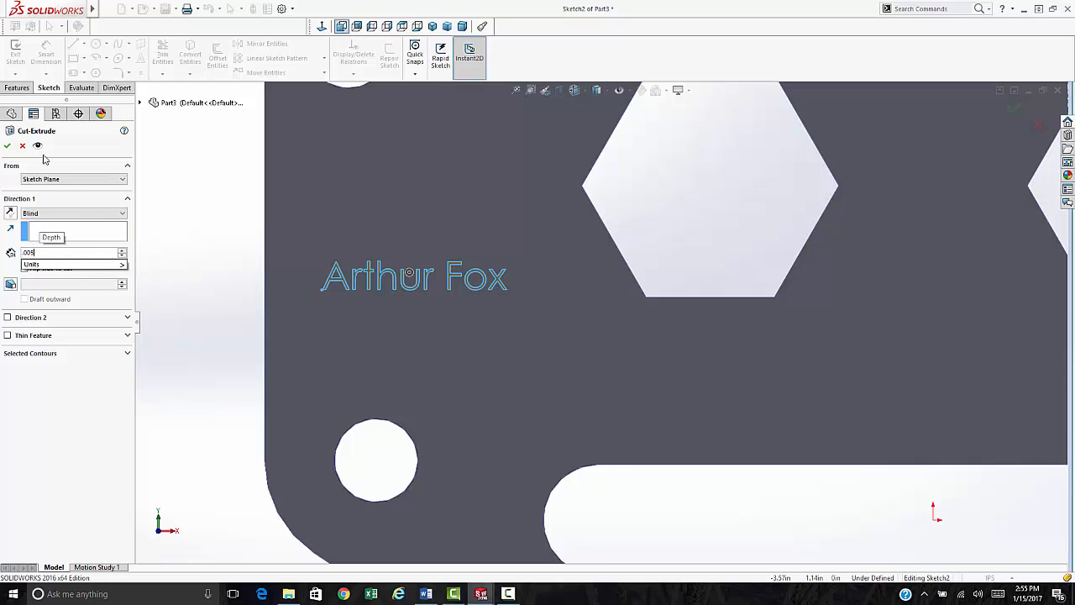
pyautogui.press('Return')
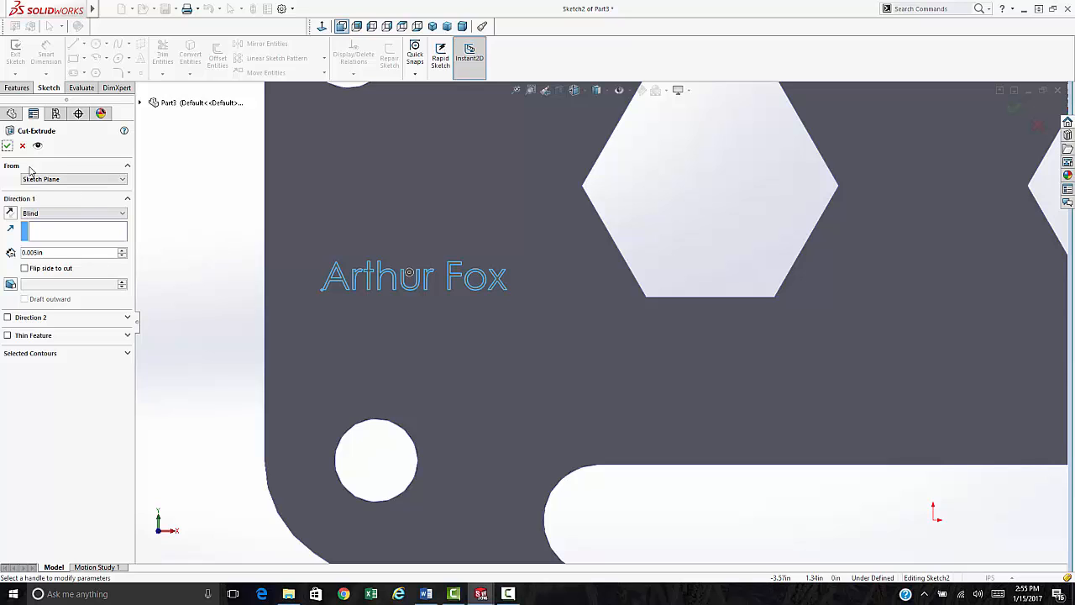
pyautogui.click(6, 145)
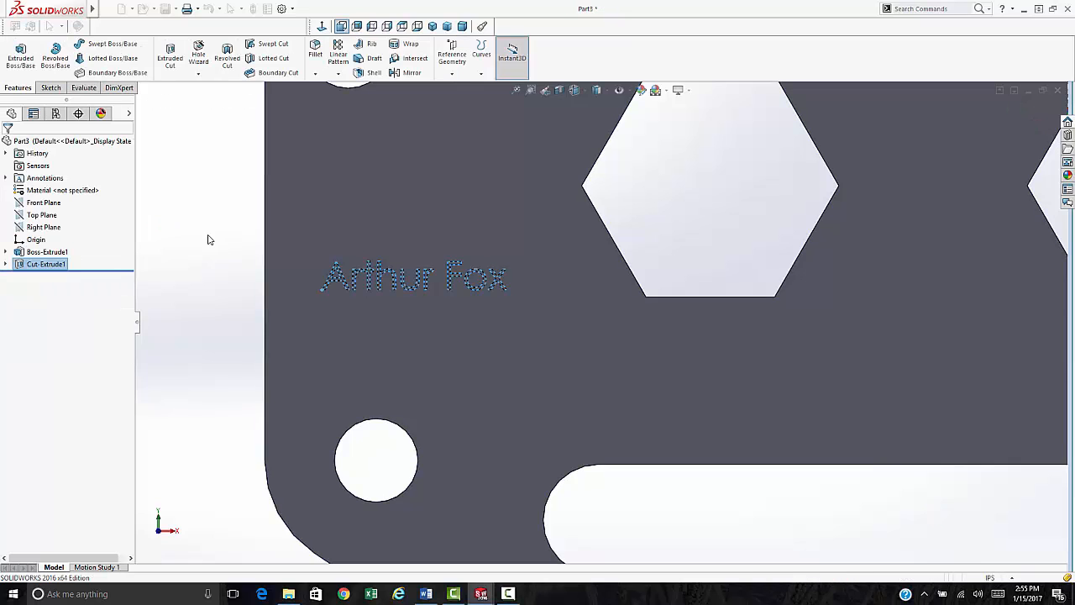
pyautogui.click(197, 273)
pyautogui.scroll(3, 328, 295)
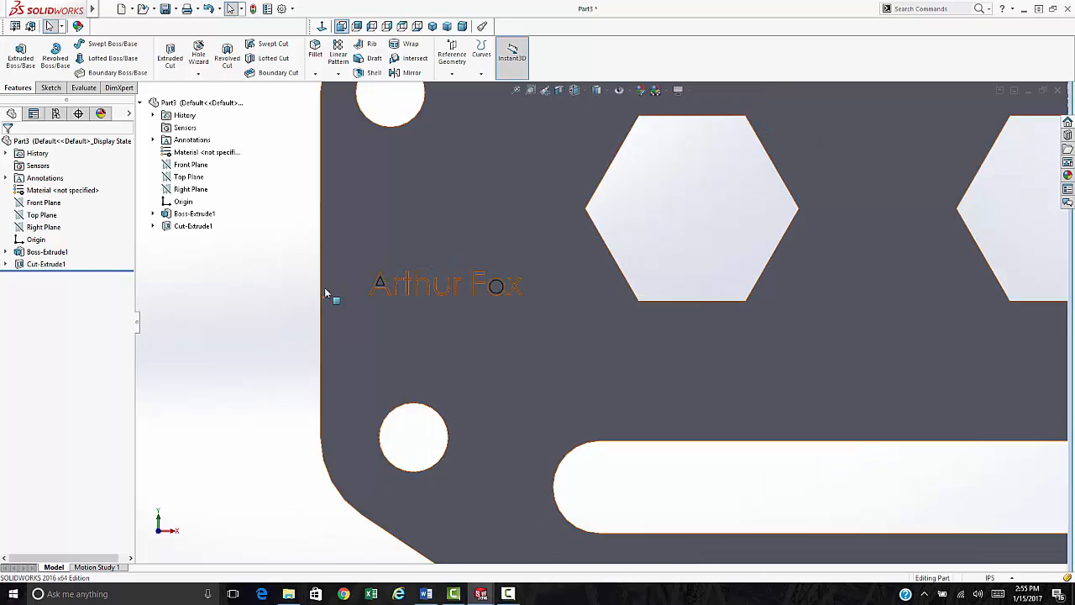
pyautogui.scroll(-2, 629, 324)
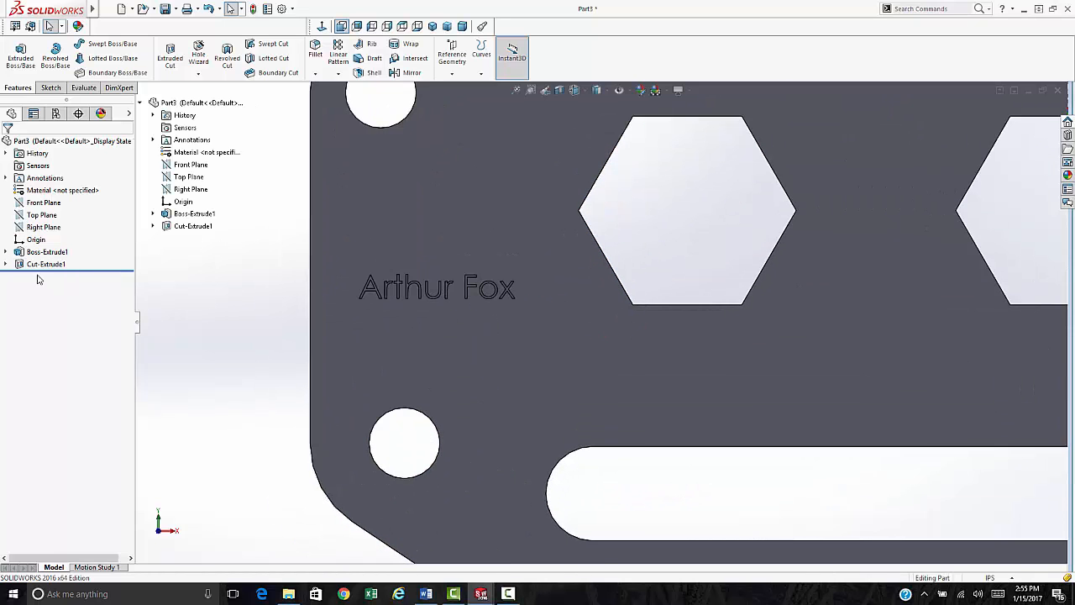
pyautogui.click(42, 264)
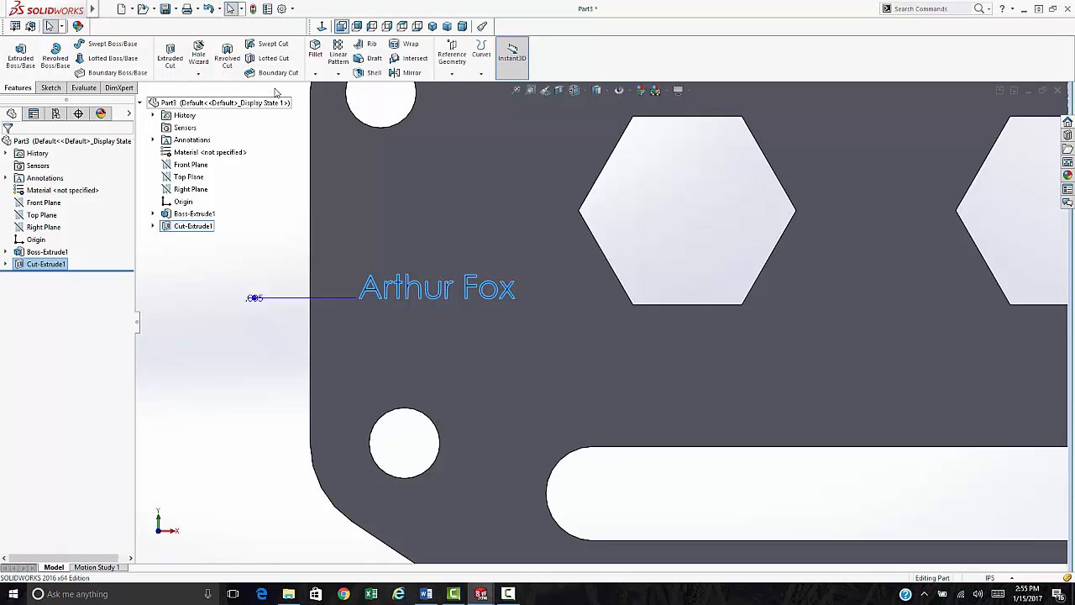
pyautogui.click(49, 88)
pyautogui.click(16, 88)
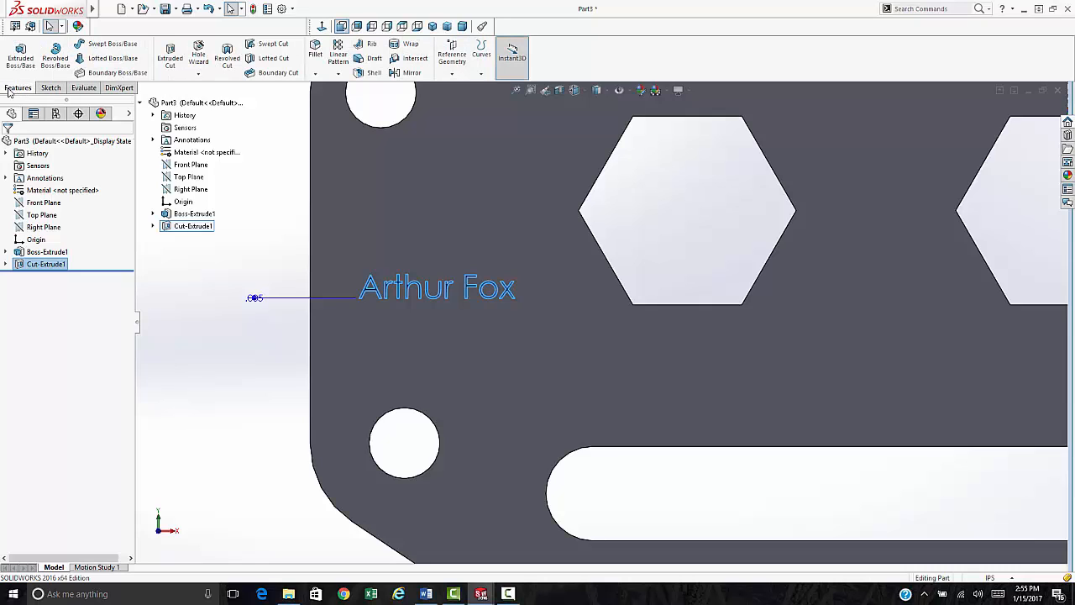
pyautogui.click(83, 88)
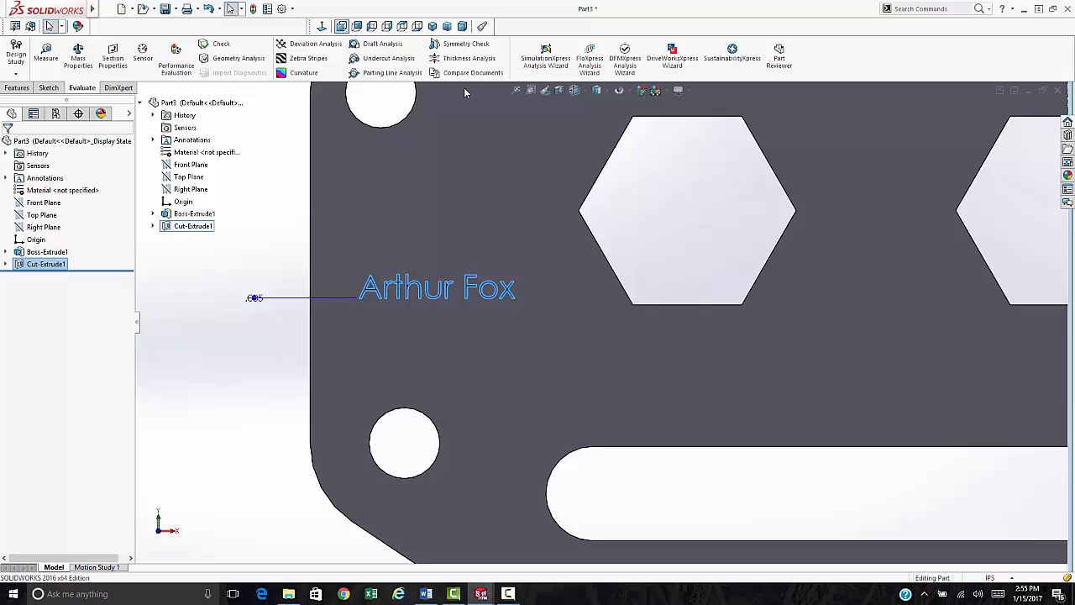
pyautogui.click(17, 88)
pyautogui.rightClick(575, 48)
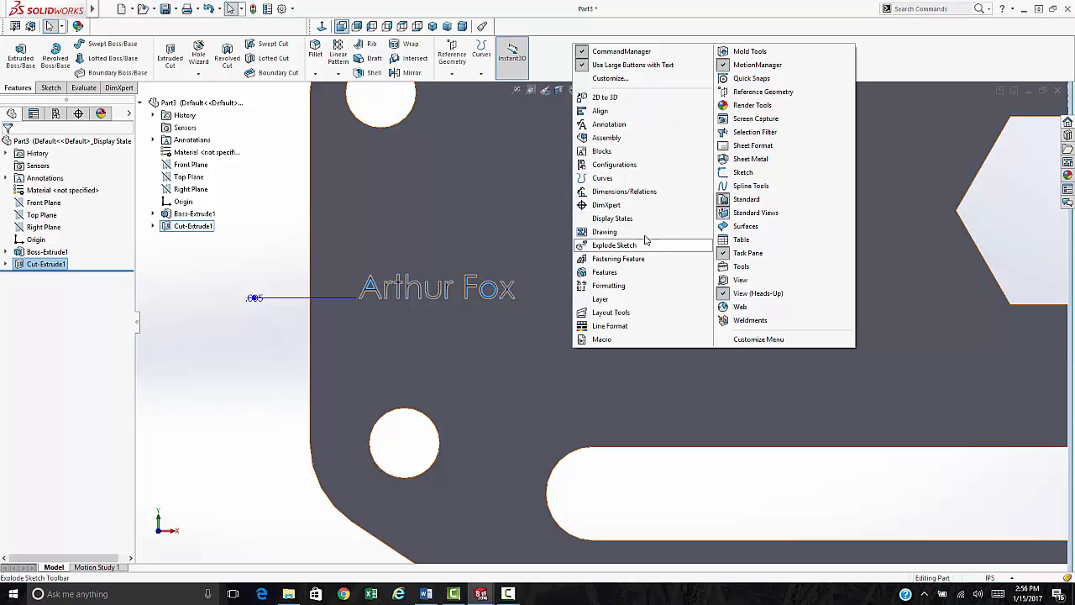
pyautogui.click(760, 105)
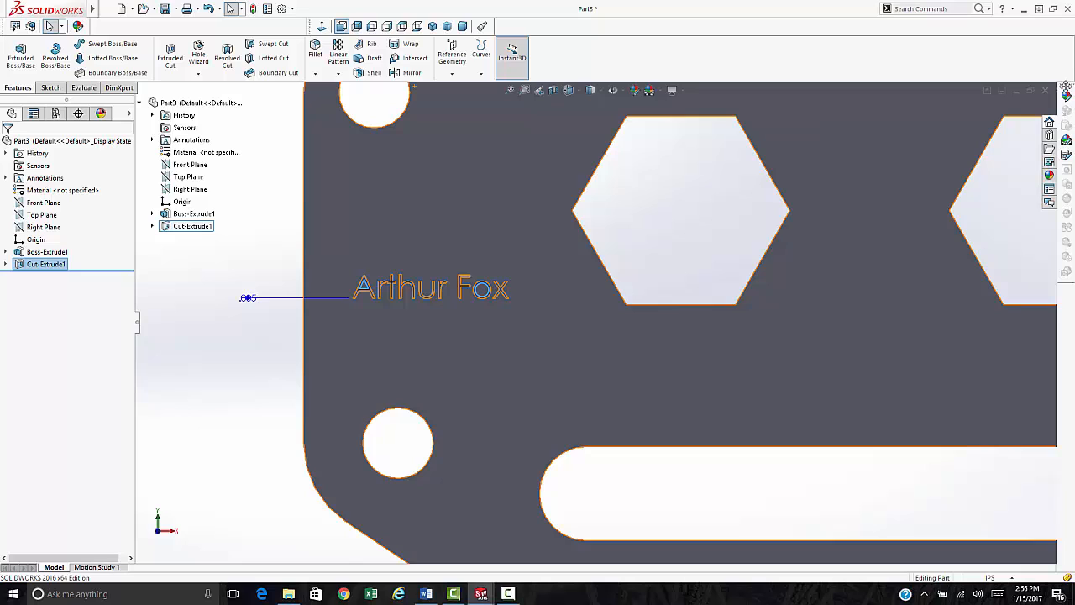
pyautogui.moveTo(1065, 81); pyautogui.dragTo(676, 74)
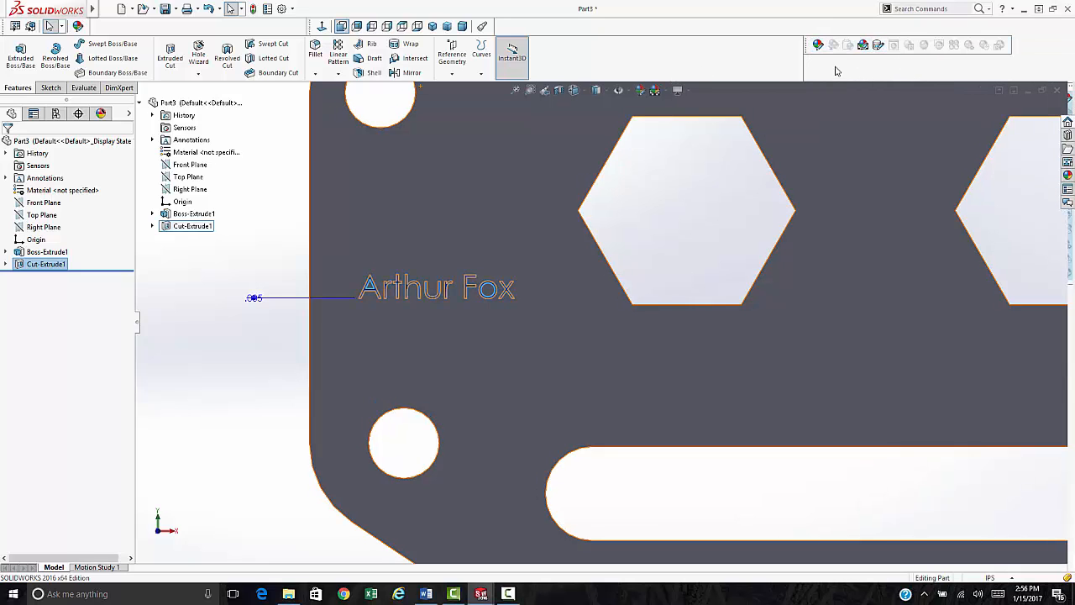
pyautogui.rightClick(782, 65)
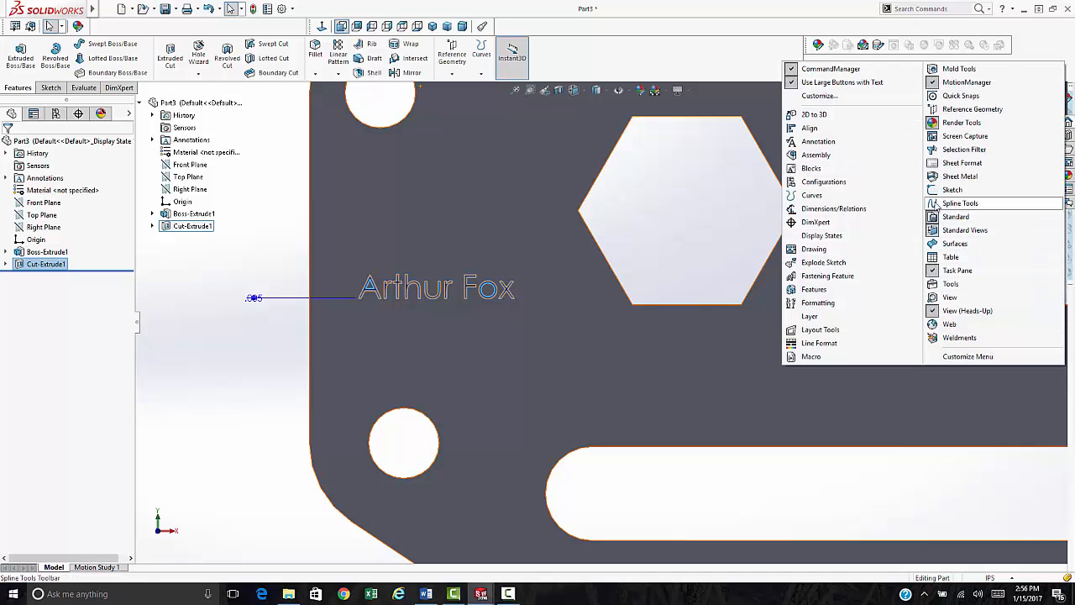
pyautogui.click(958, 123)
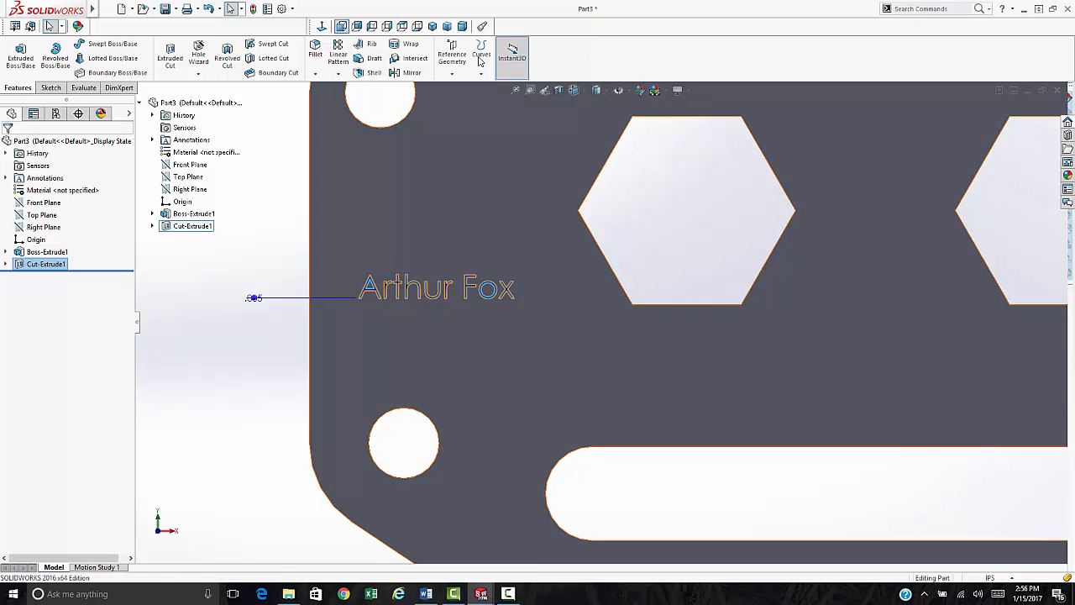
pyautogui.click(78, 27)
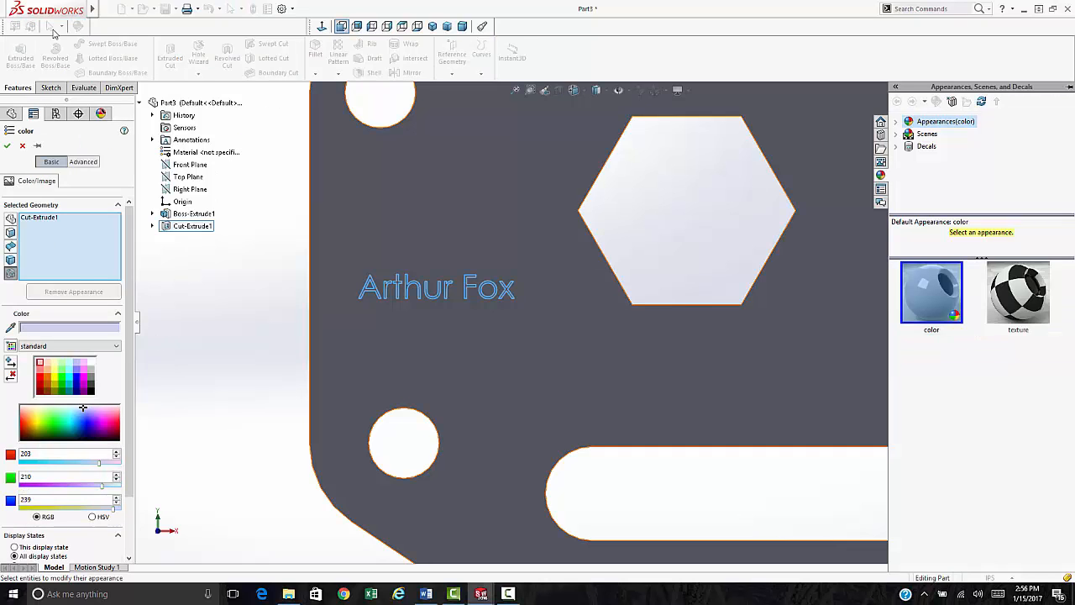
# - Colour the Cut-Extrude1 engraved text red
pyautogui.click(8, 145)
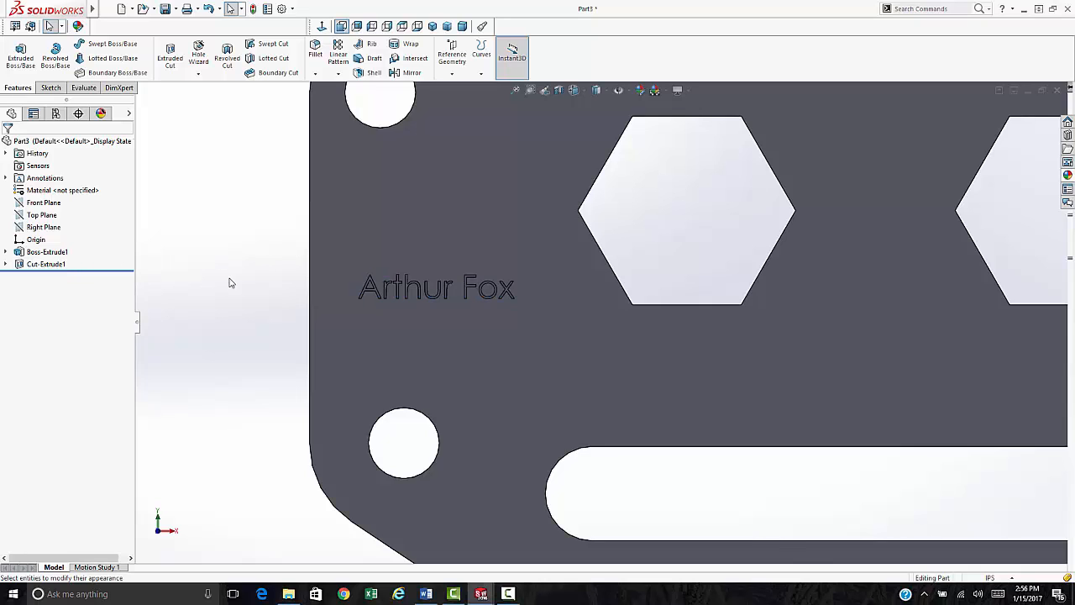
pyautogui.click(52, 264)
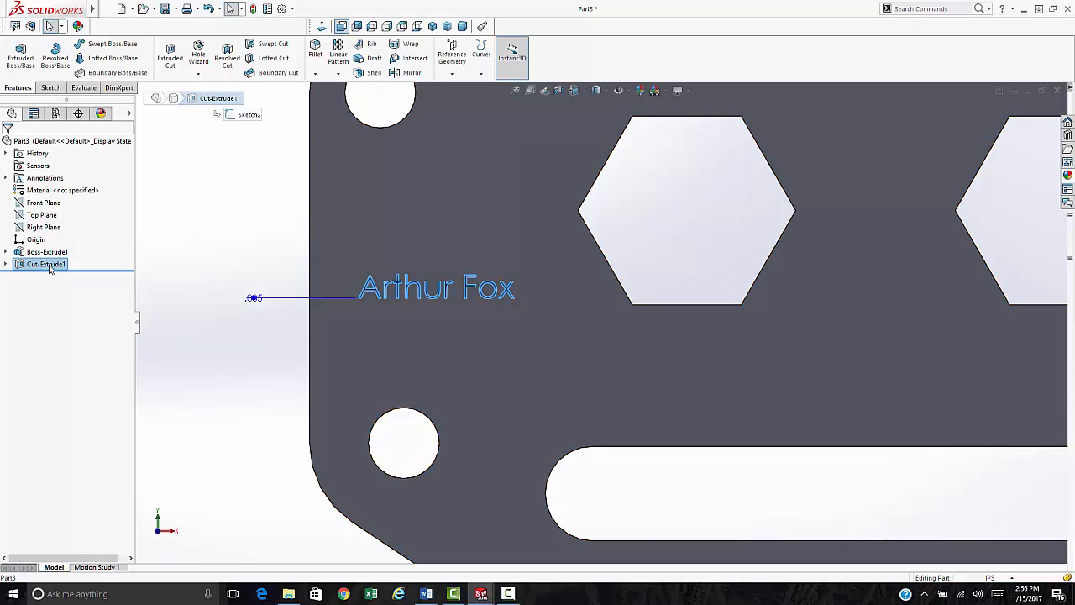
pyautogui.click(78, 27)
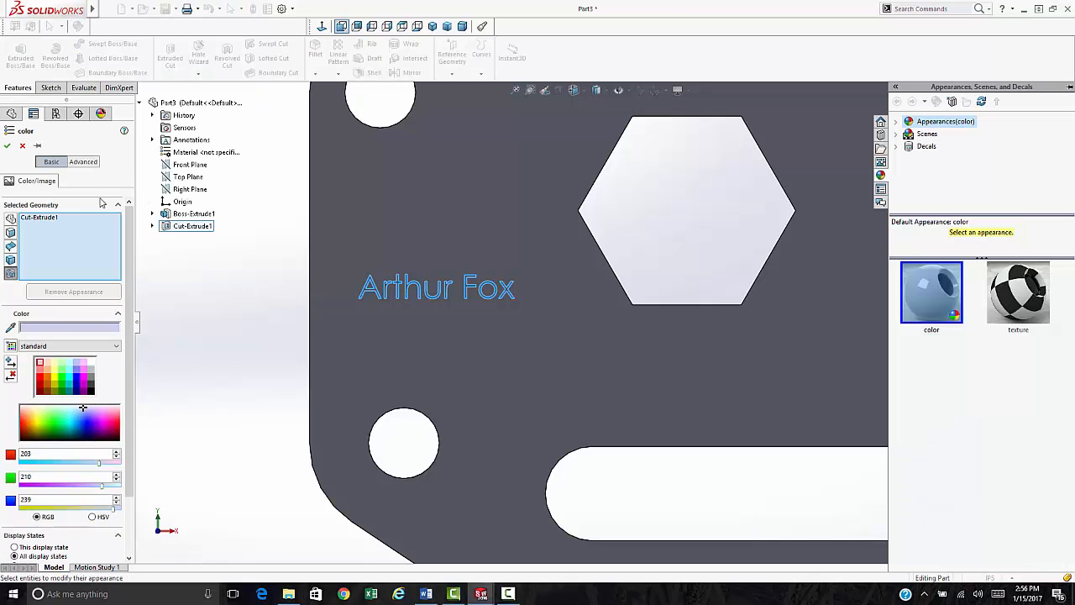
pyautogui.click(40, 380)
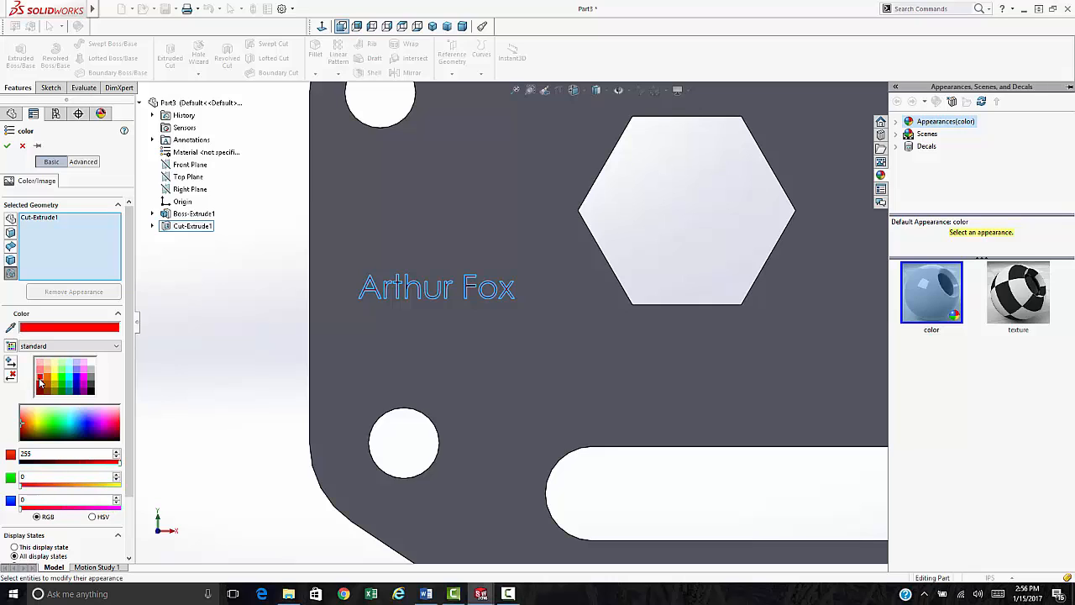
pyautogui.click(8, 146)
# - Colour one inner face of the left hexagonal hole yellow, excluding the rest of the part
pyautogui.scroll(3, 651, 417)
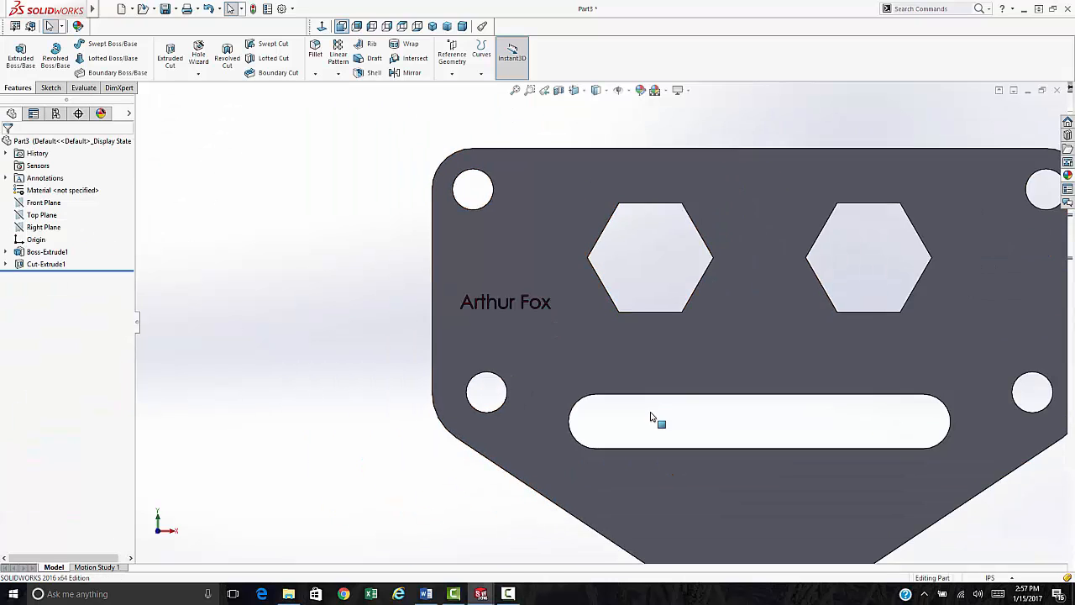
pyautogui.scroll(2, 651, 418)
pyautogui.moveTo(423, 369); pyautogui.dragTo(491, 369, button='middle')
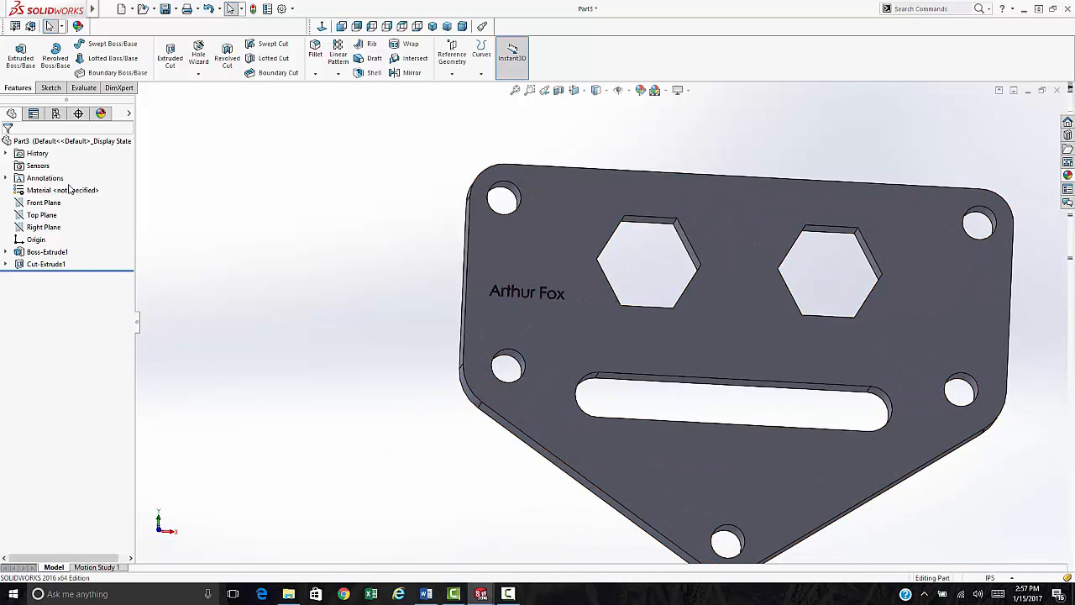
pyautogui.click(53, 145)
pyautogui.click(78, 26)
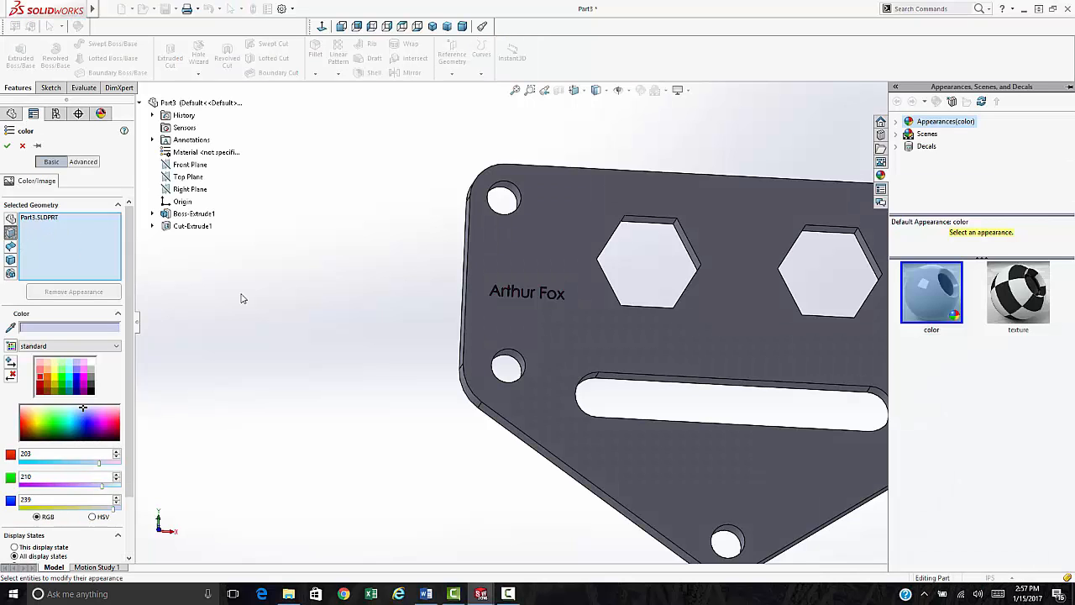
pyautogui.scroll(-4, 650, 293)
pyautogui.moveTo(648, 289); pyautogui.dragTo(613, 64, button='middle')
pyautogui.click(670, 218)
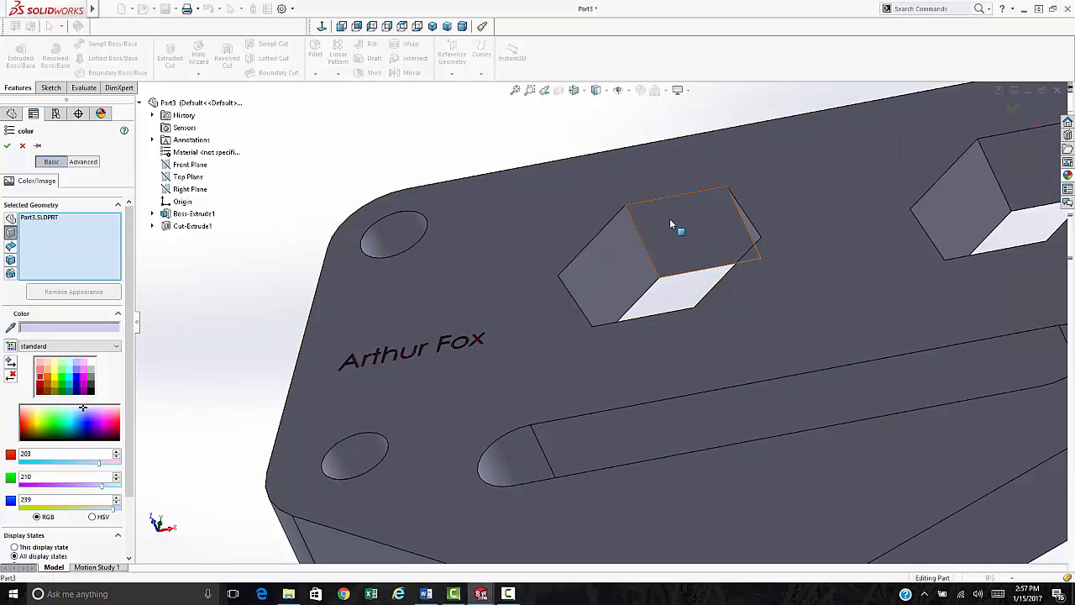
pyautogui.click(670, 219)
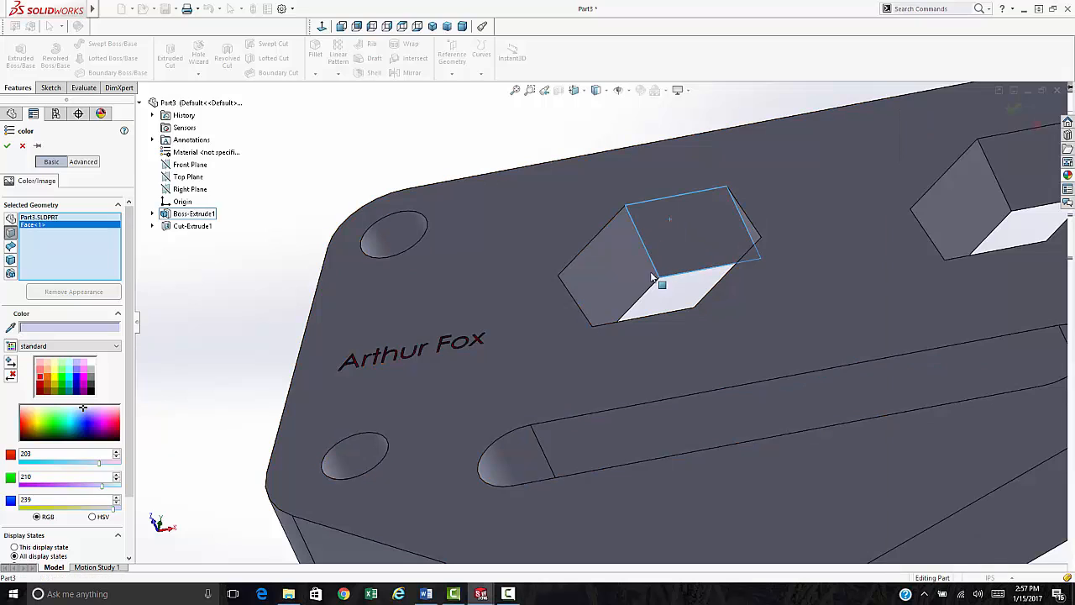
pyautogui.click(56, 380)
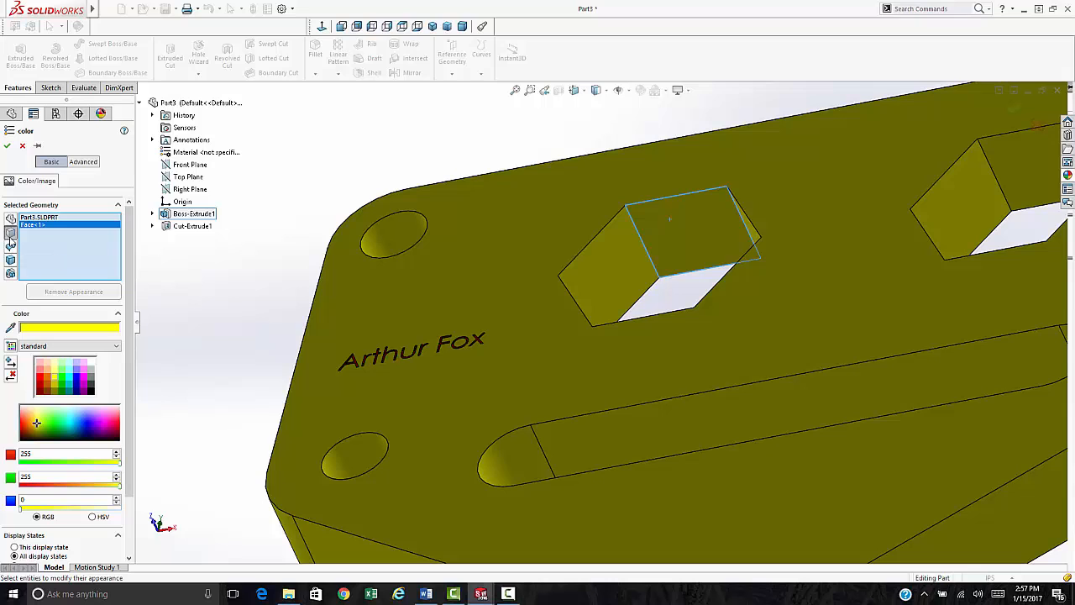
pyautogui.rightClick(42, 216)
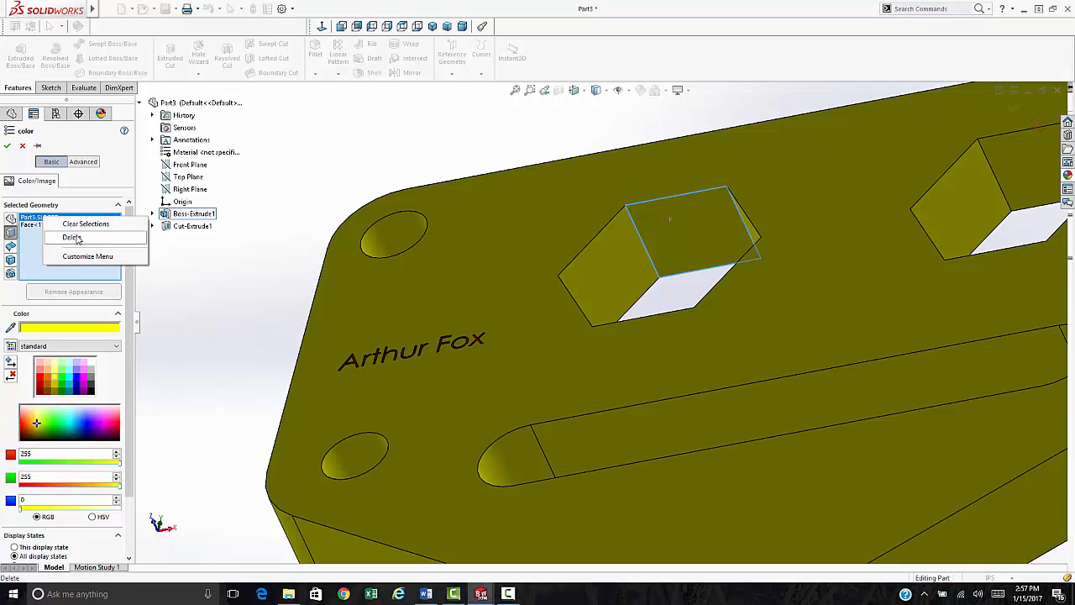
pyautogui.click(74, 237)
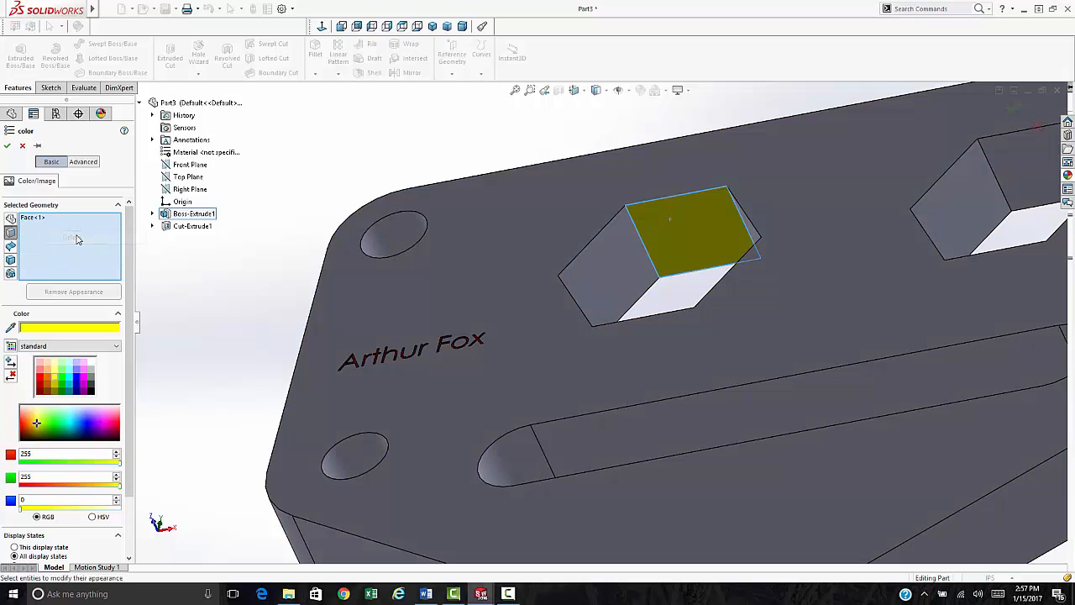
pyautogui.click(7, 145)
pyautogui.moveTo(304, 252); pyautogui.dragTo(378, 211, button='middle')
pyautogui.scroll(4, 495, 262)
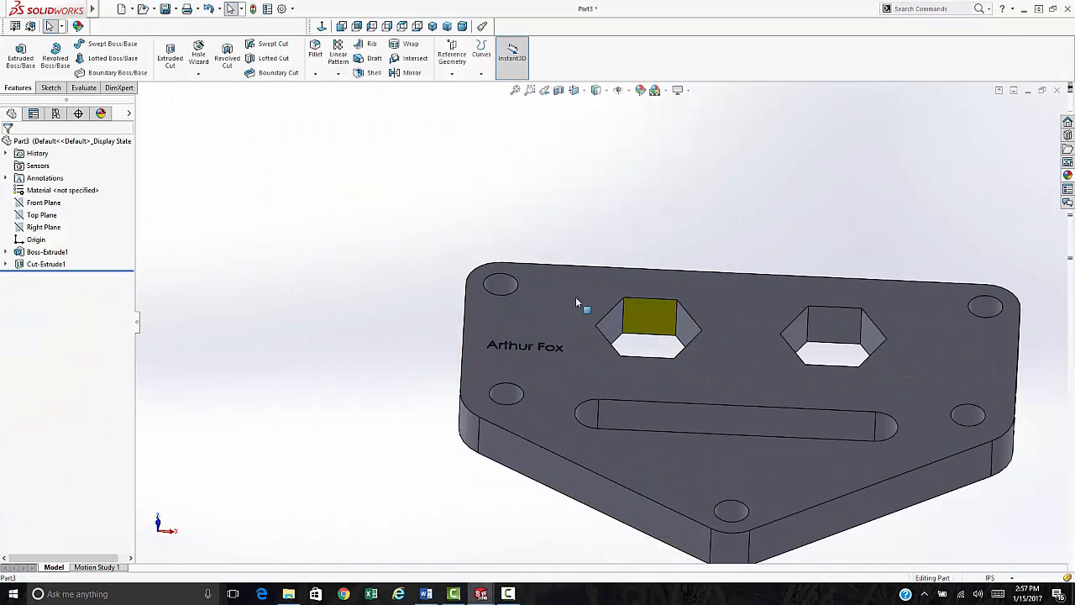
# - Turn and zoom out on the shield plate, then set it to the standard Isometric view
pyautogui.moveTo(576, 297); pyautogui.dragTo(579, 404, button='middle')
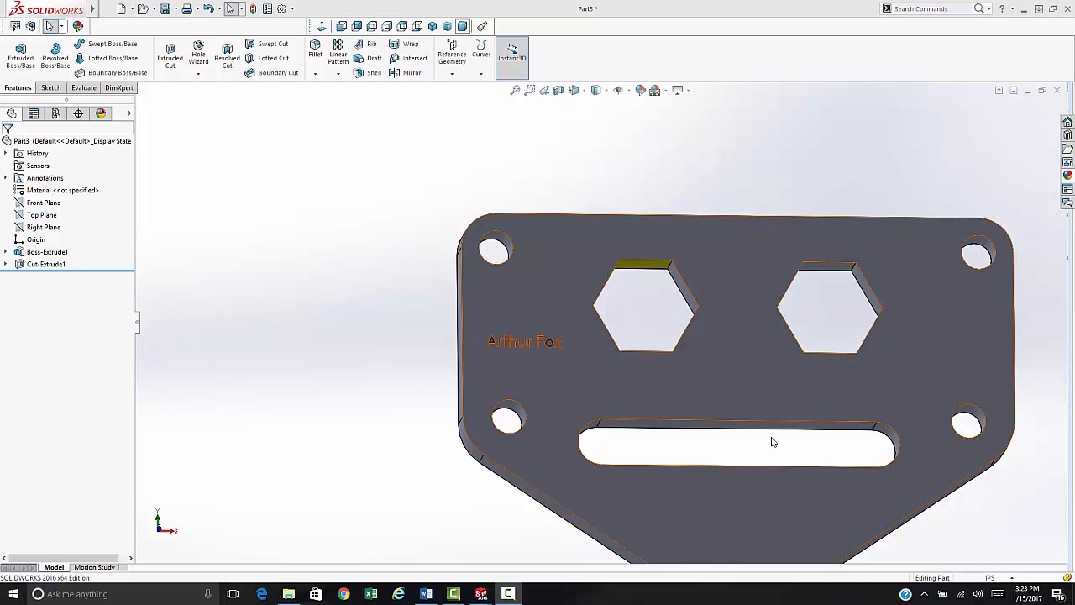
pyautogui.scroll(3, 760, 441)
pyautogui.scroll(2, 679, 307)
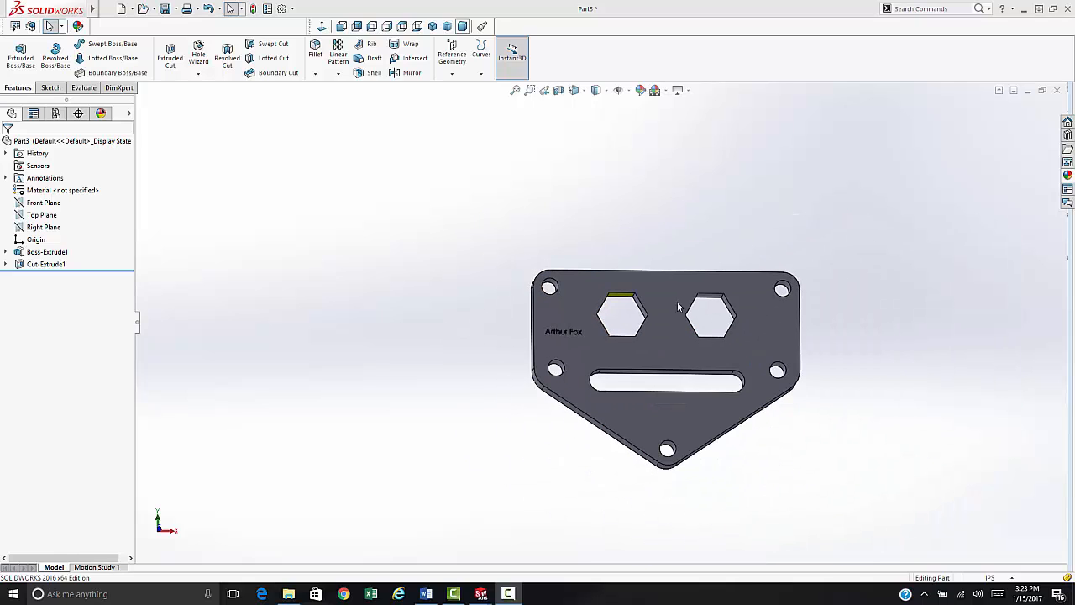
pyautogui.click(432, 26)
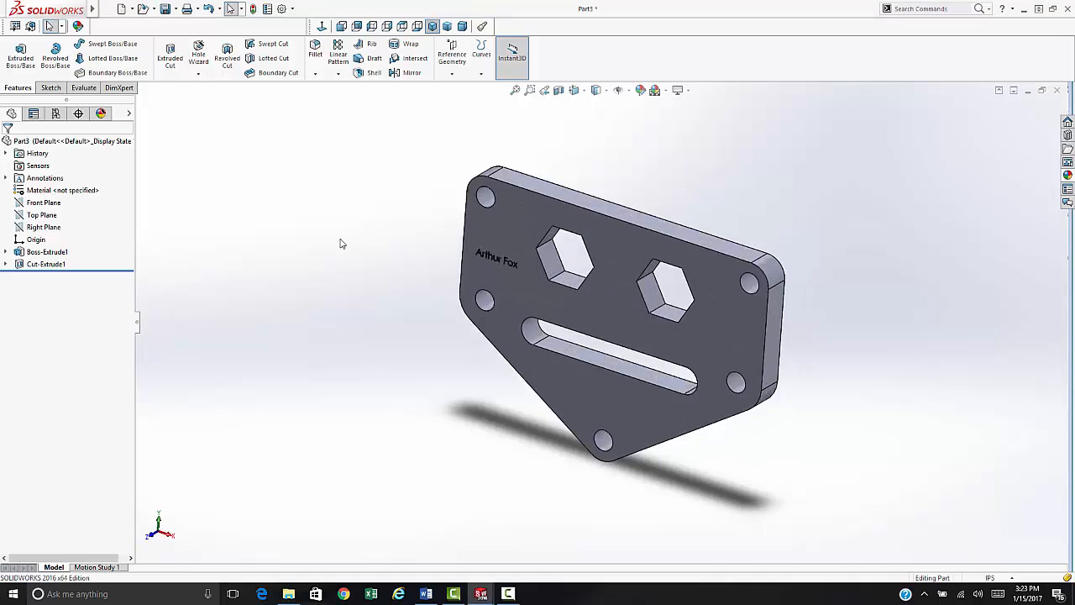
# - Save the part under the file name 'Demo Part'
pyautogui.hotkey('ctrl', 's')
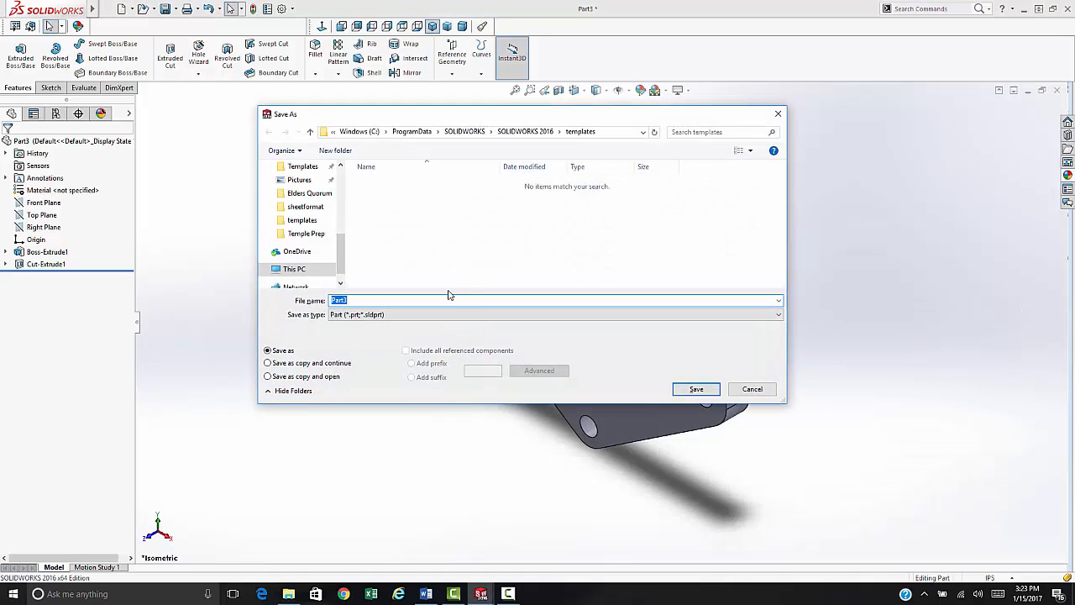
pyautogui.write('Demo')
pyautogui.click(694, 389)
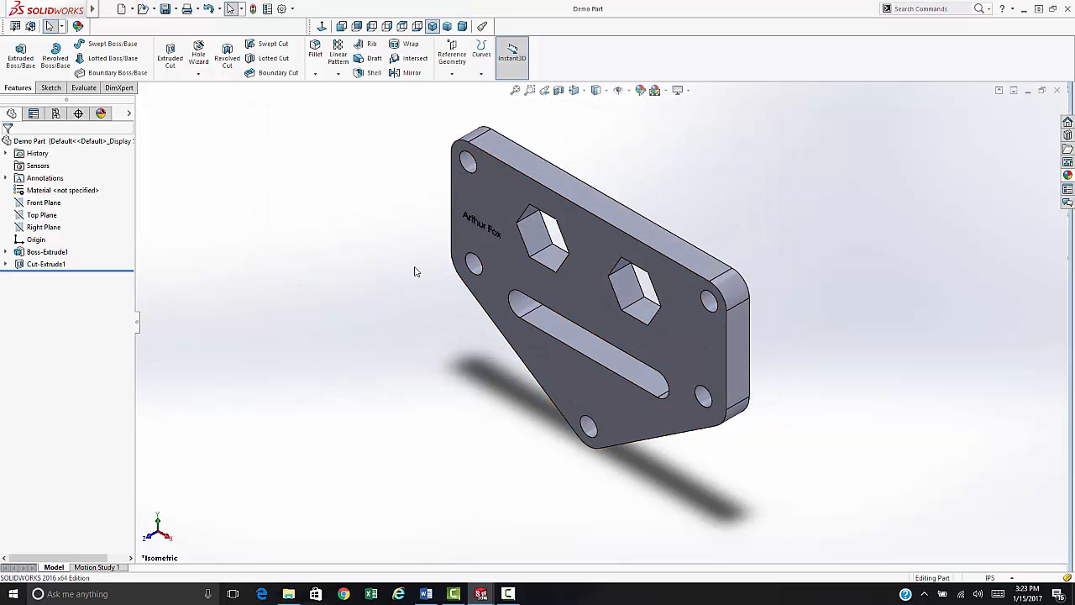
# - Start a drawing from the part with the SLCC_Drawing template and place the Front view
pyautogui.click(16, 27)
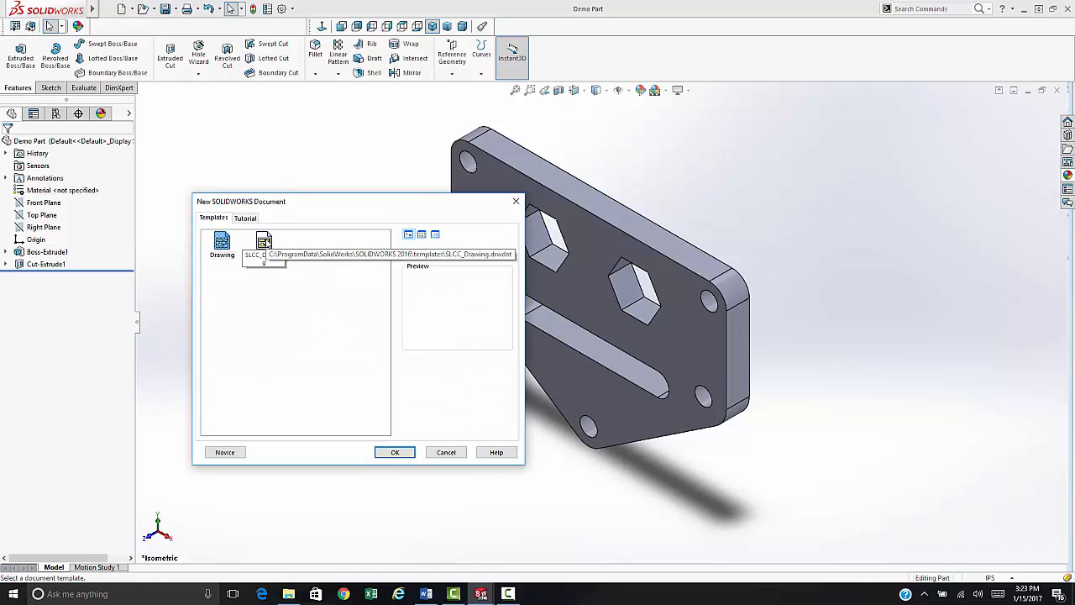
pyautogui.doubleClick(264, 243)
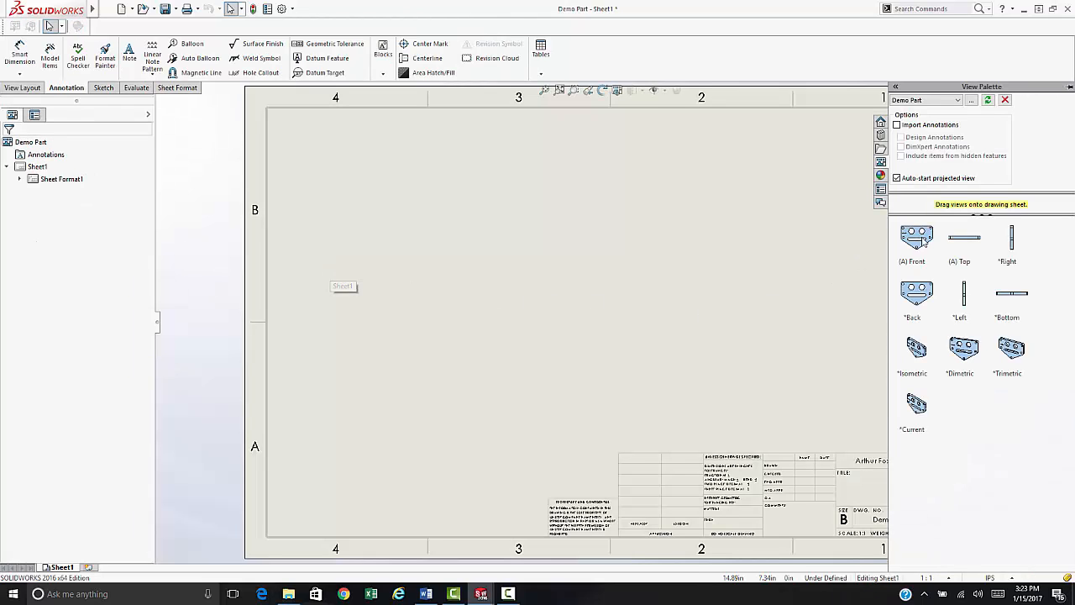
pyautogui.click(917, 239)
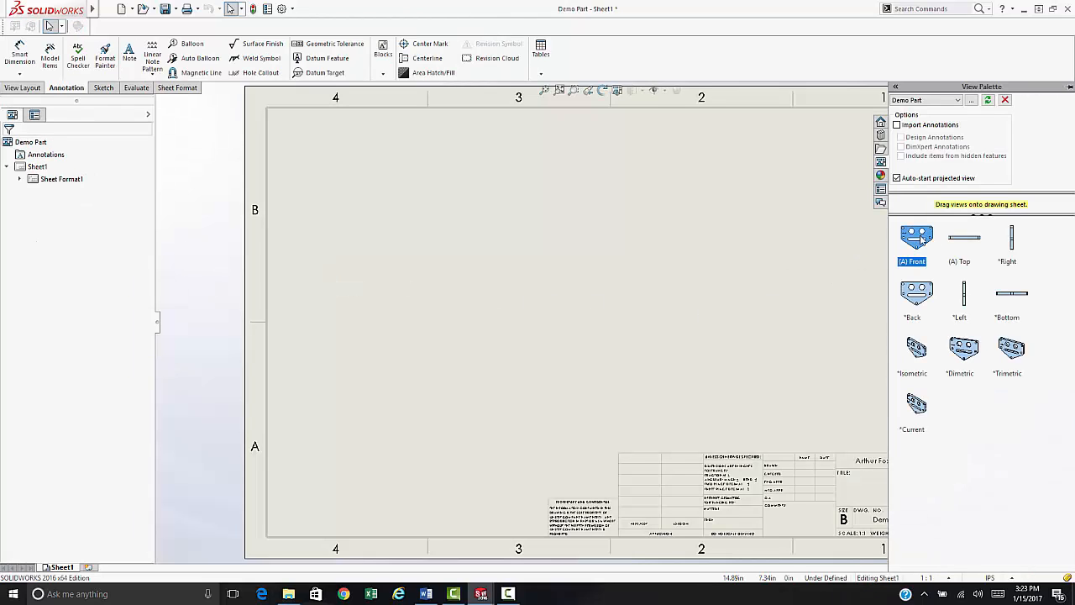
pyautogui.moveTo(922, 238); pyautogui.dragTo(521, 337)
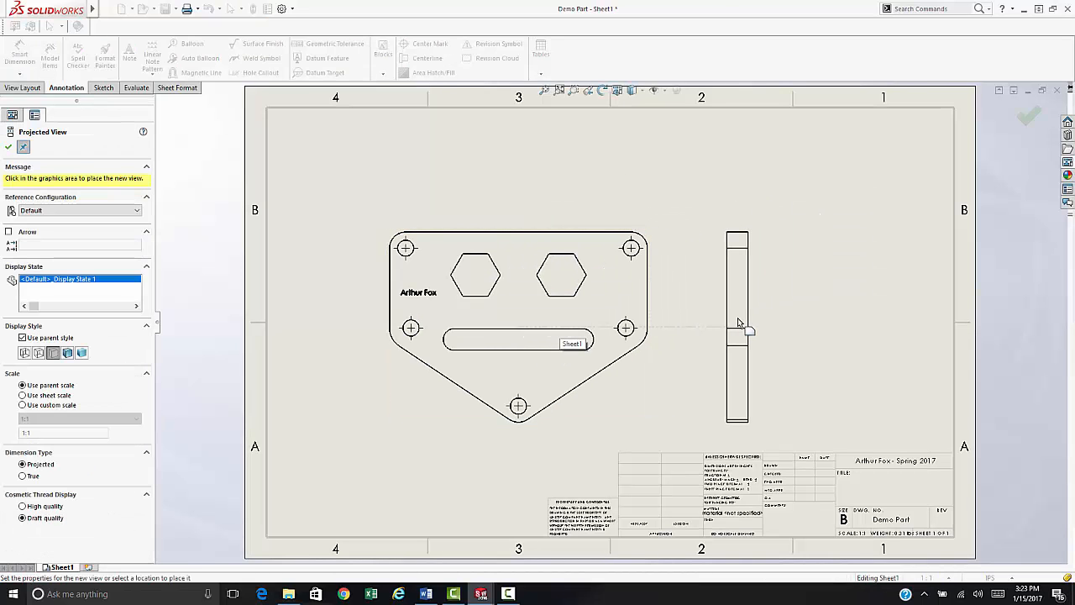
# - Project right, top and isometric views, then move the isometric view toward the upper right
pyautogui.click(738, 321)
pyautogui.click(532, 179)
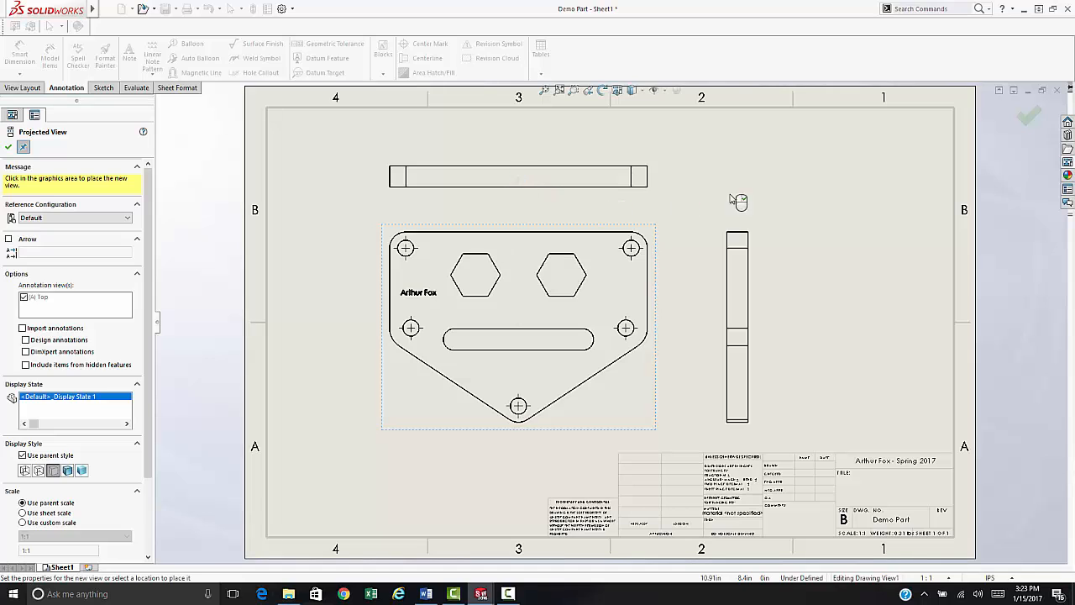
pyautogui.click(711, 135)
pyautogui.press('Escape')
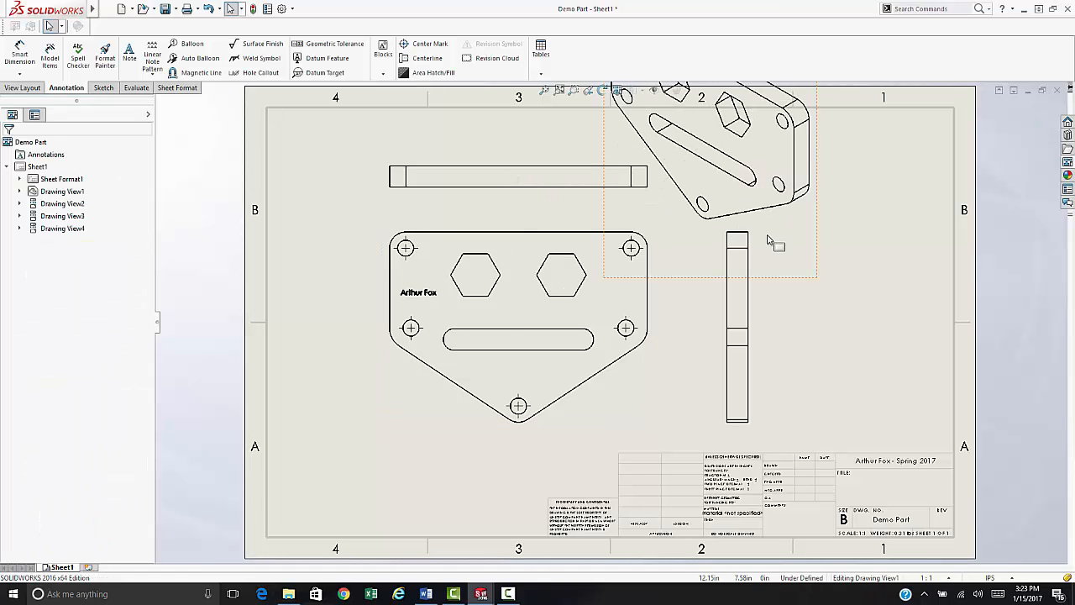
pyautogui.click(788, 277)
pyautogui.moveTo(798, 286); pyautogui.dragTo(923, 357)
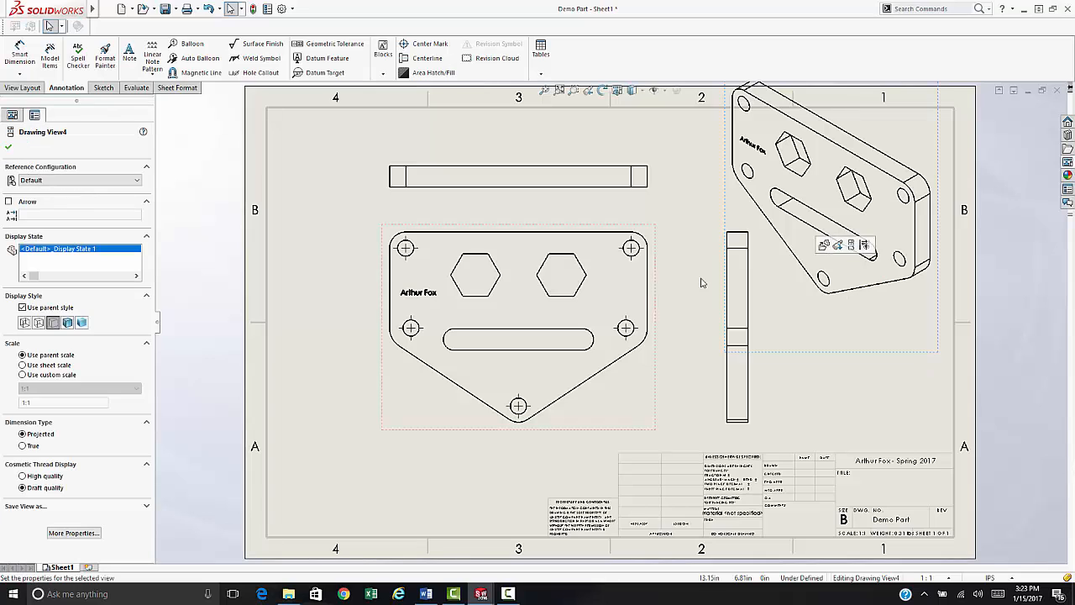
# - Give the isometric view a custom 1:4 scale and move it into the upper-right corner
pyautogui.click(23, 375)
pyautogui.click(27, 388)
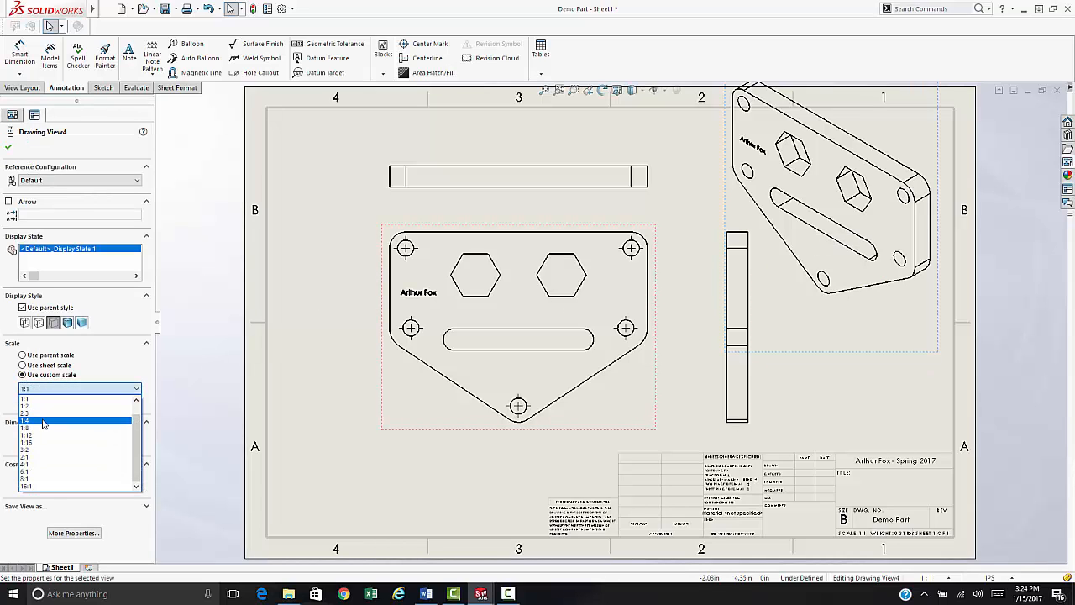
pyautogui.click(42, 429)
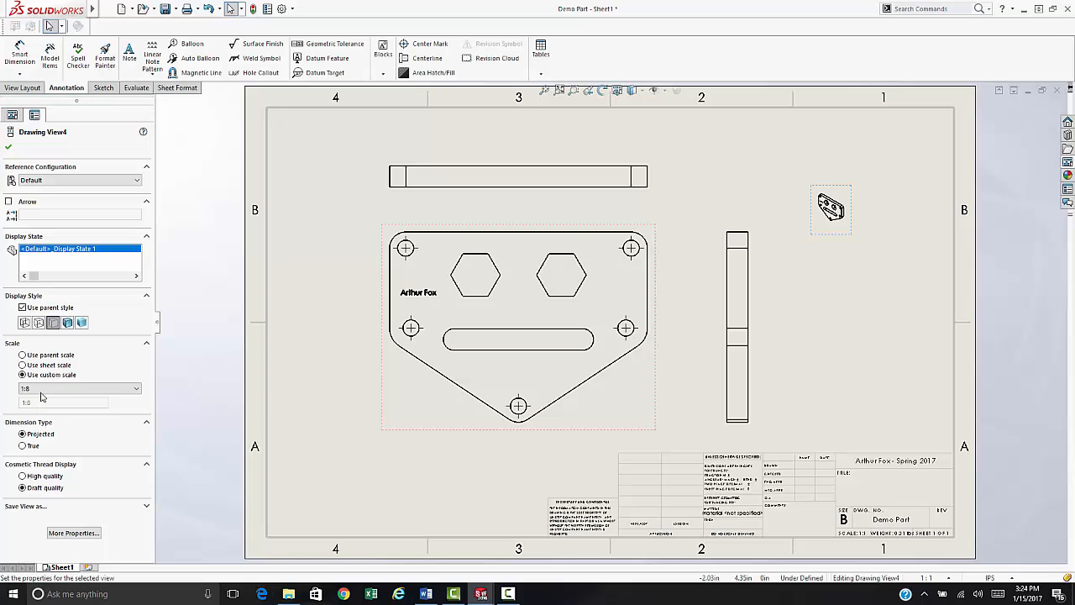
pyautogui.click(42, 388)
pyautogui.click(37, 417)
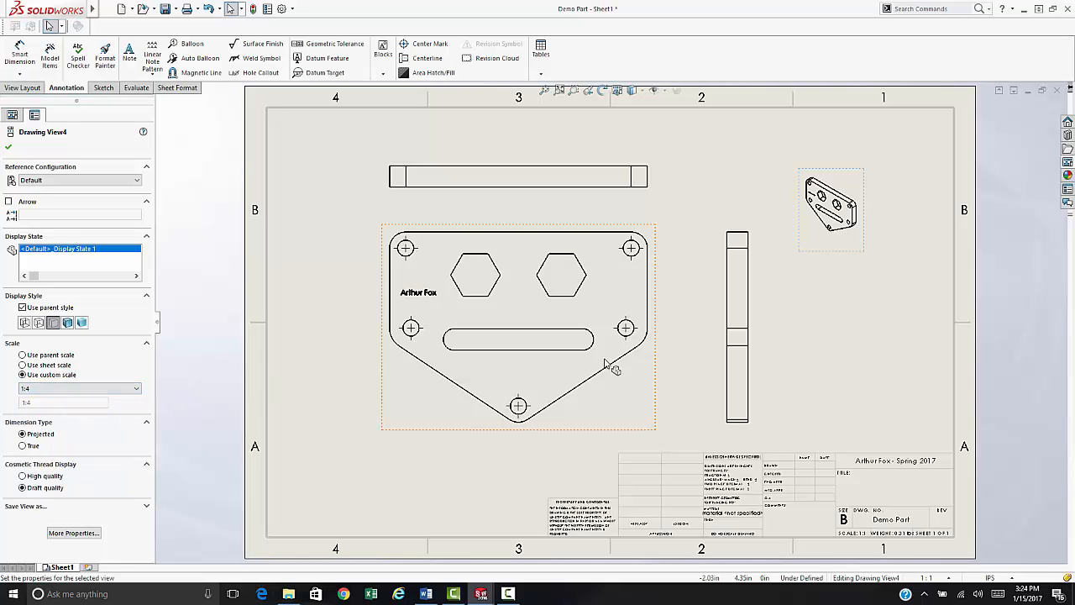
pyautogui.moveTo(837, 259)
pyautogui.mouseDown()
pyautogui.moveTo(891, 236)
pyautogui.moveTo(899, 220)
pyautogui.mouseUp()
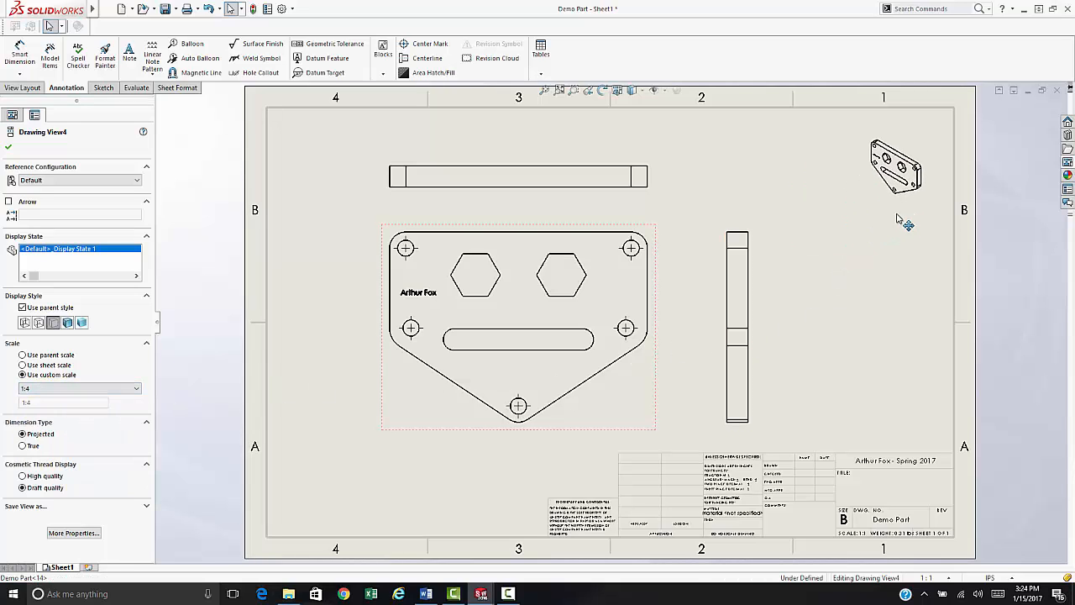
# - Set the isometric view's display style to Shaded With Edges
pyautogui.click(67, 323)
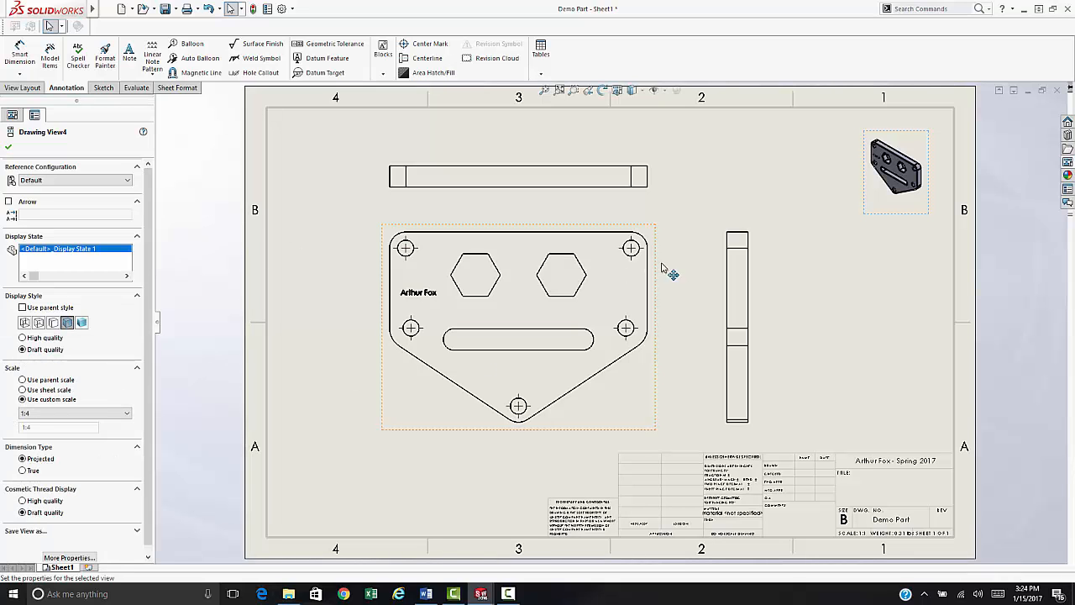
pyautogui.scroll(-6, 831, 492)
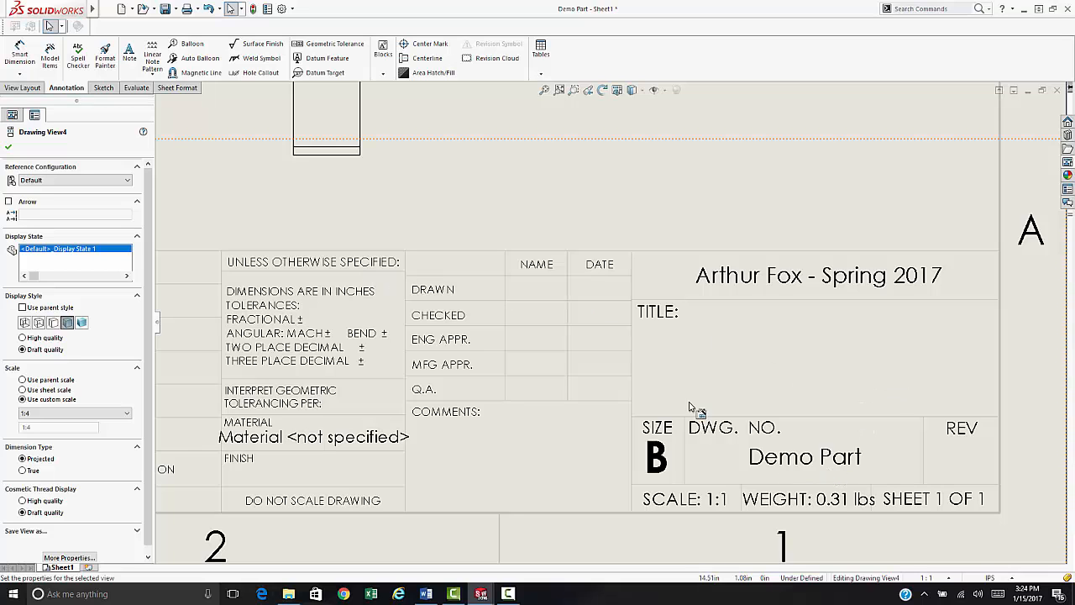
pyautogui.scroll(4, 625, 378)
pyautogui.scroll(-3, 558, 148)
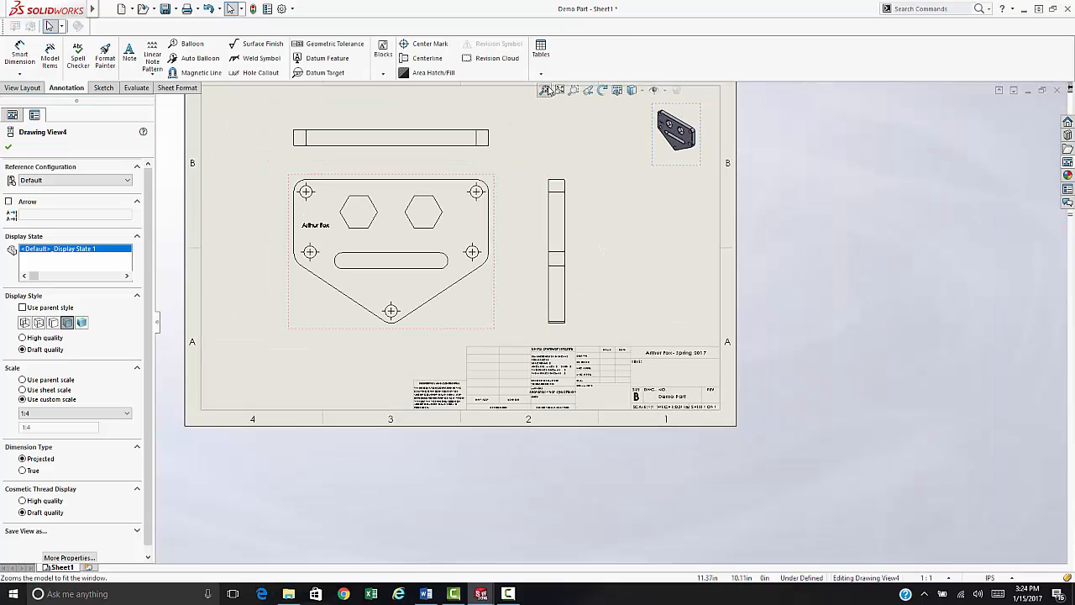
pyautogui.scroll(-5, 874, 481)
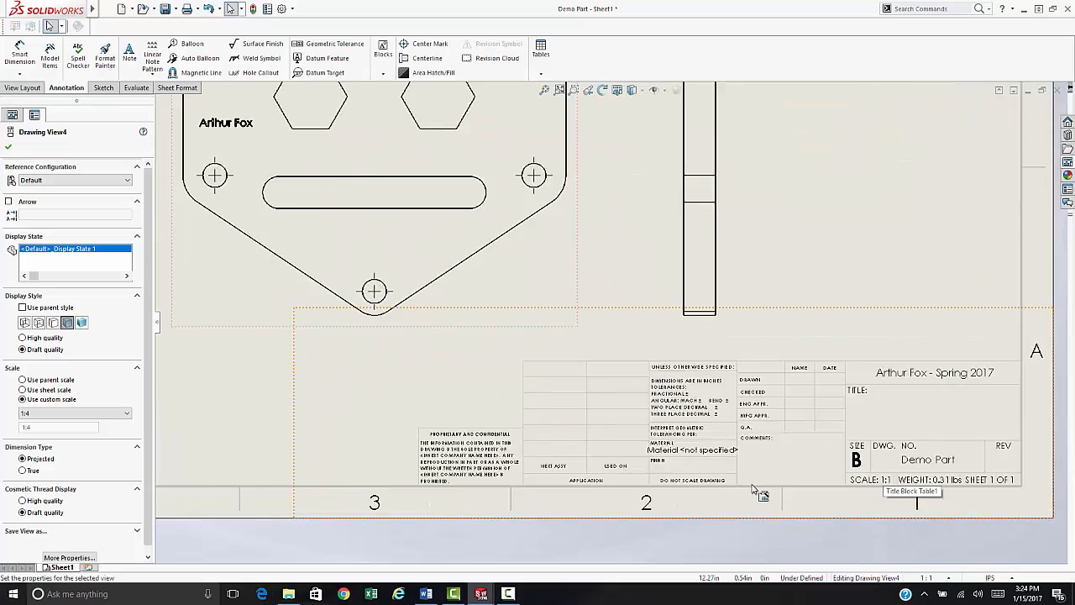
pyautogui.scroll(-1, 617, 385)
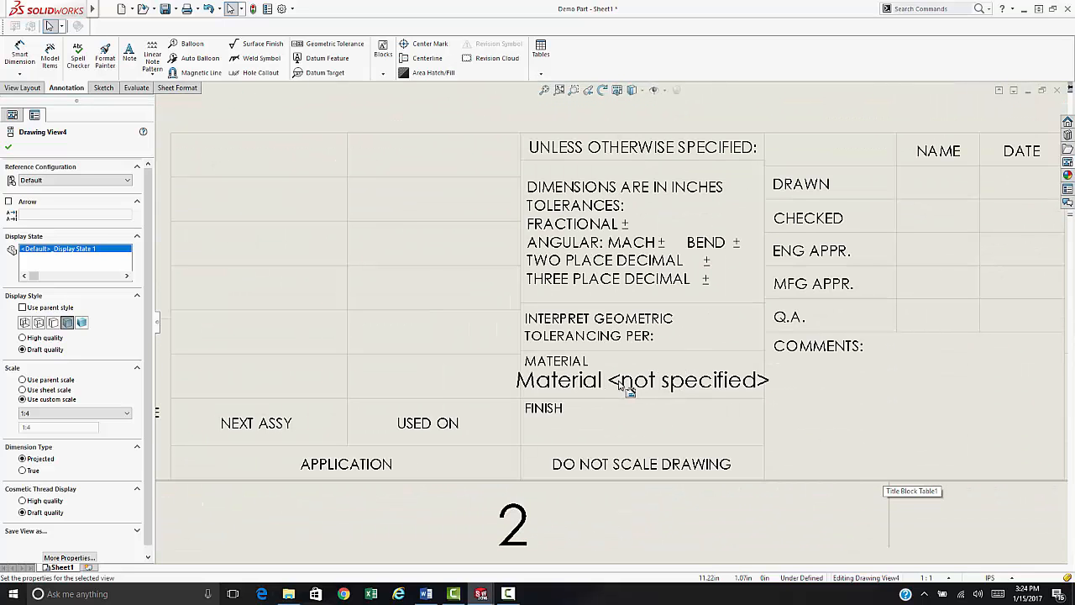
# - Assign AISI 1020 through the title block's Material field and enter 'Chrome Plate' as the finish
pyautogui.doubleClick(618, 382)
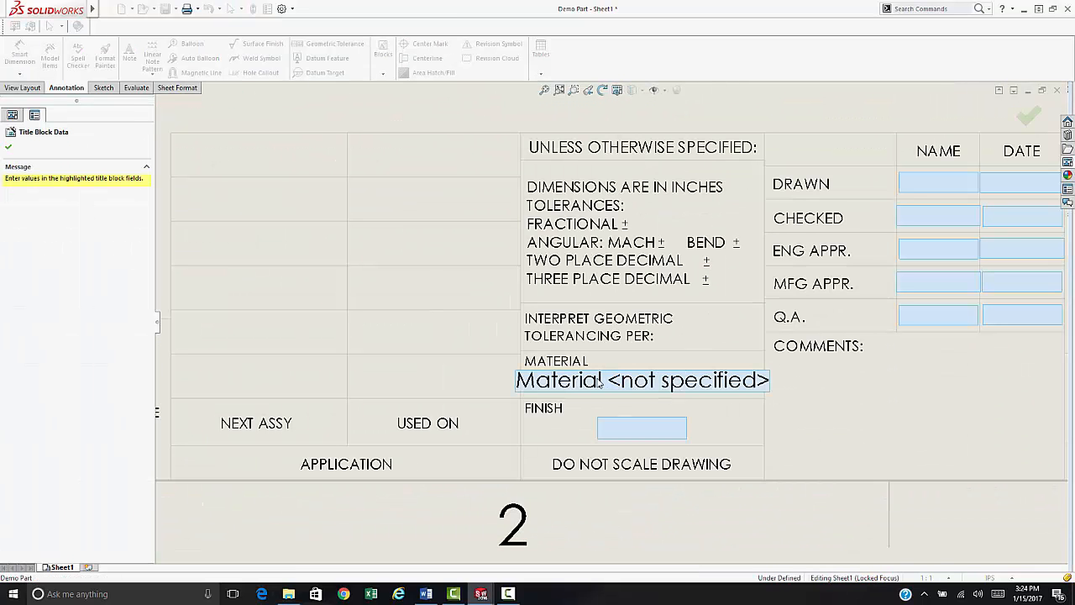
pyautogui.click(602, 386)
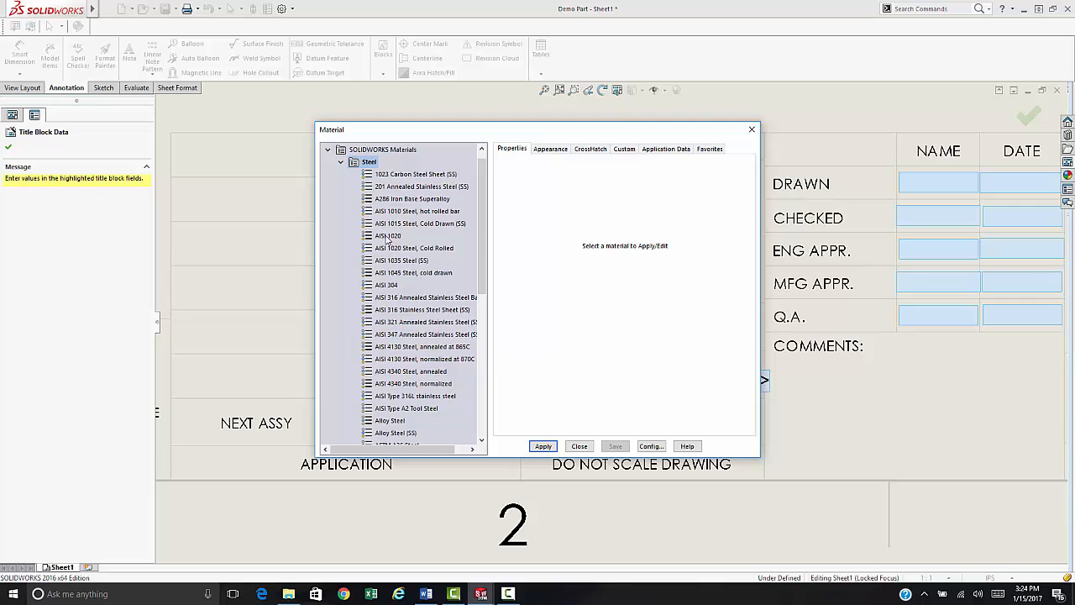
pyautogui.click(387, 236)
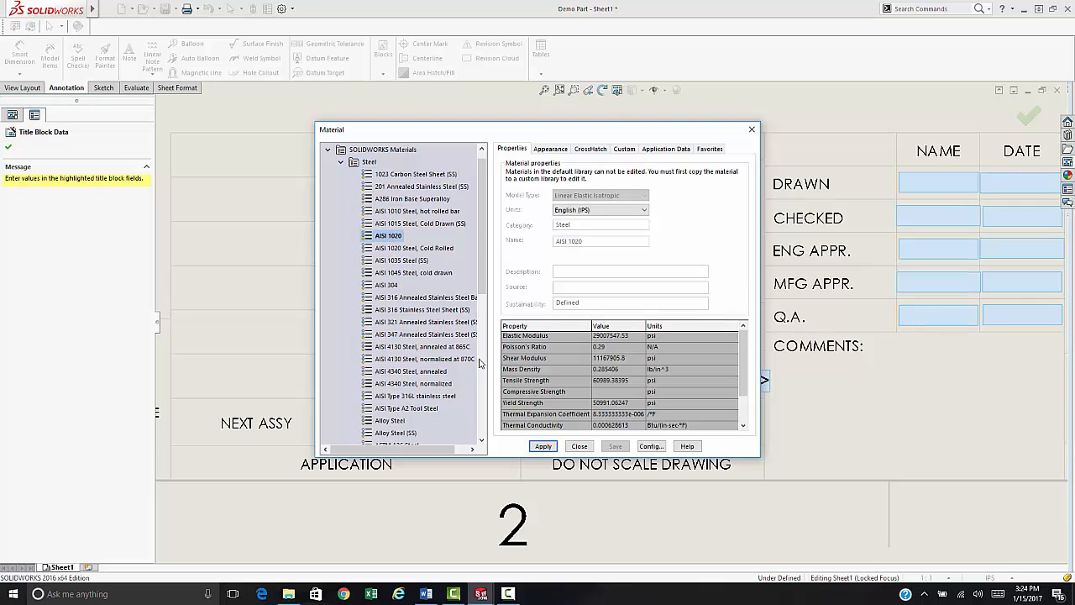
pyautogui.click(546, 447)
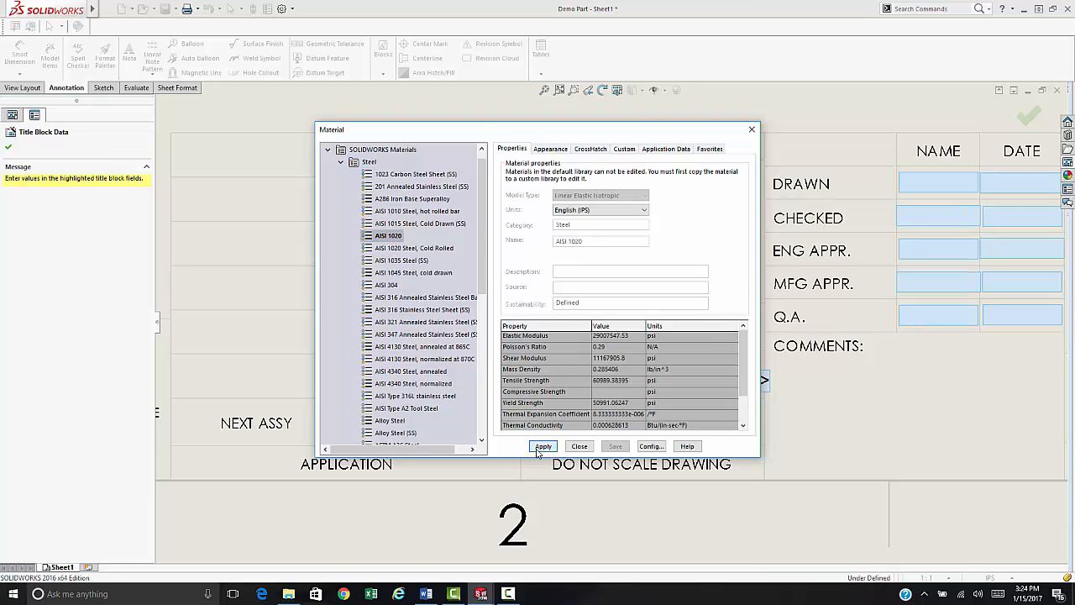
pyautogui.click(579, 446)
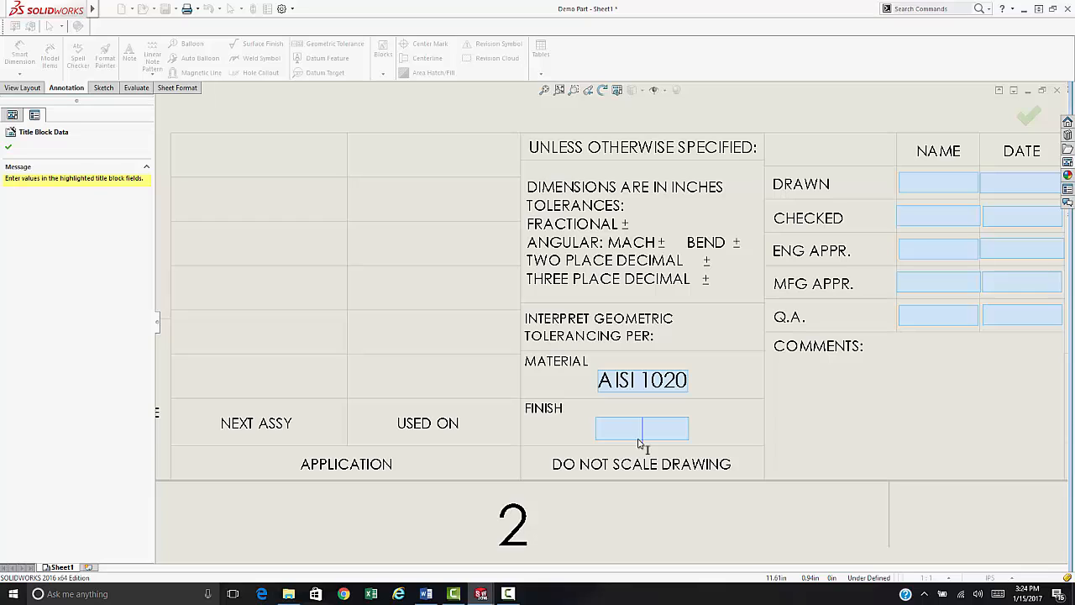
pyautogui.write('Chrome')
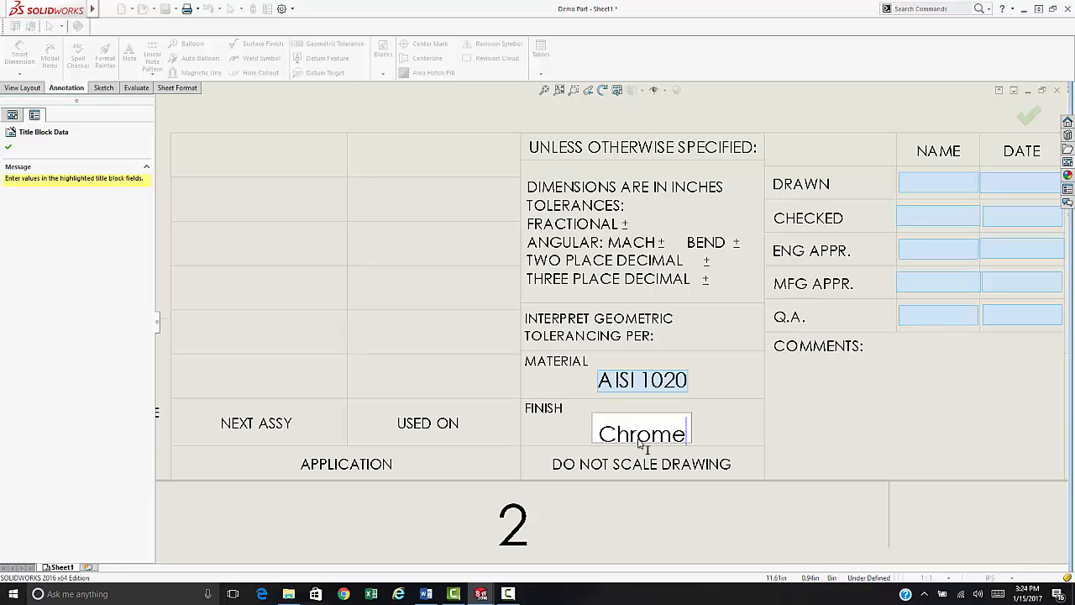
pyautogui.write(' Plate')
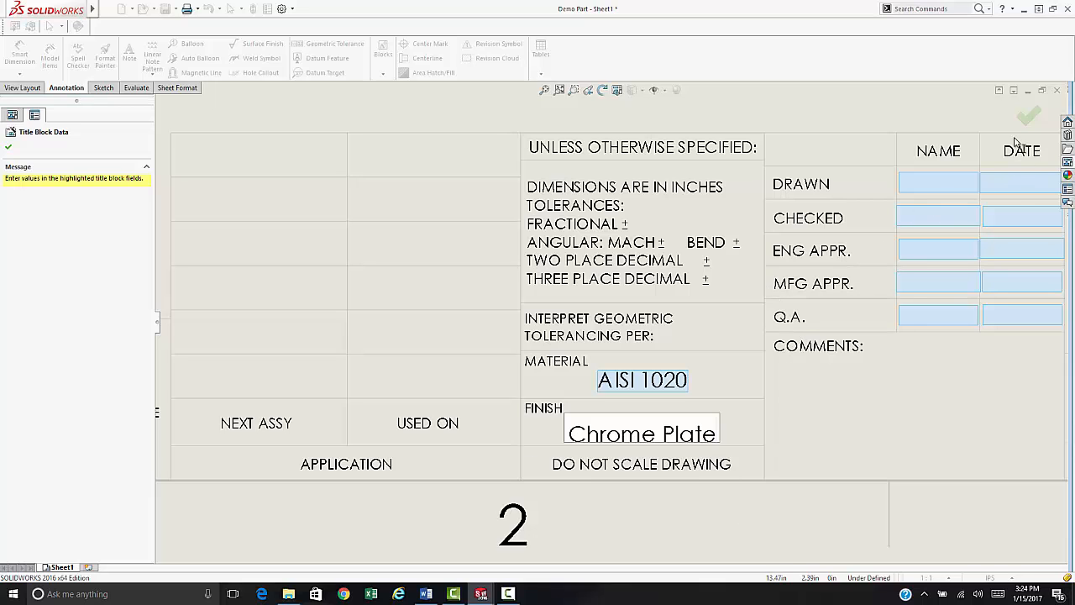
pyautogui.click(1031, 116)
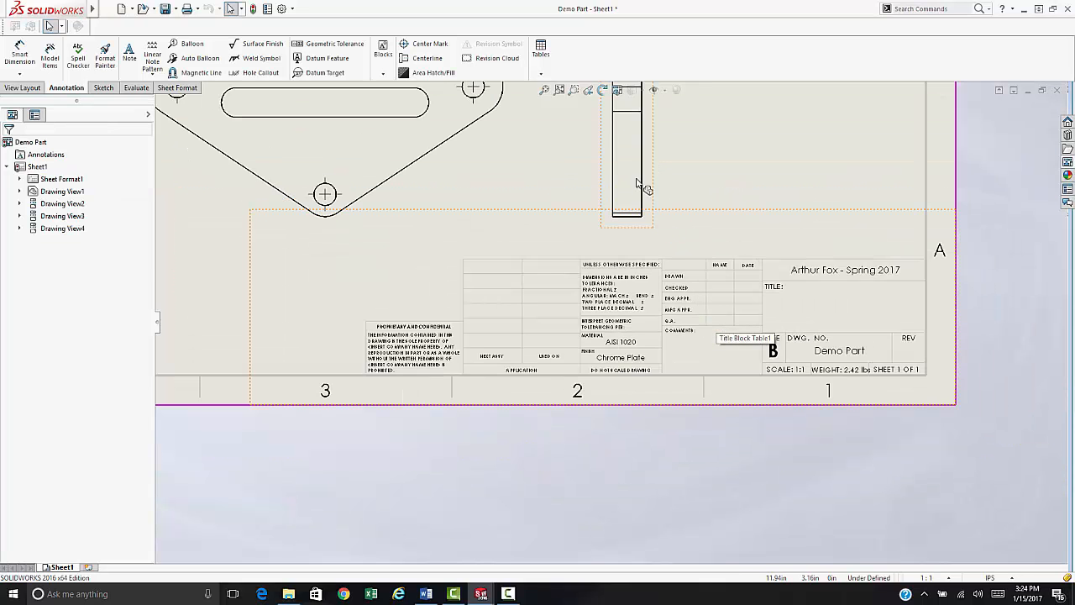
# - With Smart Dimension, add the top view's 5.250 length and .500 end thickness
pyautogui.click(544, 90)
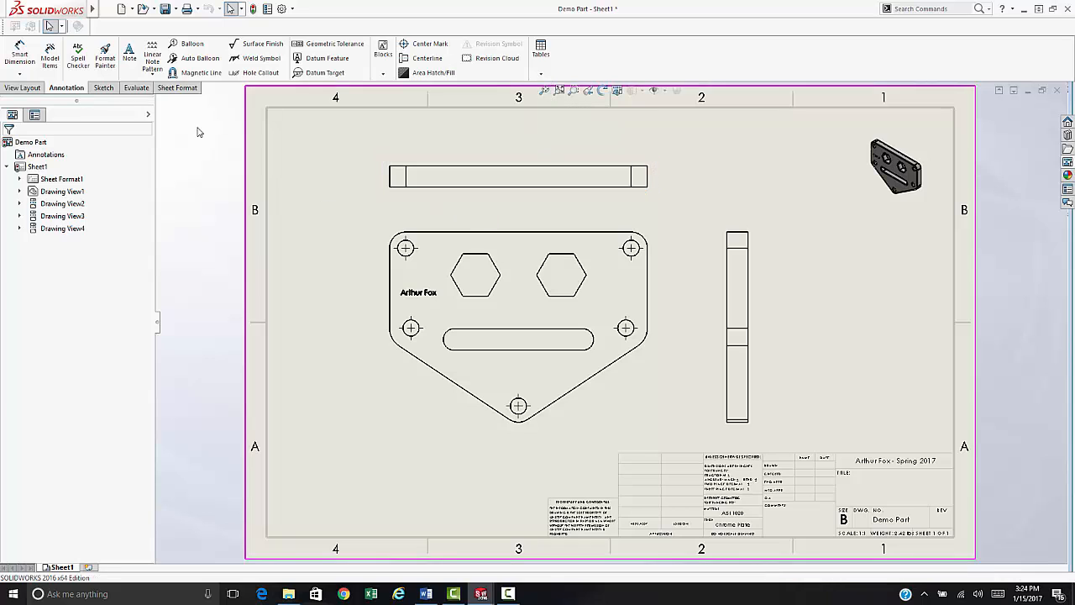
pyautogui.click(20, 74)
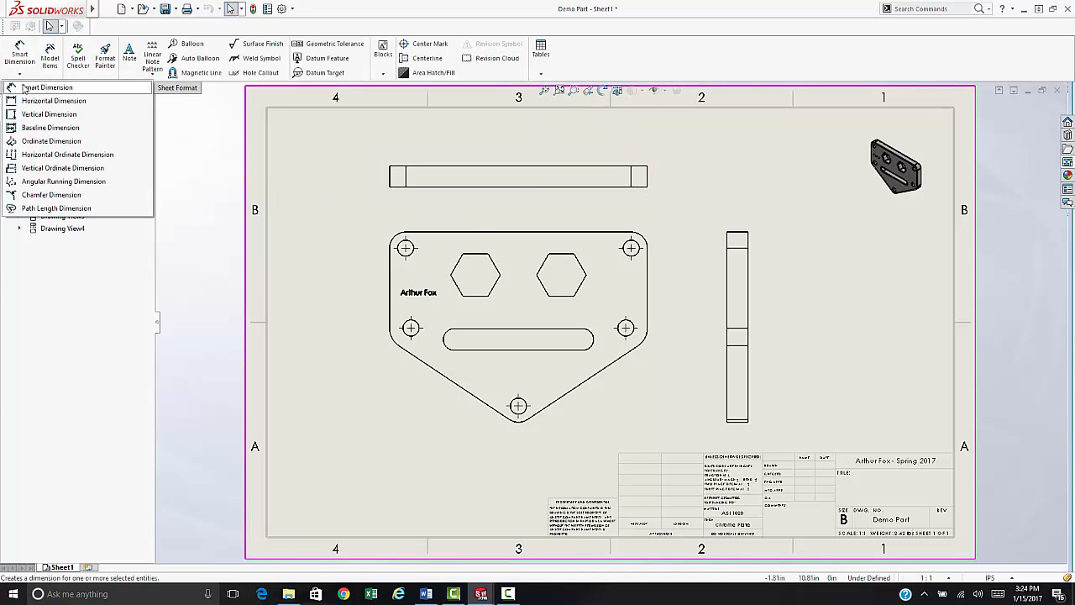
pyautogui.click(34, 87)
pyautogui.click(430, 166)
pyautogui.click(454, 149)
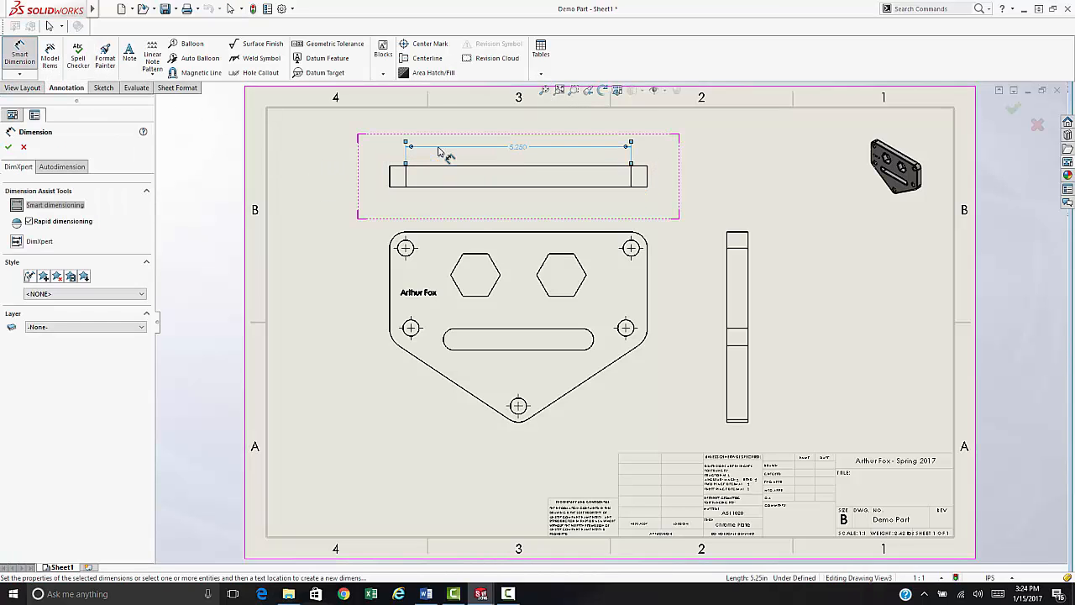
pyautogui.click(648, 180)
pyautogui.scroll(-6, 664, 202)
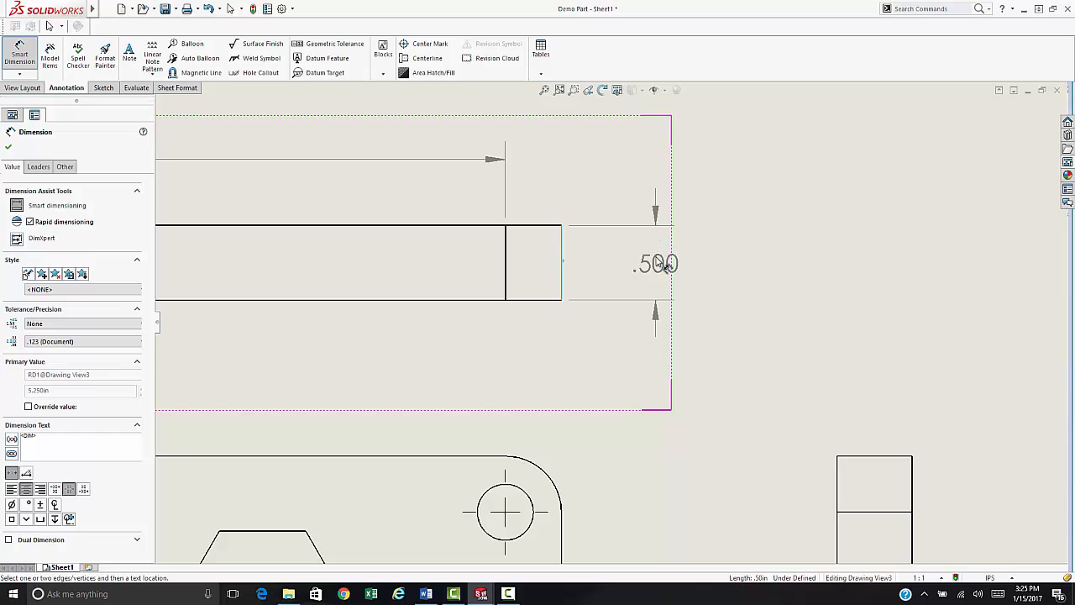
pyautogui.click(664, 265)
pyautogui.scroll(6, 638, 336)
pyautogui.scroll(-3, 504, 353)
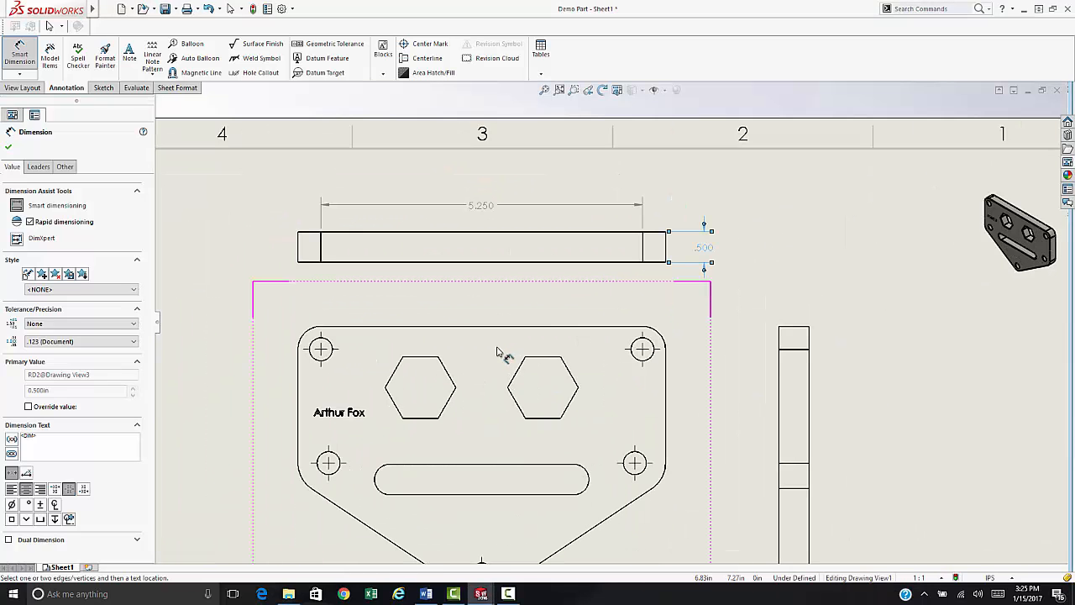
# - Add the 3.000 slot length dimension and finish dimensioning
pyautogui.click(419, 466)
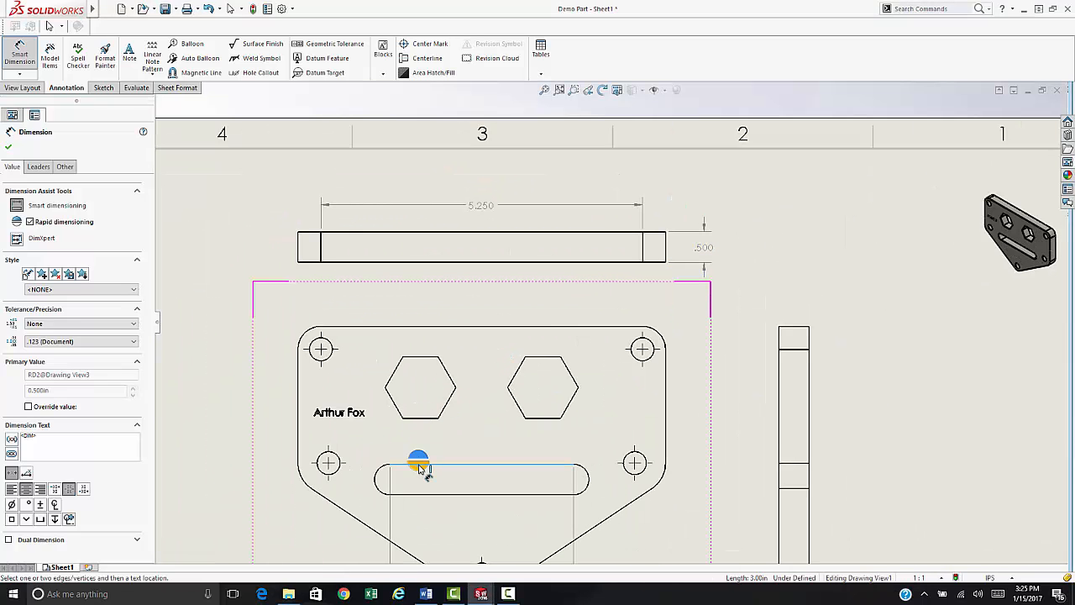
pyautogui.scroll(-4, 436, 461)
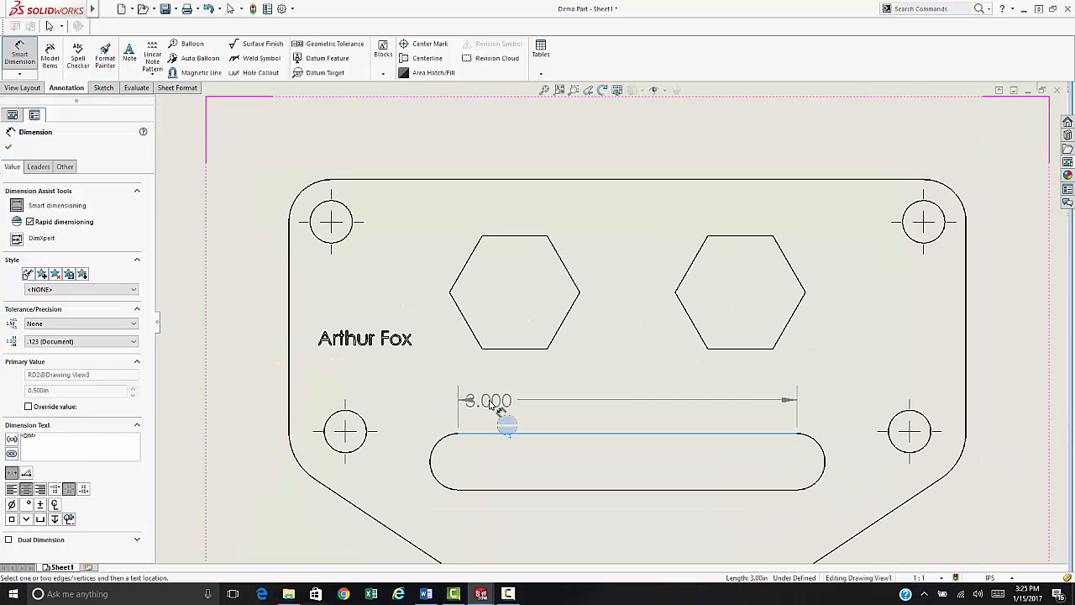
pyautogui.click(494, 404)
pyautogui.scroll(5, 646, 416)
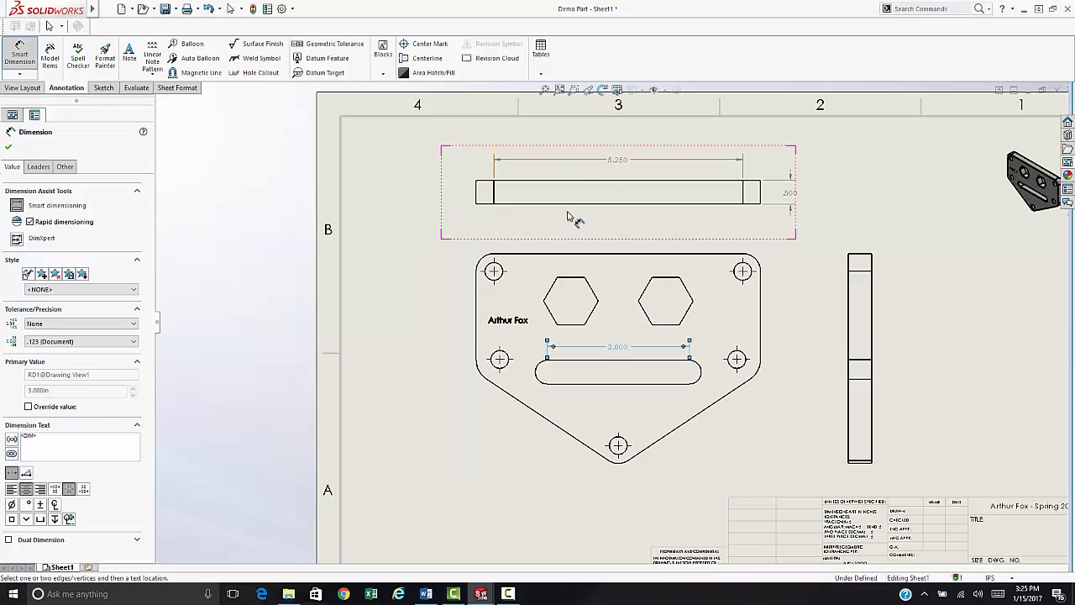
pyautogui.scroll(3, 823, 353)
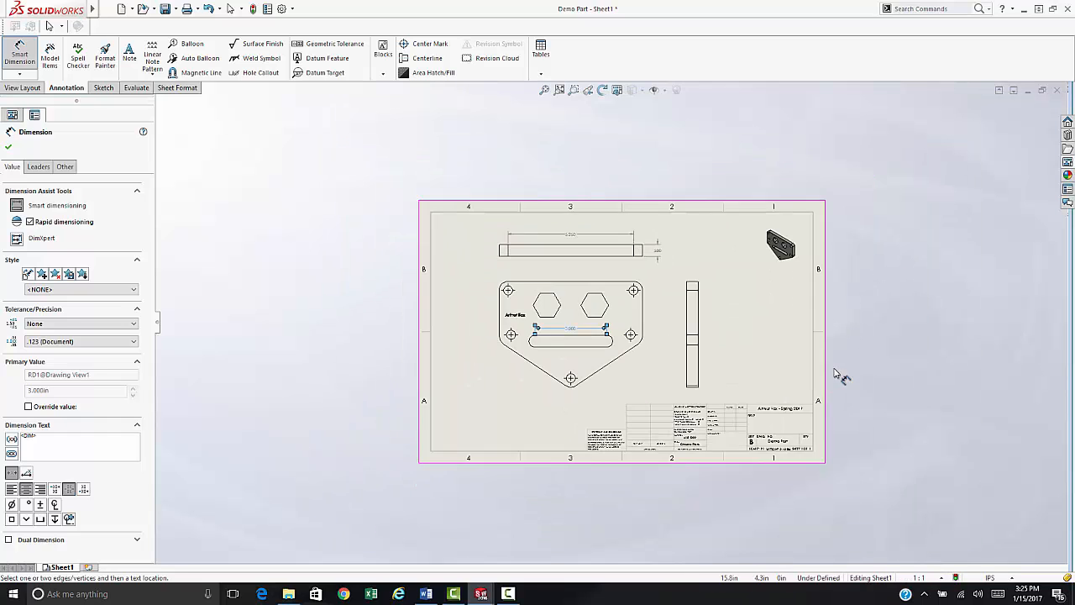
pyautogui.scroll(-5, 831, 369)
pyautogui.scroll(3, 364, 291)
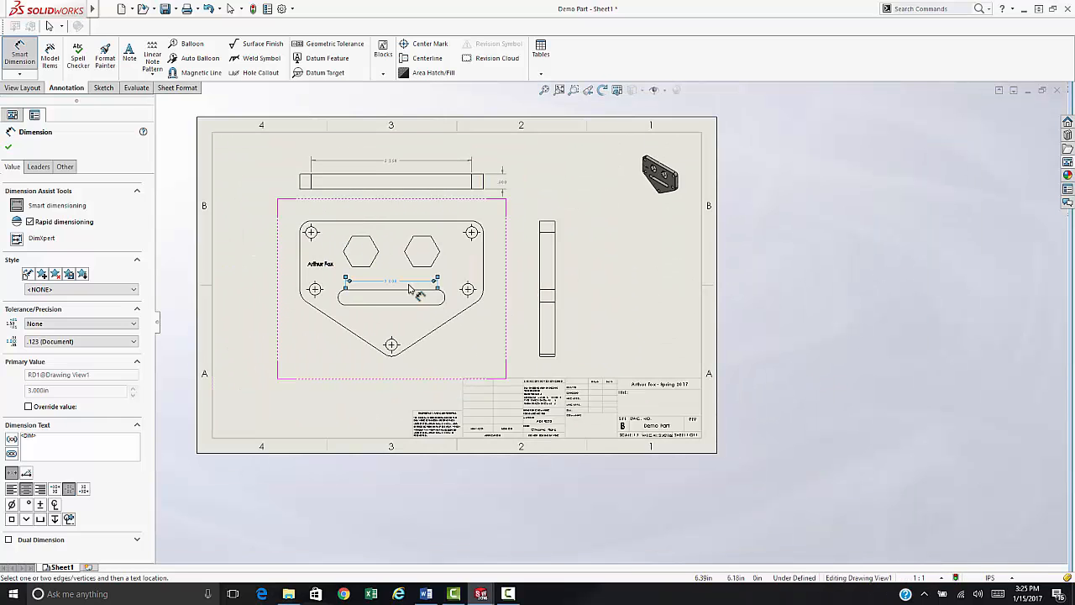
pyautogui.scroll(-5, 588, 411)
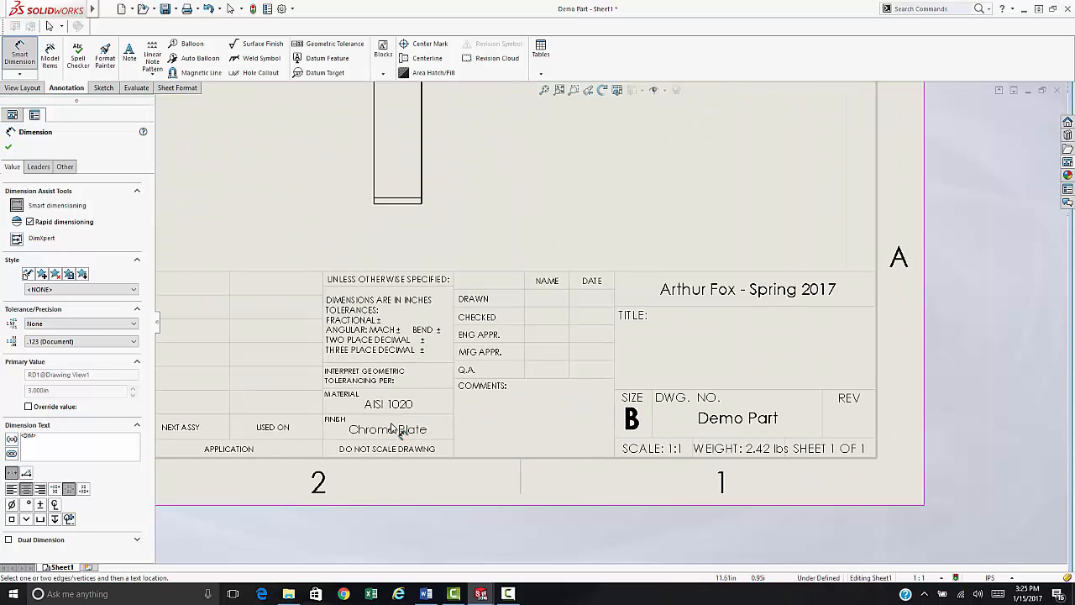
pyautogui.click(9, 147)
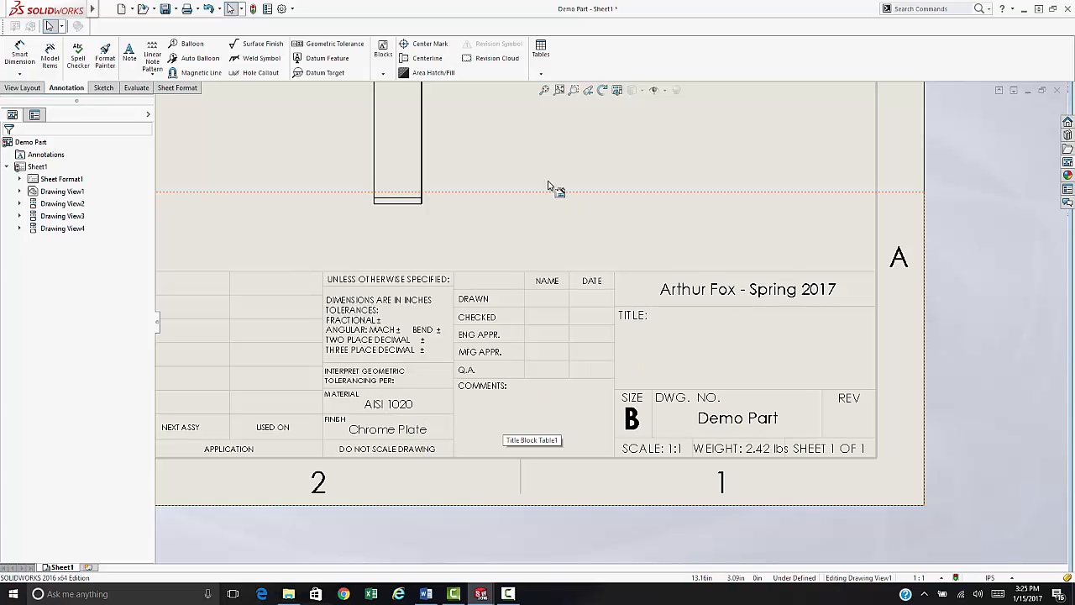
# - Open the Demo Part model from the drawing view's right-click menu
pyautogui.click(403, 162)
pyautogui.rightClick(403, 163)
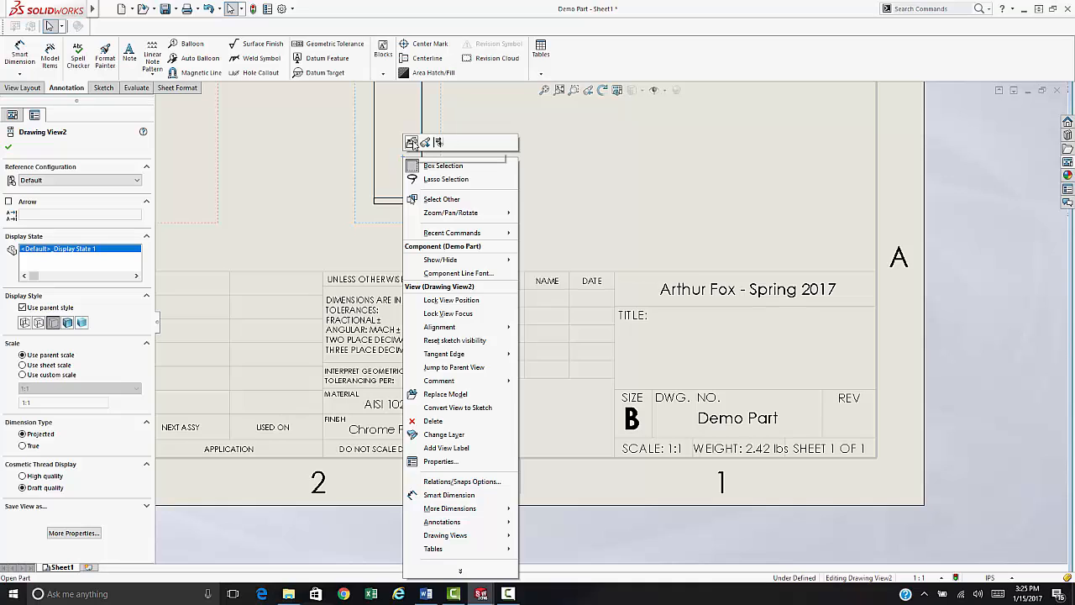
pyautogui.click(412, 143)
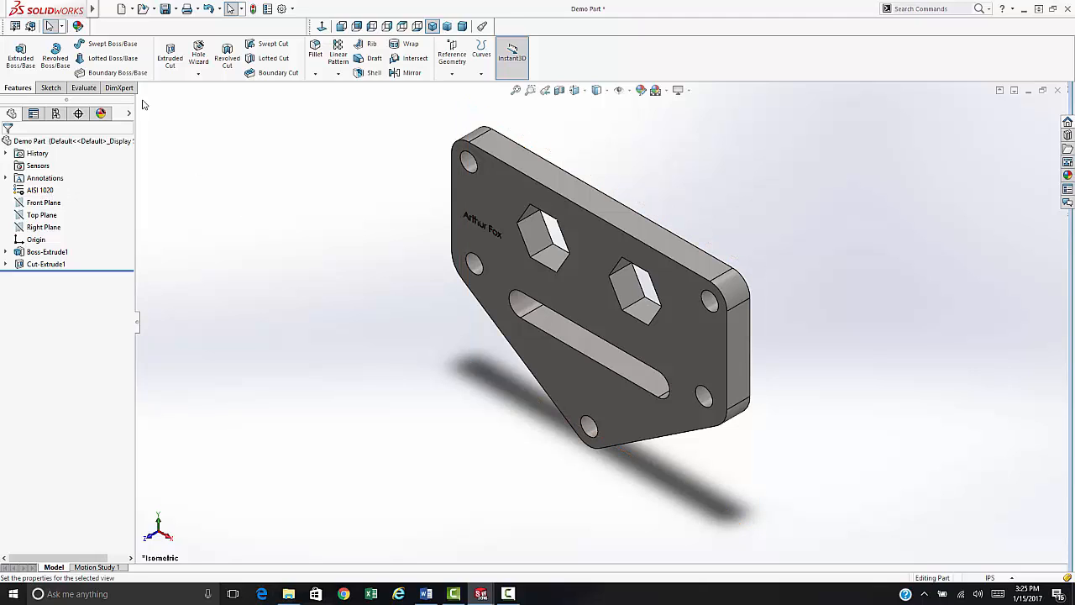
# - Review the part's custom properties (AISI 1020 material, Chrome Plate finish) in File Properties
pyautogui.click(105, 10)
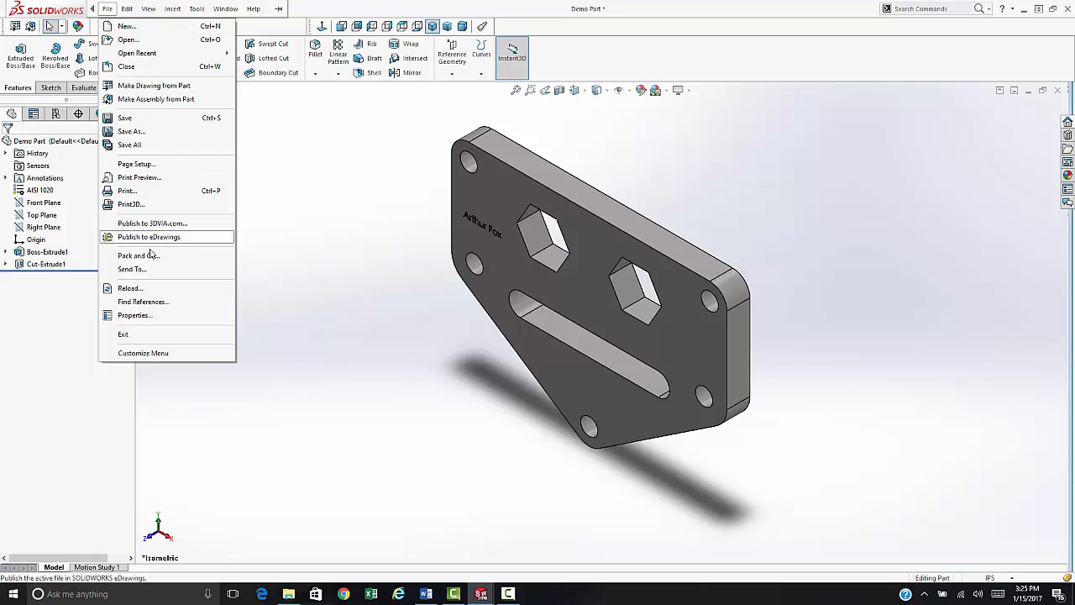
pyautogui.click(147, 315)
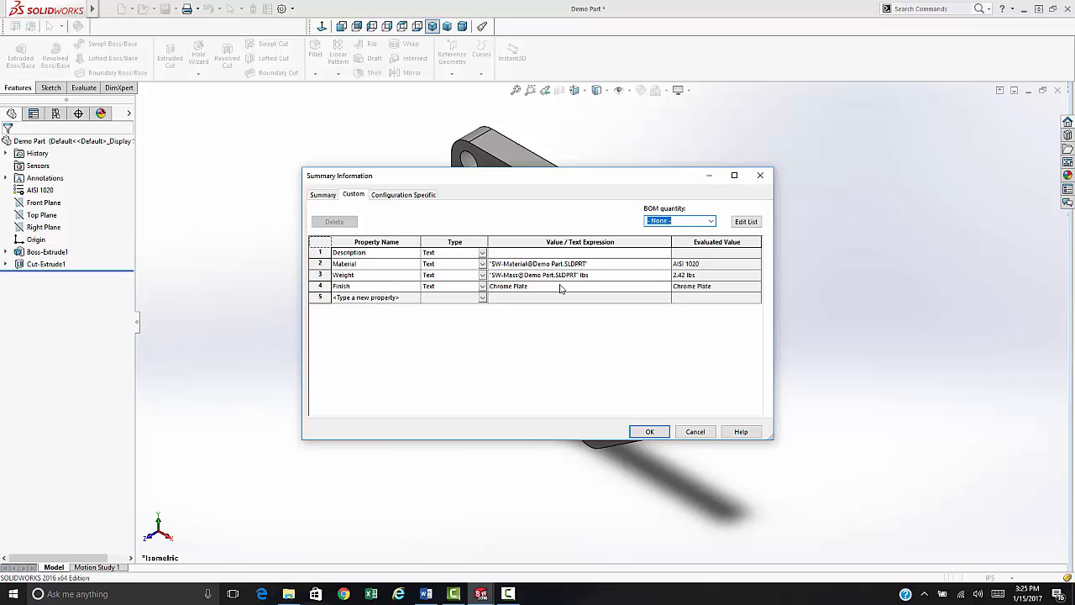
pyautogui.click(648, 433)
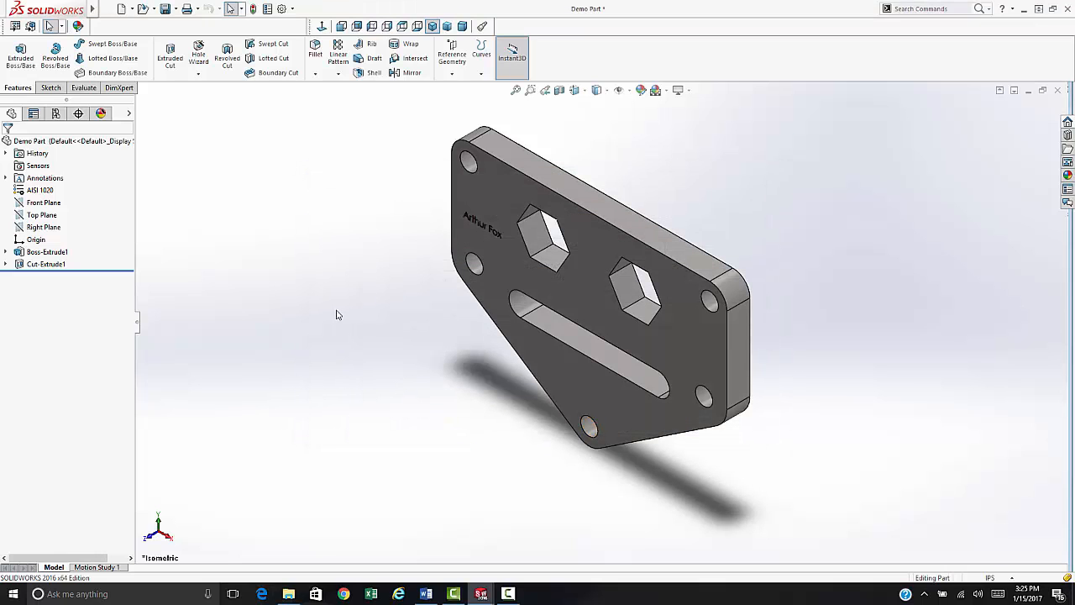
pyautogui.hotkey('ctrl', 'Tab')
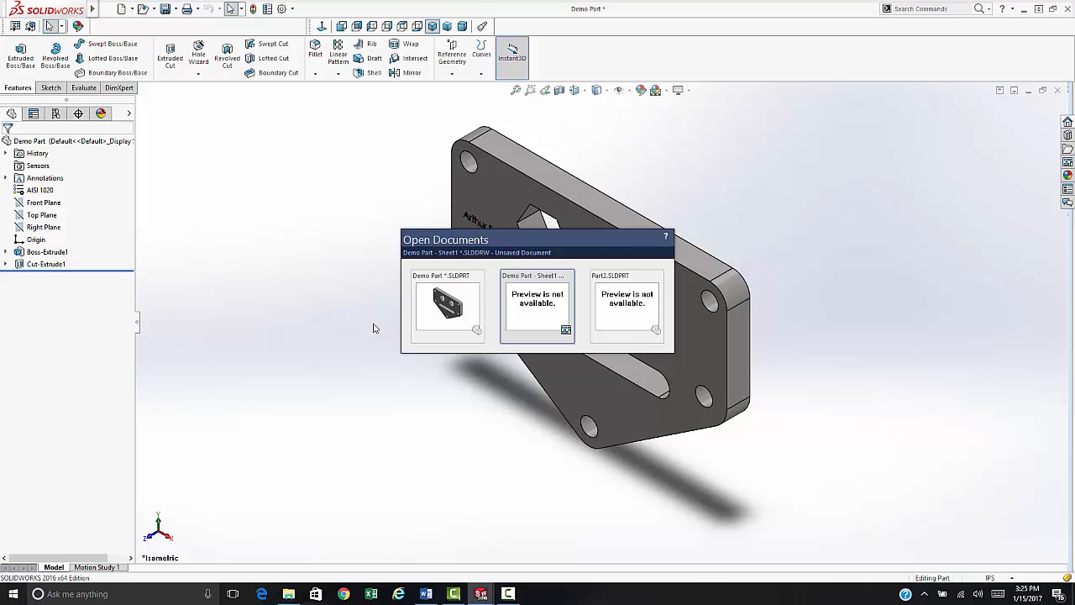
# - Back on the drawing, enter 'Part Art Made' in the title block's Title field
pyautogui.click(548, 310)
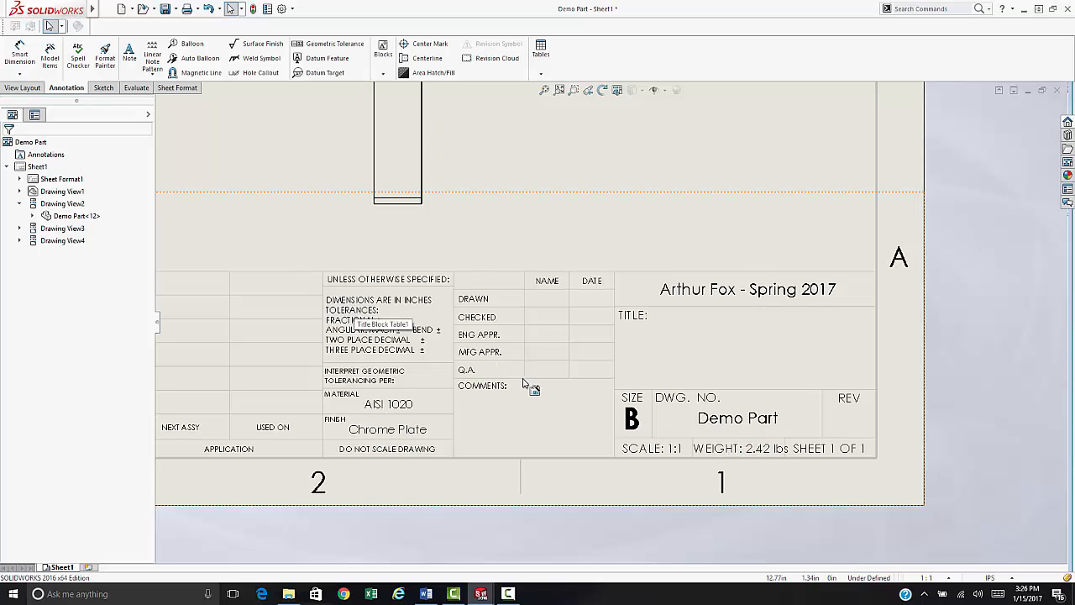
pyautogui.doubleClick(726, 347)
pyautogui.click(727, 351)
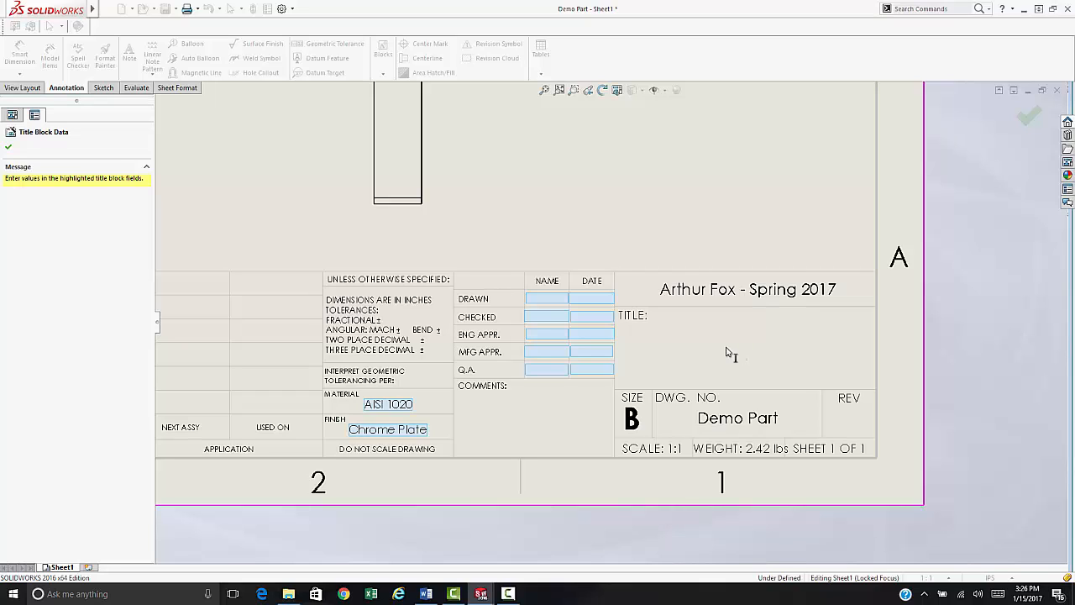
pyautogui.write('Part')
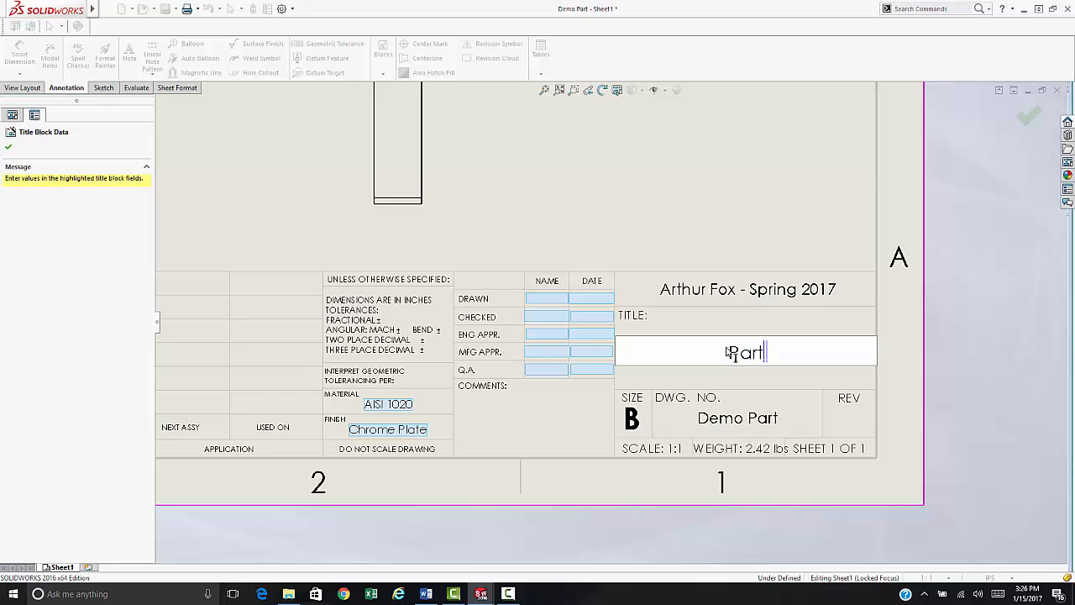
pyautogui.write(' Art Made')
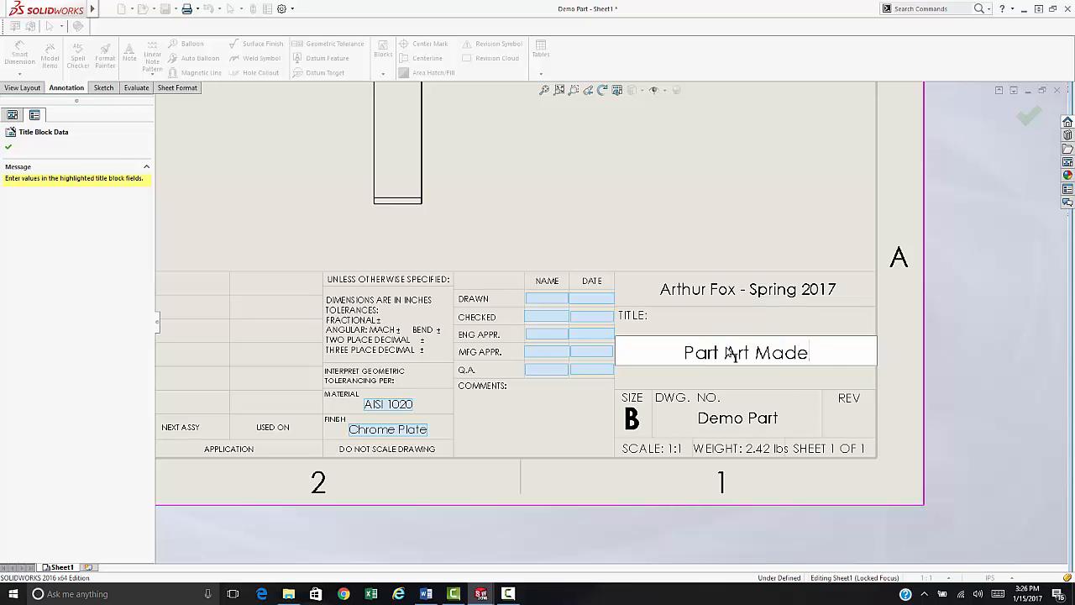
pyautogui.click(708, 241)
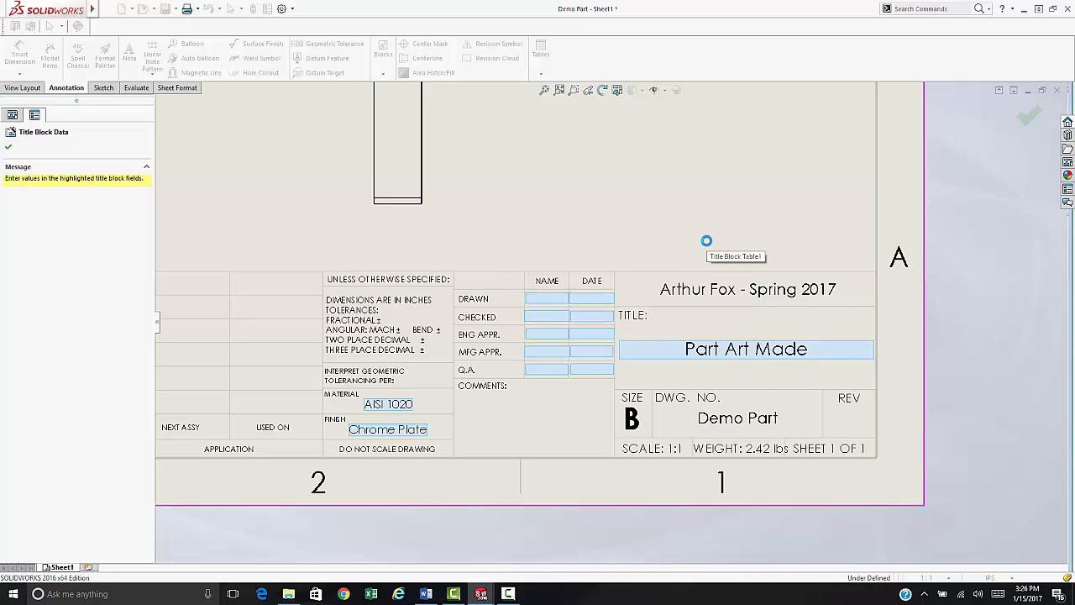
pyautogui.click(1028, 117)
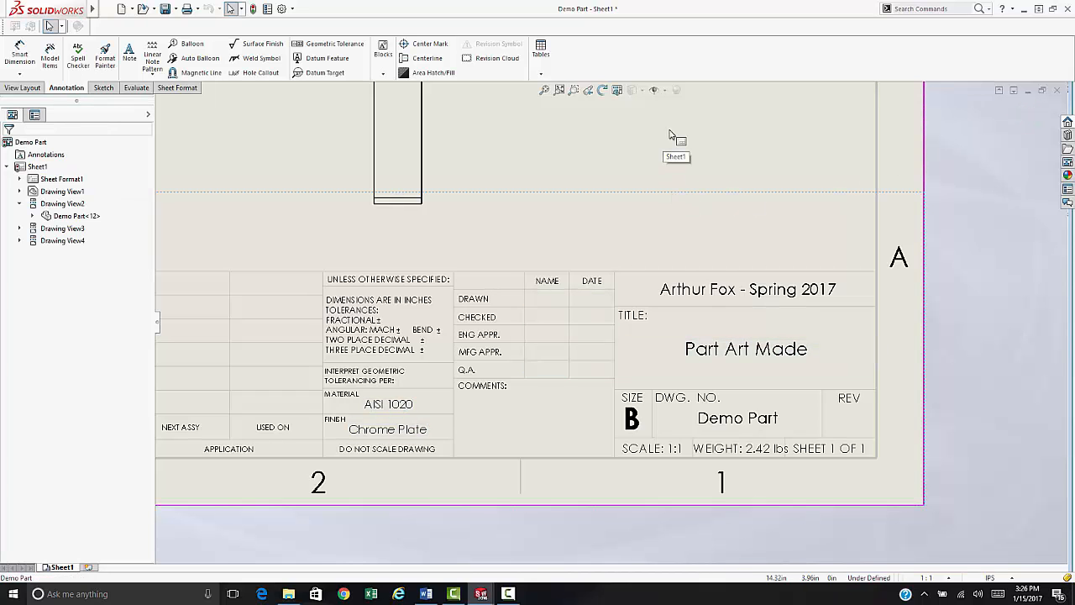
# - In the part's File Properties, check that the custom Description reads 'Part Art Made'
pyautogui.hotkey('ctrl', 'Tab')
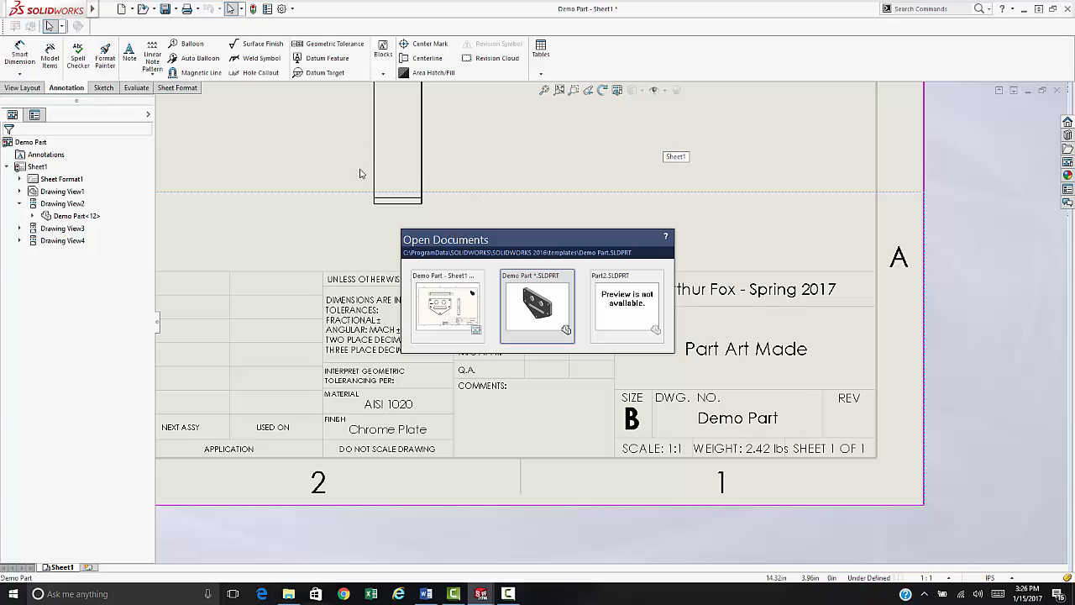
pyautogui.click(526, 306)
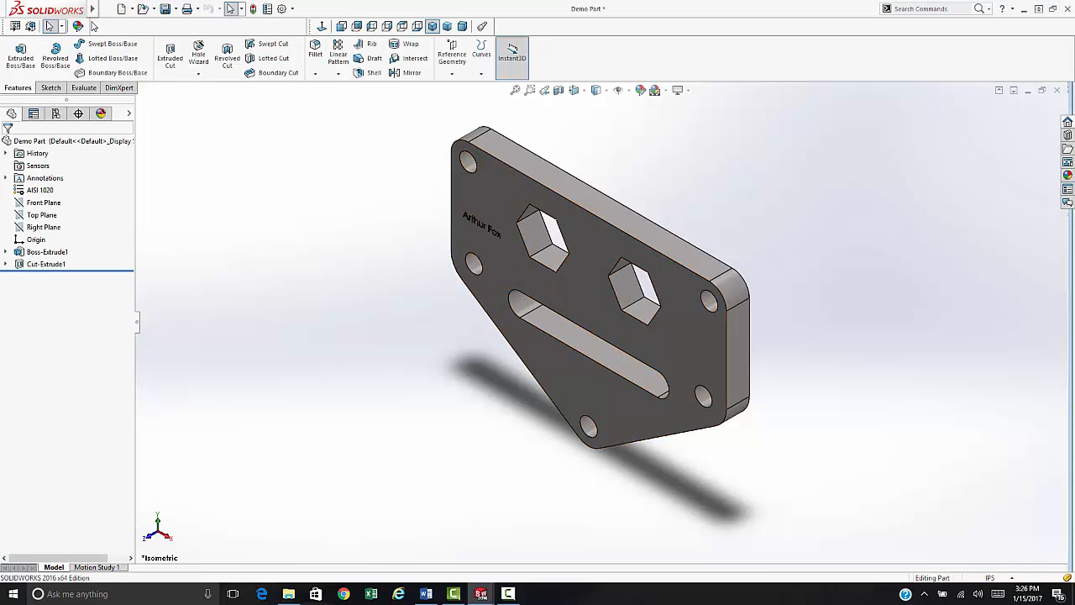
pyautogui.click(108, 8)
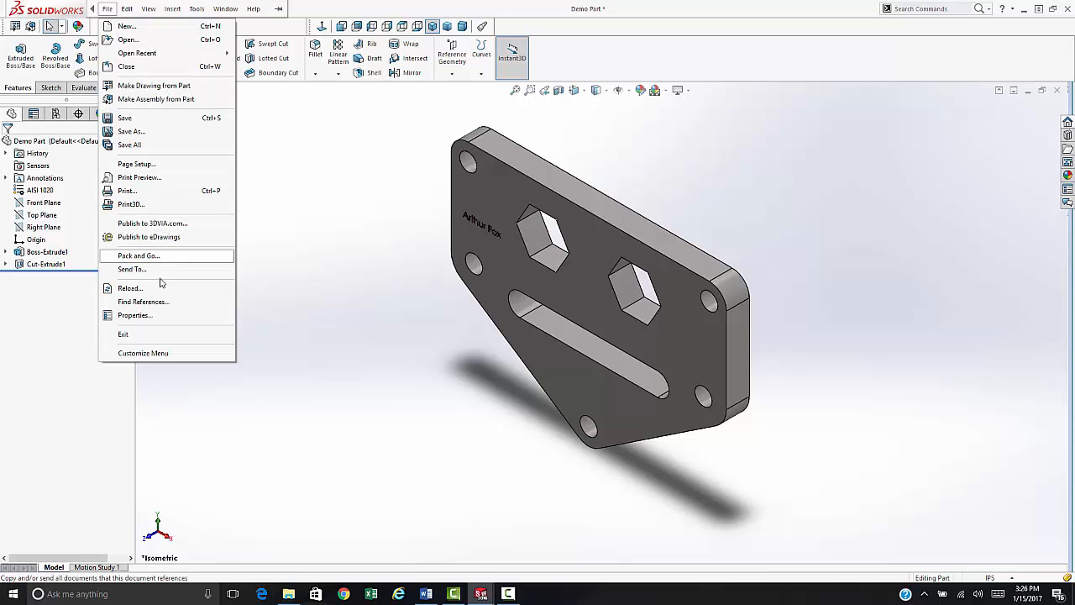
pyautogui.click(144, 315)
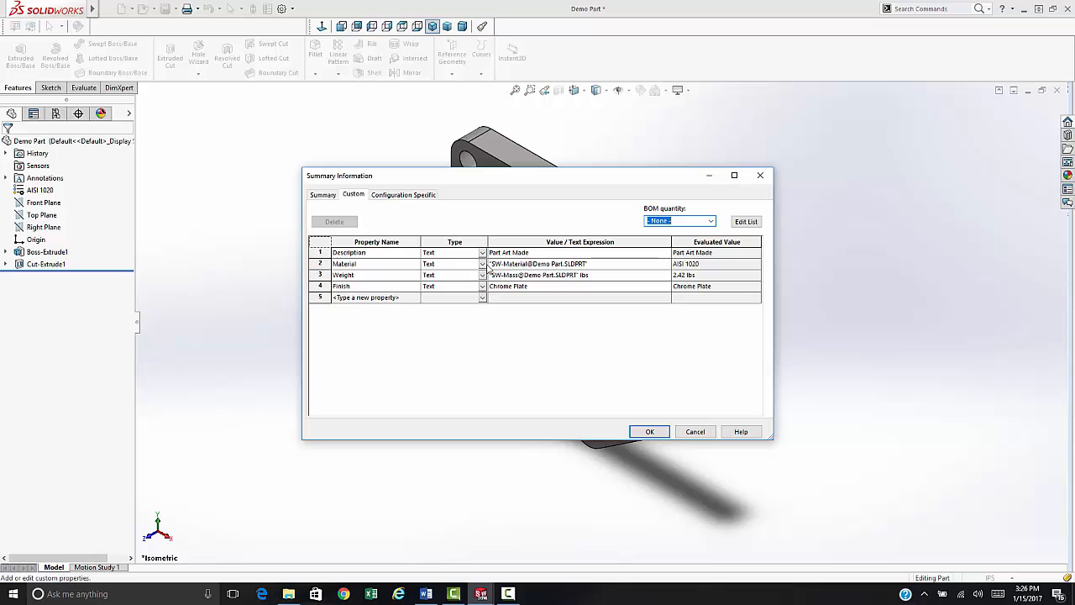
pyautogui.click(649, 431)
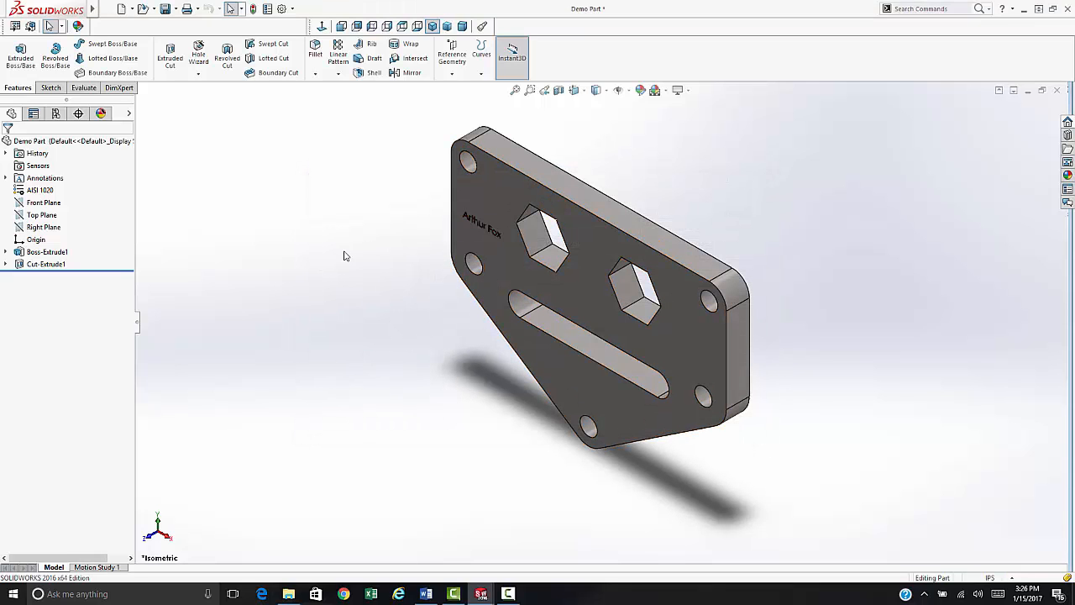